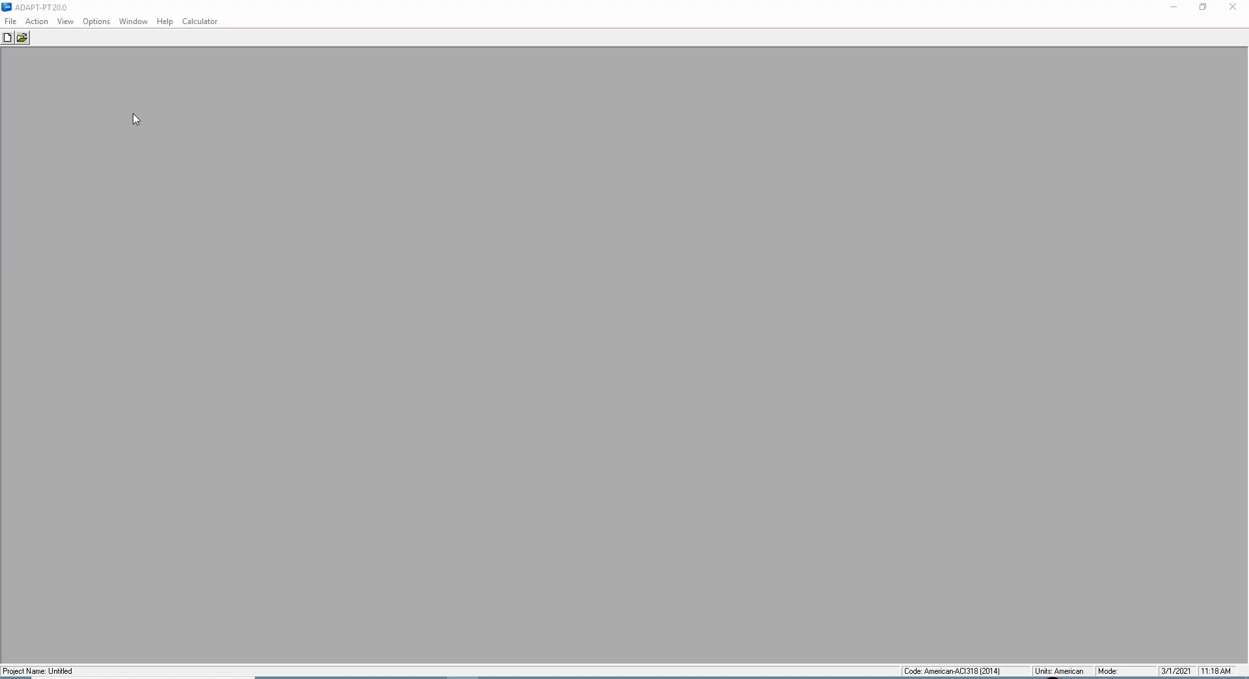
- Start a new project
left_click(8, 38)
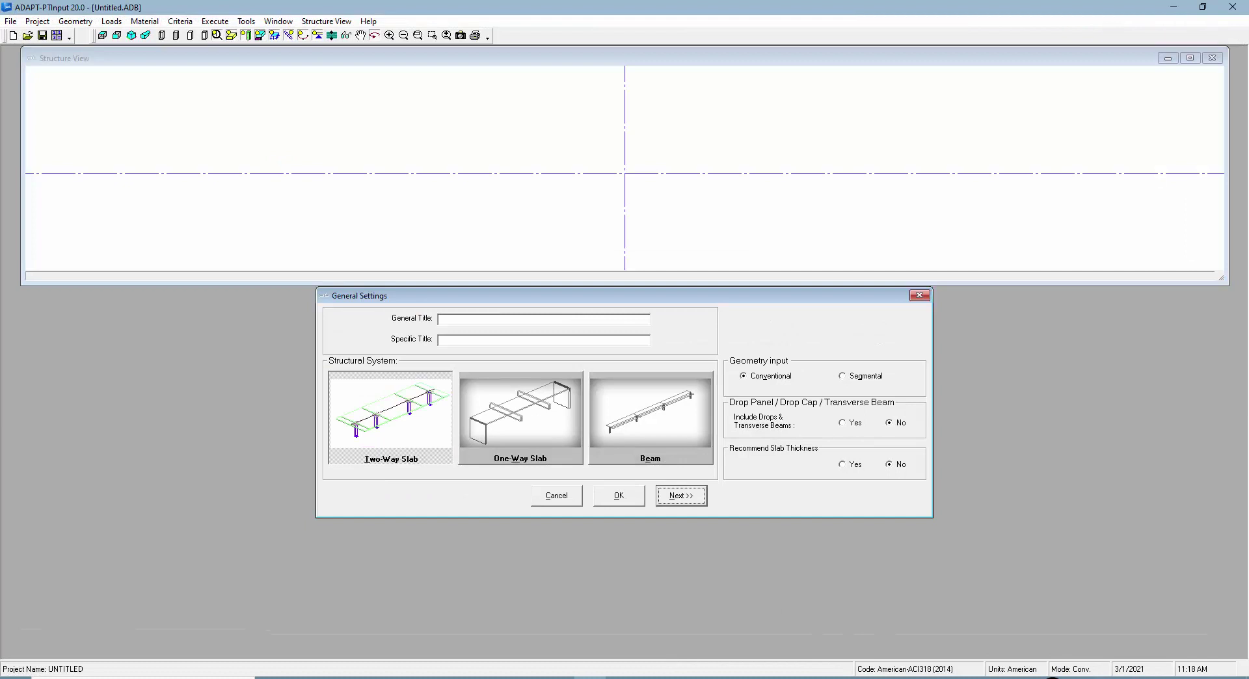
- Sketch an elevation of a three-span slab on four supports over the structure view with the black annotation pen
left_click(1141, 370)
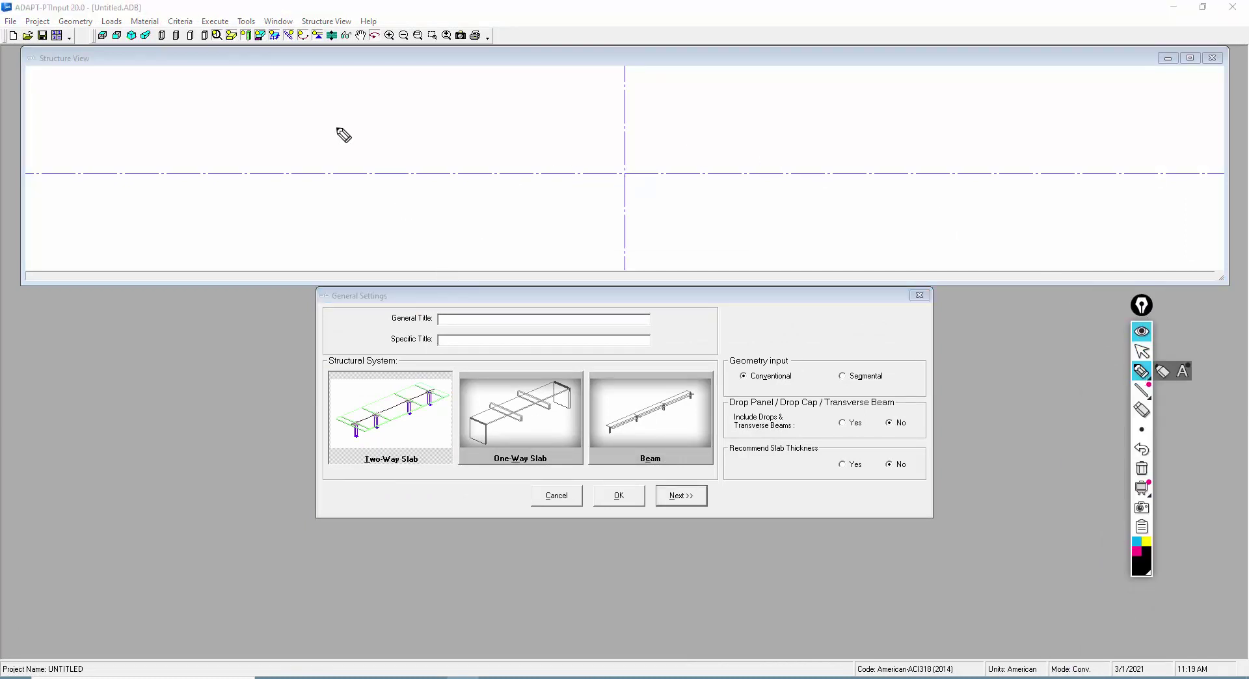
left_click(317, 149)
left_click_drag(317, 149, 566, 150)
left_click_drag(579, 150, 707, 154)
left_click_drag(576, 153, 579, 202)
left_click_drag(421, 150, 421, 184)
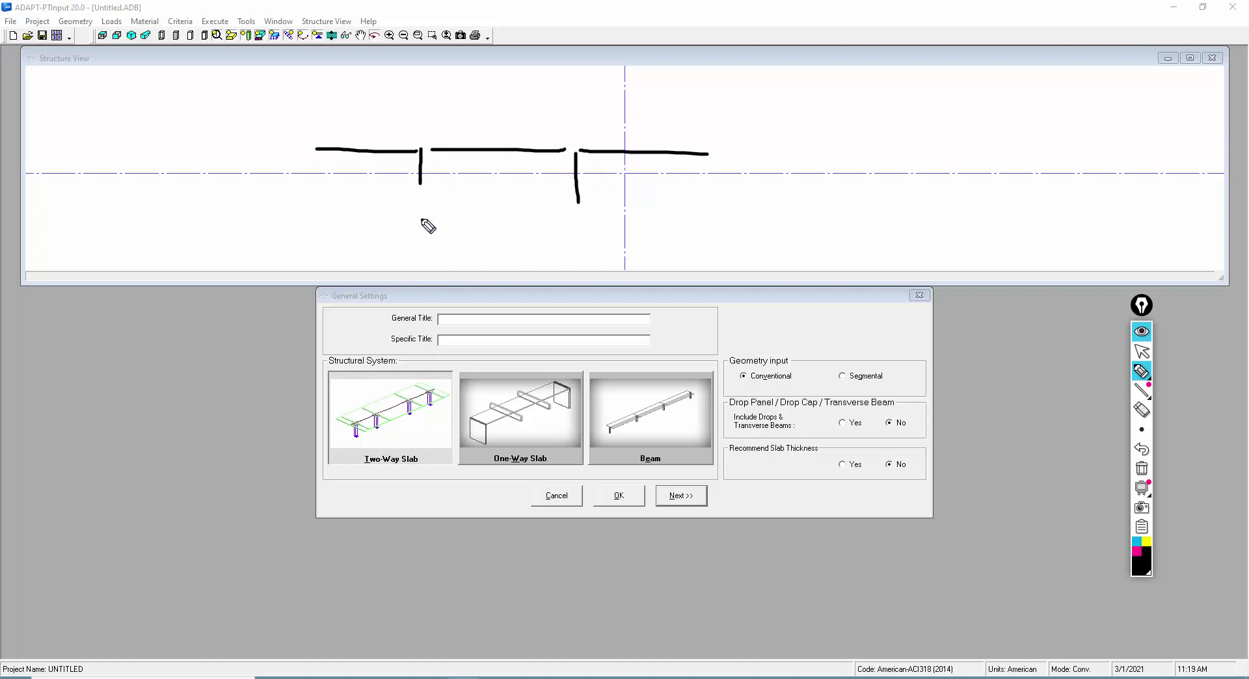
left_click_drag(323, 158, 329, 193)
left_click_drag(706, 161, 710, 209)
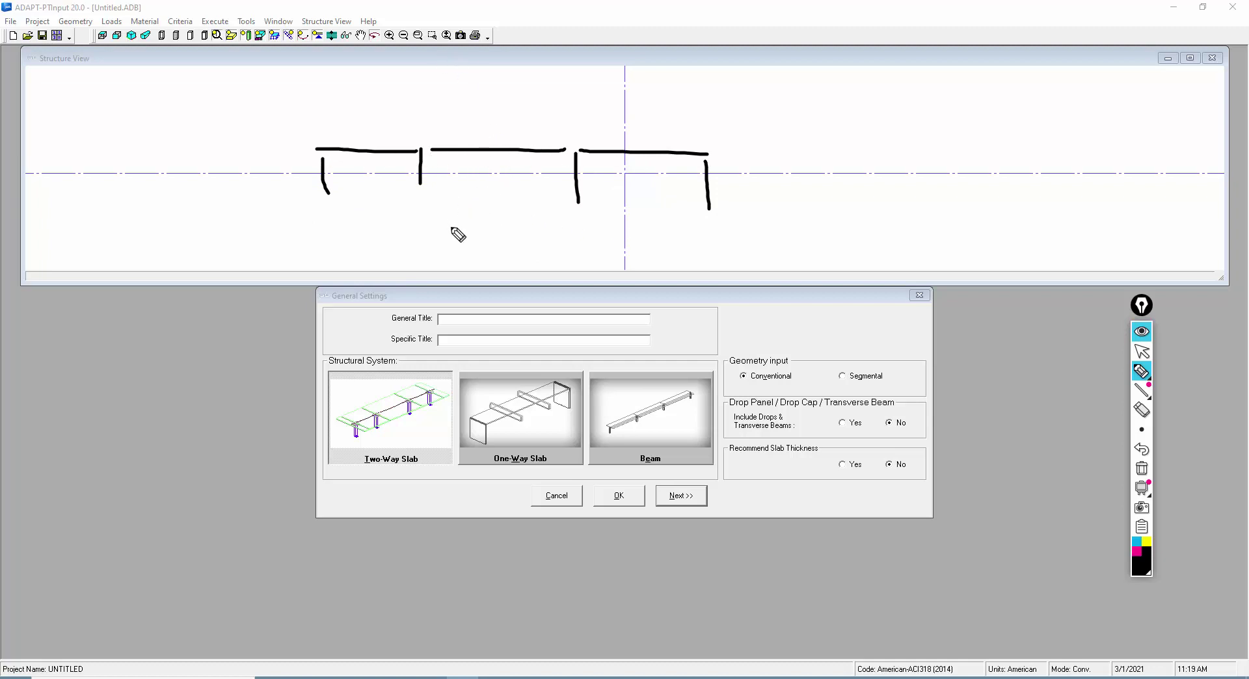
- Sketch the two end slabs in plan below the elevation and label them S1 and S2
left_click_drag(325, 231, 422, 233)
left_click_drag(341, 285, 427, 285)
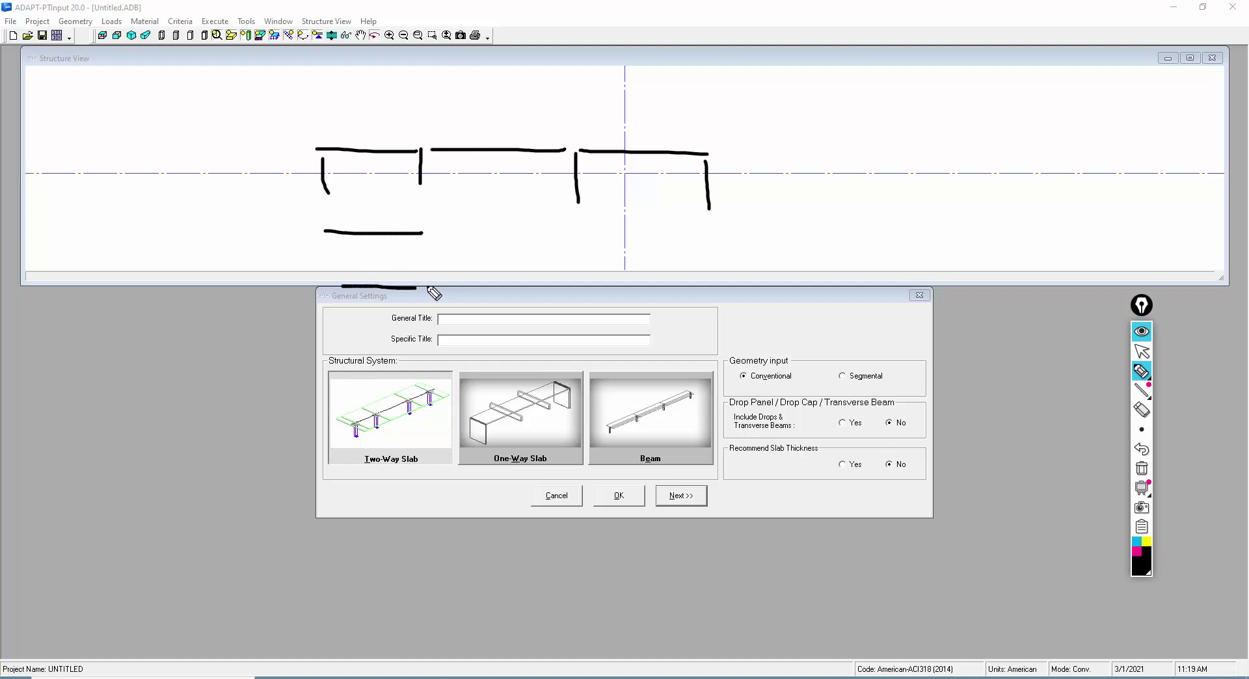
mouse_move(368, 250)
left_mouse_down()
mouse_move(359, 263)
mouse_move(378, 260)
left_mouse_up()
left_click_drag(617, 259, 651, 278)
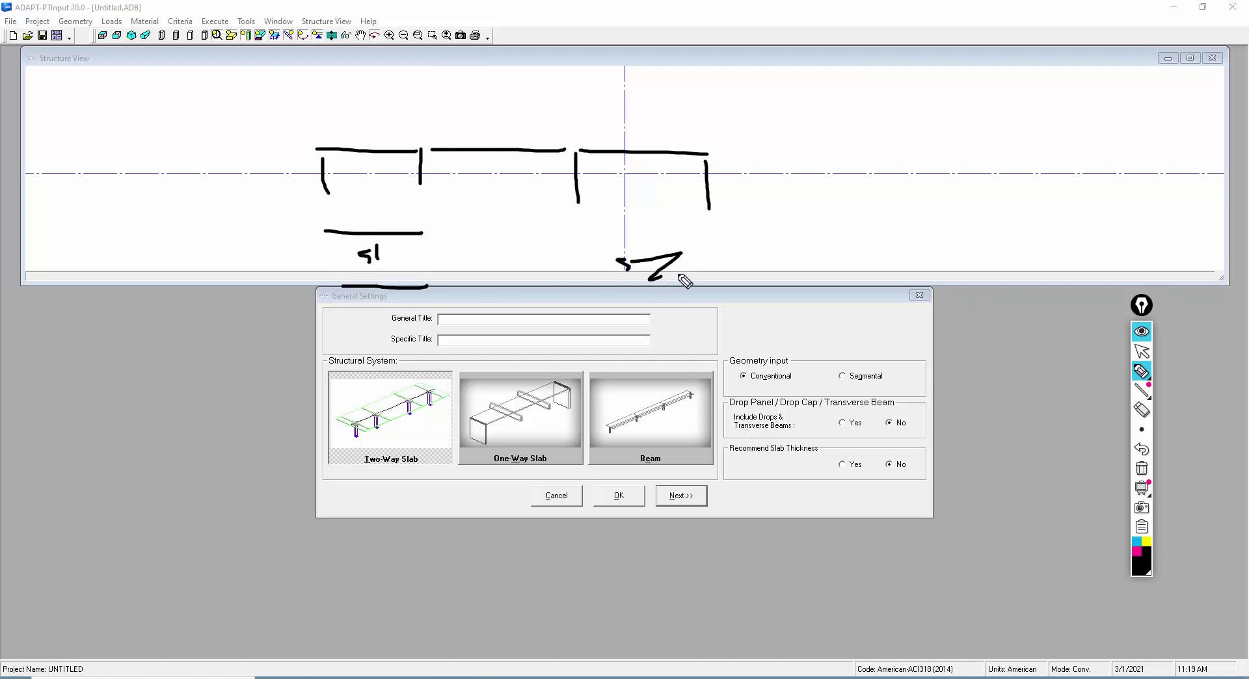
mouse_move(586, 232)
left_mouse_down()
mouse_move(729, 273)
mouse_move(598, 311)
mouse_move(587, 233)
left_mouse_up()
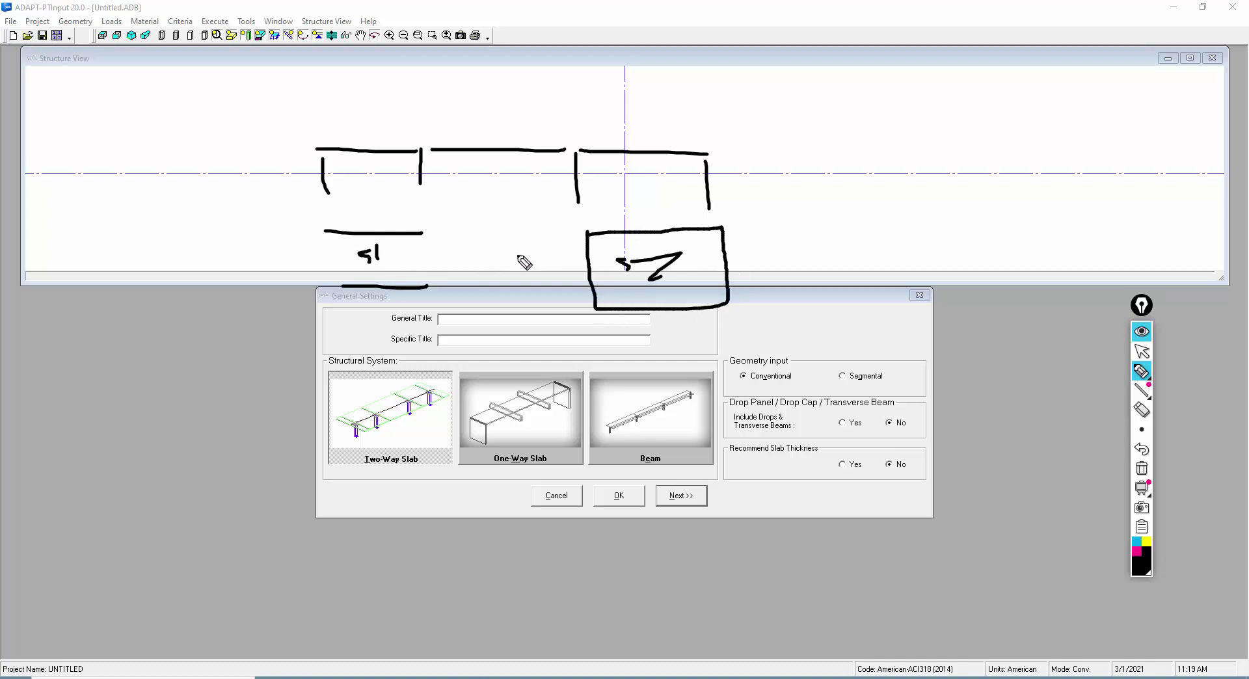
left_click_drag(424, 234, 426, 296)
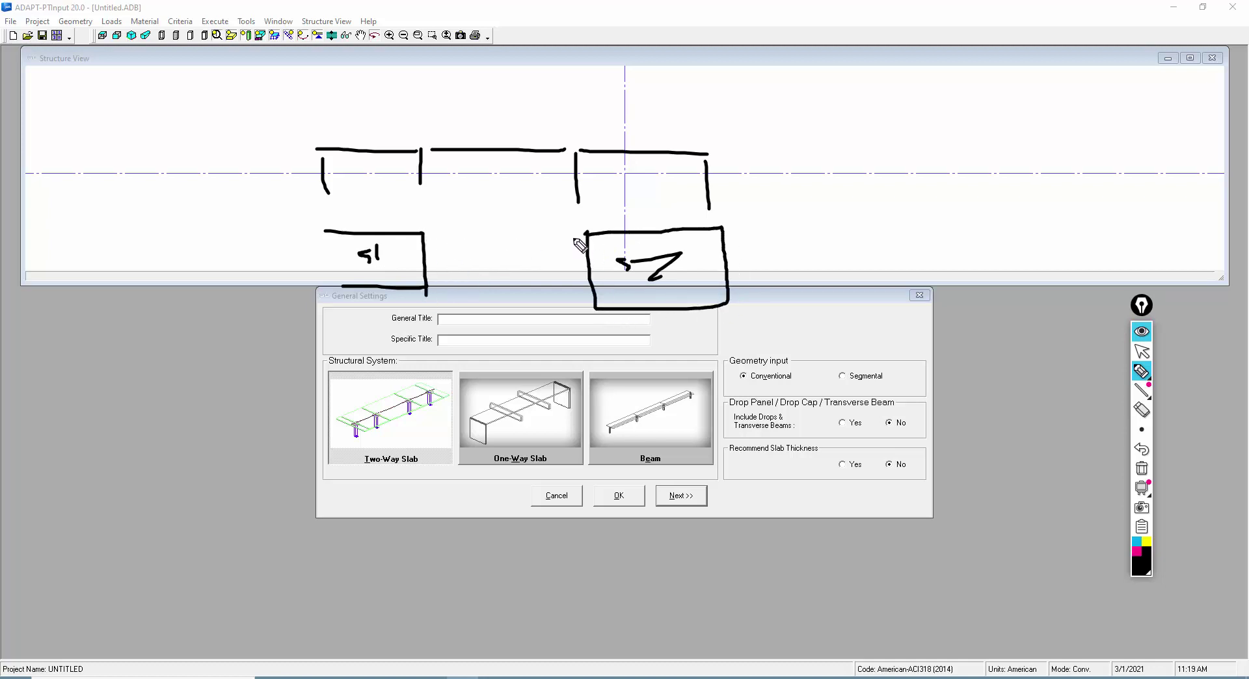
- Connect the S1 and S2 slab outlines with dashed lines along the upper and lower edges of the middle span
left_click_drag(584, 232, 530, 232)
left_click_drag(520, 232, 470, 233)
left_click_drag(453, 233, 439, 235)
left_click_drag(433, 292, 435, 293)
left_click_drag(450, 292, 459, 293)
left_click_drag(472, 291, 512, 291)
left_click_drag(528, 292, 541, 293)
left_click_drag(551, 293, 578, 296)
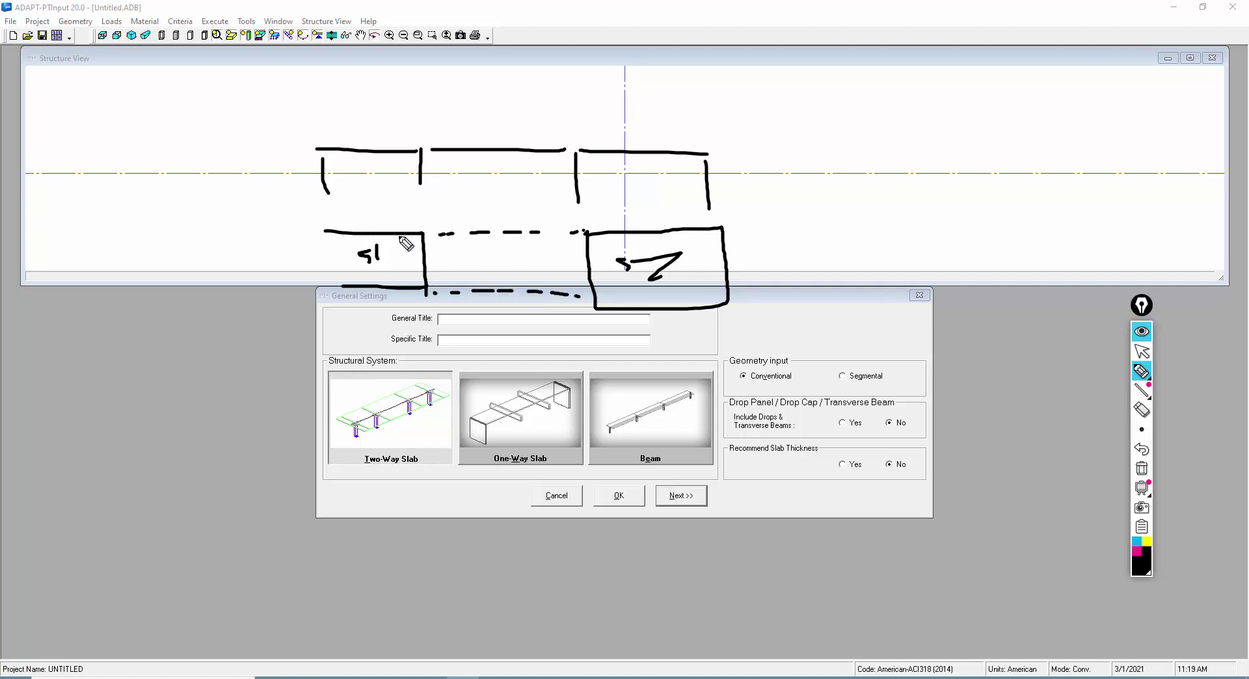
- Annotate the plan sketch's width as w, label the middle span, and draw a crossed box for an opening in it
left_click_drag(314, 232, 291, 239)
left_click_drag(319, 292, 290, 294)
left_click_drag(303, 238, 306, 309)
left_click_drag(277, 265, 289, 266)
left_click_drag(492, 267, 495, 276)
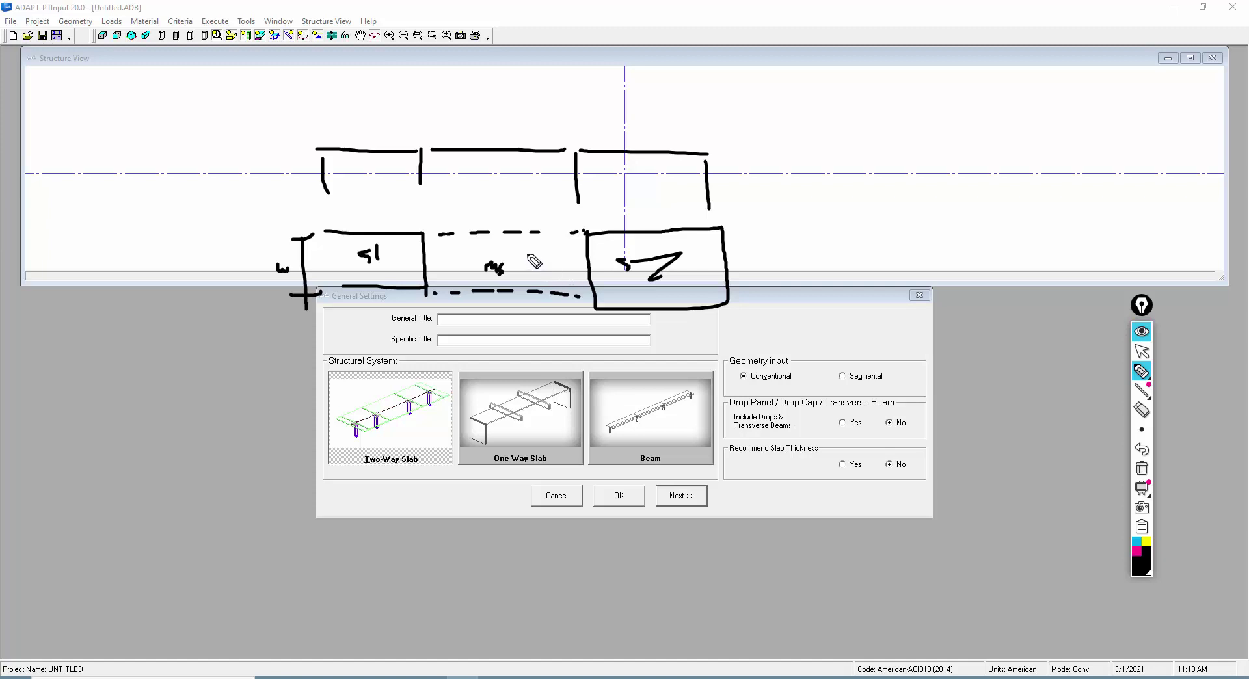
mouse_move(525, 251)
left_mouse_down()
mouse_move(525, 266)
mouse_move(544, 268)
mouse_move(546, 251)
mouse_move(525, 248)
mouse_move(539, 264)
mouse_move(526, 266)
left_mouse_up()
- Mark the supports and a dashed centreline across the plan sketch in light blue, adding a second crossed box in the middle span
left_click(1136, 542)
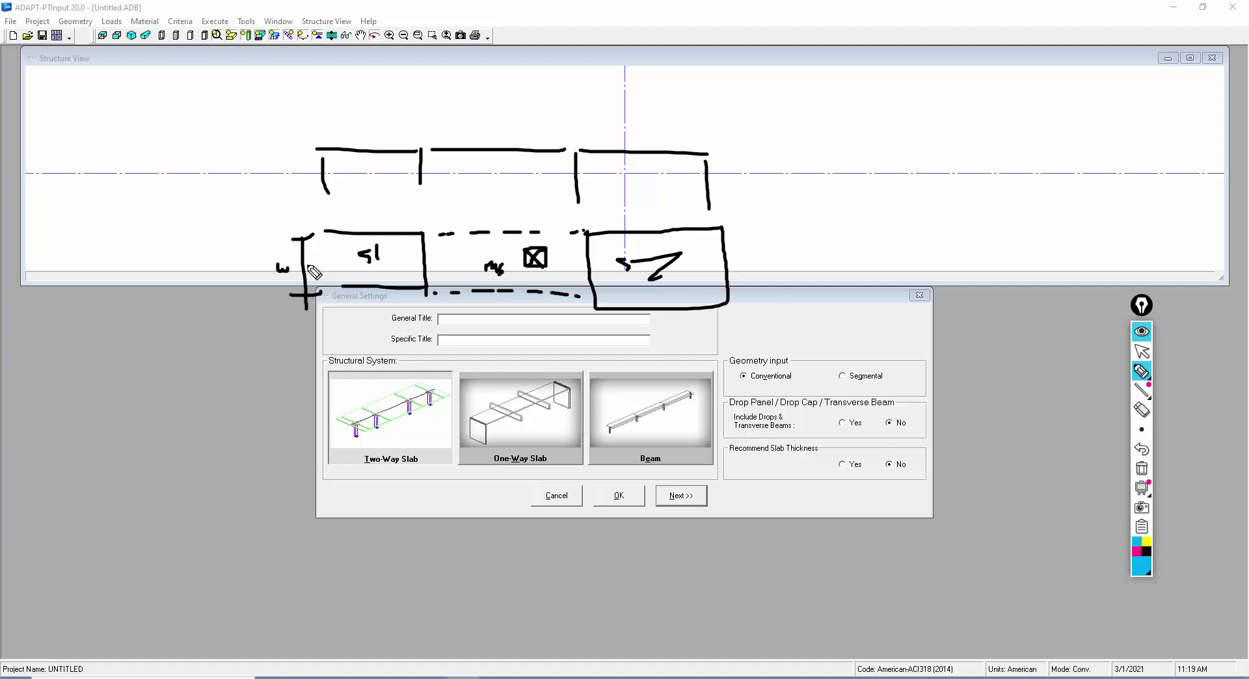
left_click_drag(321, 258, 321, 265)
left_click_drag(424, 260, 424, 266)
left_click_drag(709, 268, 723, 268)
left_click_drag(294, 265, 761, 266)
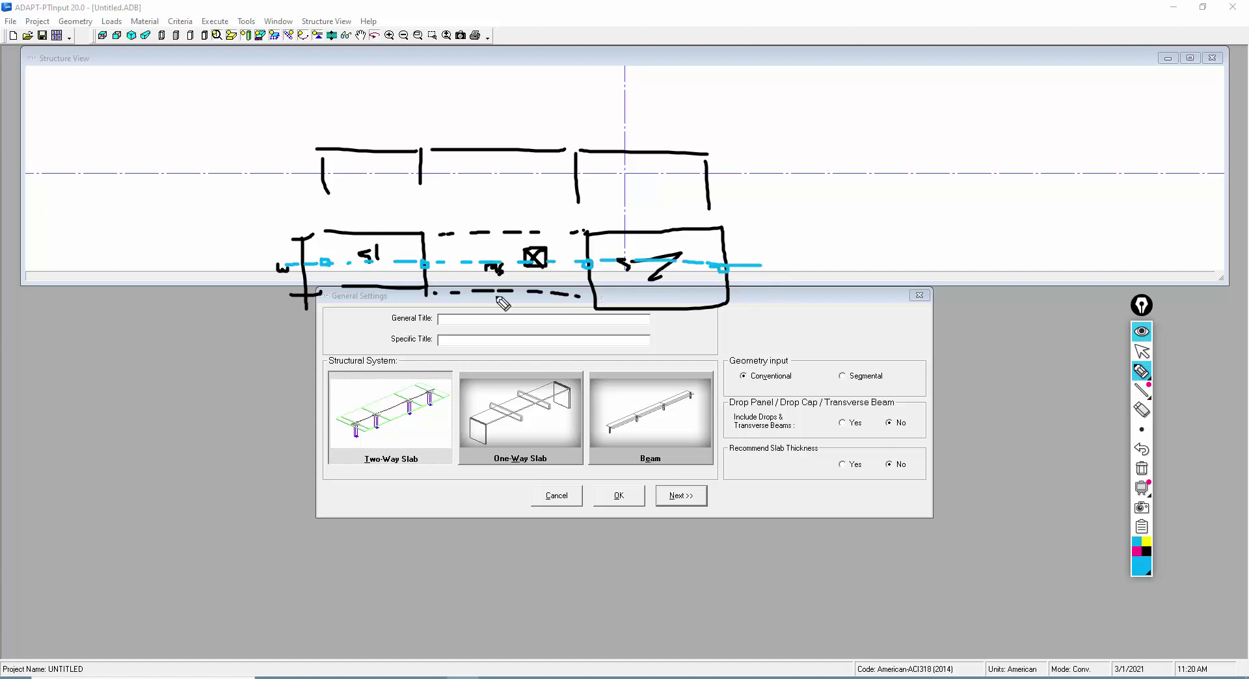
left_click_drag(243, 241, 279, 252)
mouse_move(475, 239)
left_mouse_down()
mouse_move(476, 253)
mouse_move(492, 254)
mouse_move(475, 238)
mouse_move(490, 253)
mouse_move(458, 256)
mouse_move(467, 265)
left_mouse_up()
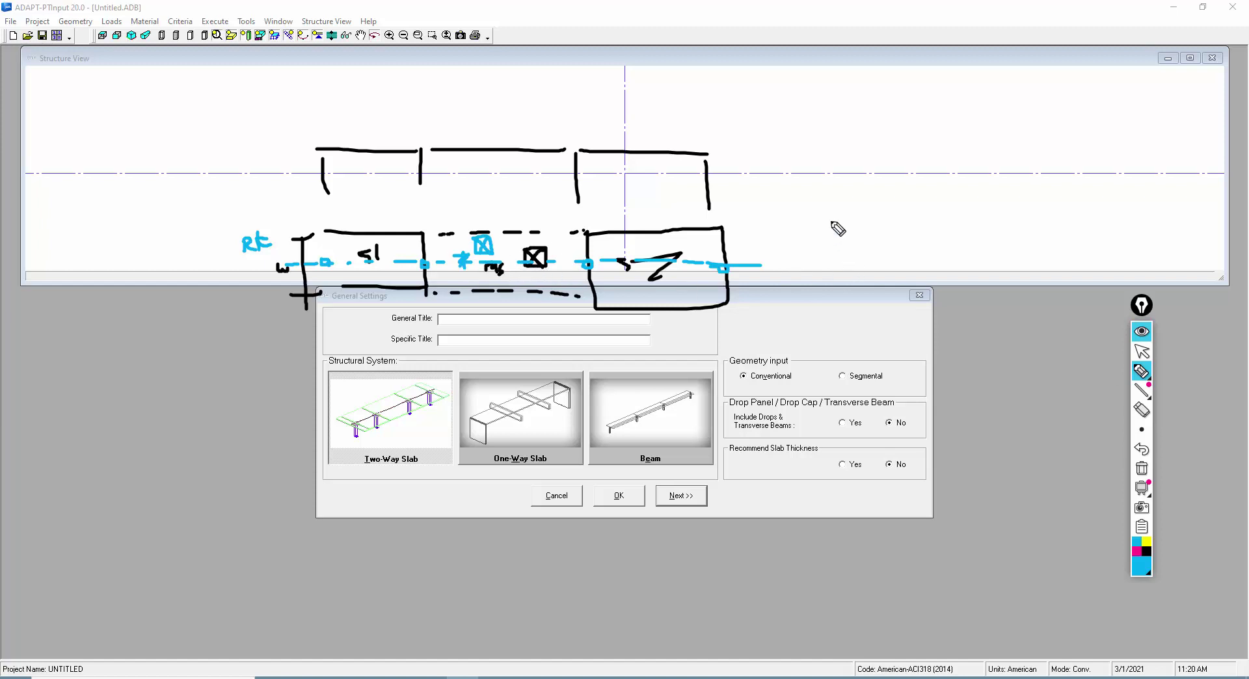
- Sketch a light blue plan outline with a notch between two slab areas, a line through it, and labels beside the sketch
mouse_move(795, 211)
left_mouse_down()
mouse_move(842, 205)
mouse_move(848, 225)
mouse_move(886, 222)
mouse_move(889, 202)
mouse_move(974, 197)
mouse_move(975, 261)
mouse_move(812, 269)
mouse_move(795, 211)
left_mouse_up()
left_click(865, 231)
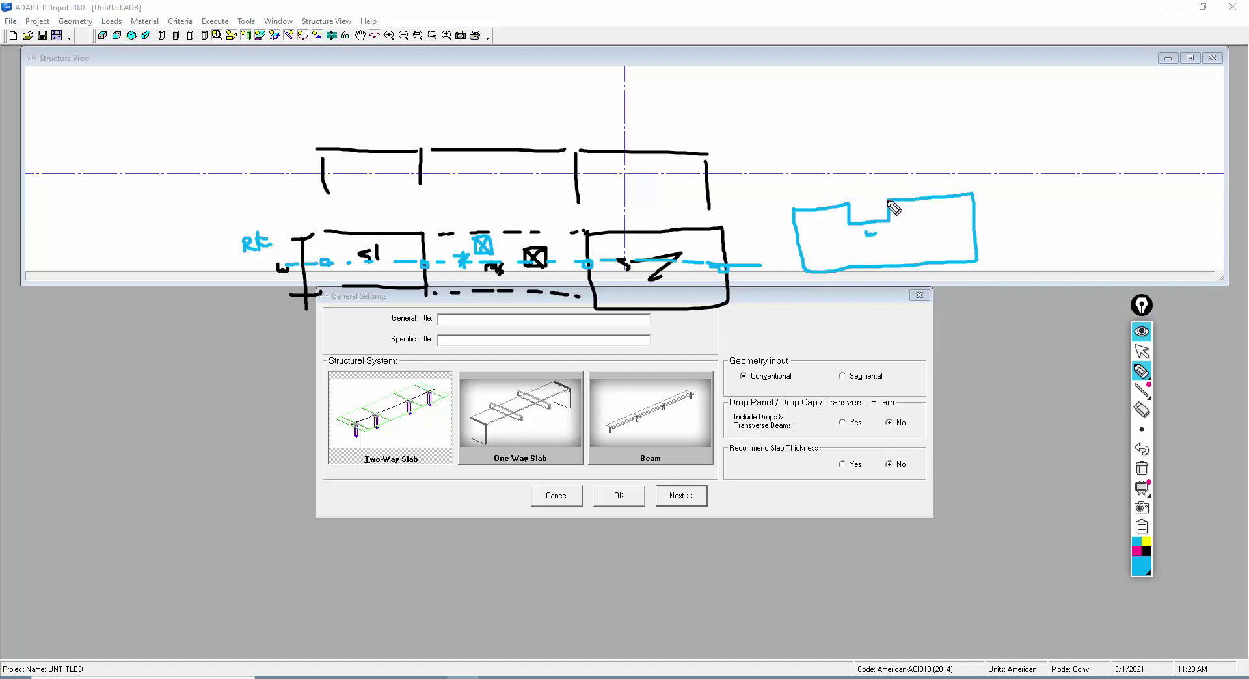
mouse_move(881, 210)
left_mouse_down()
mouse_move(879, 195)
mouse_move(880, 214)
left_mouse_up()
left_click_drag(784, 241, 990, 233)
mouse_move(888, 225)
left_mouse_down()
mouse_move(889, 239)
mouse_move(810, 229)
mouse_move(863, 253)
mouse_move(933, 223)
left_mouse_up()
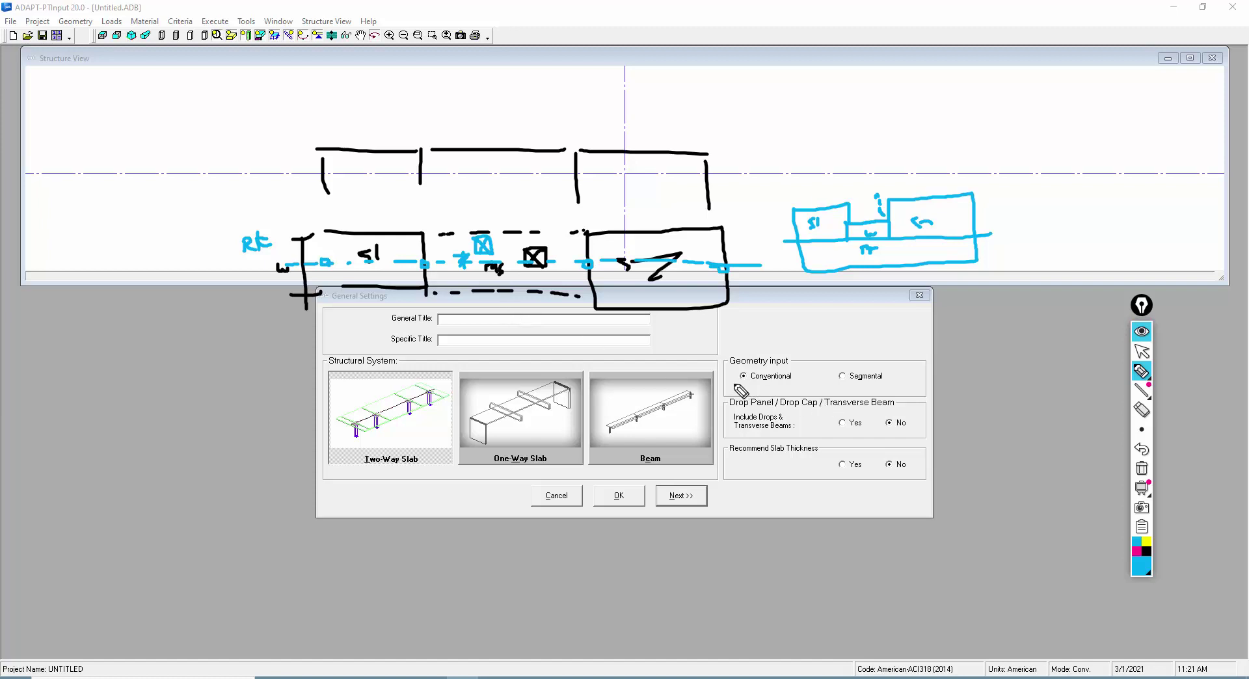
- Annotate the Conventional and Segmental geometry options and the middle span, and clear all pen marks
left_click_drag(735, 385, 845, 384)
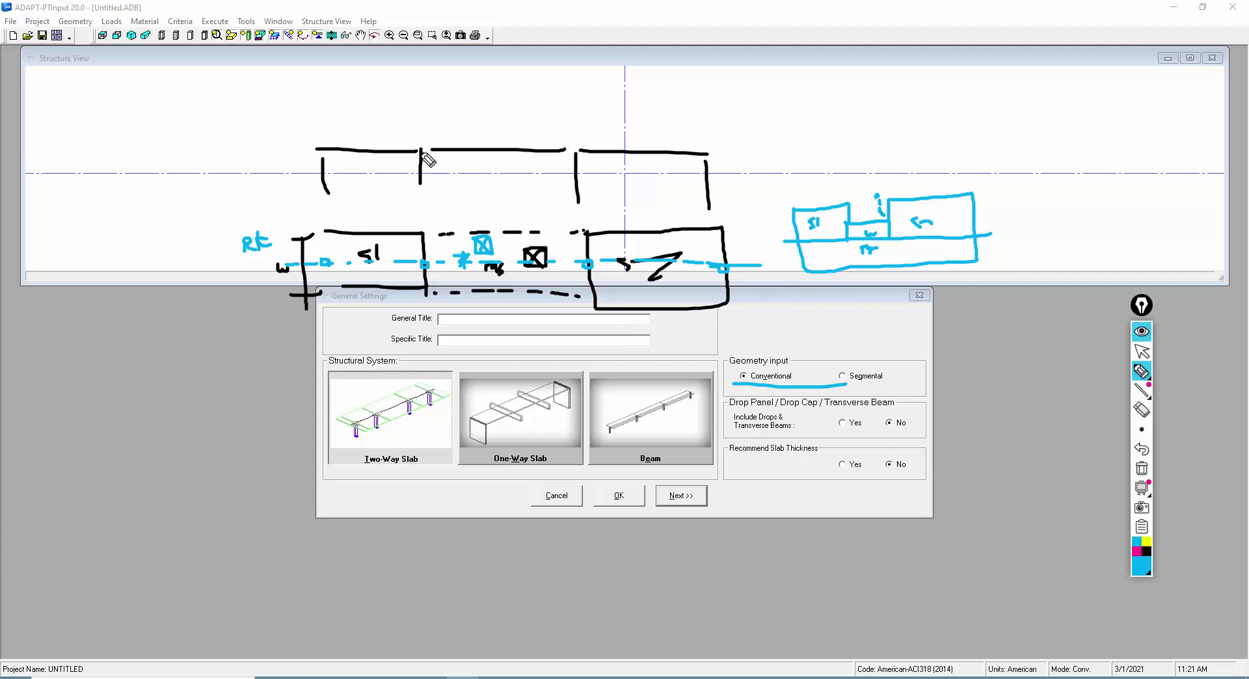
left_click_drag(435, 158, 574, 163)
mouse_move(839, 369)
left_mouse_down()
mouse_move(851, 384)
mouse_move(836, 391)
left_mouse_up()
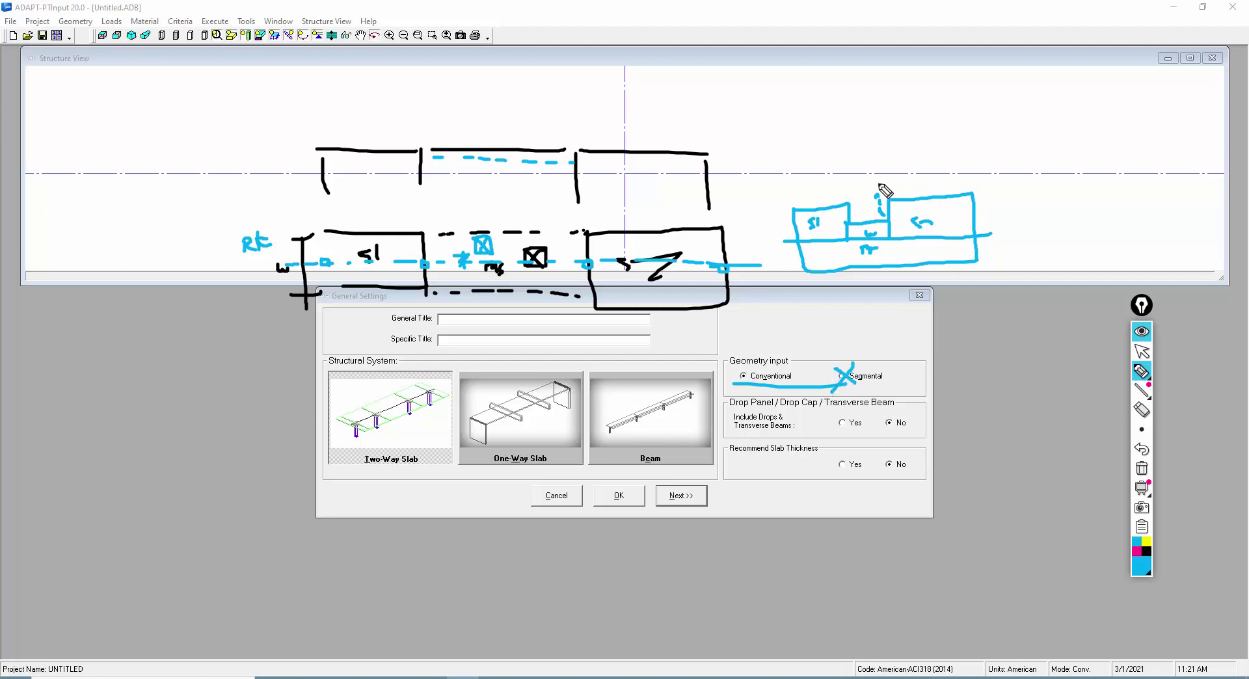
left_click(1142, 469)
left_click(1143, 354)
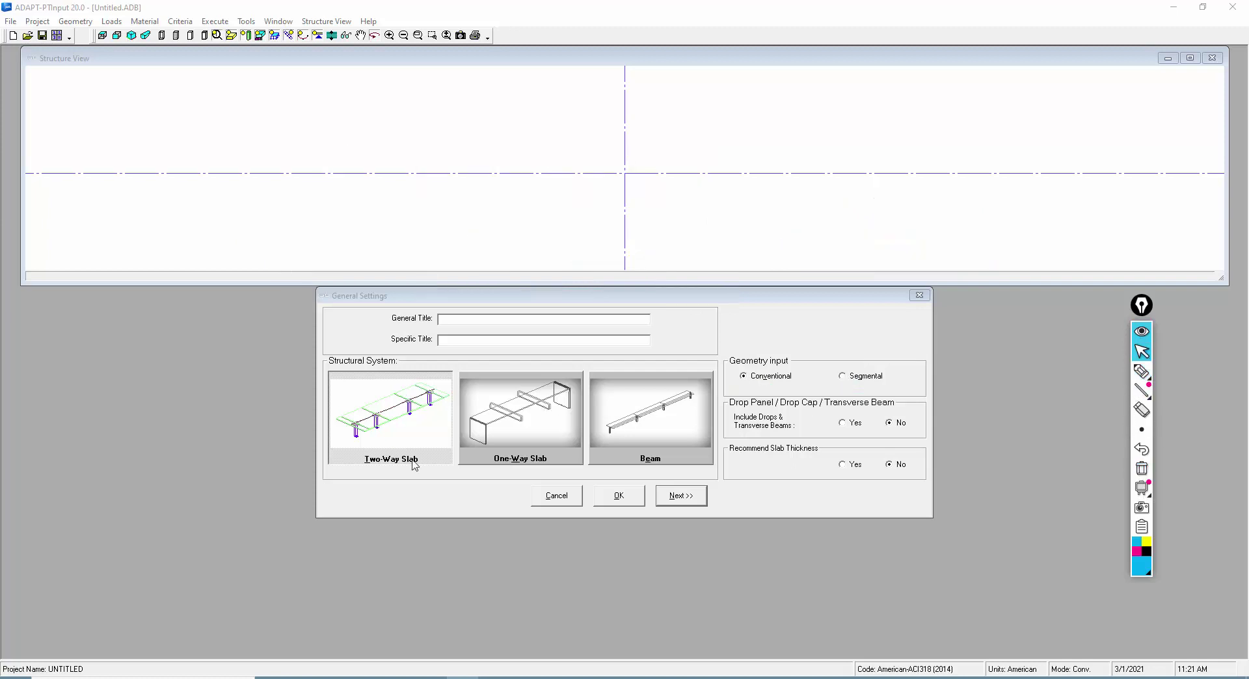
- Set the geometry input to Segmental for the two-way slab and accept the American-ACI318 (2014) / IBC 2015 design code
left_click(843, 376)
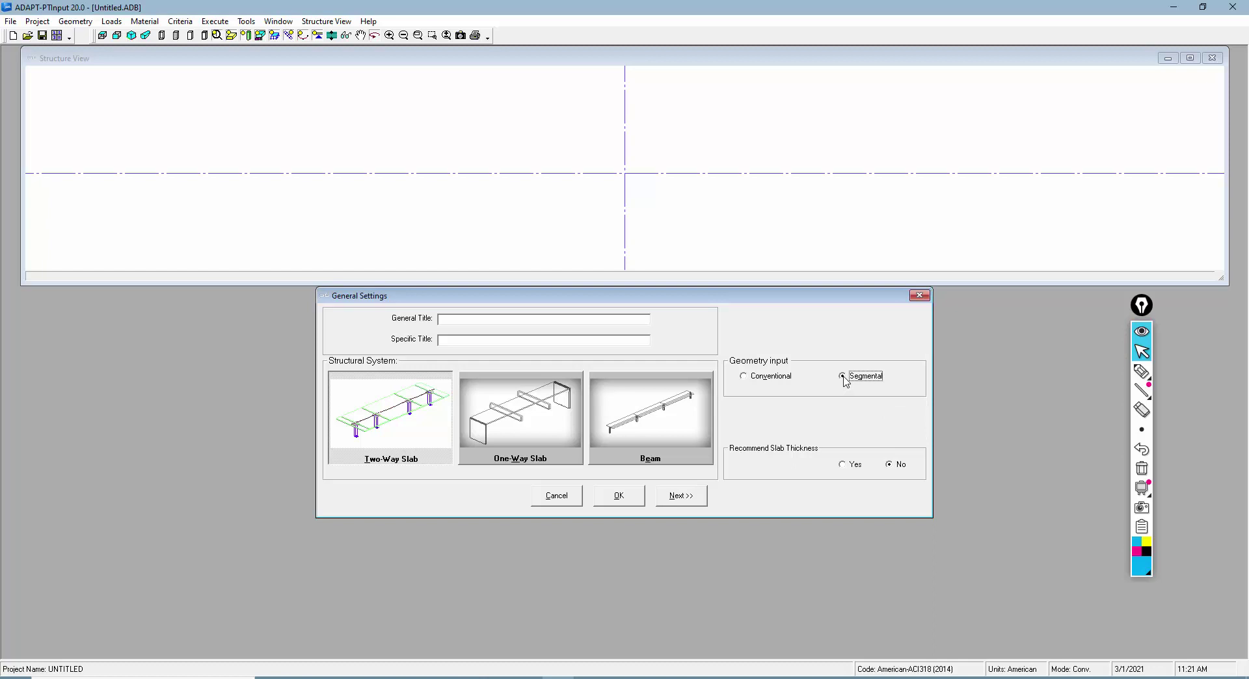
left_click(771, 381)
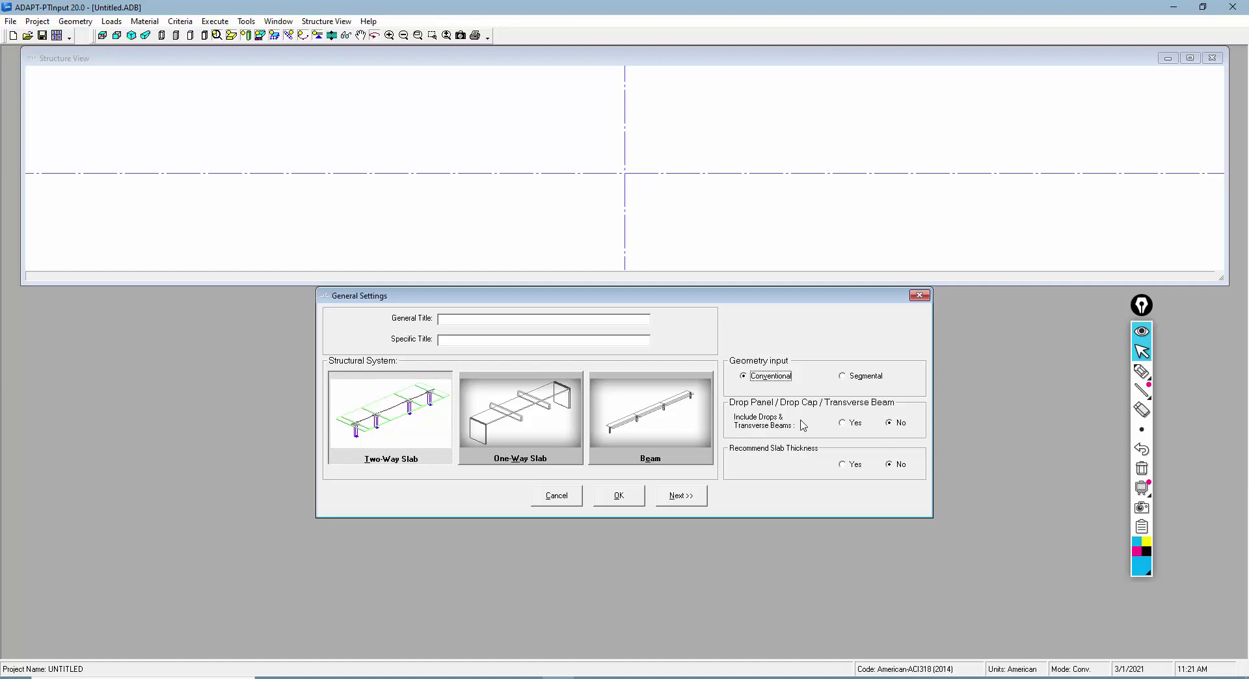
left_click(847, 376)
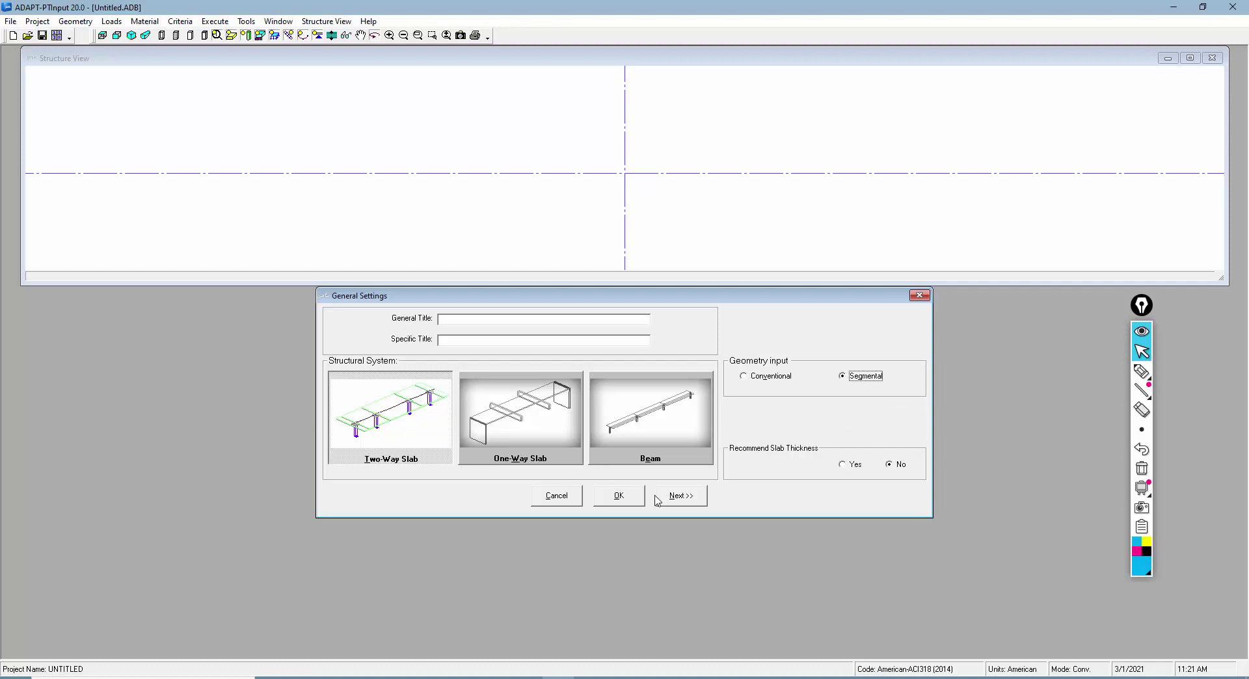
left_click(689, 498)
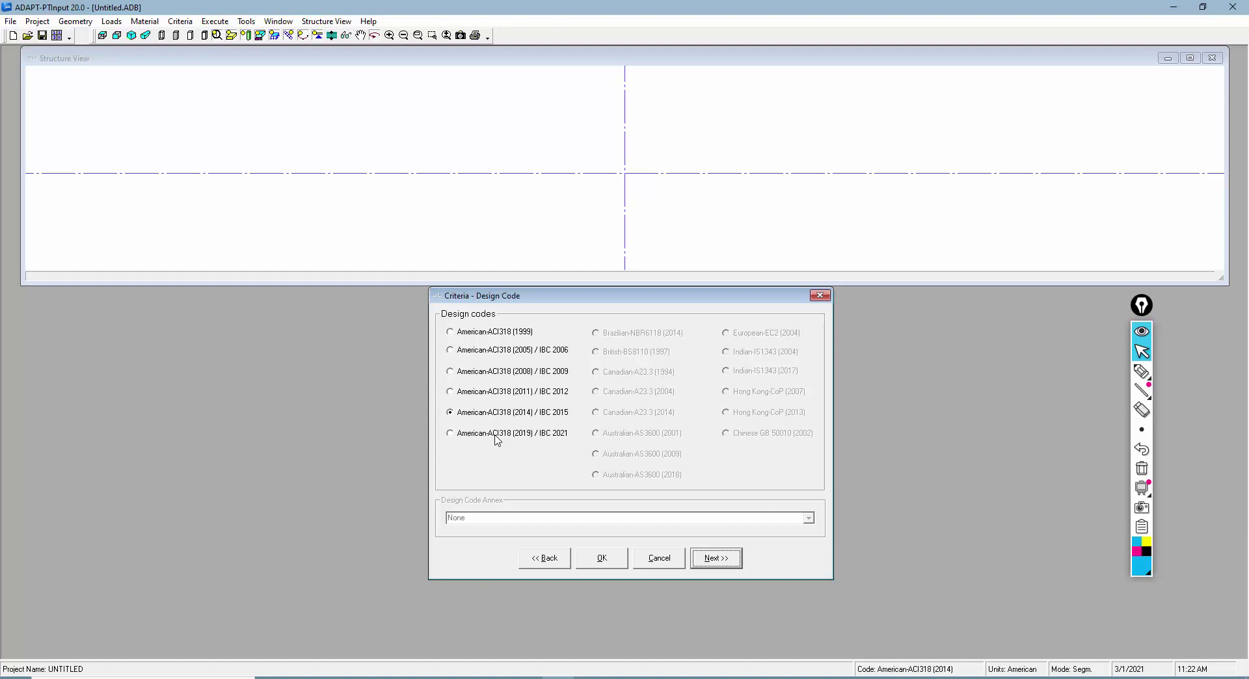
left_click(701, 561)
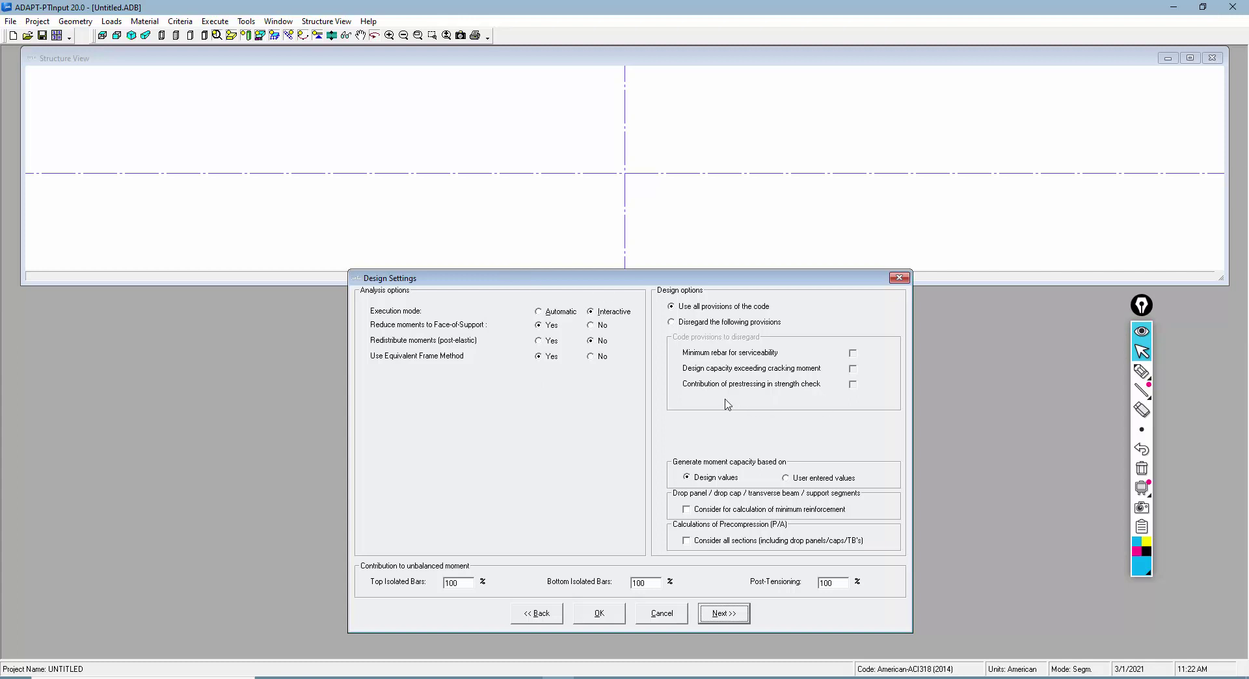
- Circle the moment capacity options with the pen and write Mu and a boxed formula φMn = UDR + PT + CALC
left_click(1143, 372)
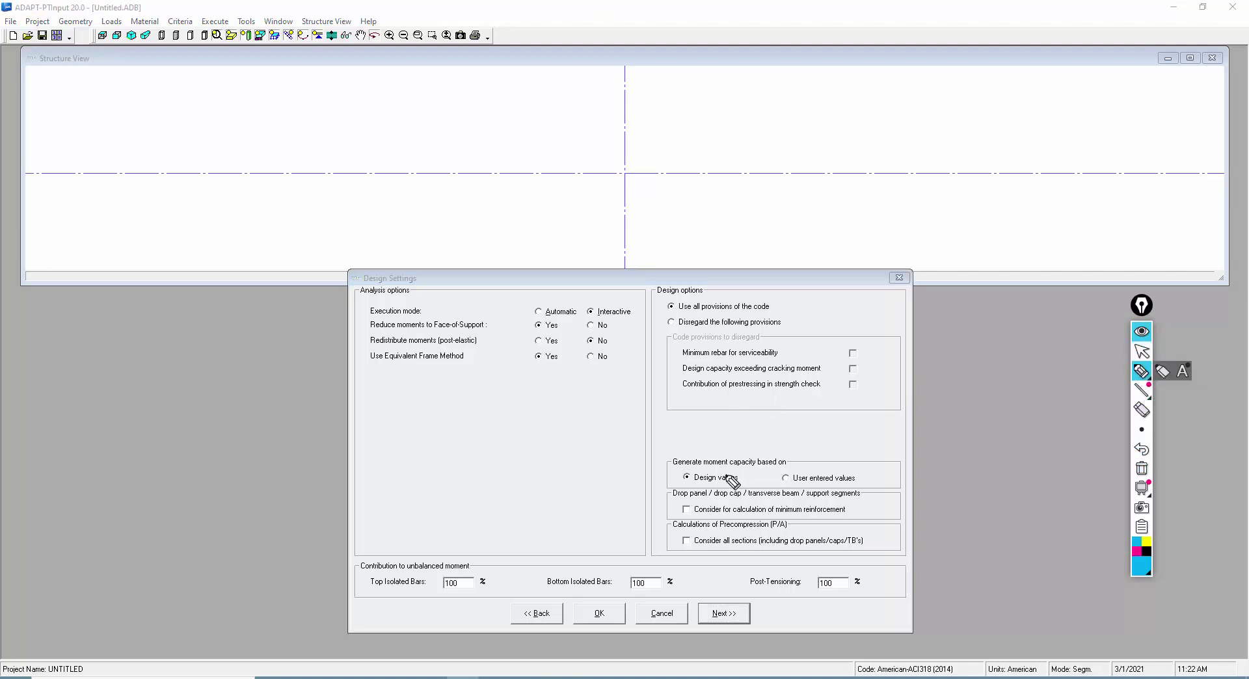
mouse_move(701, 446)
left_mouse_down()
mouse_move(653, 455)
mouse_move(654, 489)
mouse_move(899, 494)
mouse_move(798, 448)
mouse_move(691, 449)
left_mouse_up()
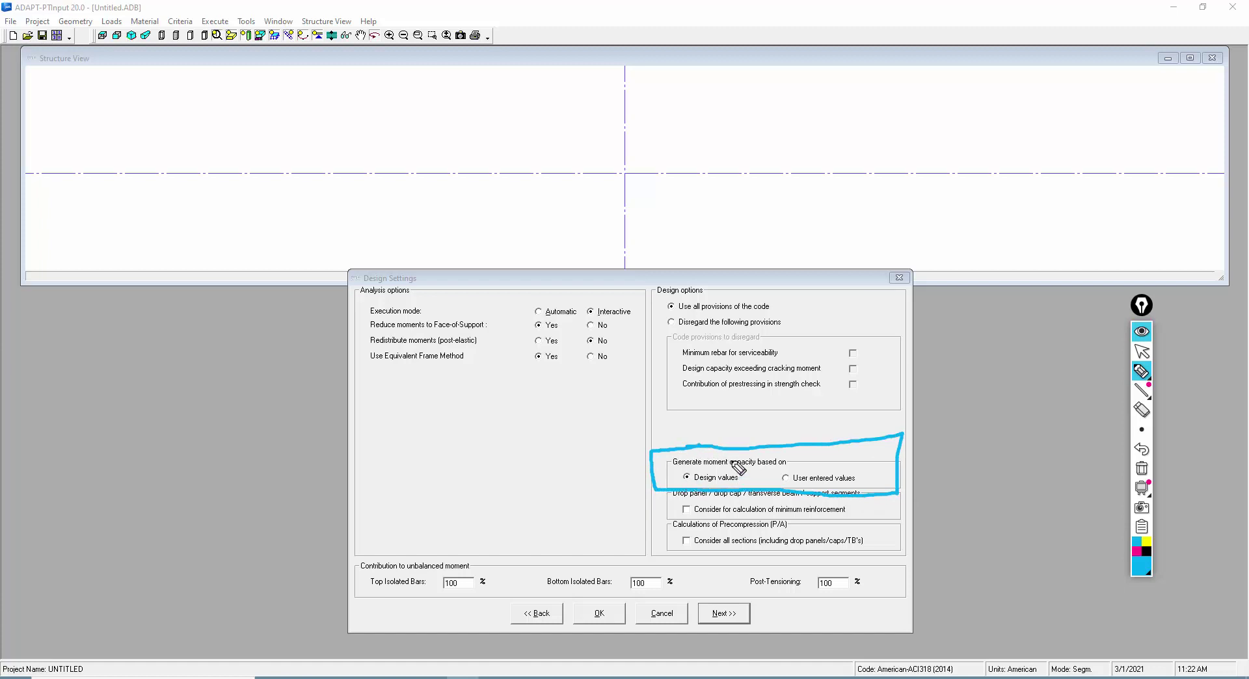
mouse_move(671, 223)
left_mouse_down()
mouse_move(709, 212)
mouse_move(735, 228)
mouse_move(786, 199)
mouse_move(799, 207)
mouse_move(809, 194)
mouse_move(820, 209)
mouse_move(841, 198)
left_mouse_up()
mouse_move(835, 193)
left_mouse_down()
mouse_move(851, 211)
mouse_move(870, 194)
mouse_move(864, 210)
mouse_move(923, 197)
mouse_move(964, 215)
left_mouse_up()
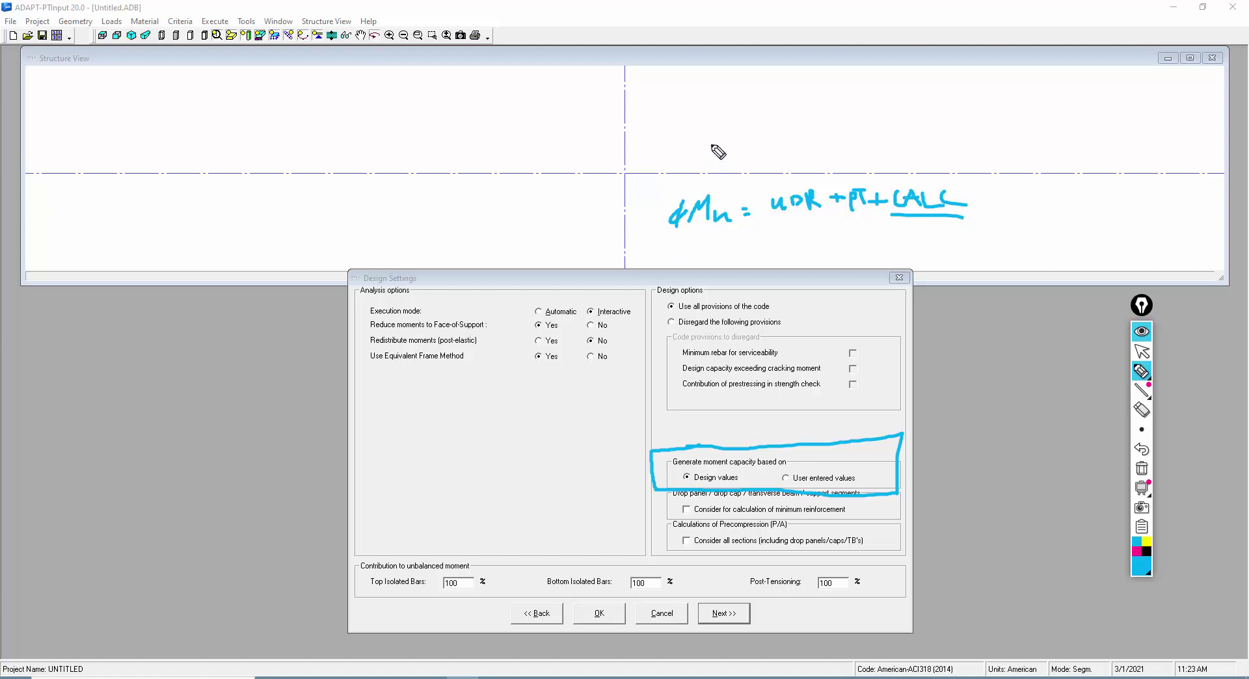
mouse_move(709, 156)
left_mouse_down()
mouse_move(730, 132)
mouse_move(743, 156)
mouse_move(773, 166)
left_mouse_up()
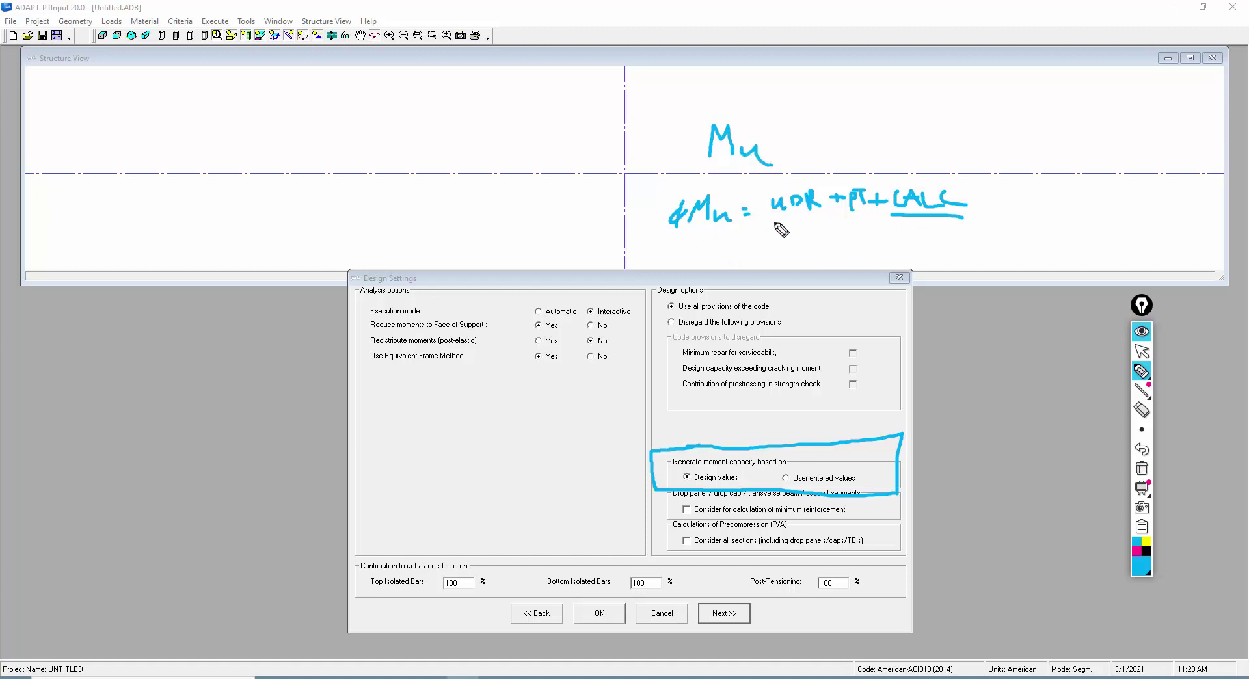
mouse_move(783, 225)
left_mouse_down()
mouse_move(753, 225)
mouse_move(992, 170)
mouse_move(782, 187)
mouse_move(758, 229)
left_mouse_up()
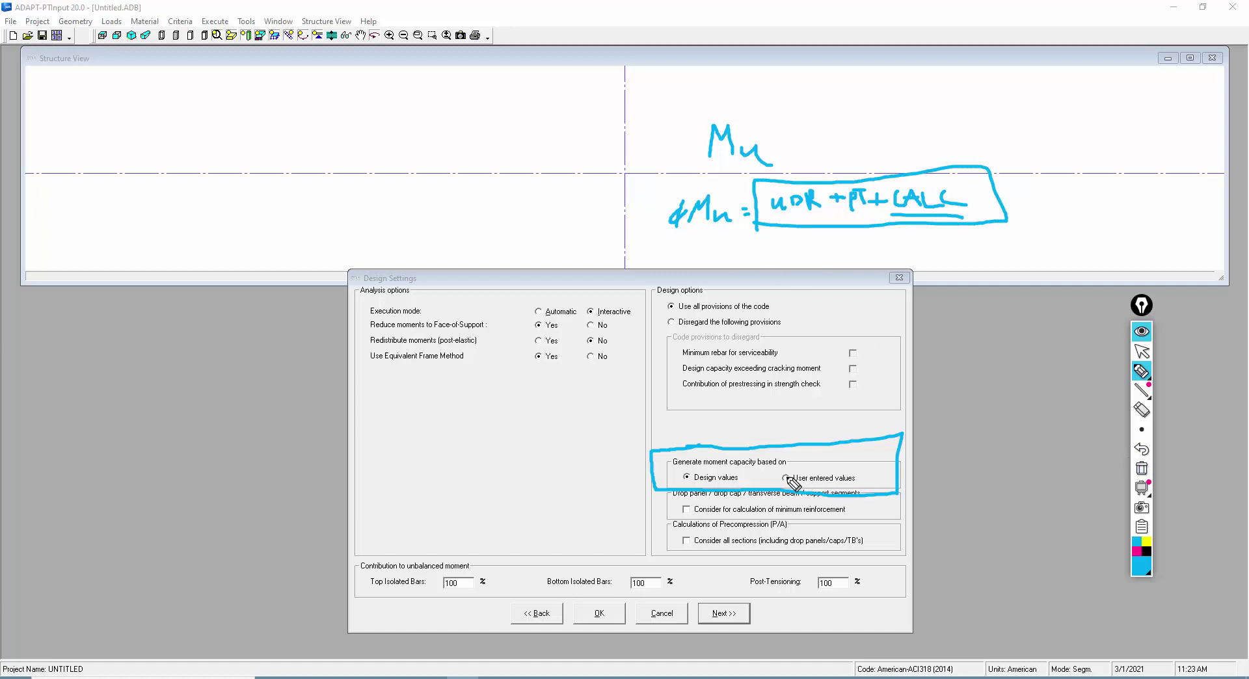
- Mark the User entered values option and box the UDR + PT terms, and clear all pen marks
left_click_drag(784, 478, 787, 477)
mouse_move(873, 161)
left_mouse_down()
mouse_move(872, 215)
mouse_move(820, 235)
mouse_move(761, 192)
mouse_move(833, 166)
mouse_move(894, 163)
left_mouse_up()
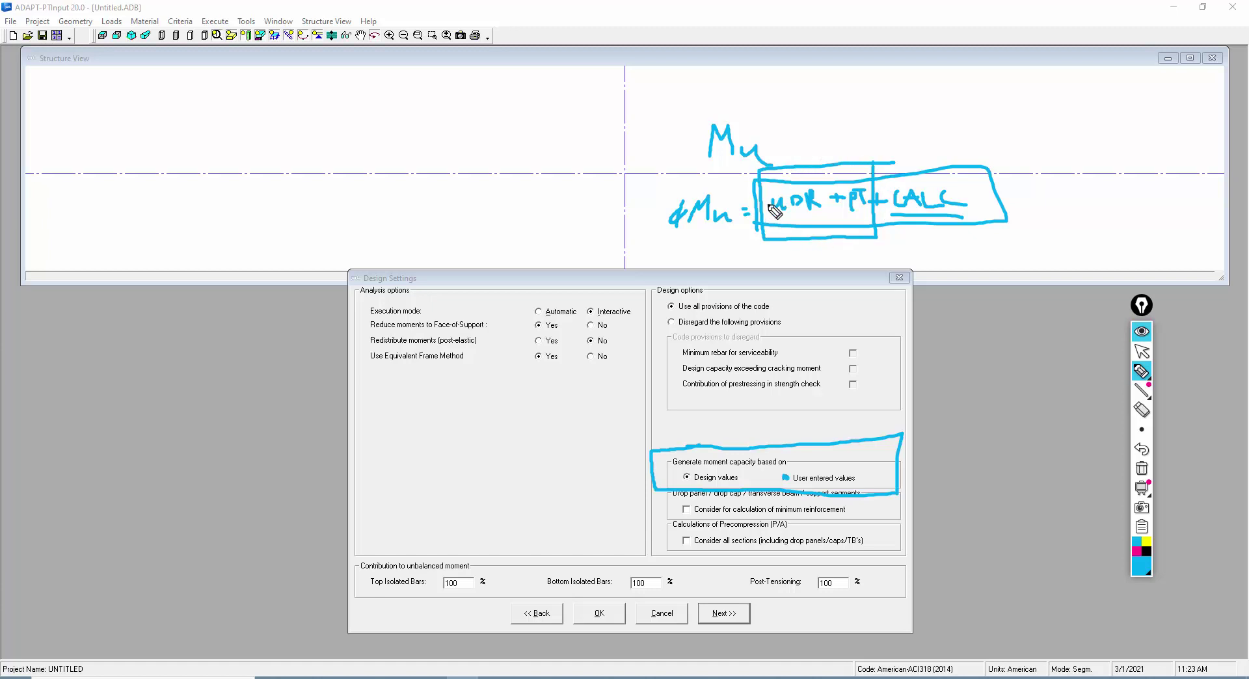
left_click(1141, 468)
left_click(1142, 352)
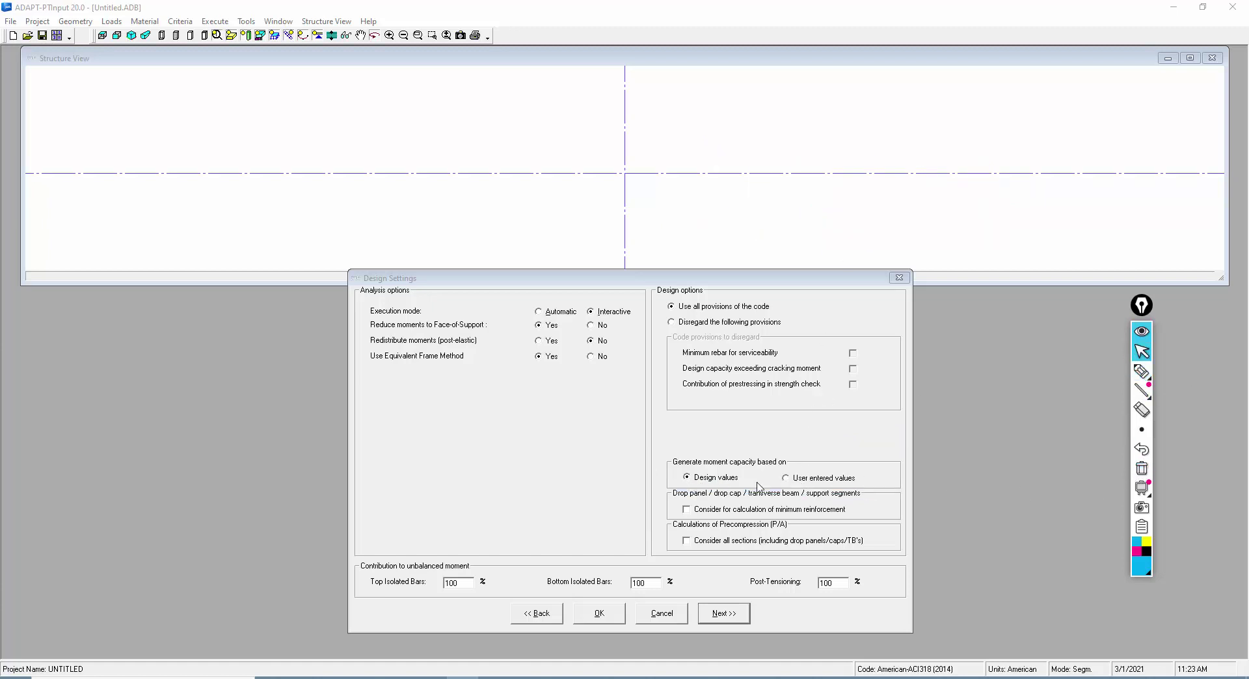
- Base the moment capacity on user entered values and continue to the span geometry
left_click(787, 479)
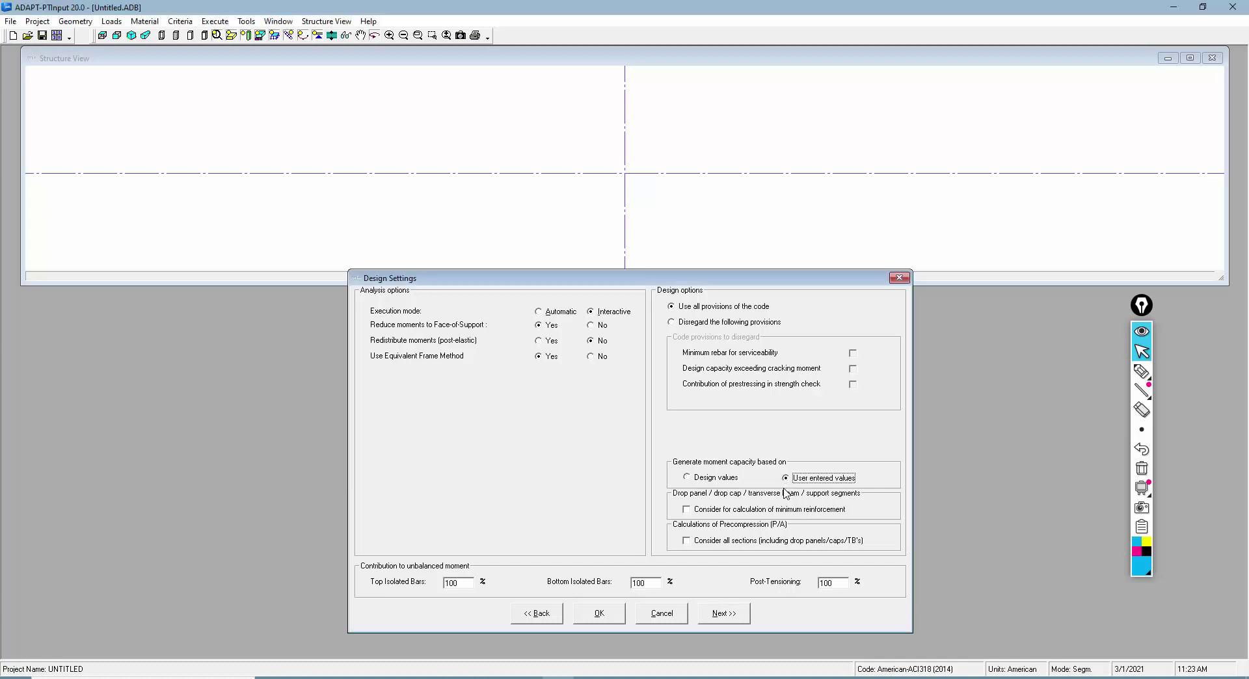
left_click(720, 613)
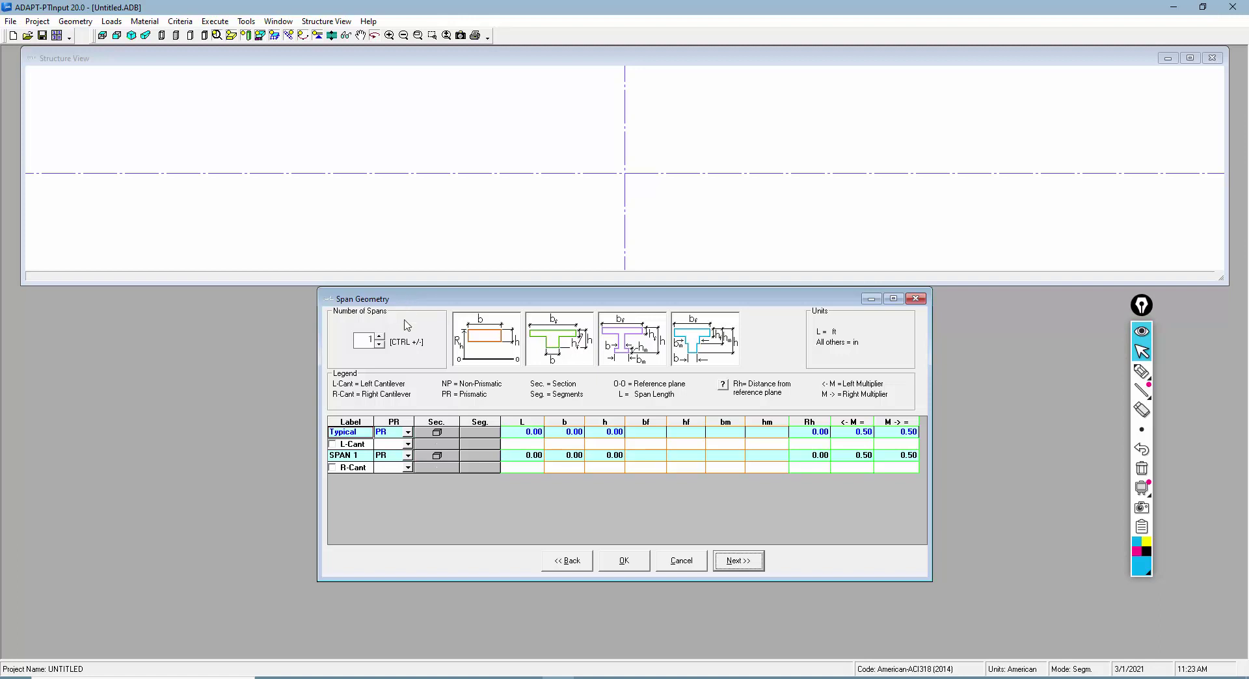
- Set the number of spans to 3 and make Span 2 non-prismatic (NP)
left_click(380, 336)
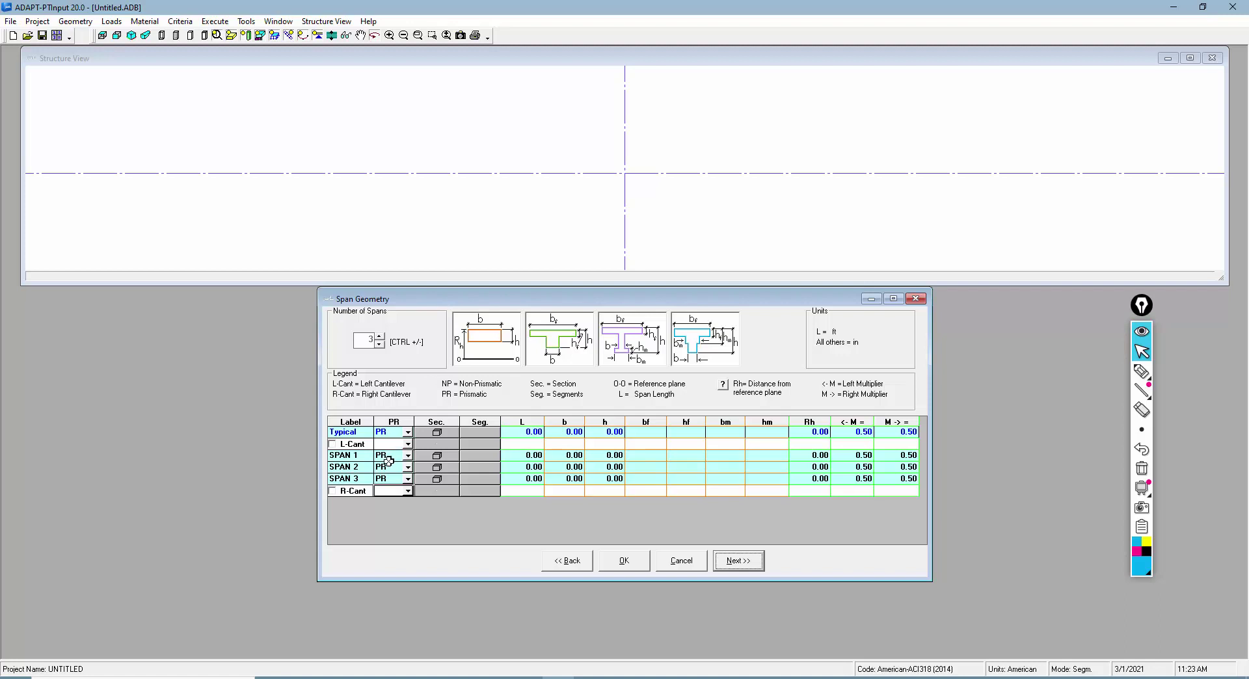
left_click(406, 467)
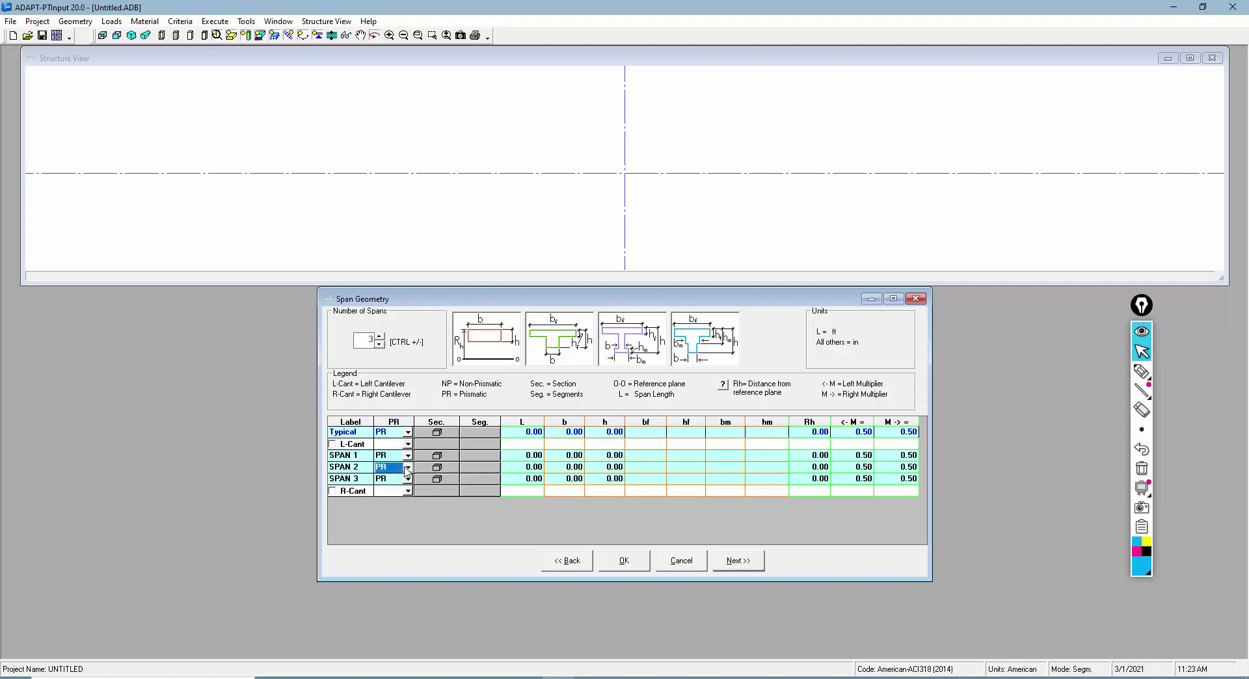
left_click(394, 488)
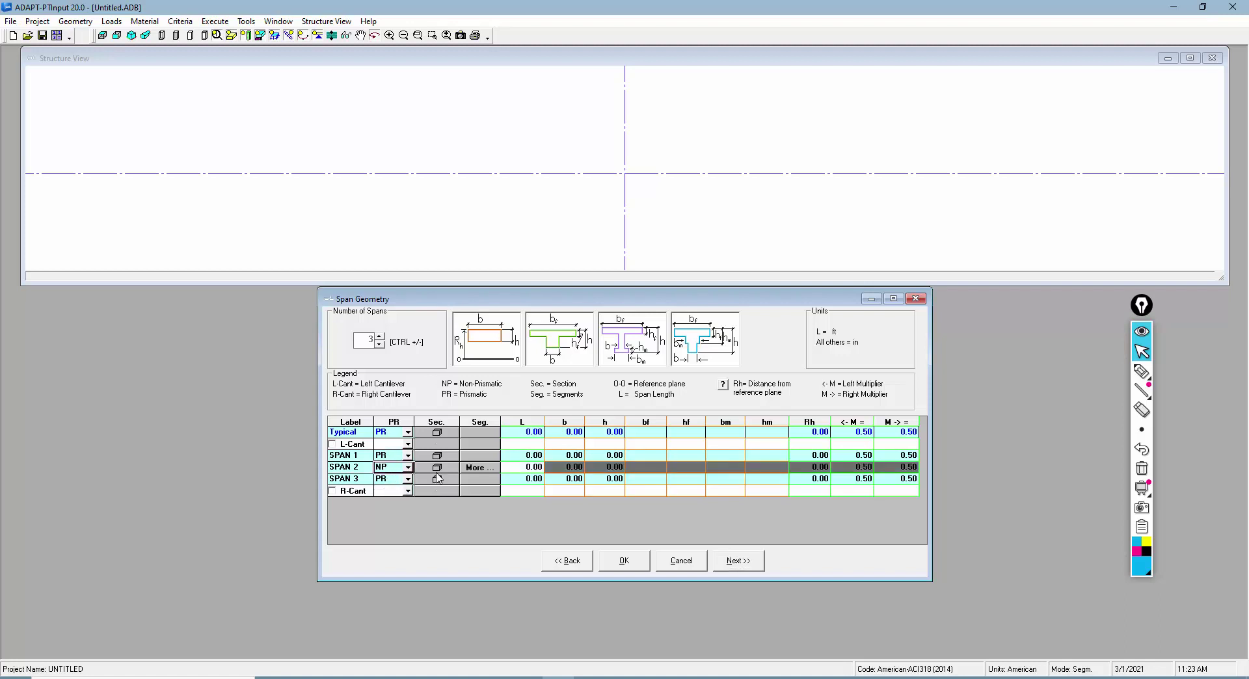
- Set the lengths of Span 1, Span 2 and Span 3 to 30 ft each
left_click(527, 455)
type("20")
key("Return")
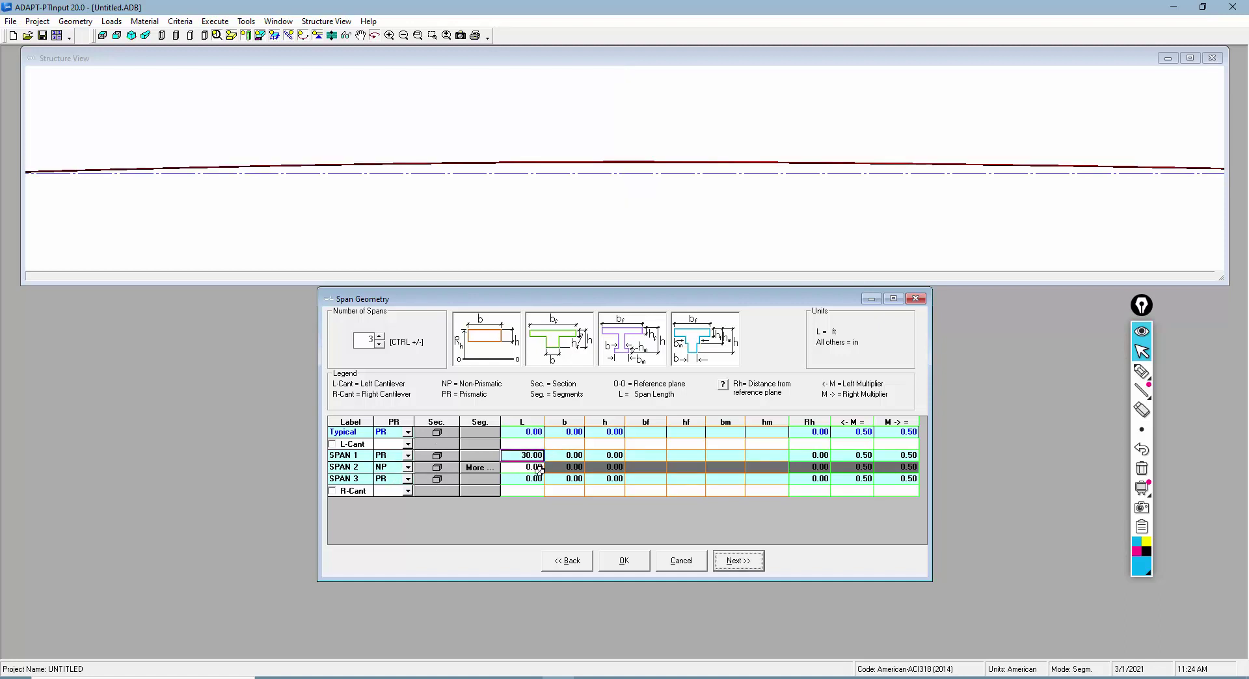
left_click(531, 468)
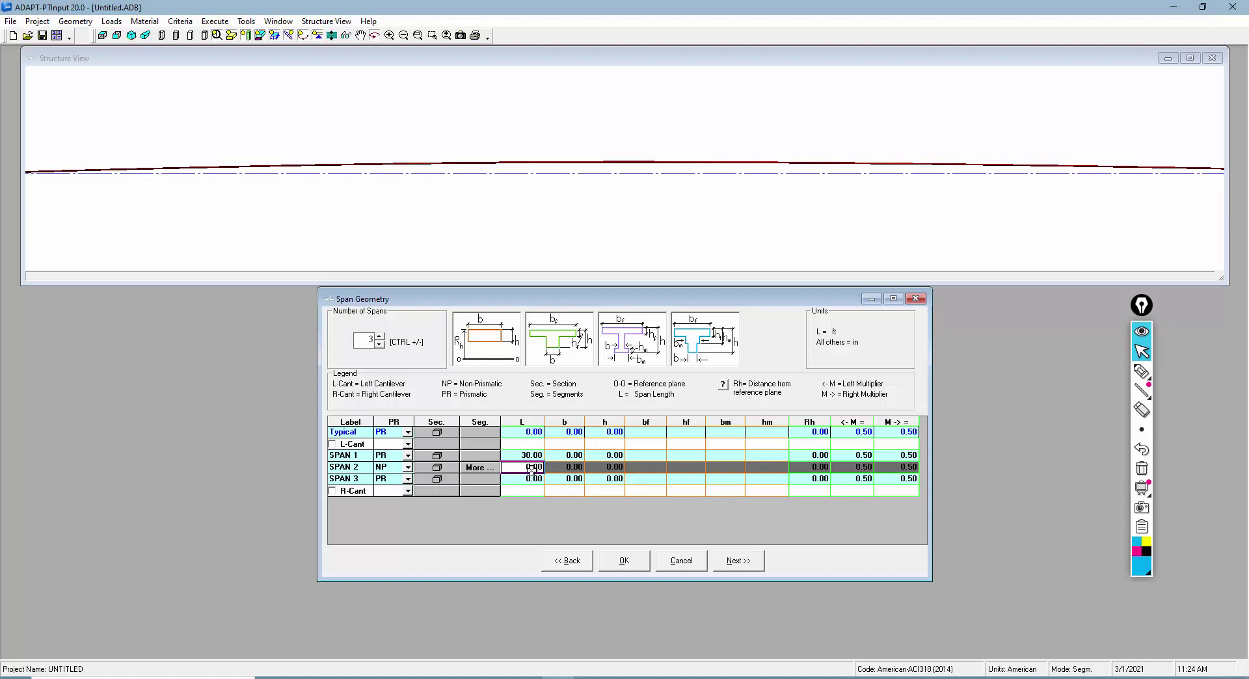
type("30")
key("Return")
left_click(532, 479)
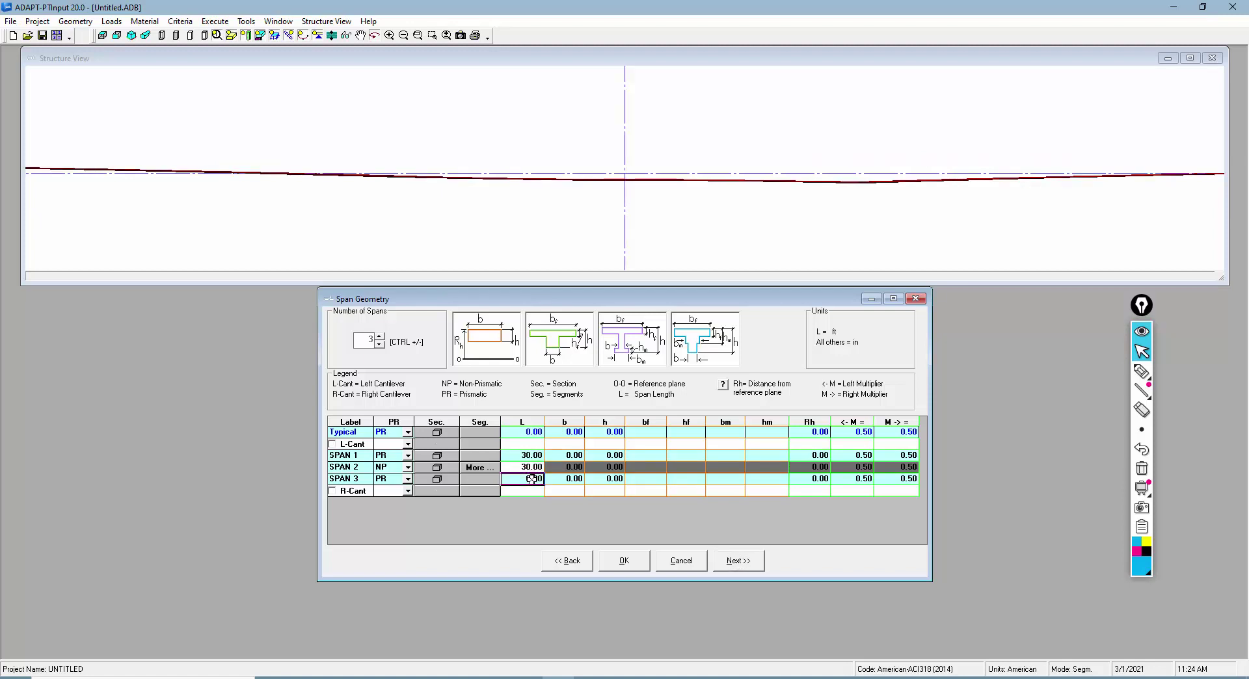
type("30")
key("Return")
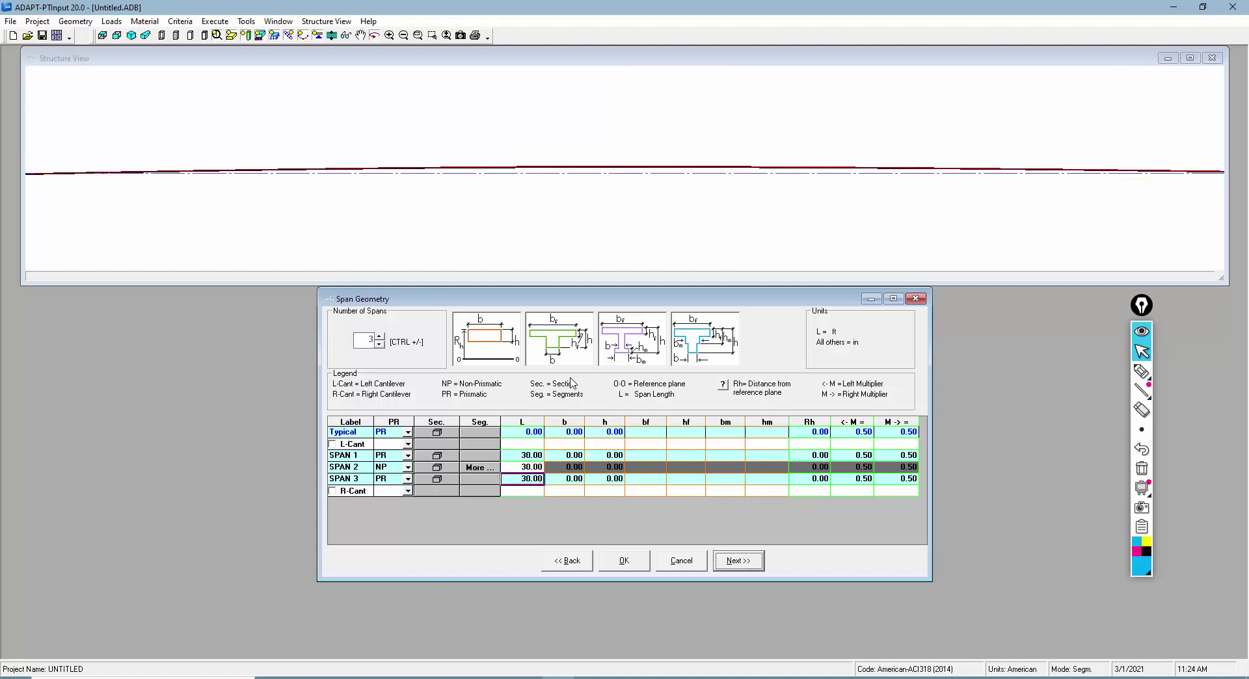
- Give Span 1 a width b of 300 in, a depth h of 8 in and a reference height Rh of 8 in
left_click(564, 457)
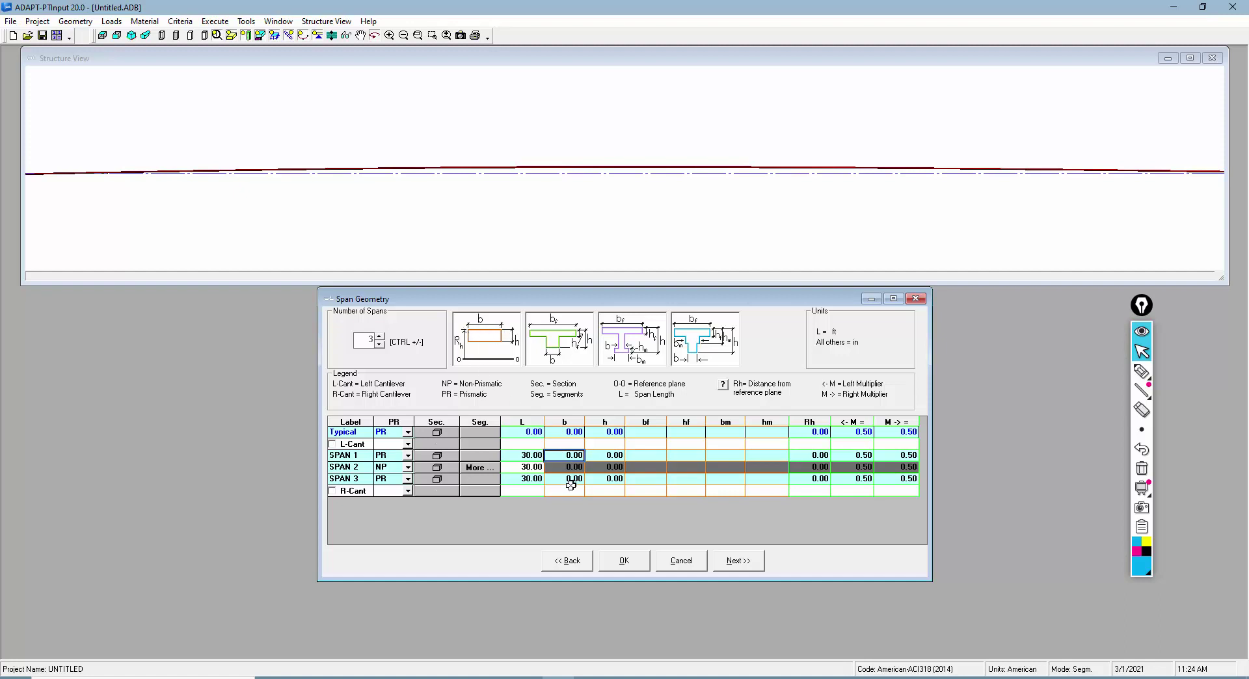
type("30")
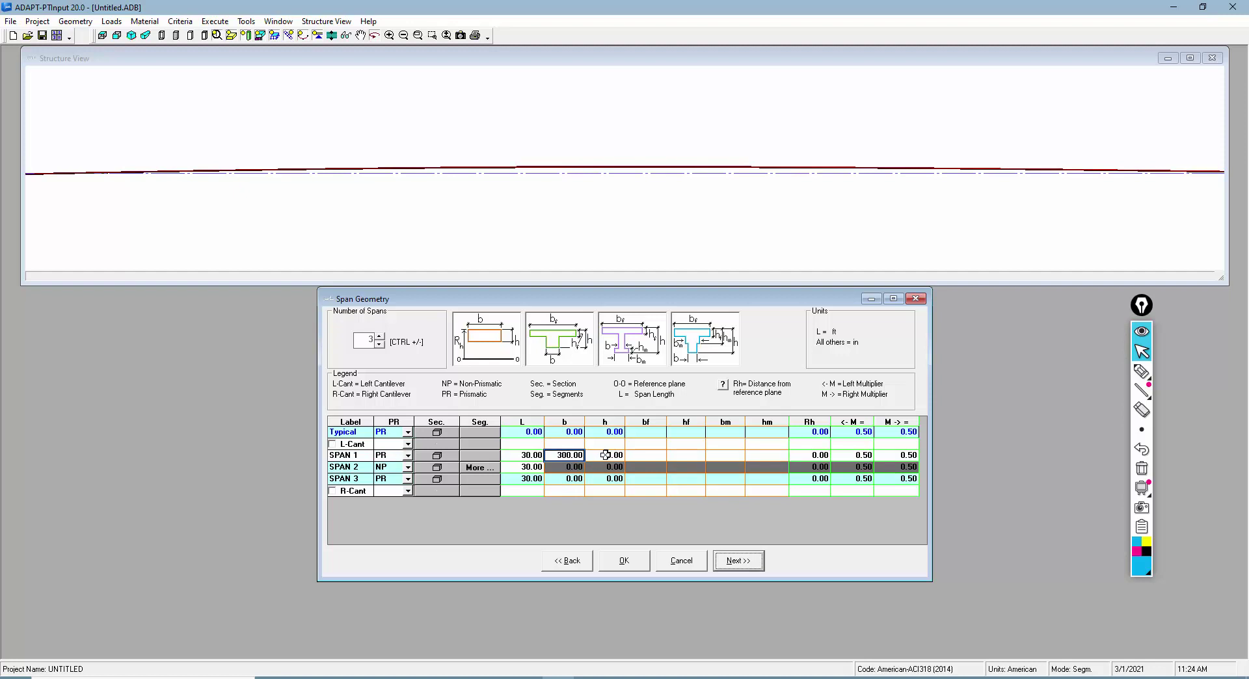
left_click(607, 455)
type("8")
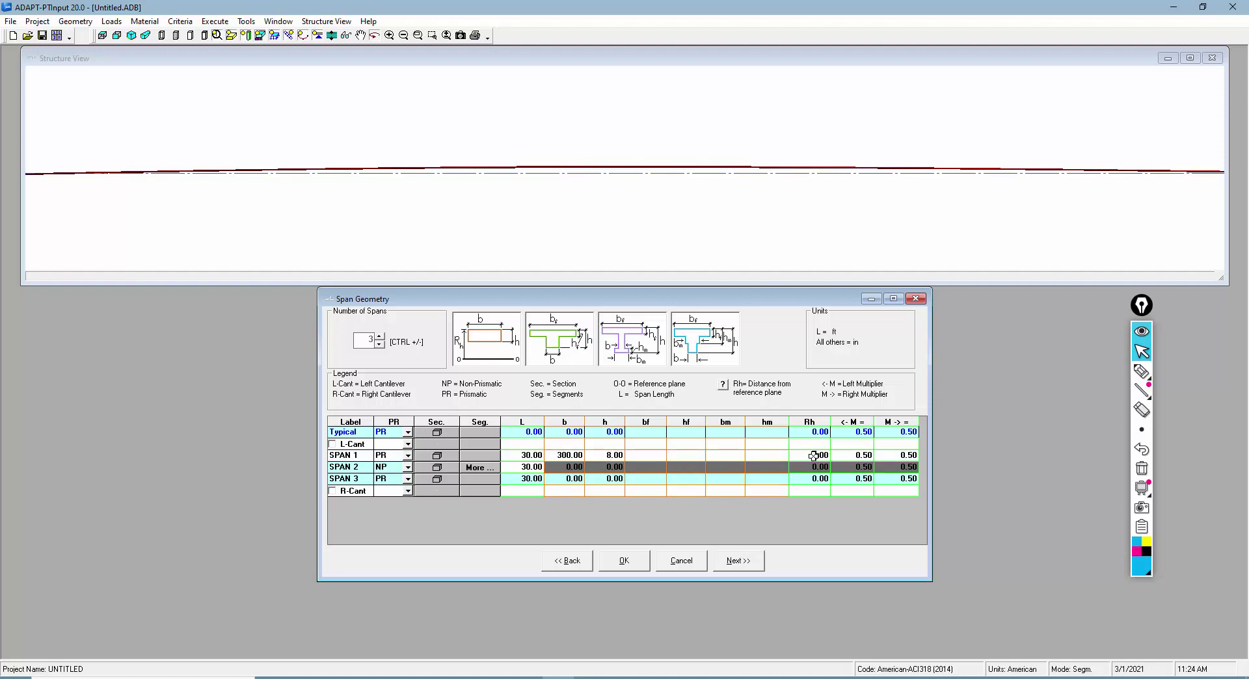
left_click(815, 457)
type("8")
- Sketch two slab edge lines with a draped tendon curve in the structure view using the pen, and label the lower line RL
left_click(1142, 372)
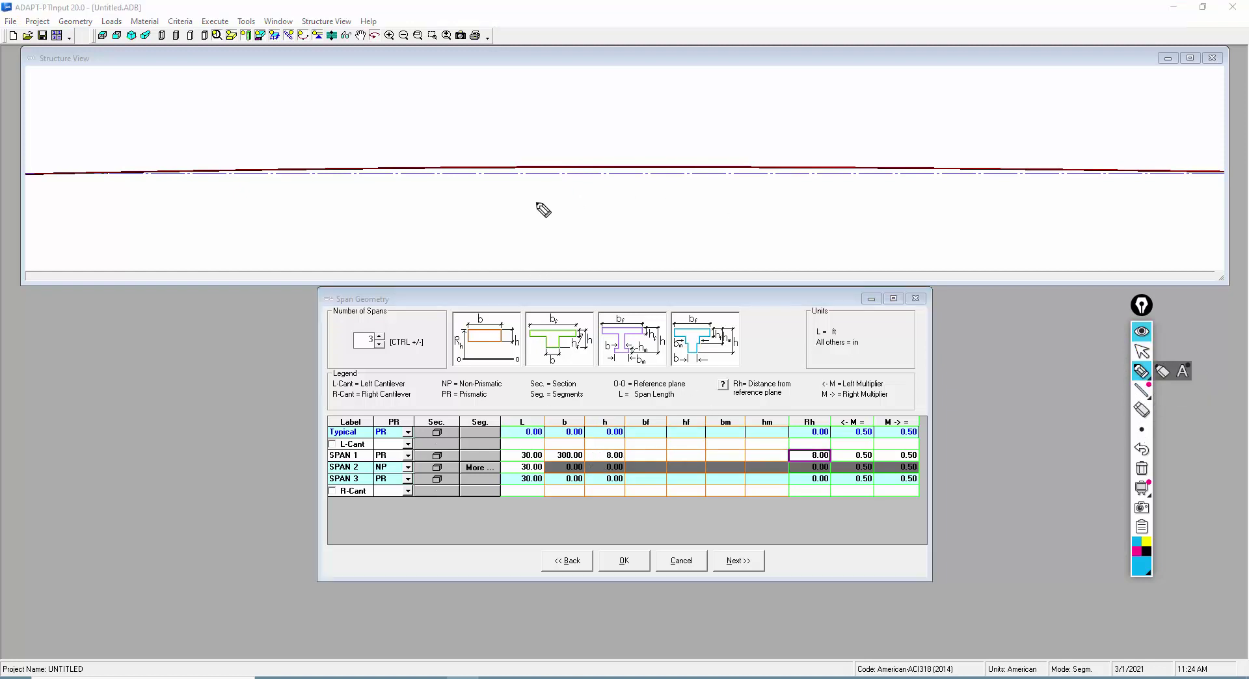
left_click_drag(490, 222, 748, 226)
left_click_drag(467, 146, 715, 139)
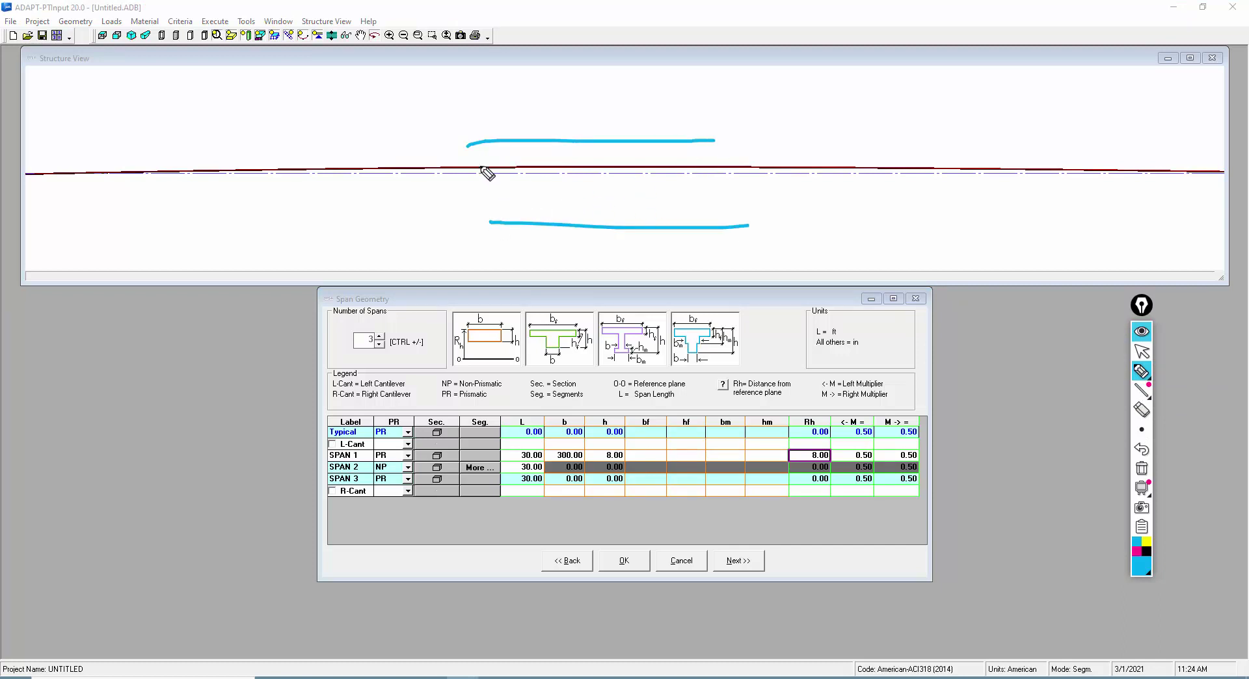
mouse_move(473, 158)
left_mouse_down()
mouse_move(551, 197)
mouse_move(799, 160)
left_mouse_up()
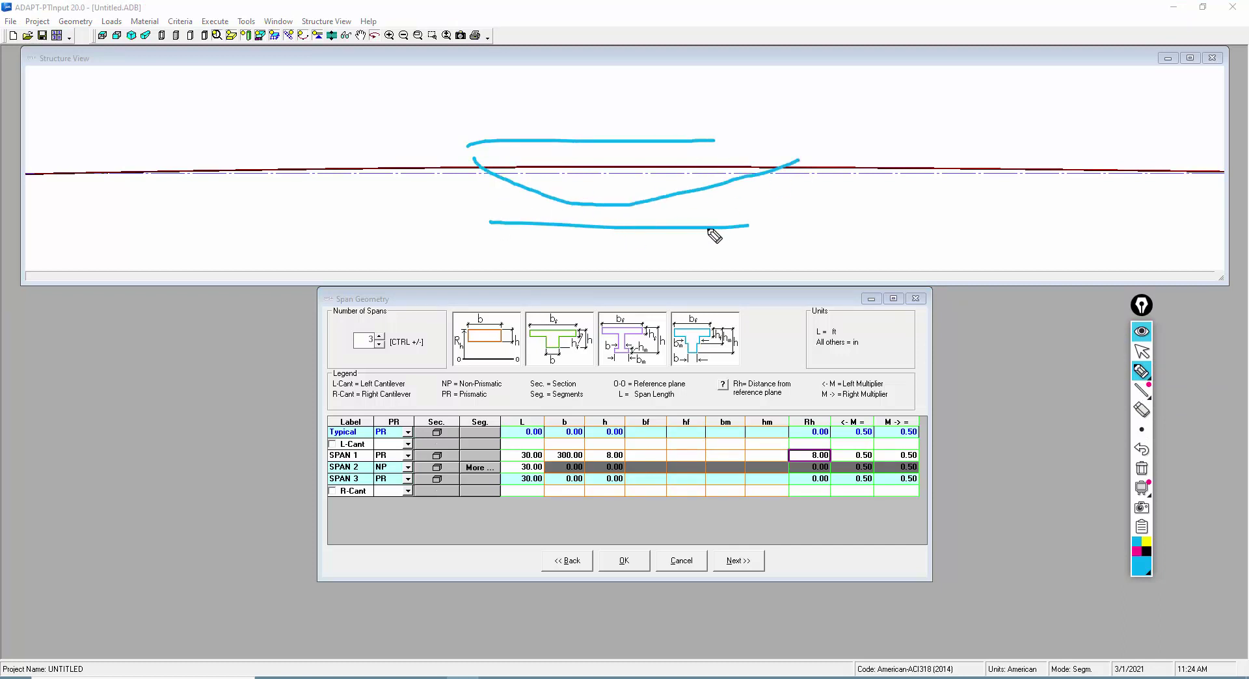
mouse_move(658, 226)
left_mouse_down()
mouse_move(663, 205)
mouse_move(673, 215)
left_mouse_up()
mouse_move(808, 227)
left_mouse_down()
mouse_move(362, 223)
mouse_move(376, 238)
mouse_move(410, 235)
left_mouse_up()
left_click(359, 222)
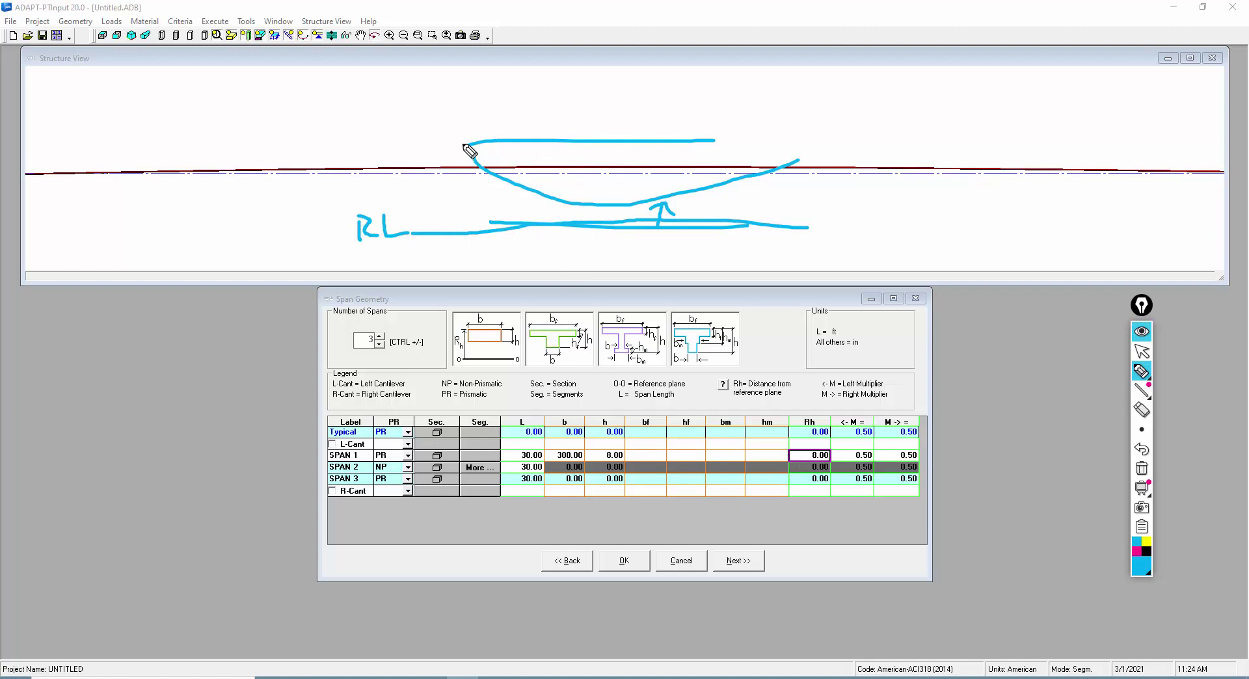
- Extend and label the upper line as an alternative reference line, mark the distance down to the tendon, and clear all pen marks
left_click_drag(463, 144, 326, 157)
left_click_drag(323, 145, 342, 150)
left_click_drag(346, 137, 346, 151)
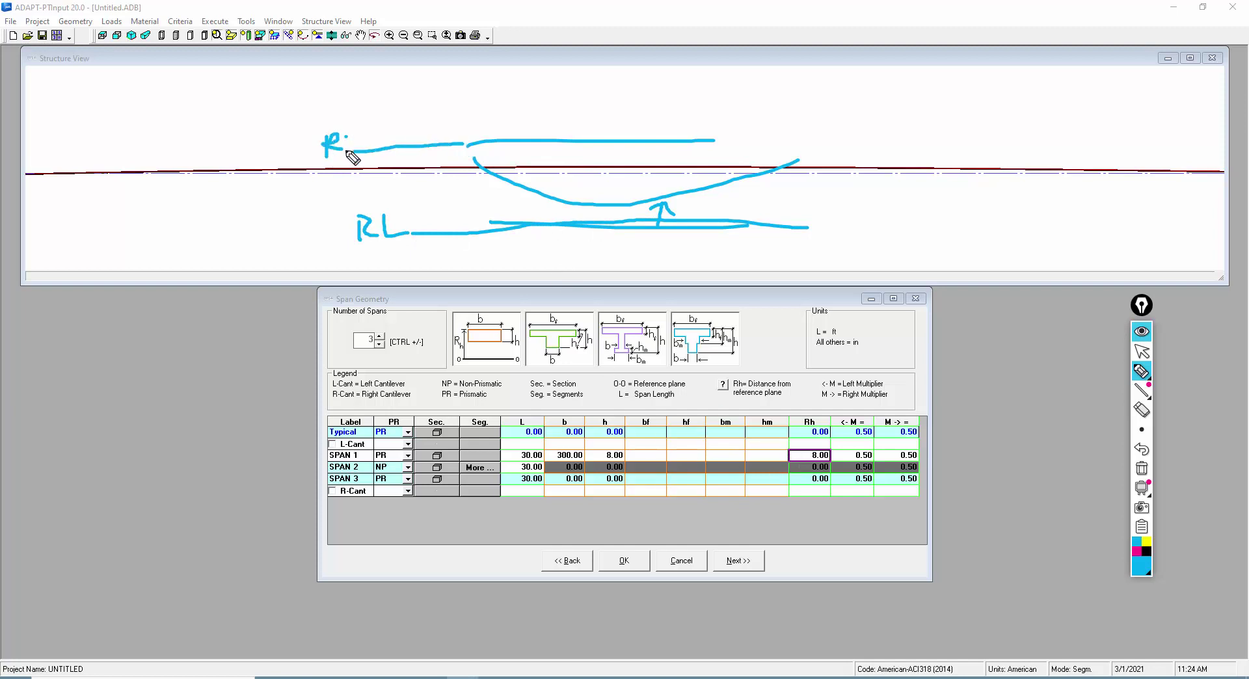
left_click_drag(600, 142, 607, 187)
left_click(1142, 469)
left_click(1142, 351)
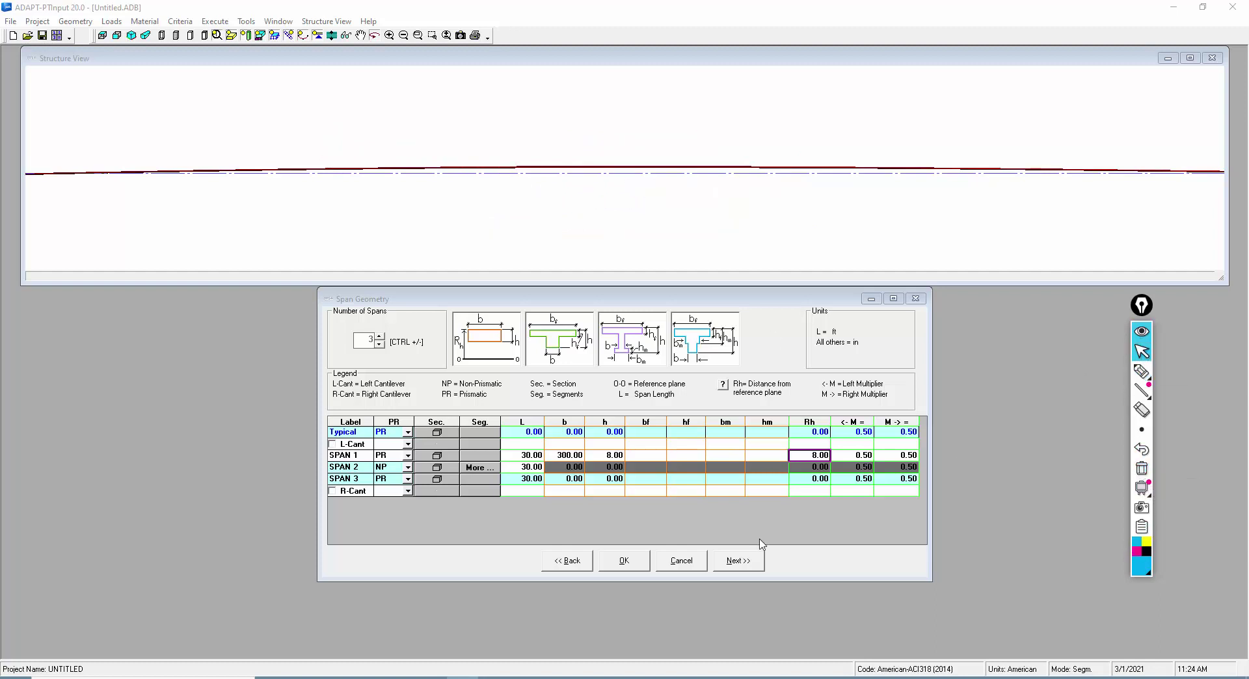
- Give Span 3 a reference height Rh of 8 in, a width b of 300 in and a depth h of 8 in
left_click(806, 480)
type("8")
key("Return")
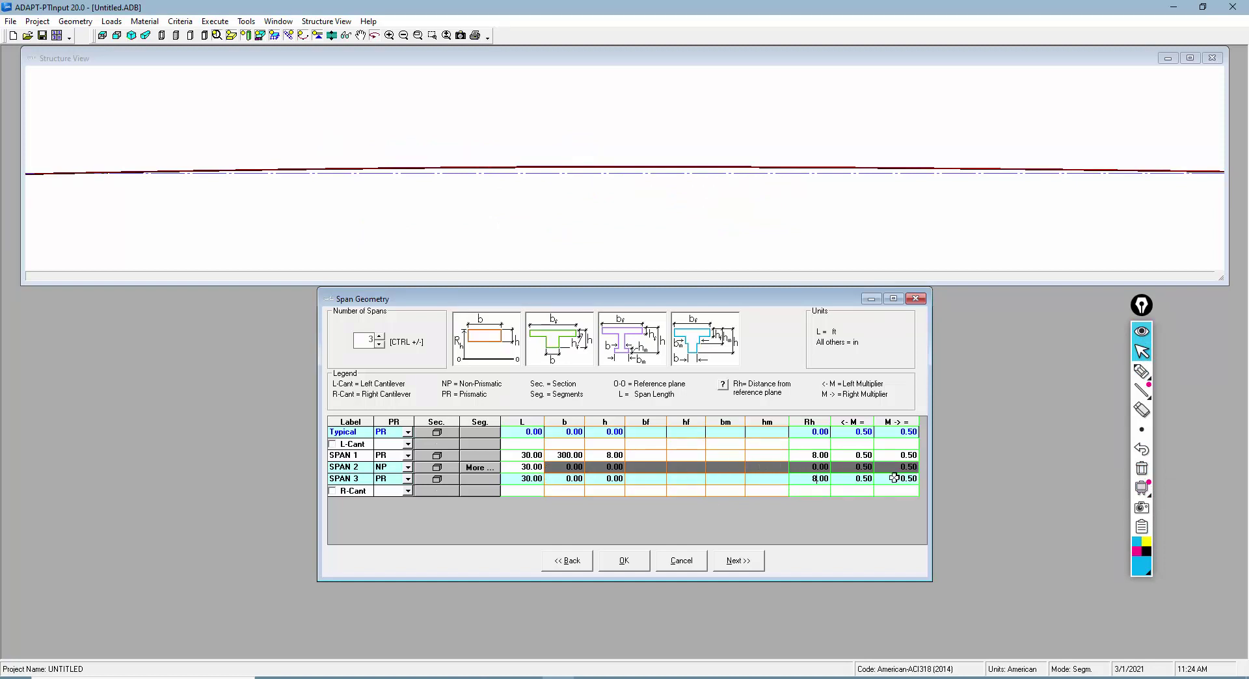
left_click(773, 489)
left_click(540, 212)
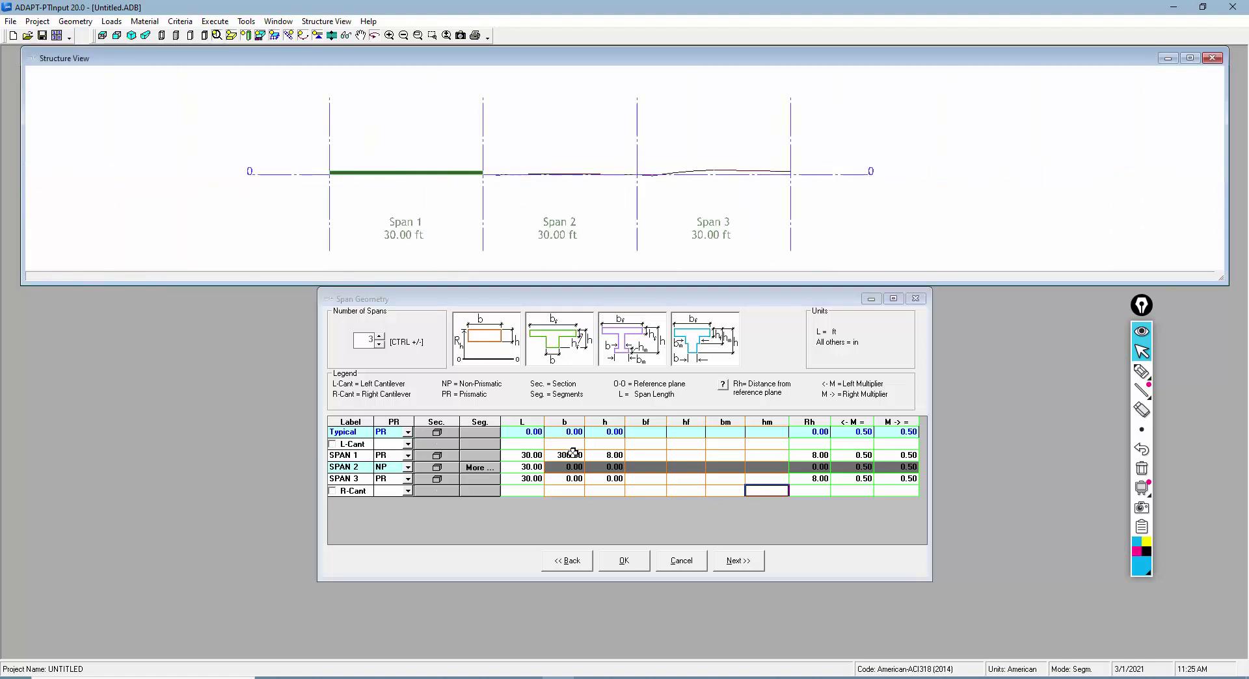
left_click(570, 479)
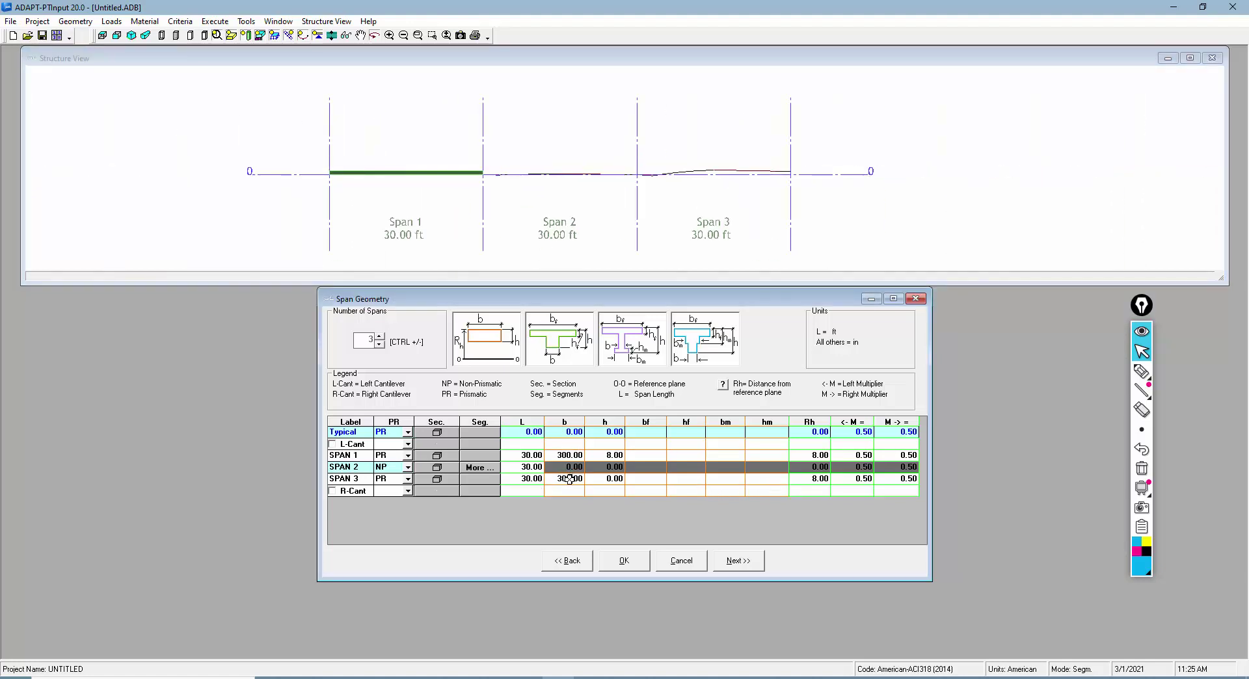
left_click(569, 479)
left_click(570, 479)
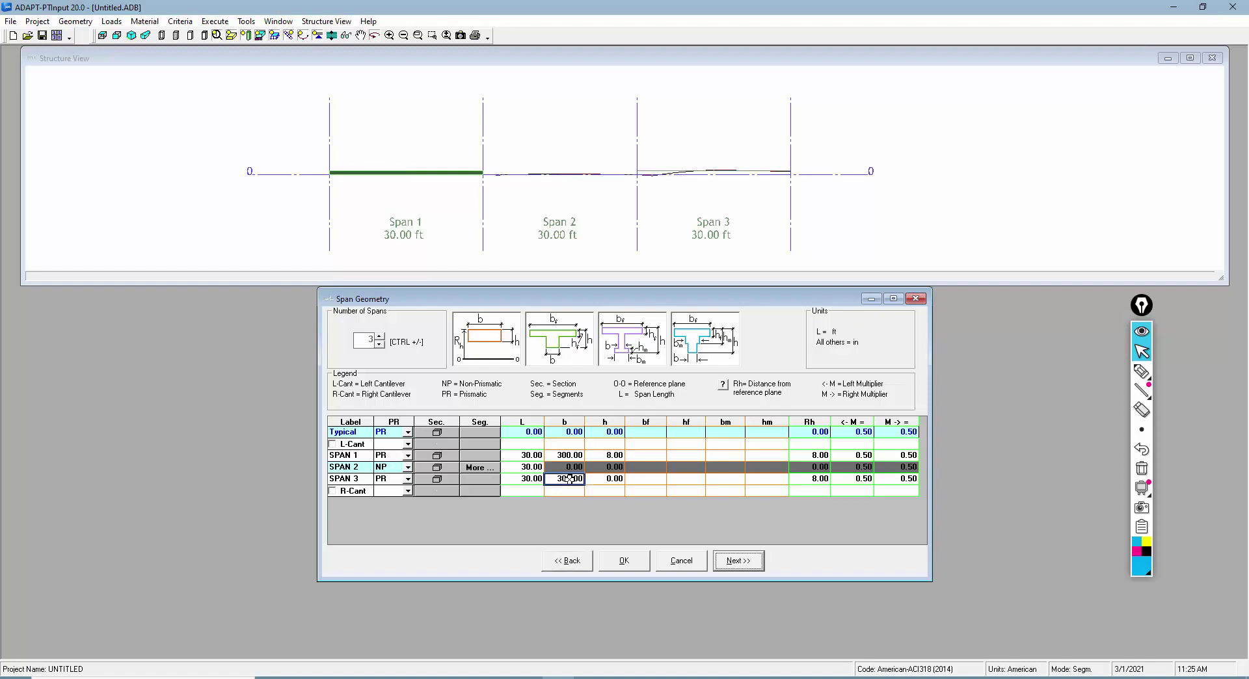
left_click(600, 481)
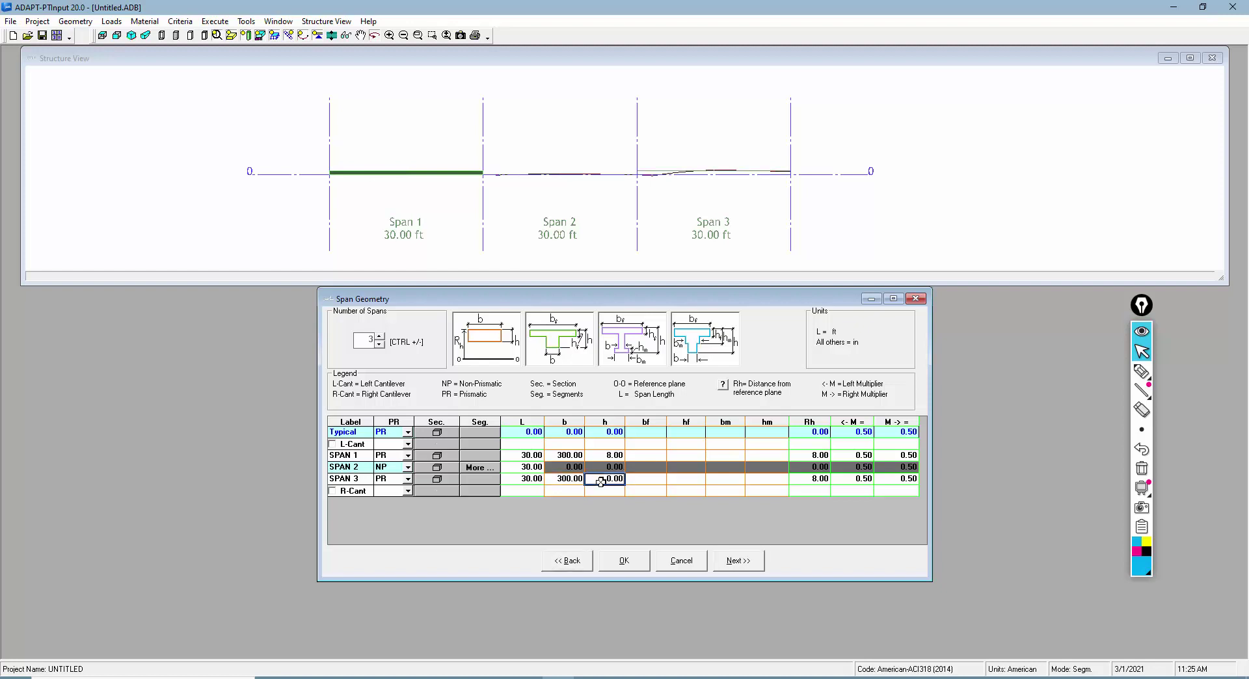
type("8")
left_click(644, 455)
left_click_drag(563, 171, 590, 174)
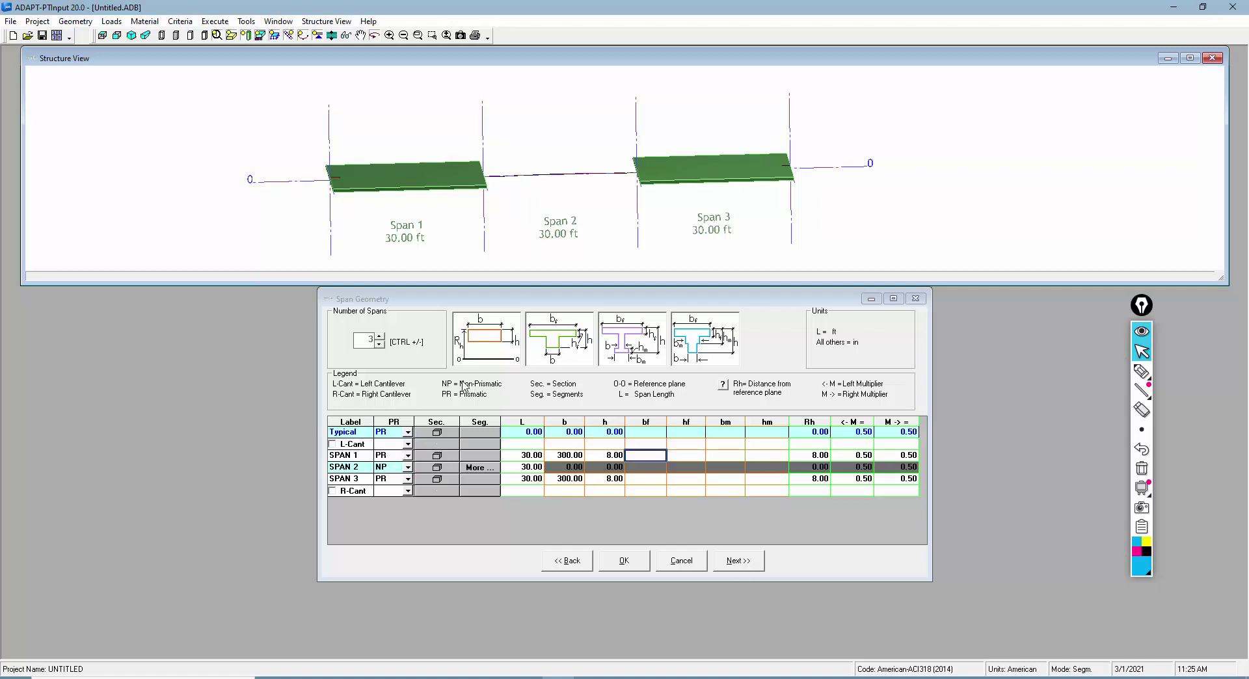
- Open Span 2's segment table and sketch the supports at both ends of the span with the pen, marking the end segments
left_click(478, 467)
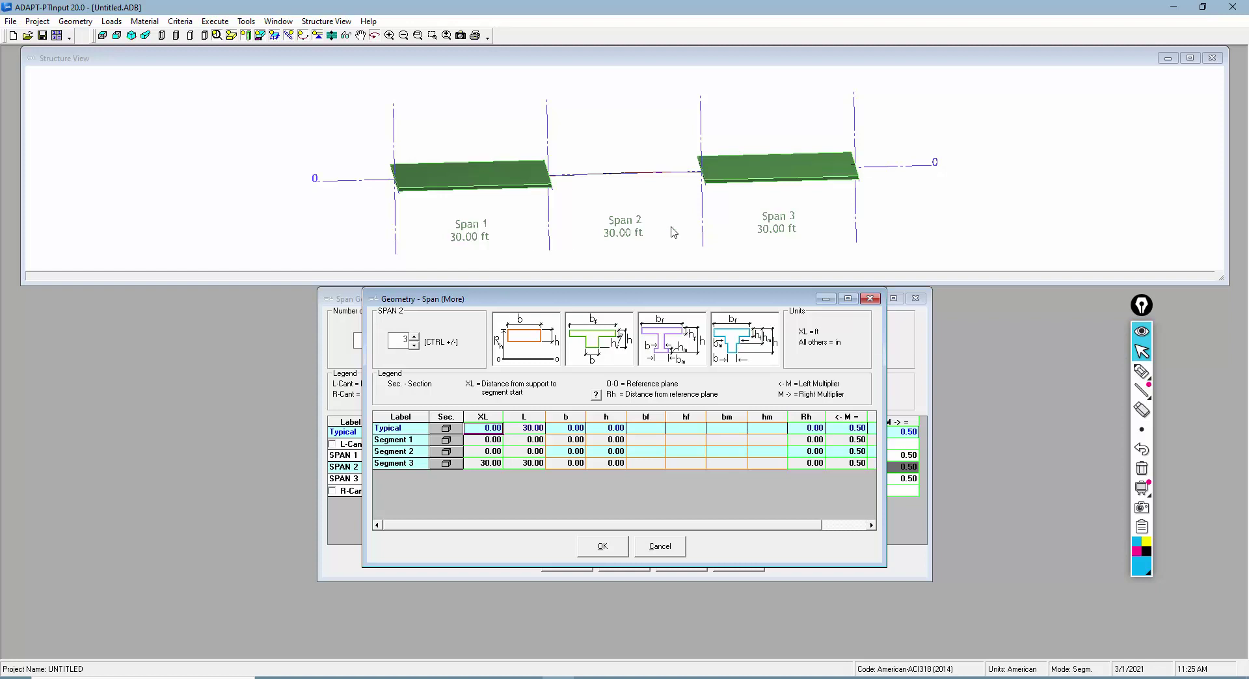
left_click_drag(537, 205, 512, 192)
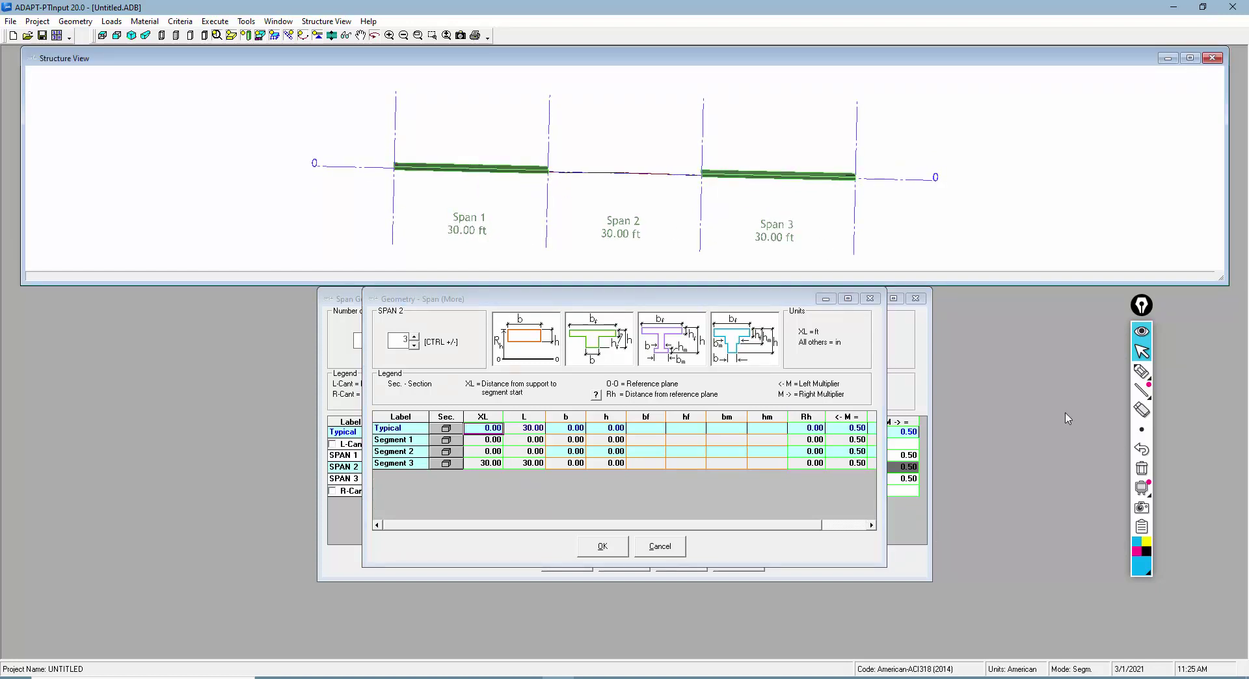
left_click(1142, 372)
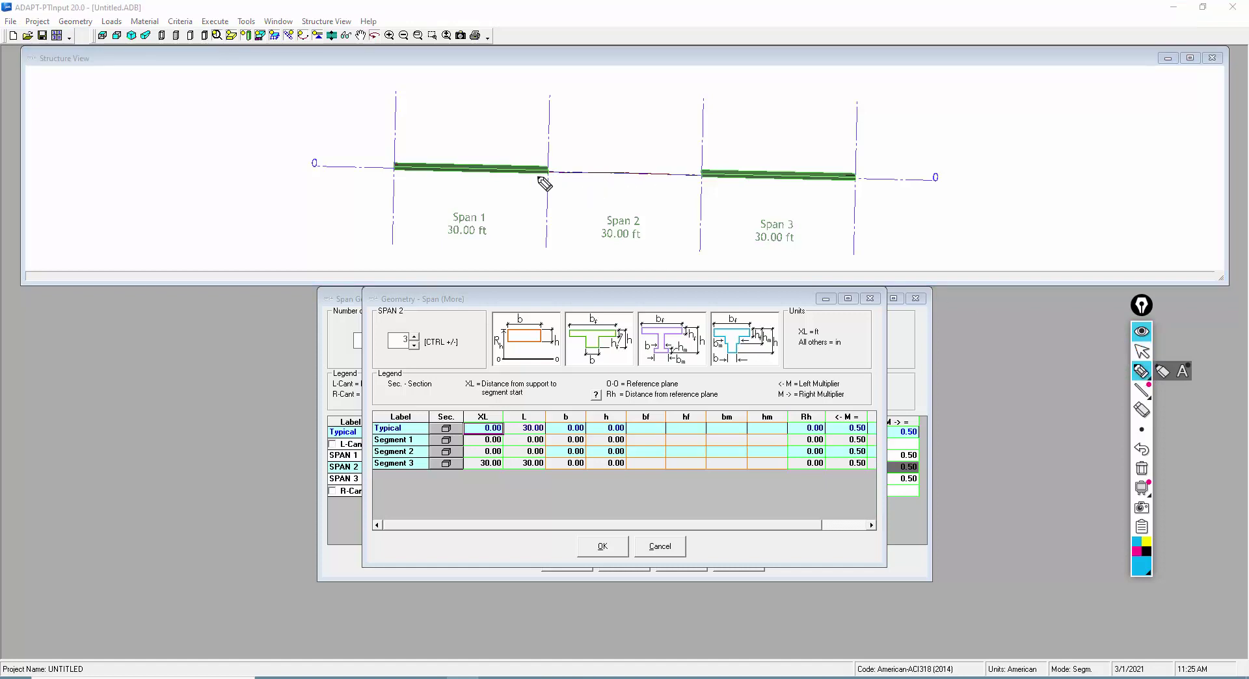
left_click_drag(518, 168, 517, 242)
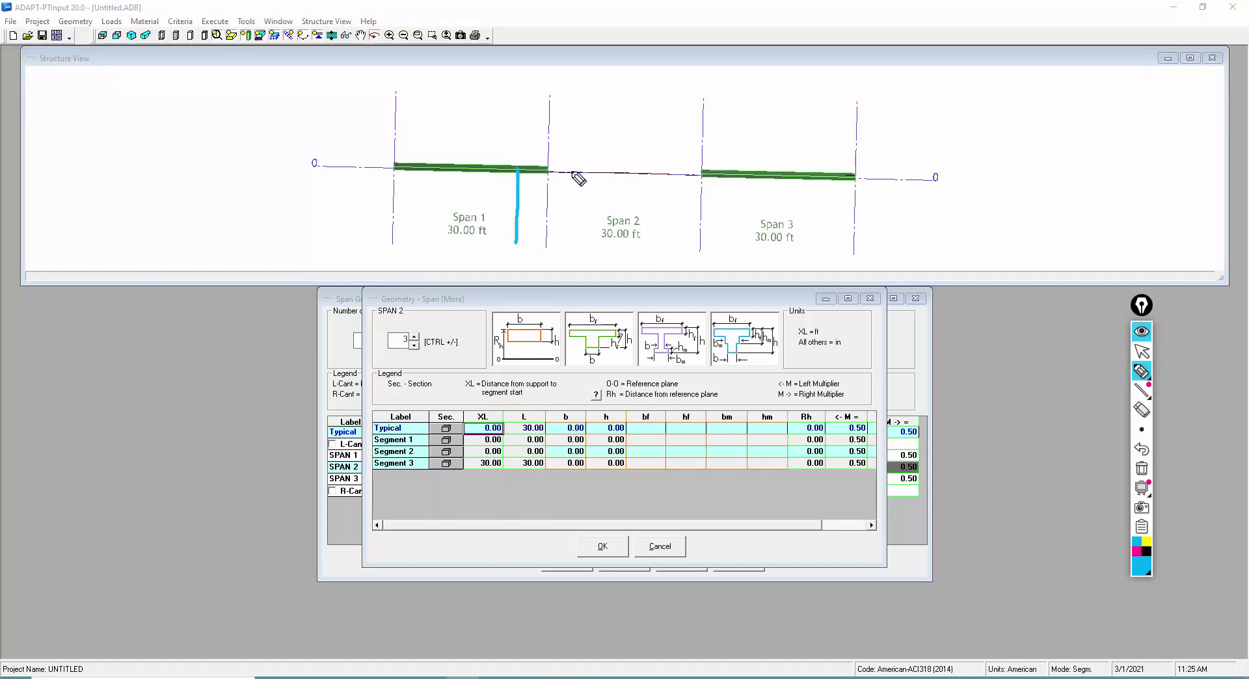
left_click_drag(571, 170, 570, 244)
left_click_drag(545, 154, 563, 158)
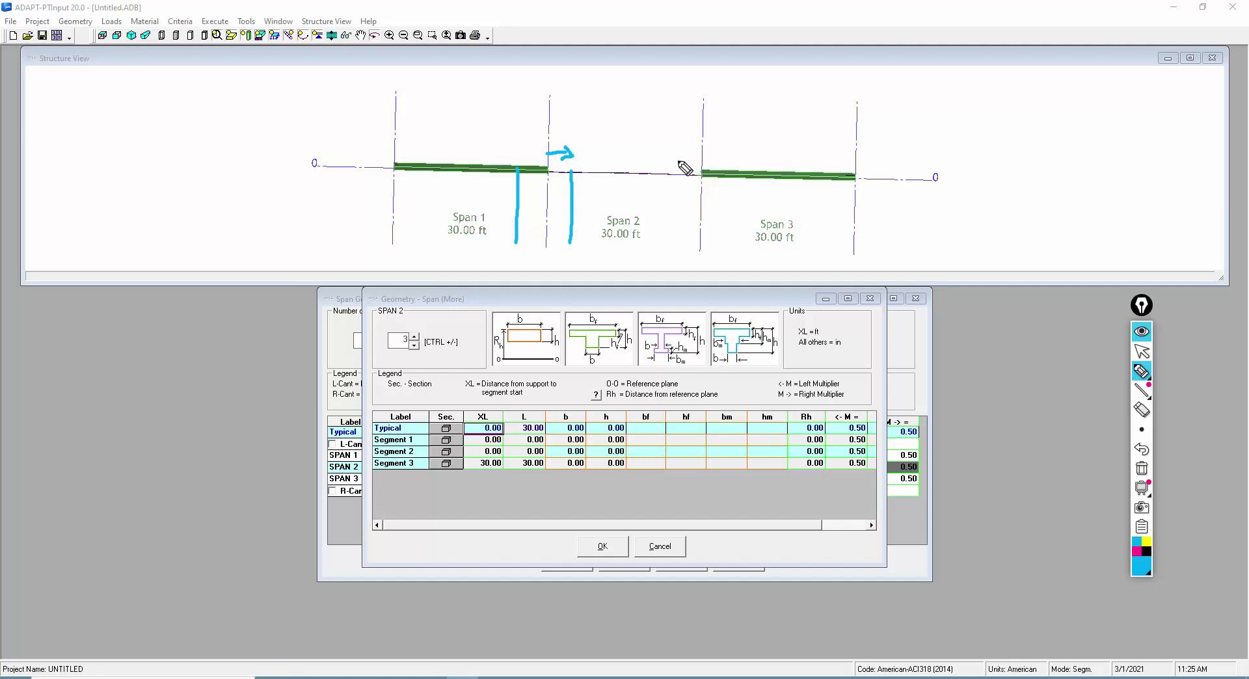
left_click_drag(678, 160, 684, 247)
left_click_drag(727, 167, 727, 246)
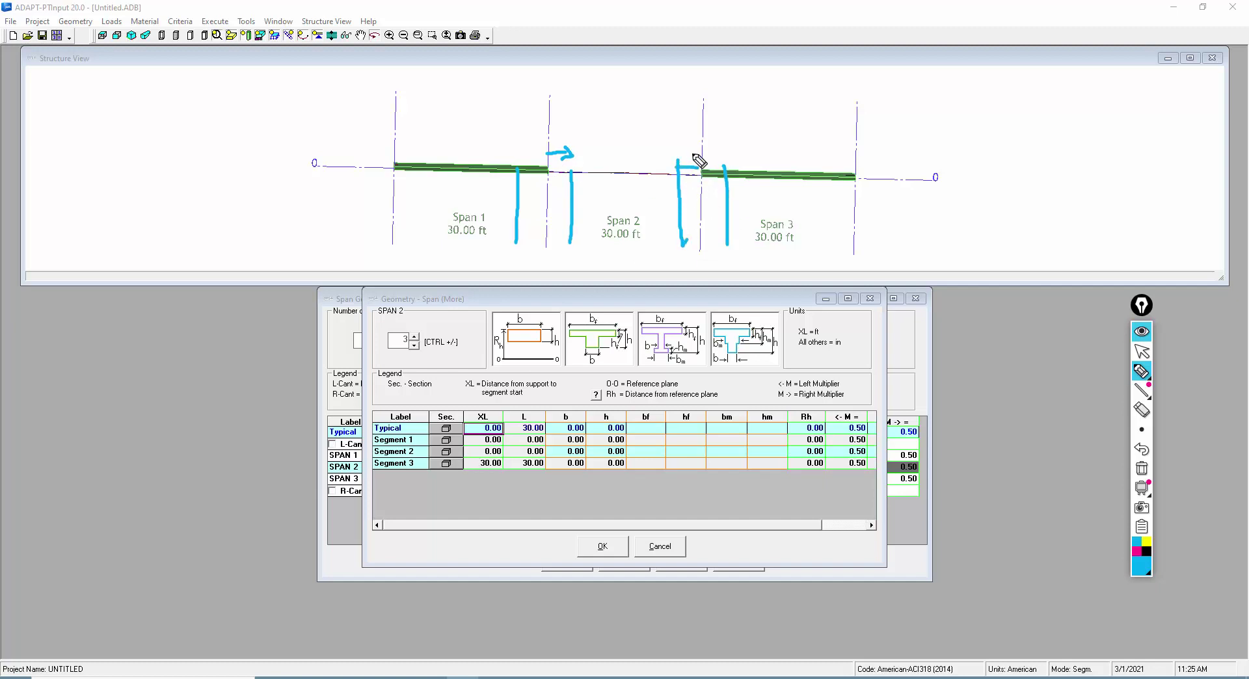
left_click_drag(677, 162, 687, 162)
- Number the end segments 1 and 3, divide the middle portion with pen marks, and clear the marks and leave the segment table
left_click_drag(555, 122, 557, 135)
left_click_drag(685, 136, 687, 149)
left_click_drag(572, 174, 679, 174)
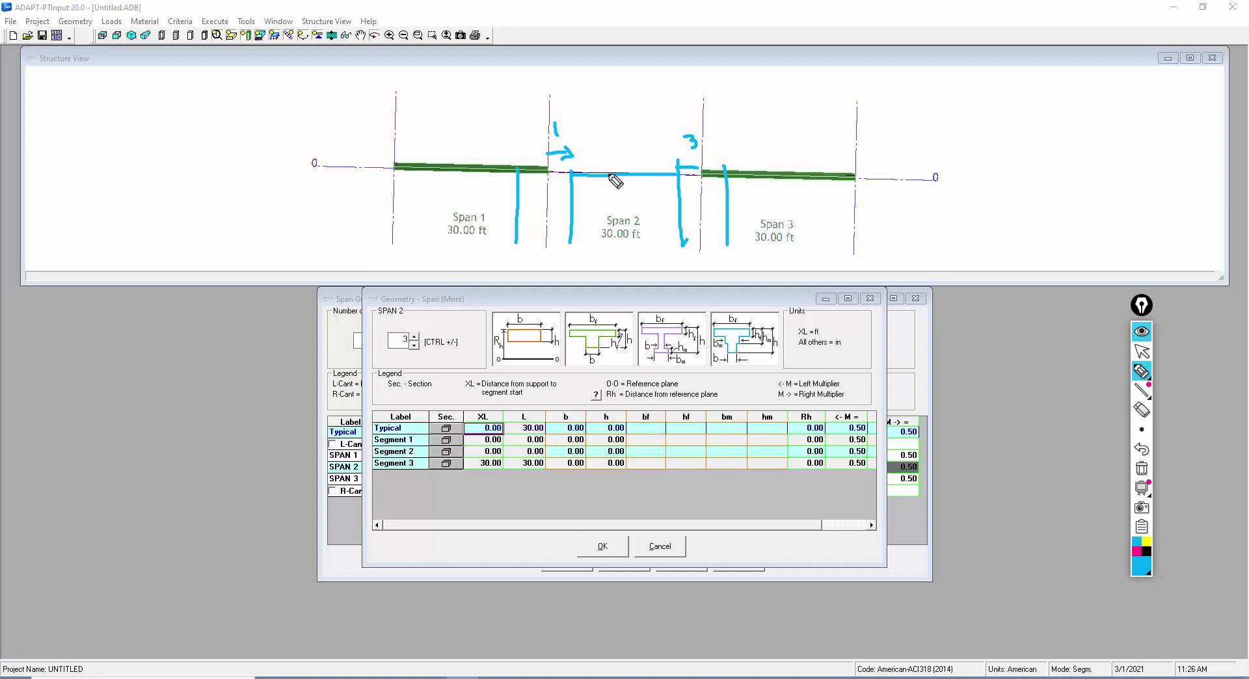
mouse_move(614, 167)
left_mouse_down()
mouse_move(614, 182)
mouse_move(643, 185)
left_mouse_up()
mouse_move(584, 186)
left_mouse_down()
mouse_move(602, 196)
mouse_move(588, 199)
mouse_move(636, 191)
left_mouse_up()
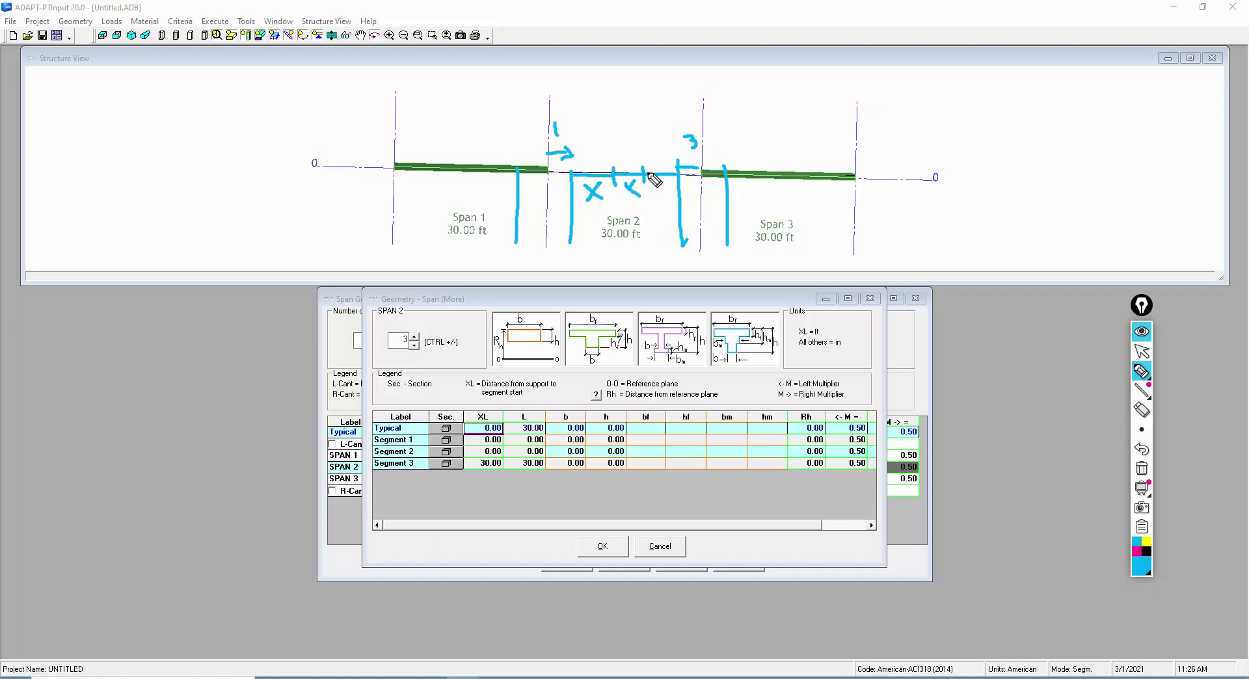
left_click(1141, 469)
left_click(1142, 351)
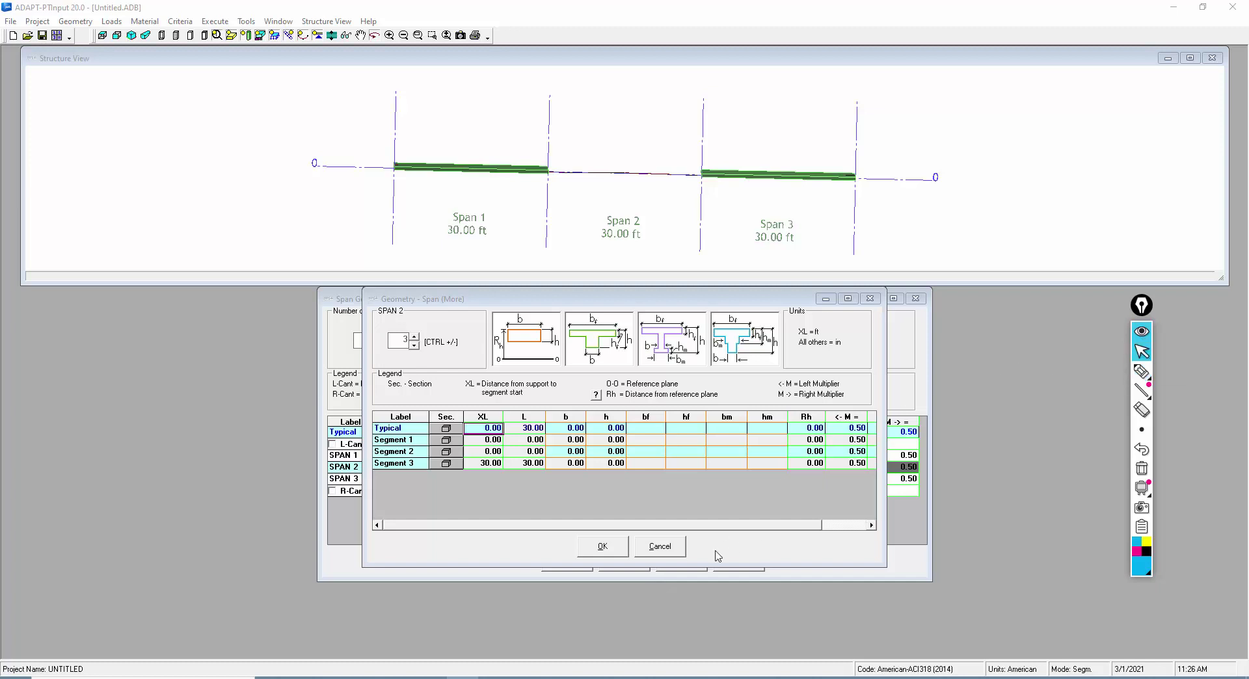
left_click(661, 547)
- Continue to the support geometry, choose lower columns only and set H1 to 10 ft for all supports
left_click(735, 560)
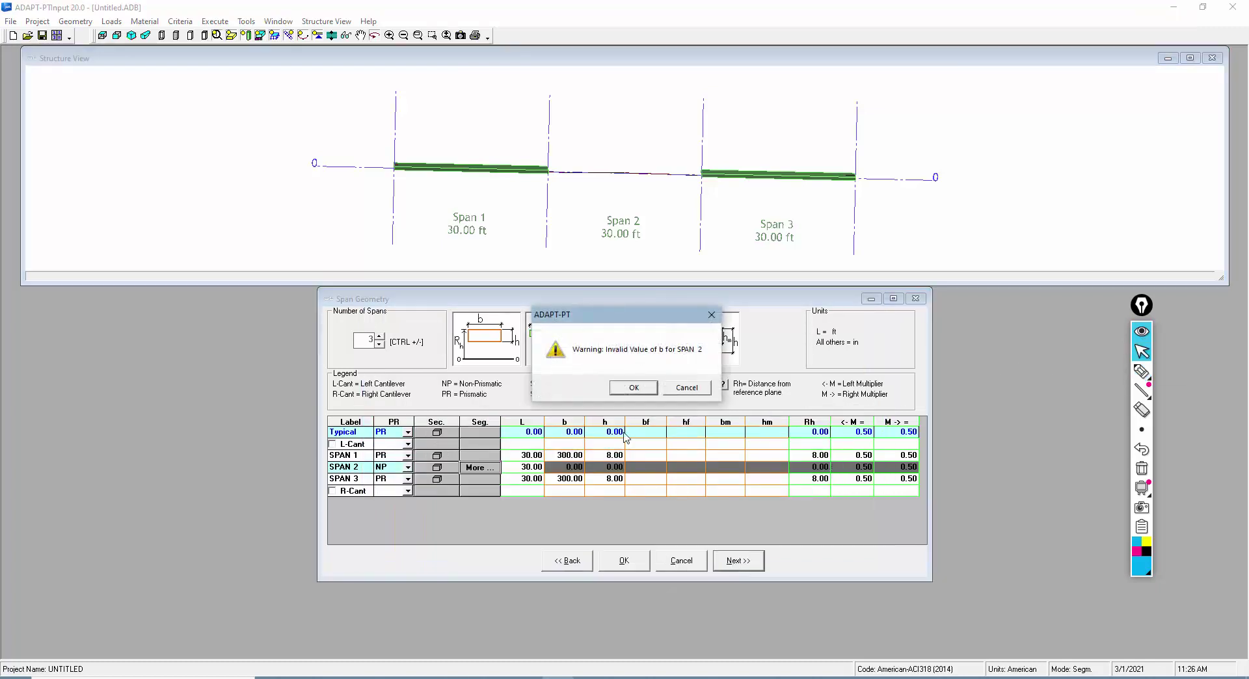
left_click(633, 388)
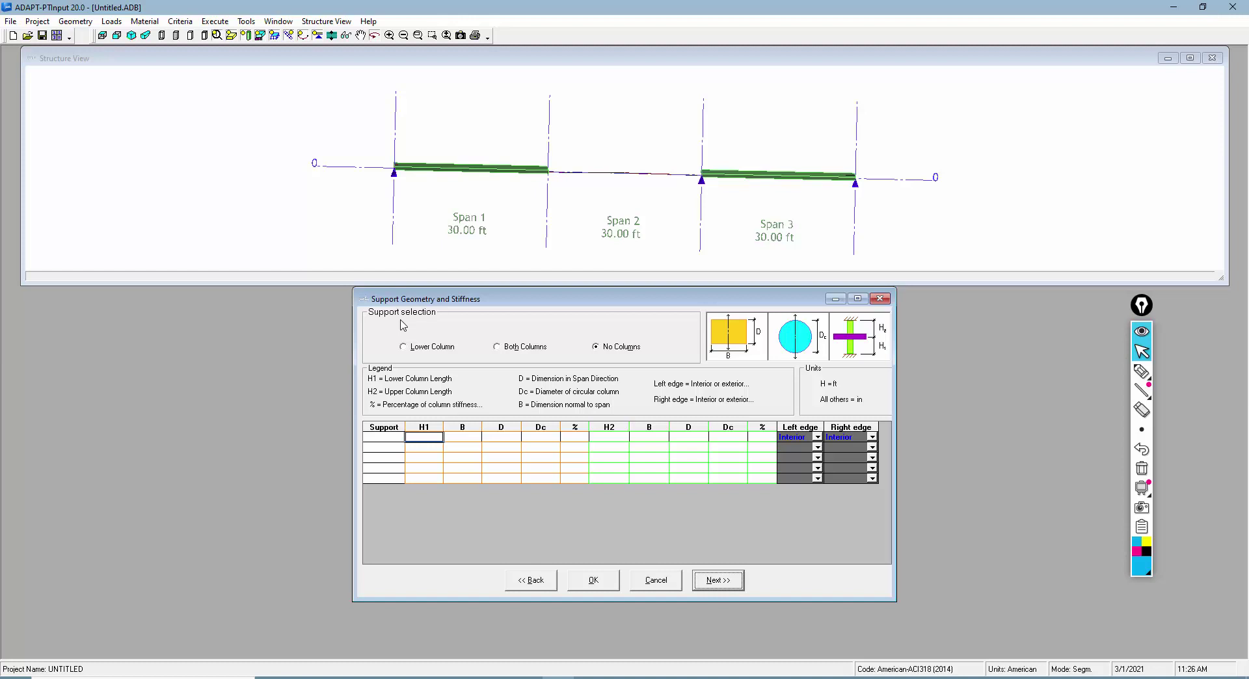
left_click(403, 347)
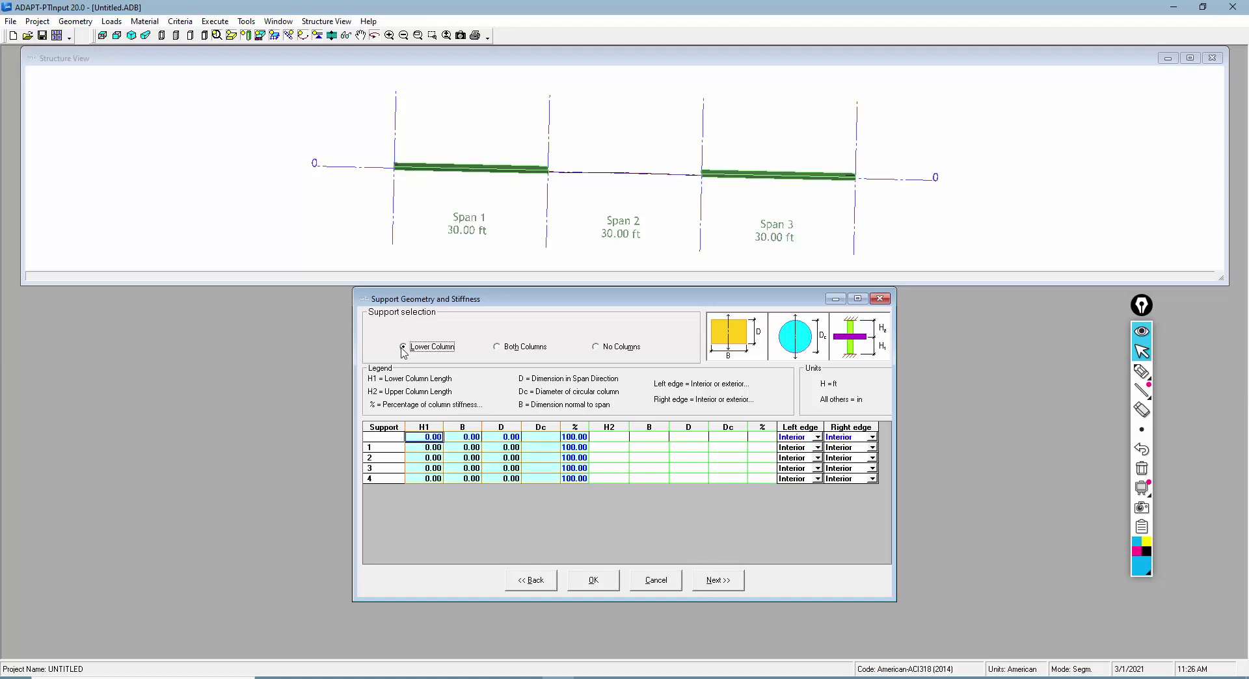
left_click(425, 439)
type("10")
key("Return")
- Set the lower column dimensions of all supports to B 20 in and D 24 in
left_click(463, 437)
left_click(464, 437)
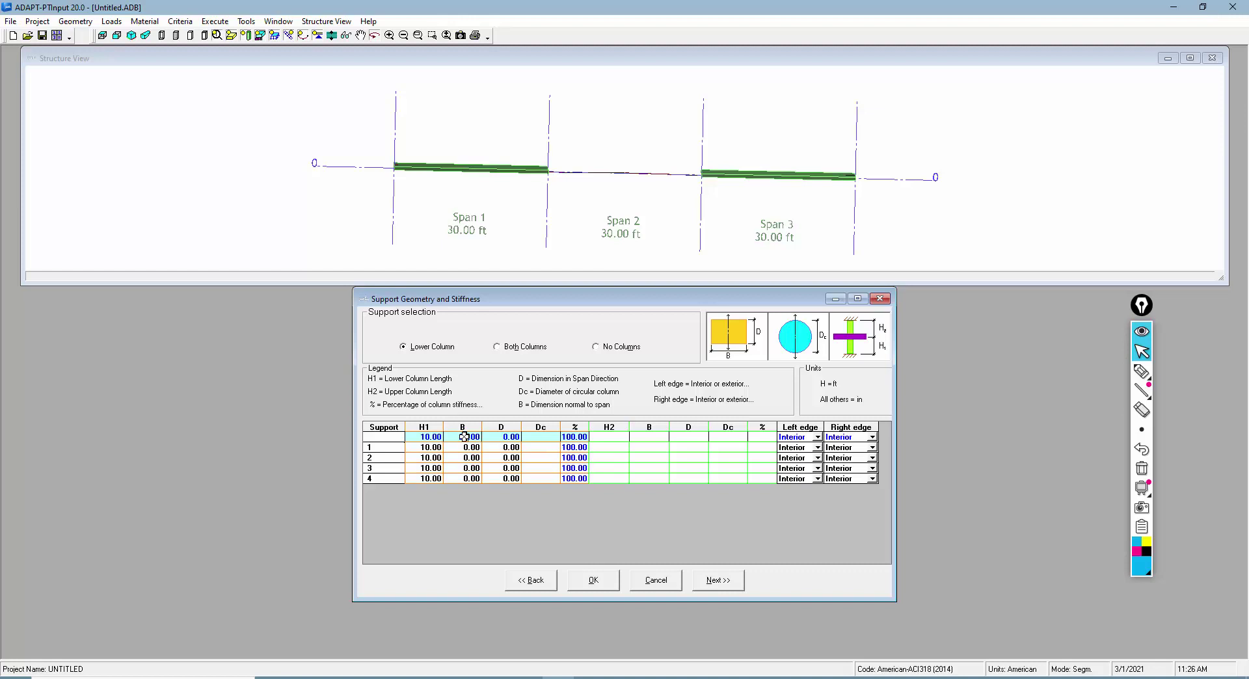
key("Tab")
type("24")
key("Return")
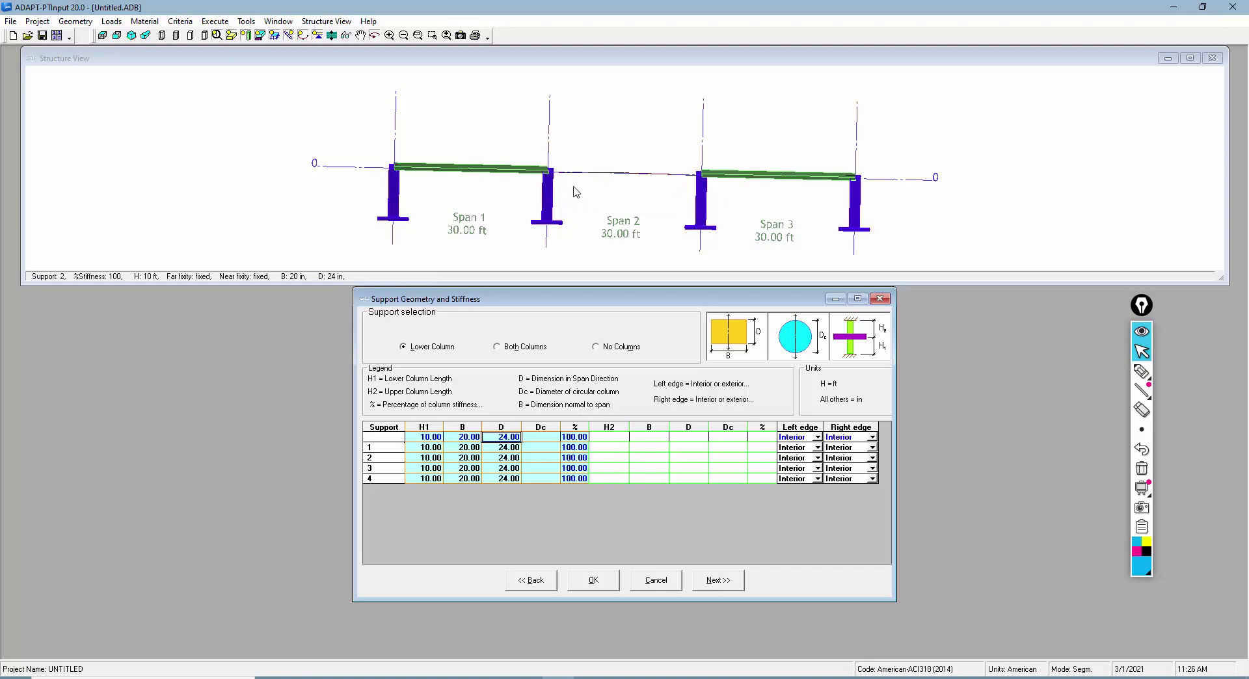
- Return to the span geometry and increase the number of segments in Span 2 to 5
left_click(534, 579)
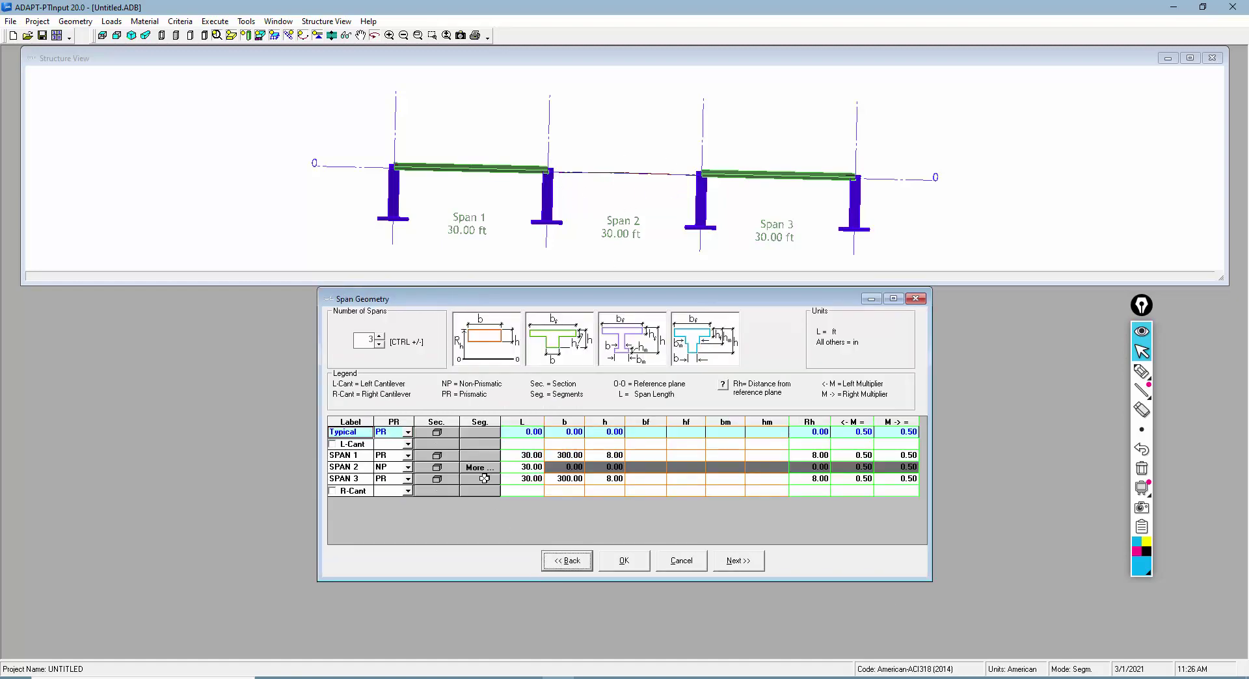
left_click(479, 467)
left_click(415, 337)
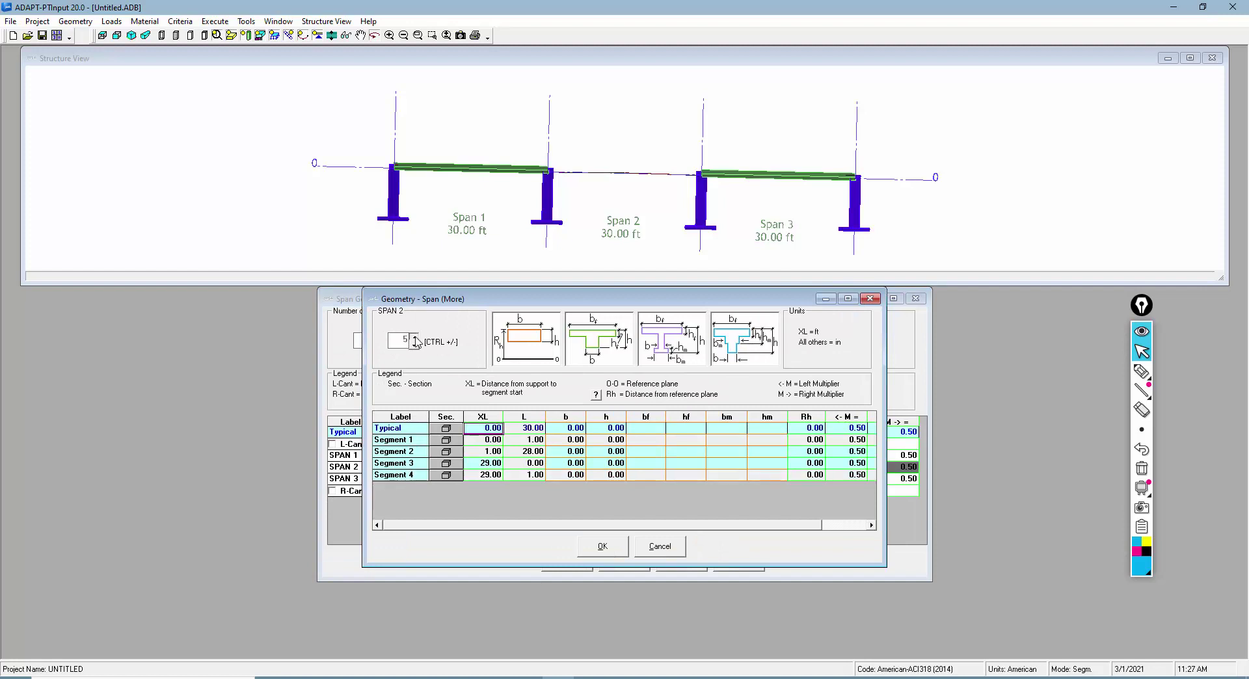
- Bring the Span 2 segment table to 5 segments
left_click(415, 337)
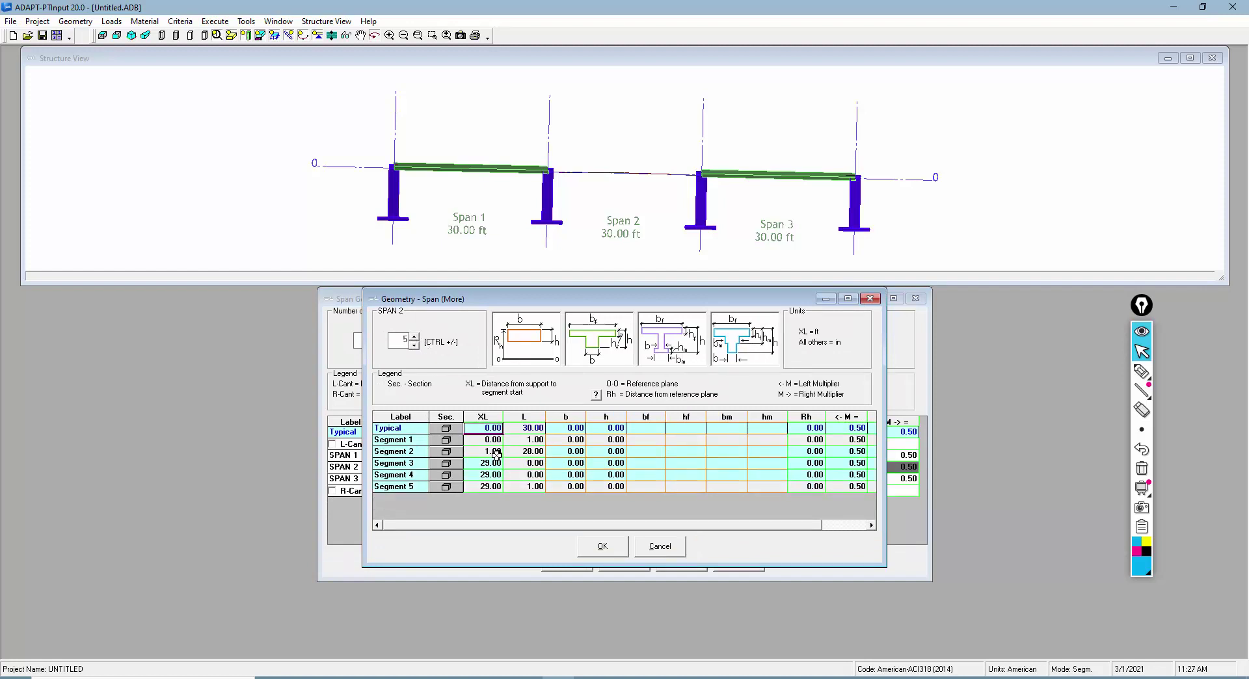
- Divide the middle portion of Span 2 with pen marks, number the parts 2, 3 and 4, underline the end segment values, and clear the marks
left_click(1147, 369)
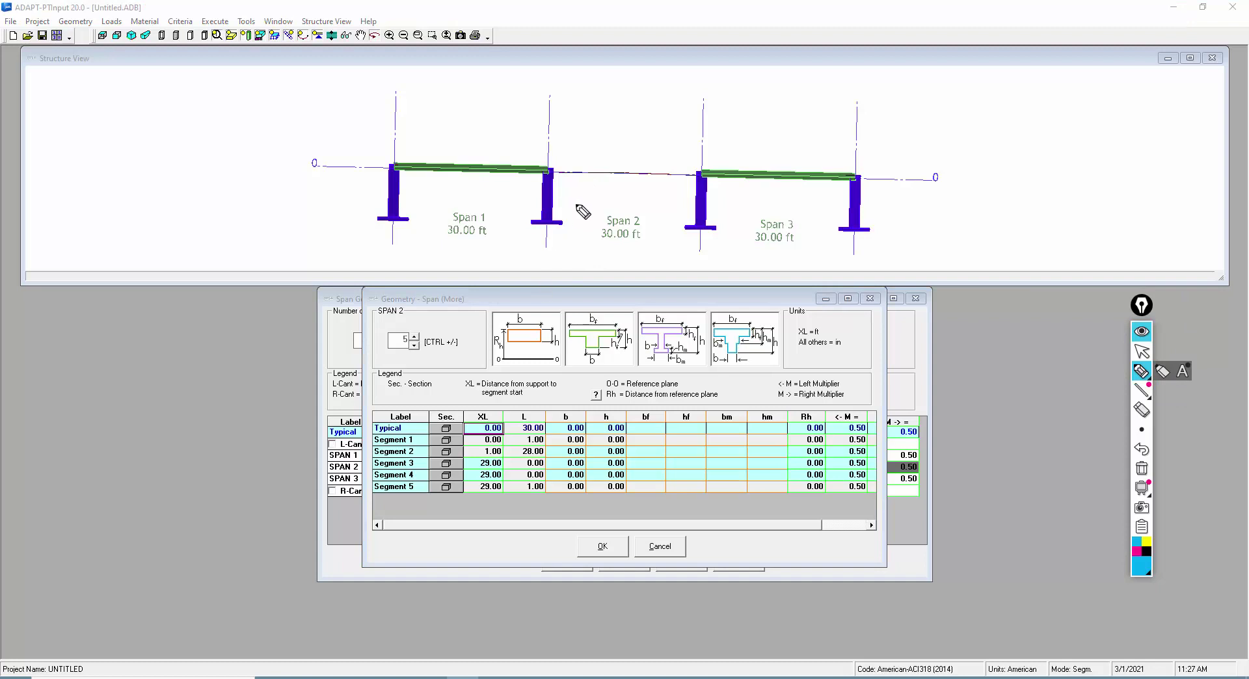
mouse_move(590, 160)
left_mouse_down()
mouse_move(593, 188)
mouse_move(648, 175)
mouse_move(649, 189)
left_mouse_up()
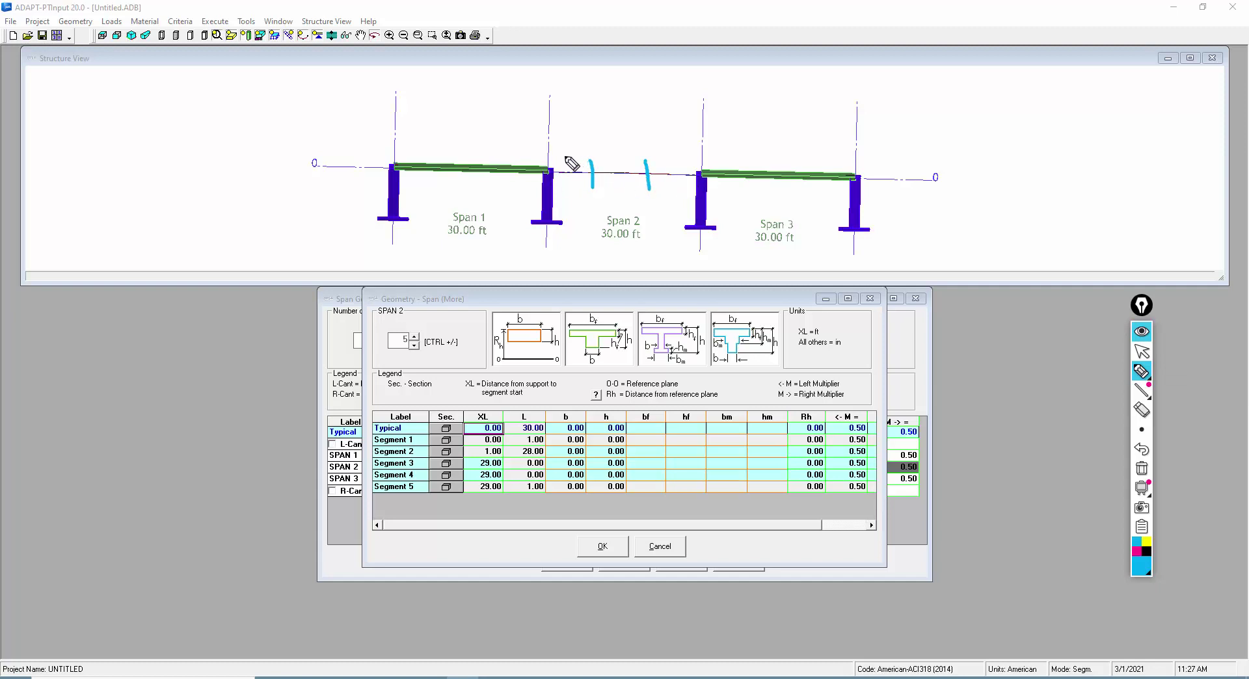
left_click_drag(562, 149, 694, 157)
left_click_drag(524, 444, 544, 443)
left_click_drag(480, 494, 552, 491)
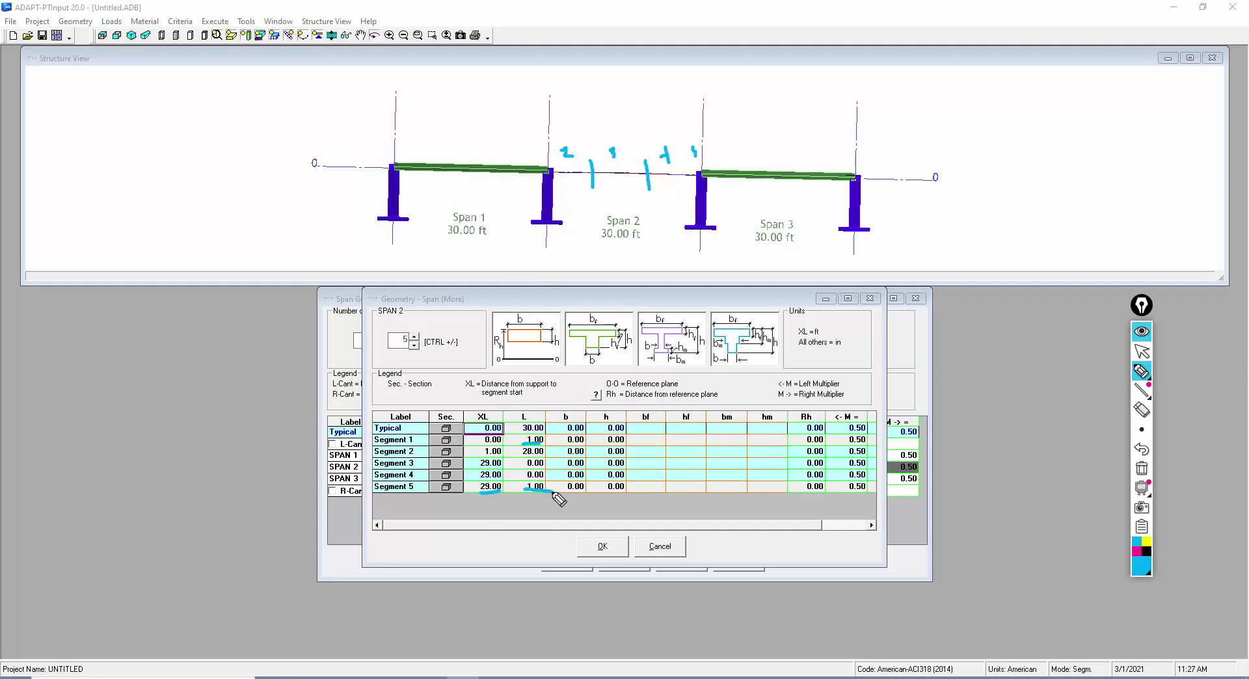
left_click(1142, 468)
left_click(1141, 351)
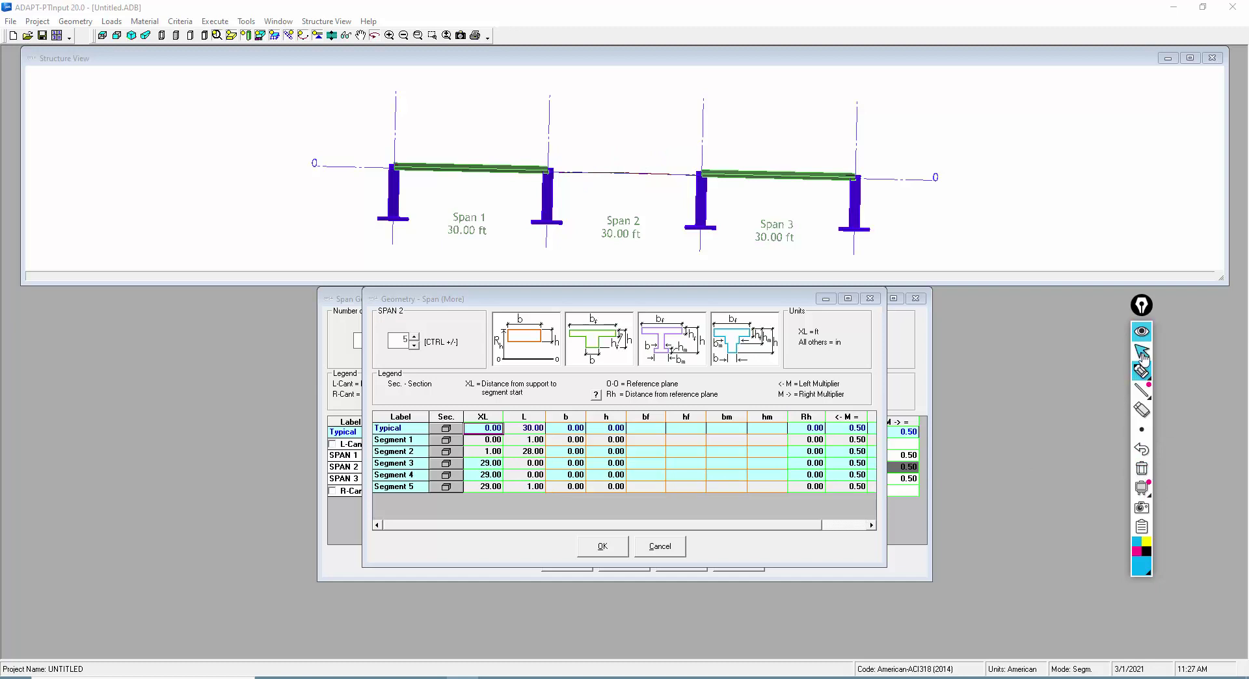
- Try to change the start distance XL of Segment 2 in Span 2
left_click(489, 451)
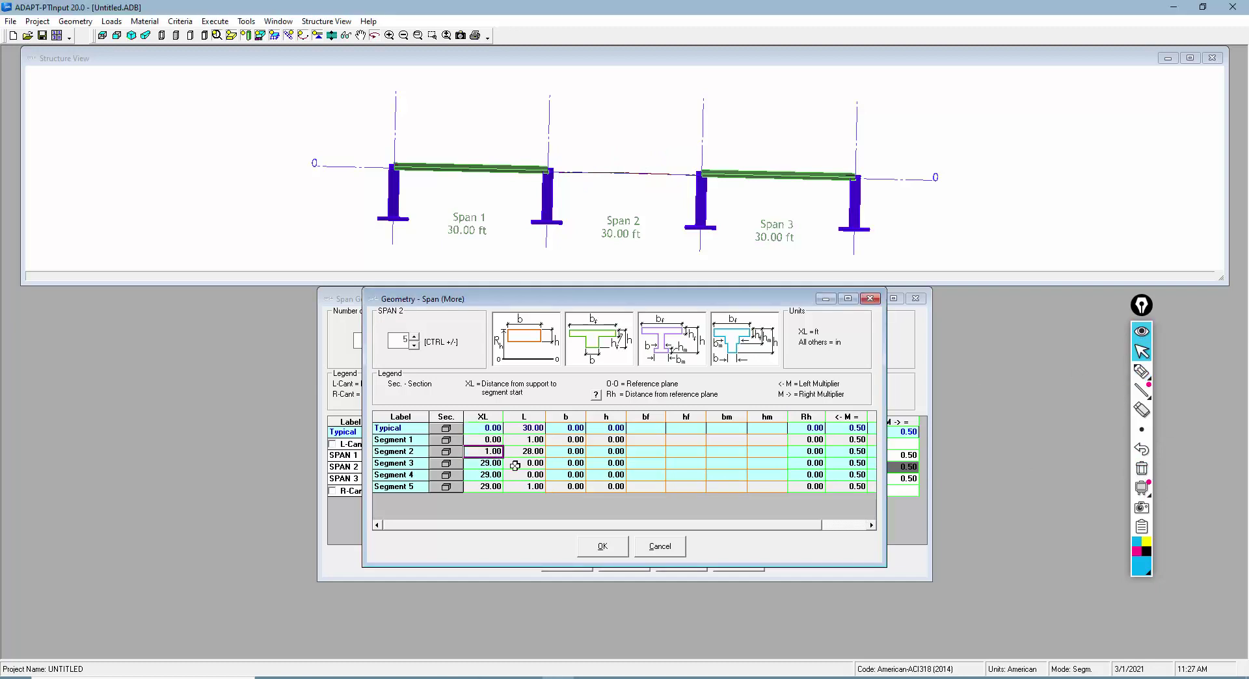
key("2")
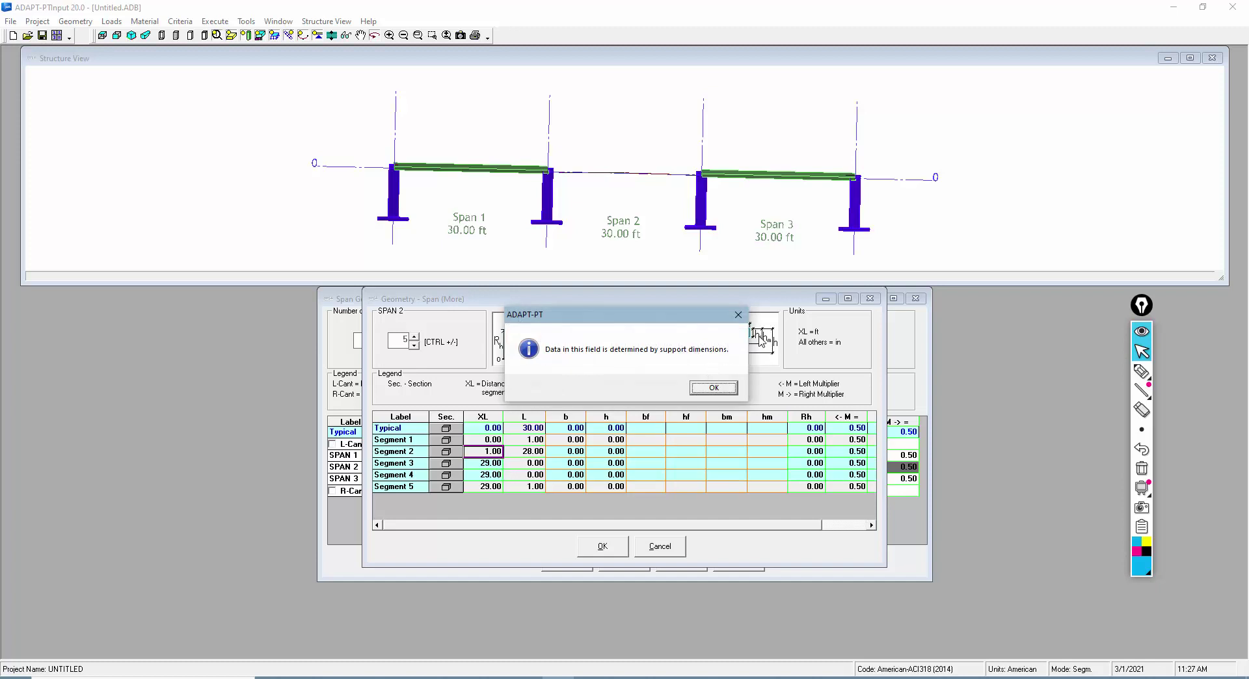
left_click(713, 388)
- Set the start distance XL of Segment 3 to 10 ft and of Segment 4 to 20 ft in Span 2
left_click(479, 463)
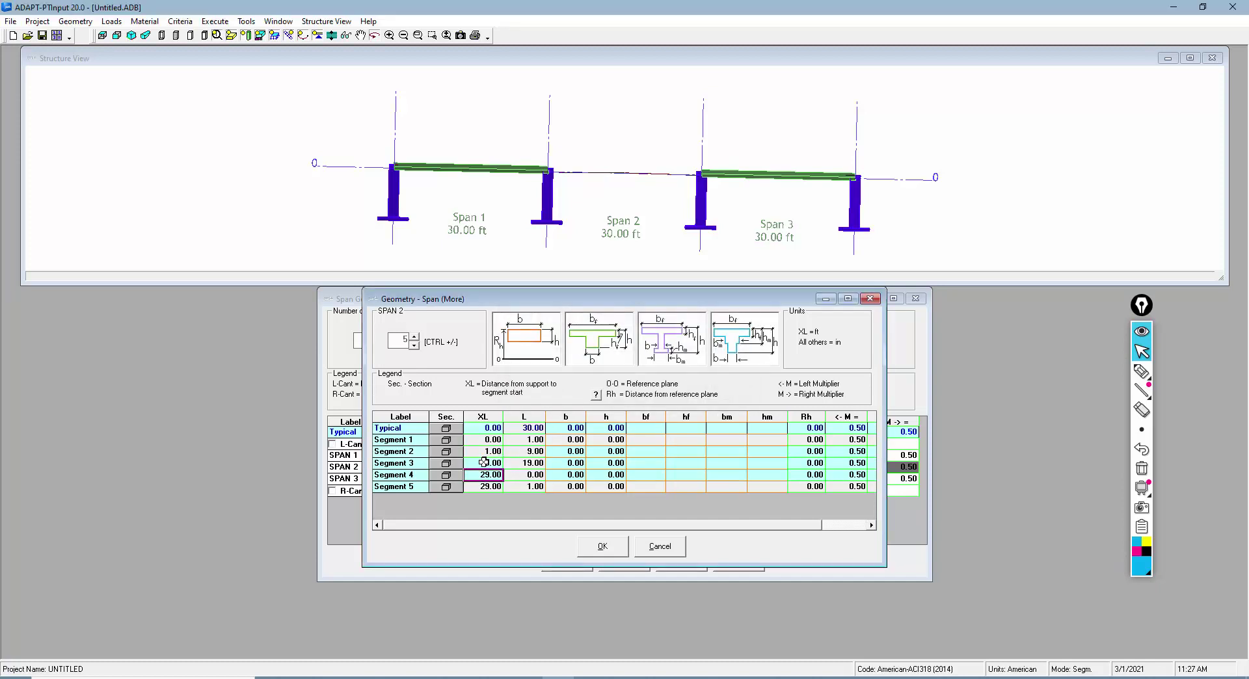
type("20")
key("Tab")
left_click(622, 175)
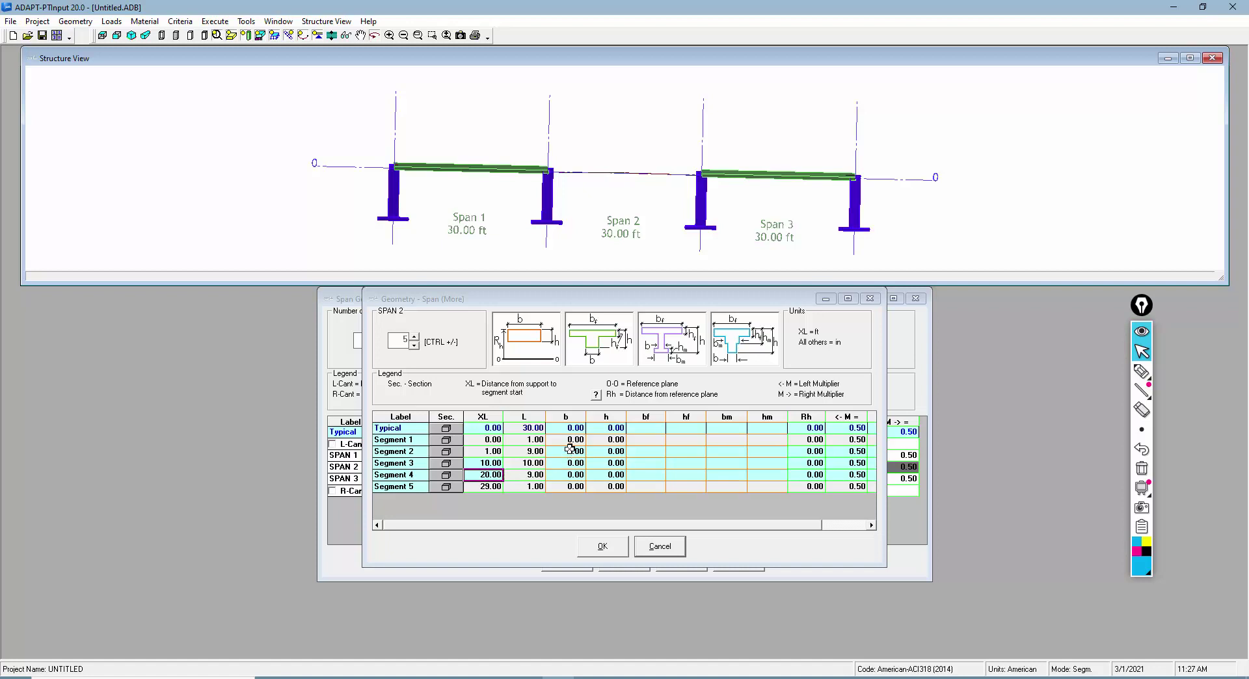
- Apply b 300 in, h 8 in and Rh 8 in to all Span 2 segments through the typical row
left_click(569, 429)
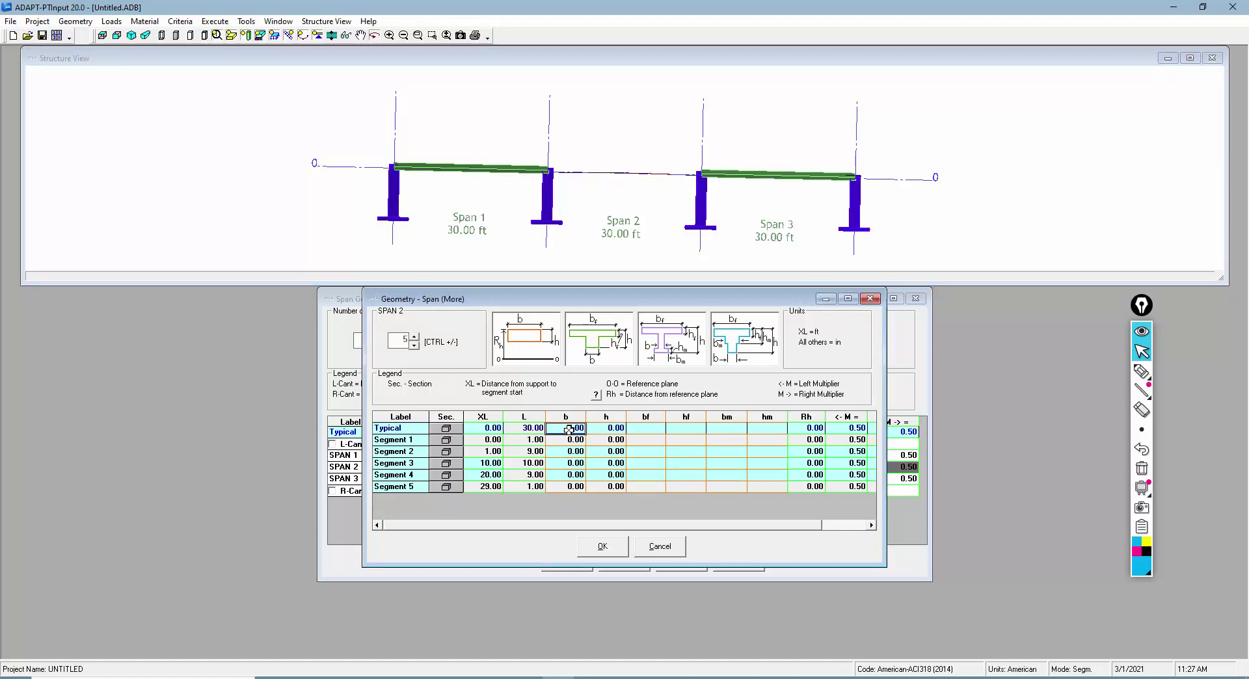
key("Return")
left_click(599, 430)
type("8")
key("Return")
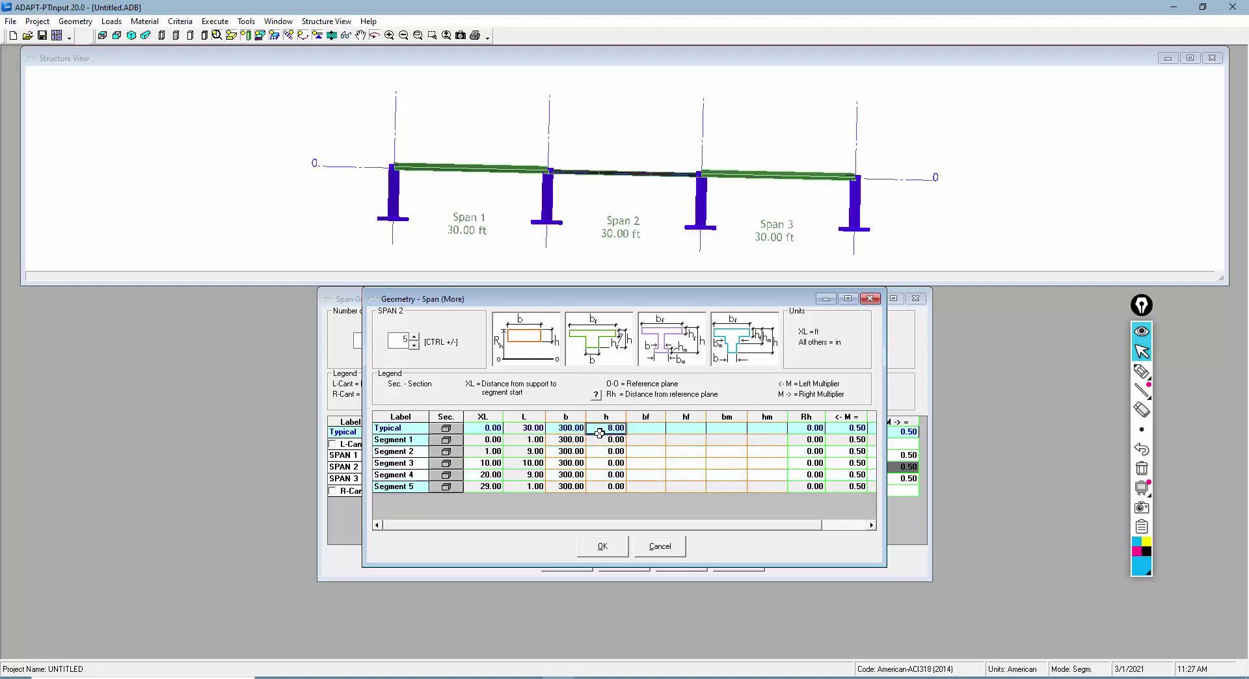
left_click(812, 432)
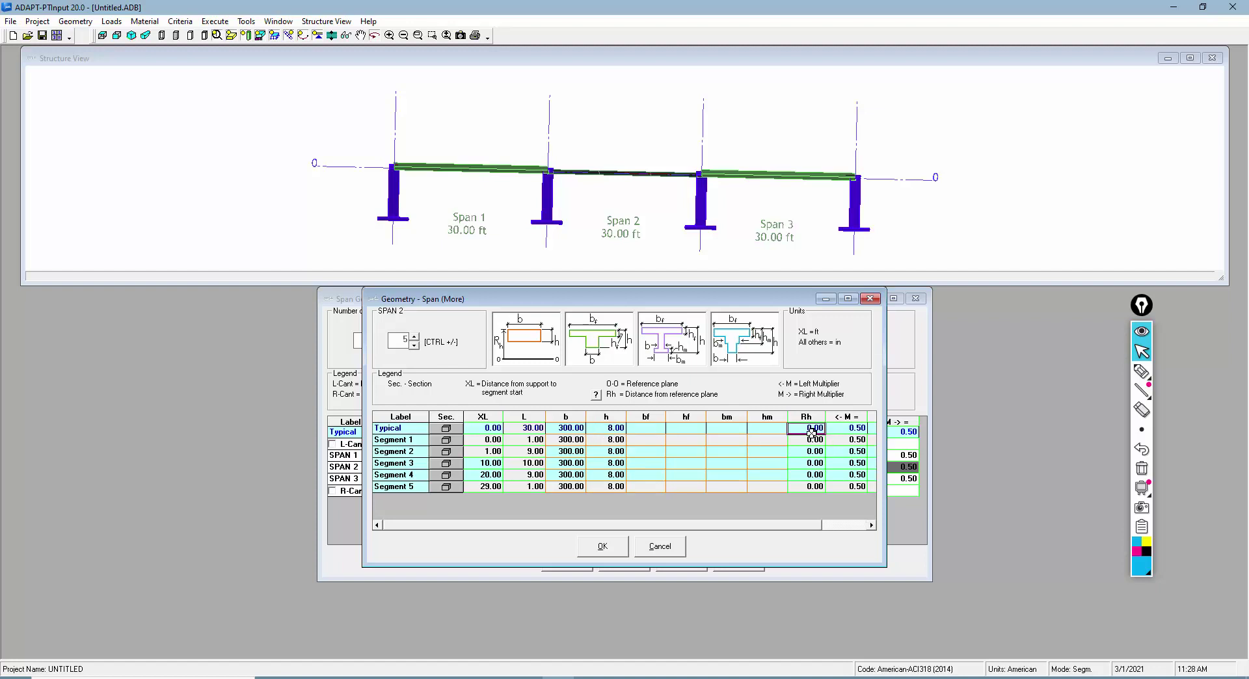
type("8")
key("Return")
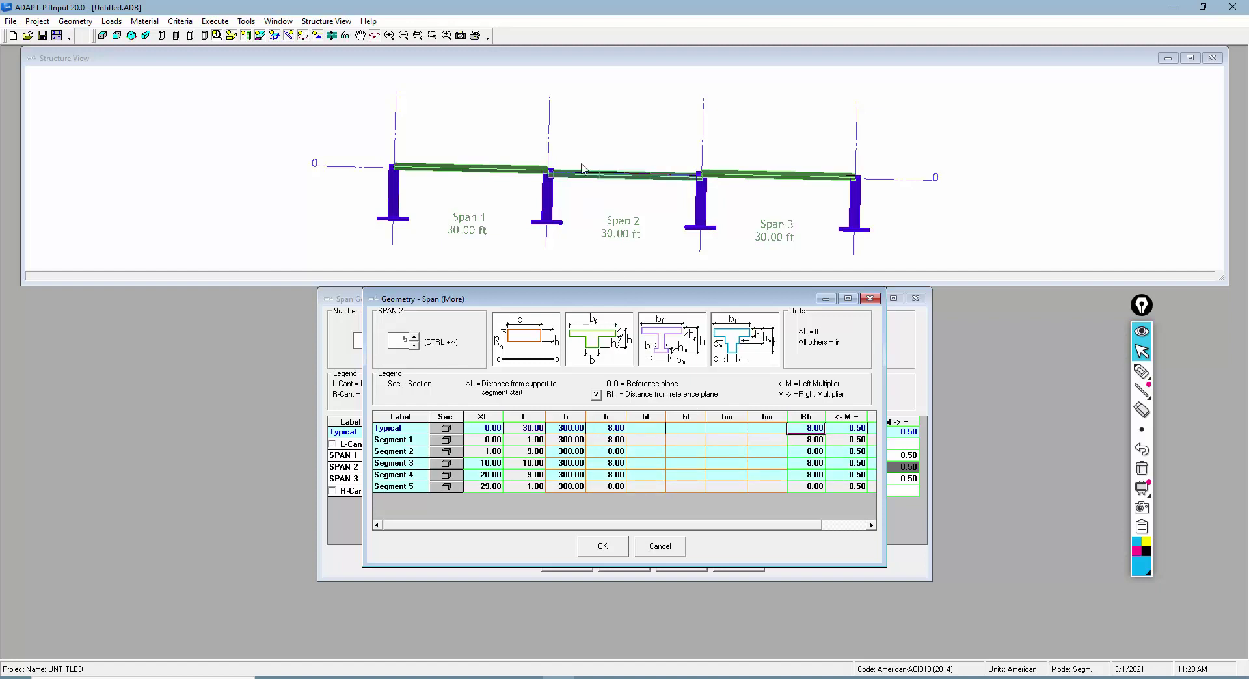
- Number the middle segment of Span 2 as 3 in plan, cross out the areas at both slab edges with the pen, and clear the marks
left_click_drag(607, 129, 347, 221)
left_click(1141, 371)
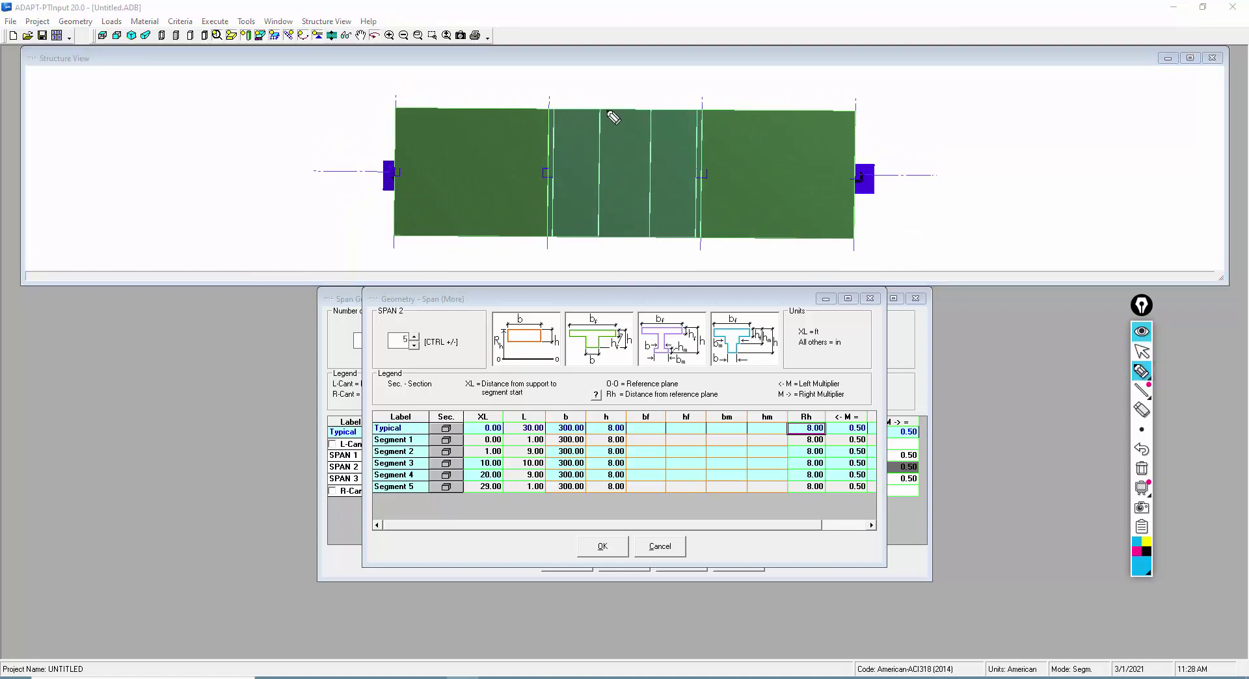
left_click_drag(636, 92, 635, 107)
left_click_drag(597, 152, 655, 152)
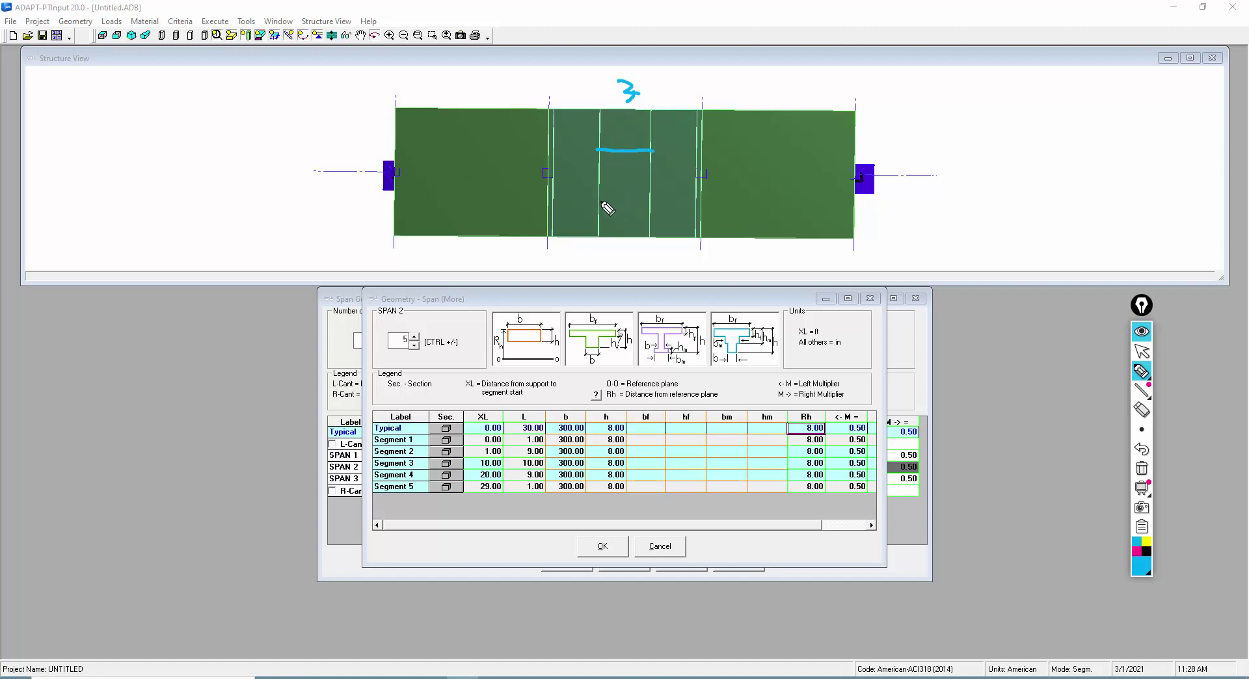
left_click_drag(595, 201, 649, 200)
mouse_move(654, 57)
left_mouse_down()
mouse_move(651, 143)
mouse_move(593, 104)
mouse_move(655, 55)
mouse_move(621, 88)
mouse_move(657, 82)
mouse_move(597, 147)
left_mouse_up()
mouse_move(616, 202)
left_mouse_down()
mouse_move(592, 199)
mouse_move(642, 240)
mouse_move(631, 308)
mouse_move(592, 197)
mouse_move(641, 306)
mouse_move(643, 208)
mouse_move(602, 304)
left_mouse_up()
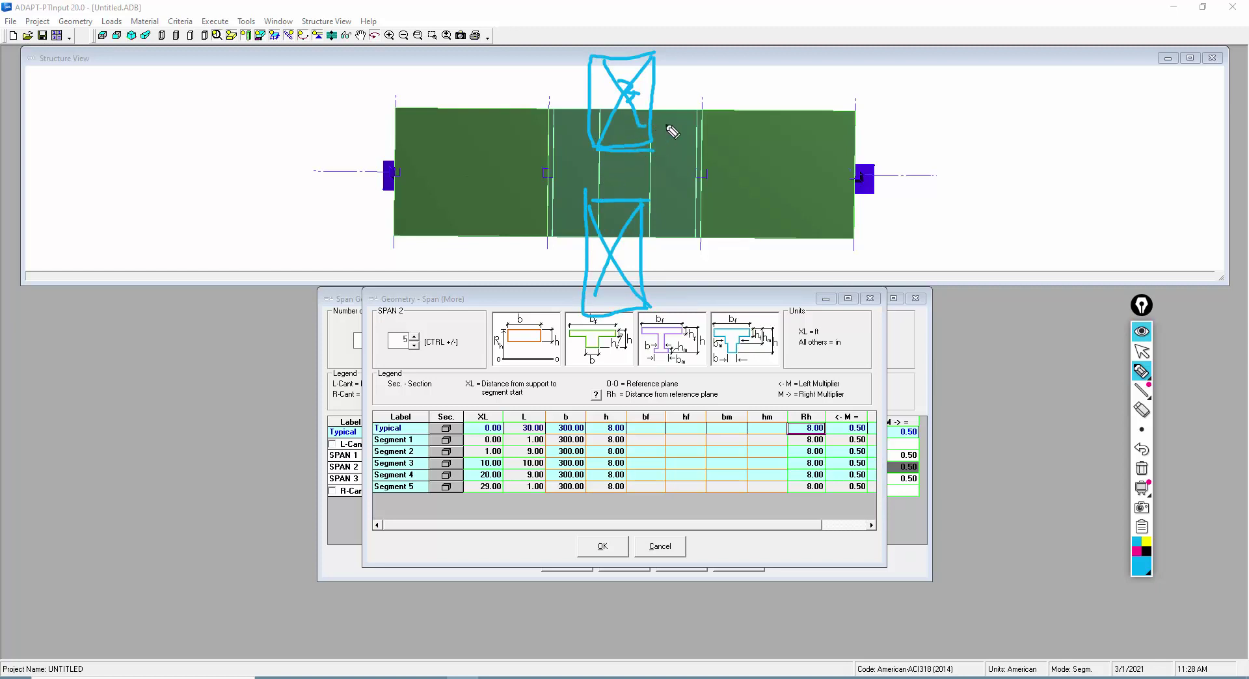
left_click_drag(660, 119, 680, 117)
left_click_drag(657, 219, 668, 221)
left_click(1141, 468)
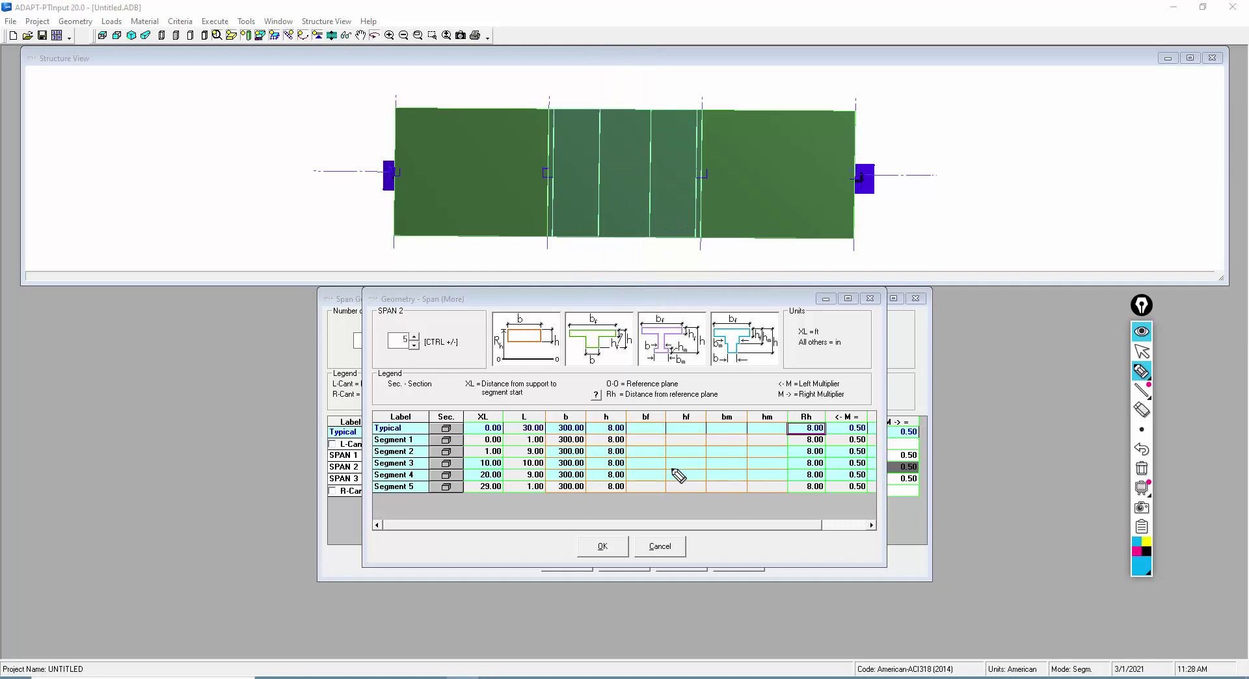
left_click(1141, 352)
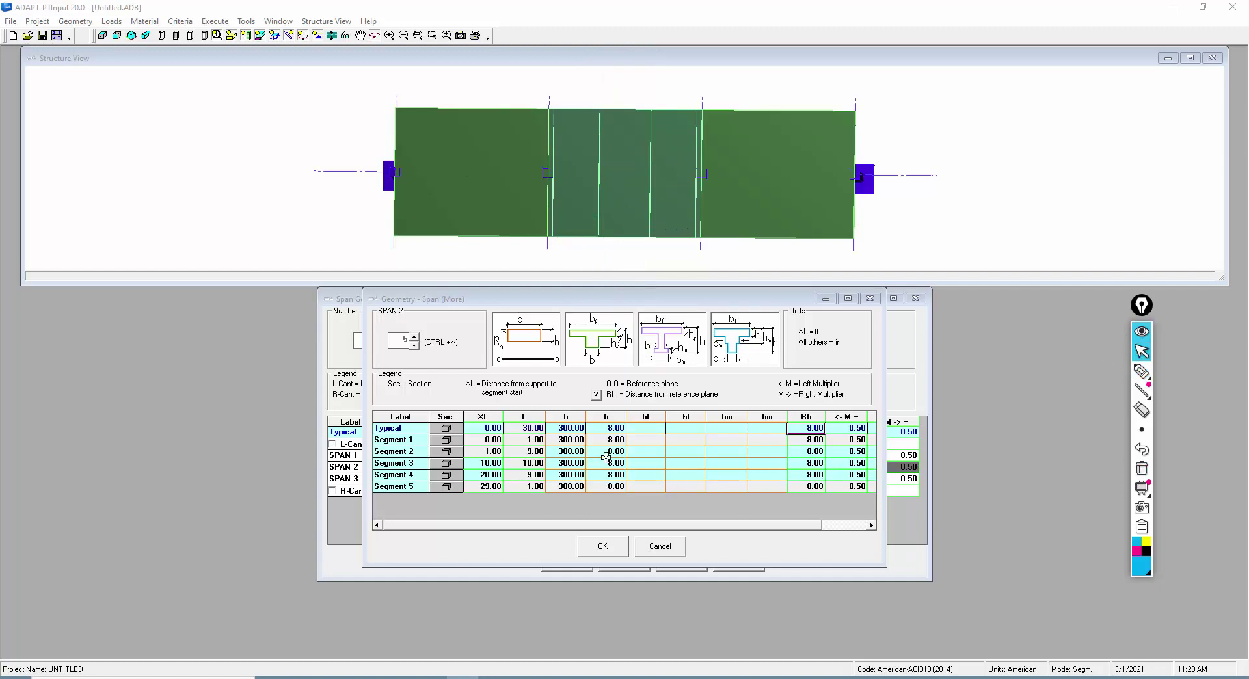
- Set the width b of Segment 3 in Span 2 to 100 in
left_click(564, 464)
type("1")
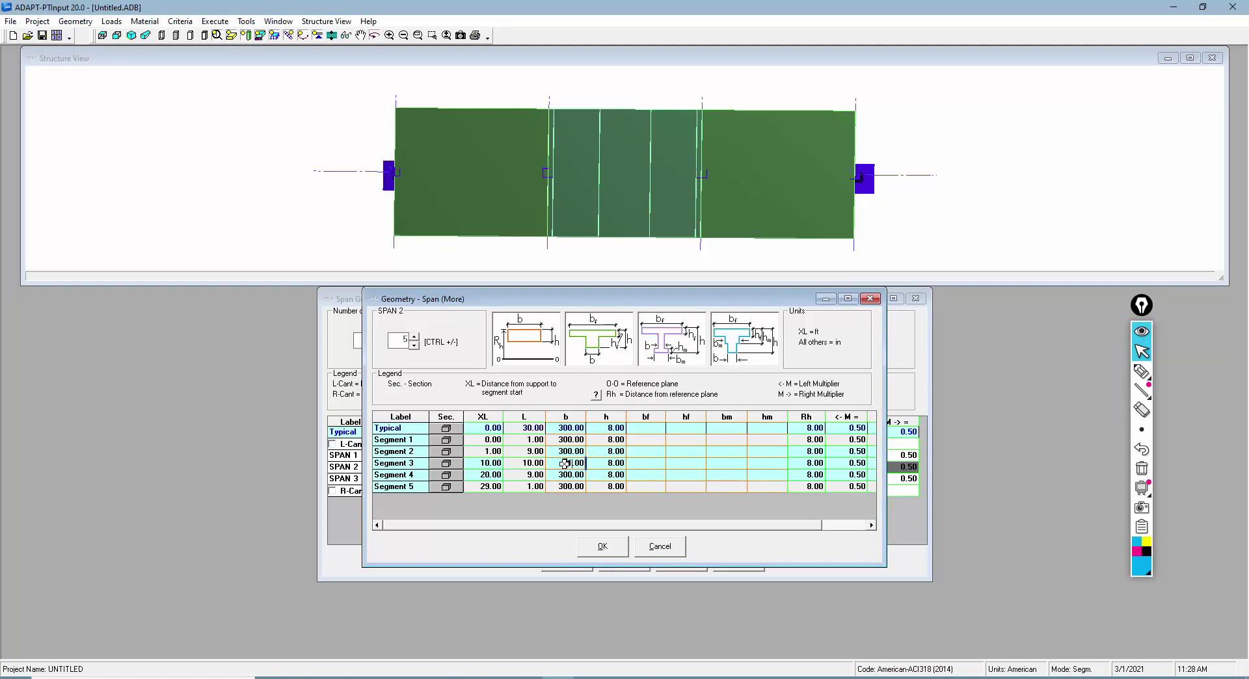
type("00")
key("Return")
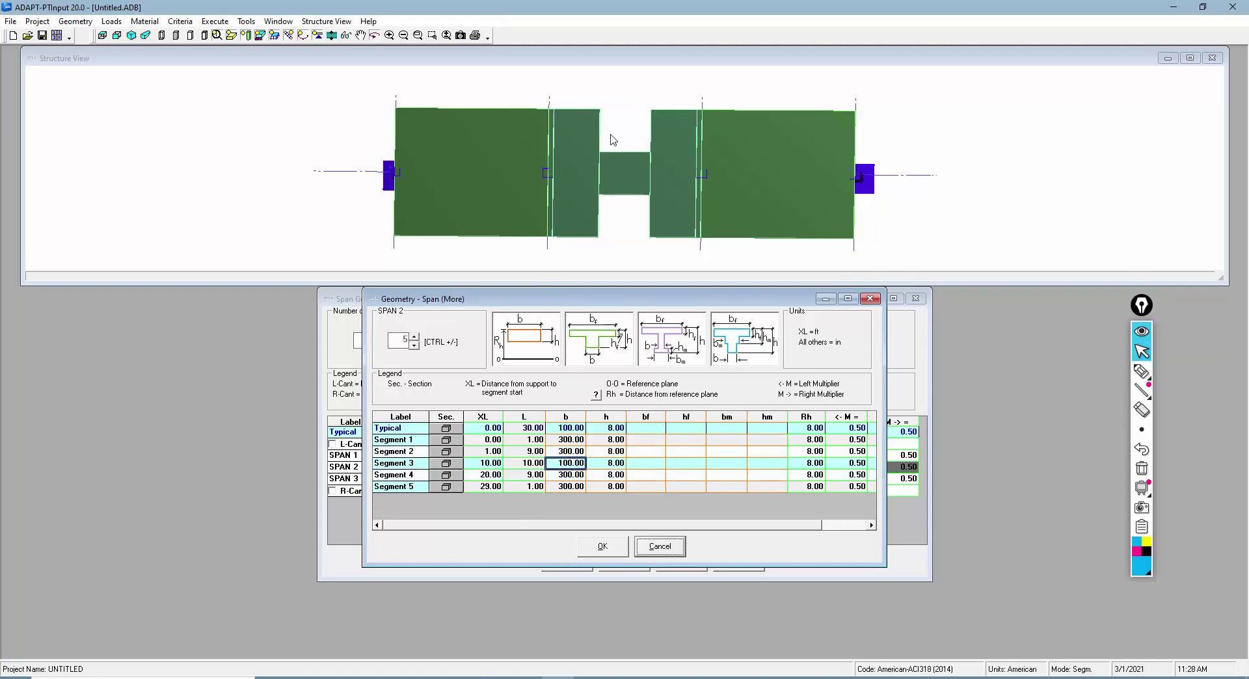
- Outline the removed slab areas beside the narrowed middle segment with the pen, cross out that segment, and clear the marks
left_click(1143, 376)
mouse_move(596, 111)
left_mouse_down()
mouse_move(644, 114)
mouse_move(647, 141)
mouse_move(598, 127)
mouse_move(639, 118)
mouse_move(649, 139)
left_mouse_up()
mouse_move(600, 232)
left_mouse_down()
mouse_move(652, 223)
mouse_move(608, 240)
mouse_move(602, 218)
left_mouse_up()
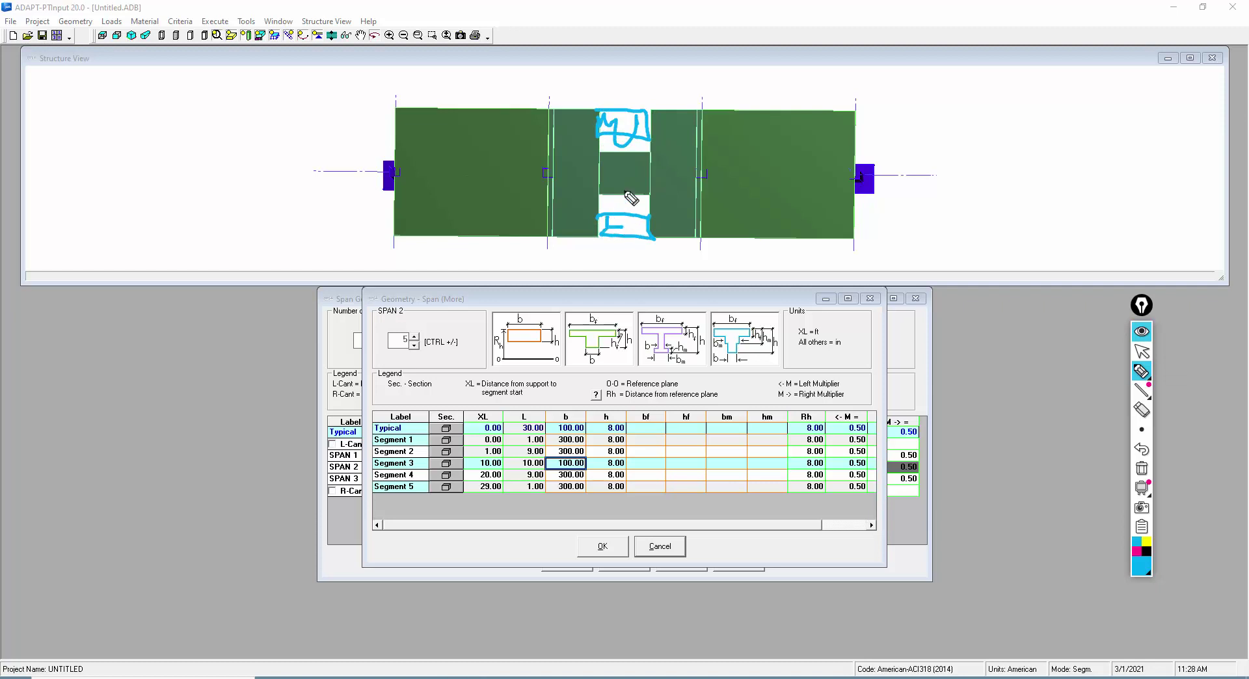
mouse_move(609, 156)
left_mouse_down()
mouse_move(663, 217)
mouse_move(649, 195)
left_mouse_up()
left_click_drag(593, 221, 644, 139)
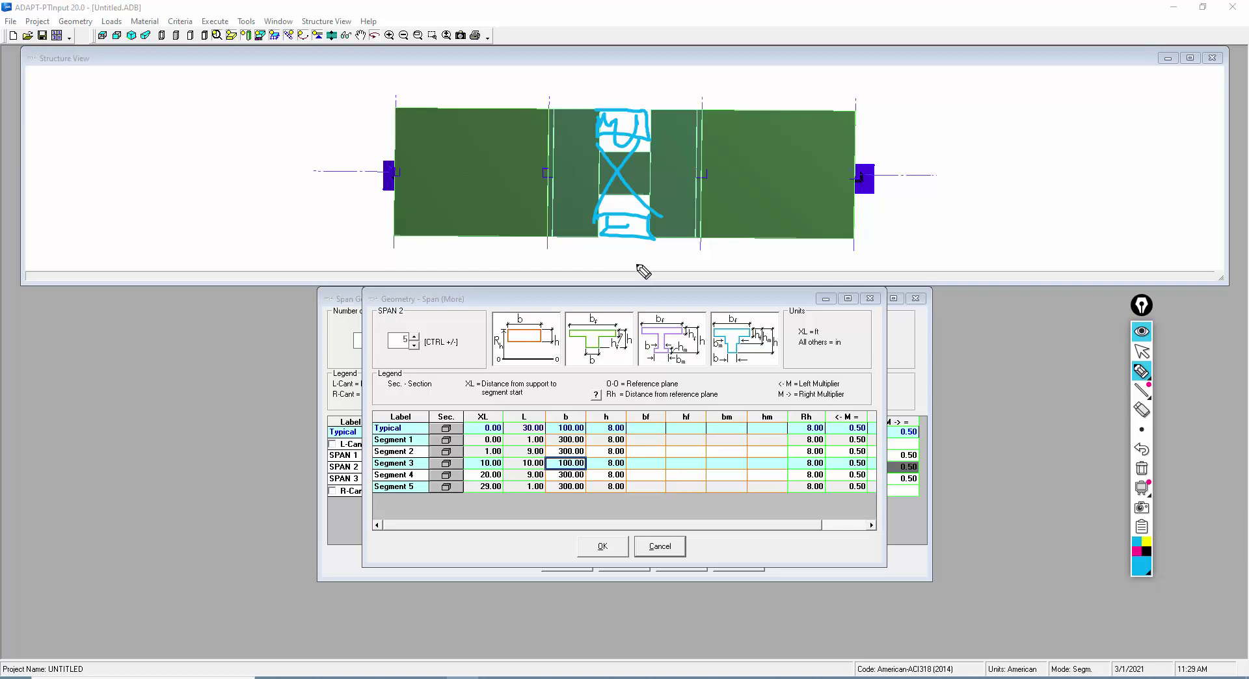
mouse_move(603, 153)
left_mouse_down()
mouse_move(654, 156)
mouse_move(649, 198)
mouse_move(605, 199)
mouse_move(599, 152)
left_mouse_up()
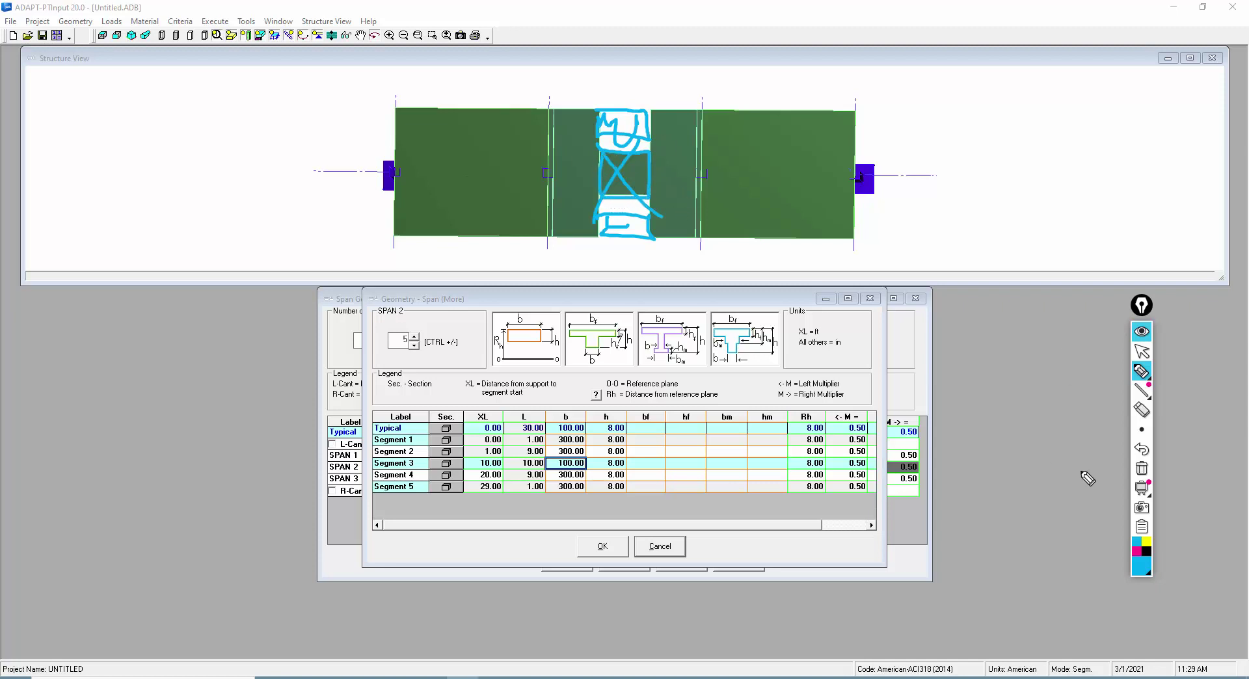
left_click(1142, 468)
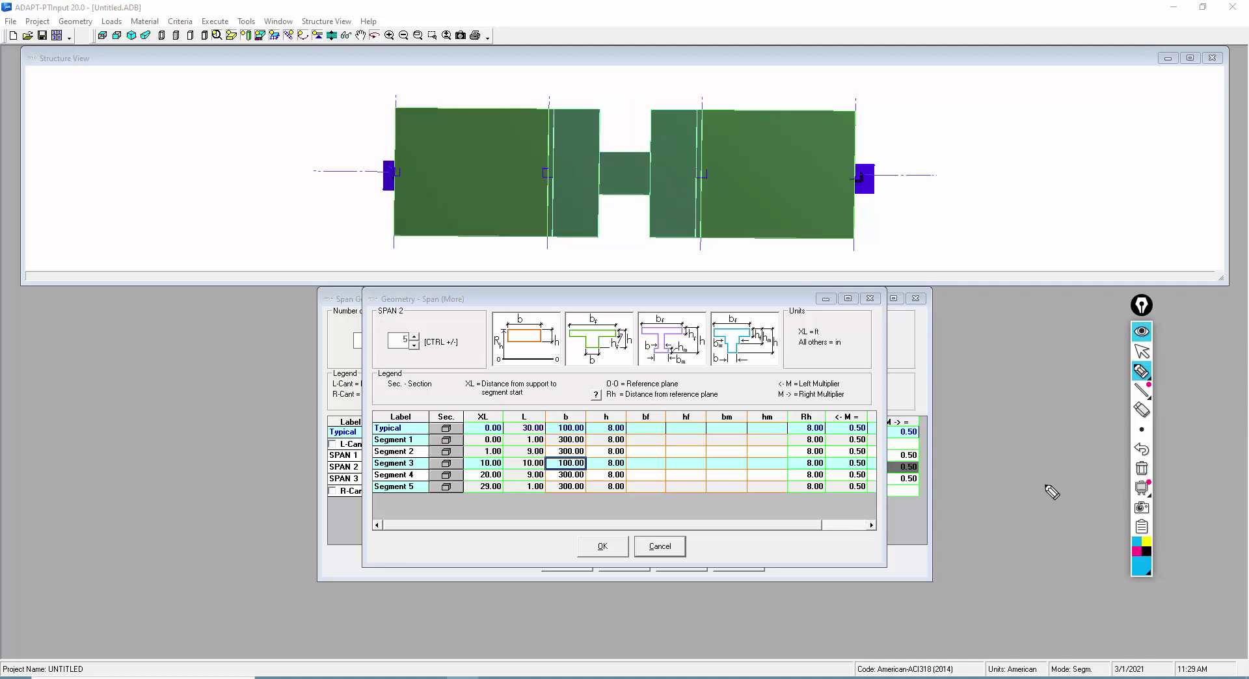
left_click(1139, 354)
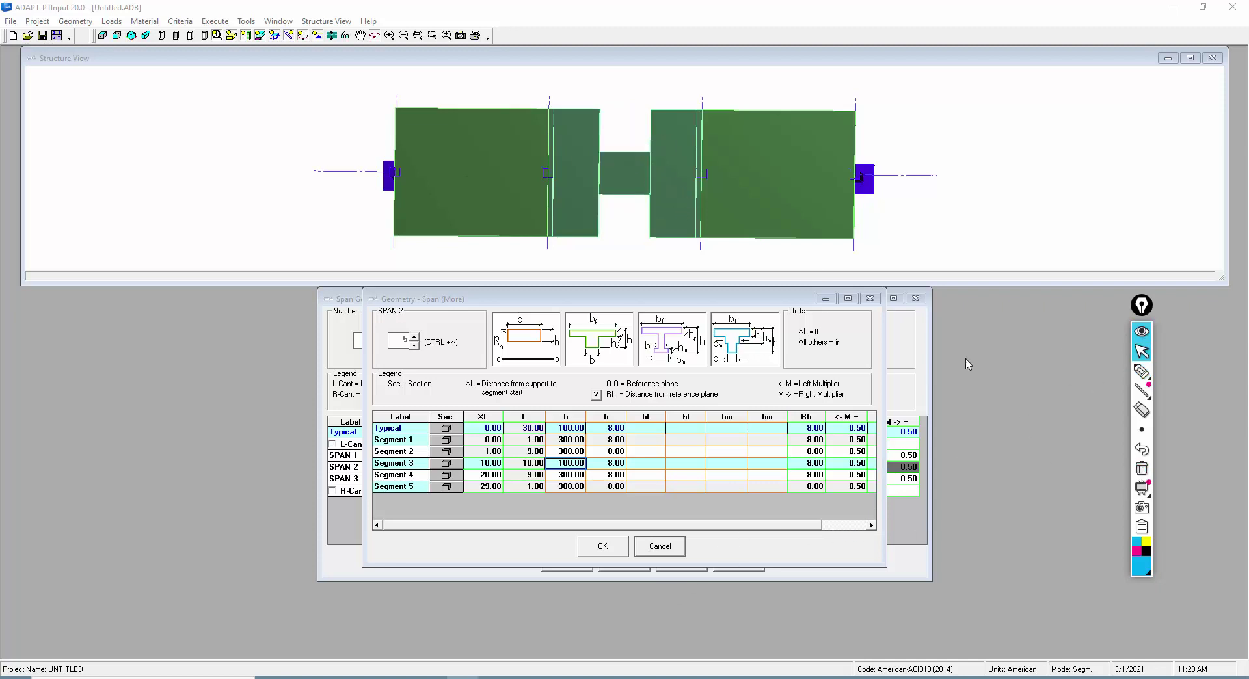
- Accept the Span 2 segment table and continue past the support geometry and boundary conditions to the loads input
left_click(601, 546)
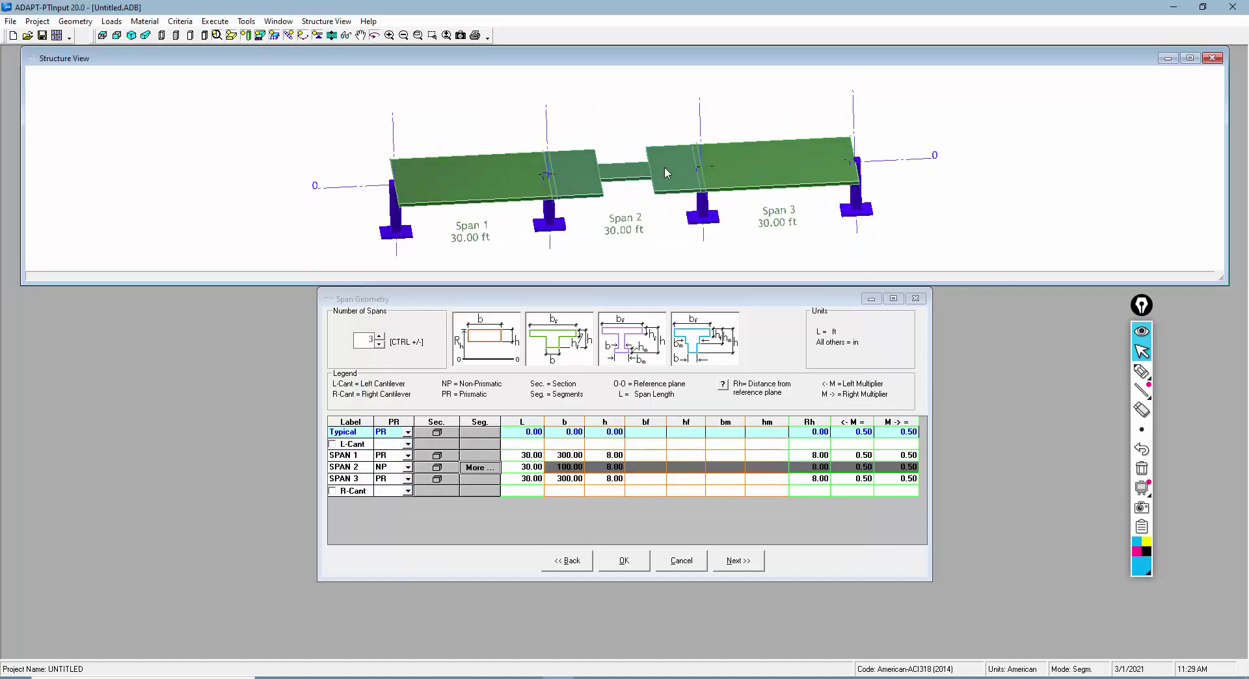
left_click(741, 564)
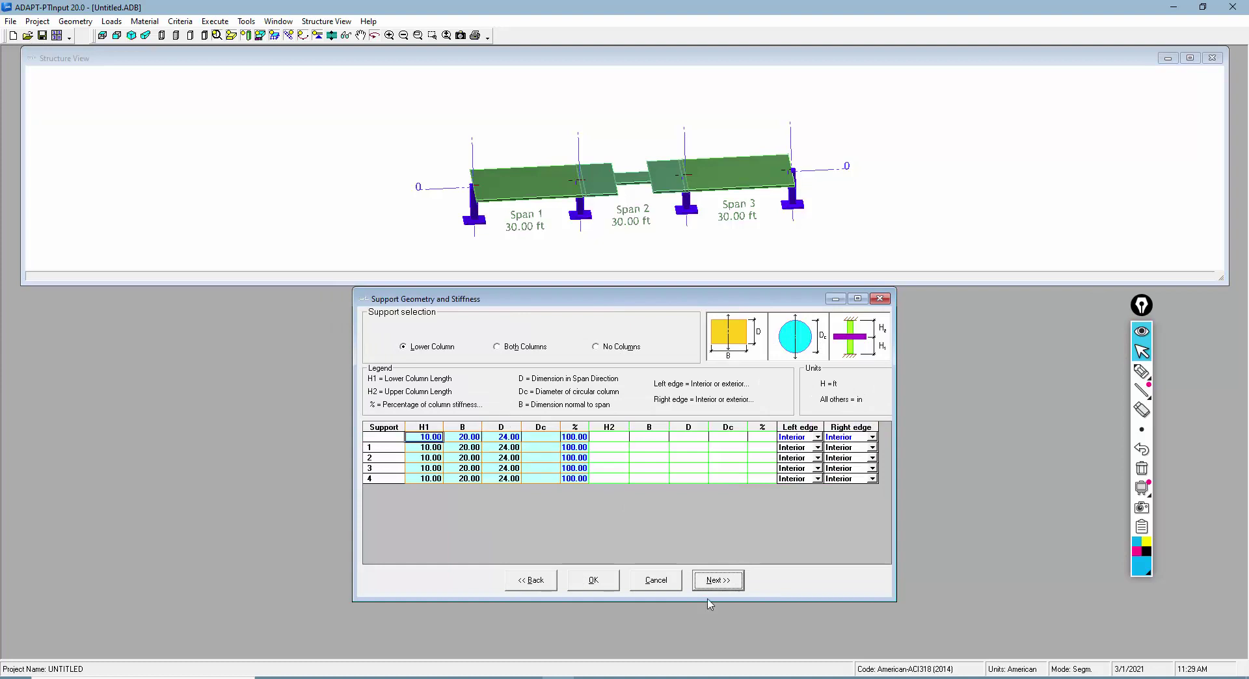
left_click(731, 585)
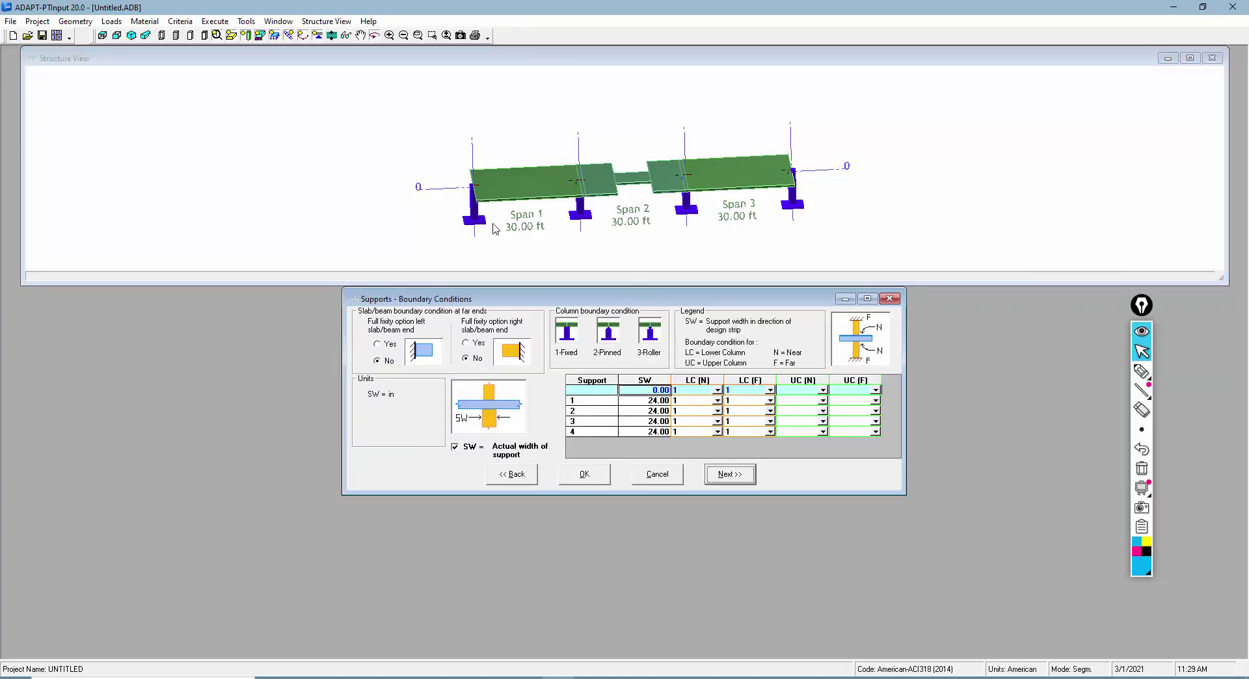
left_click(730, 475)
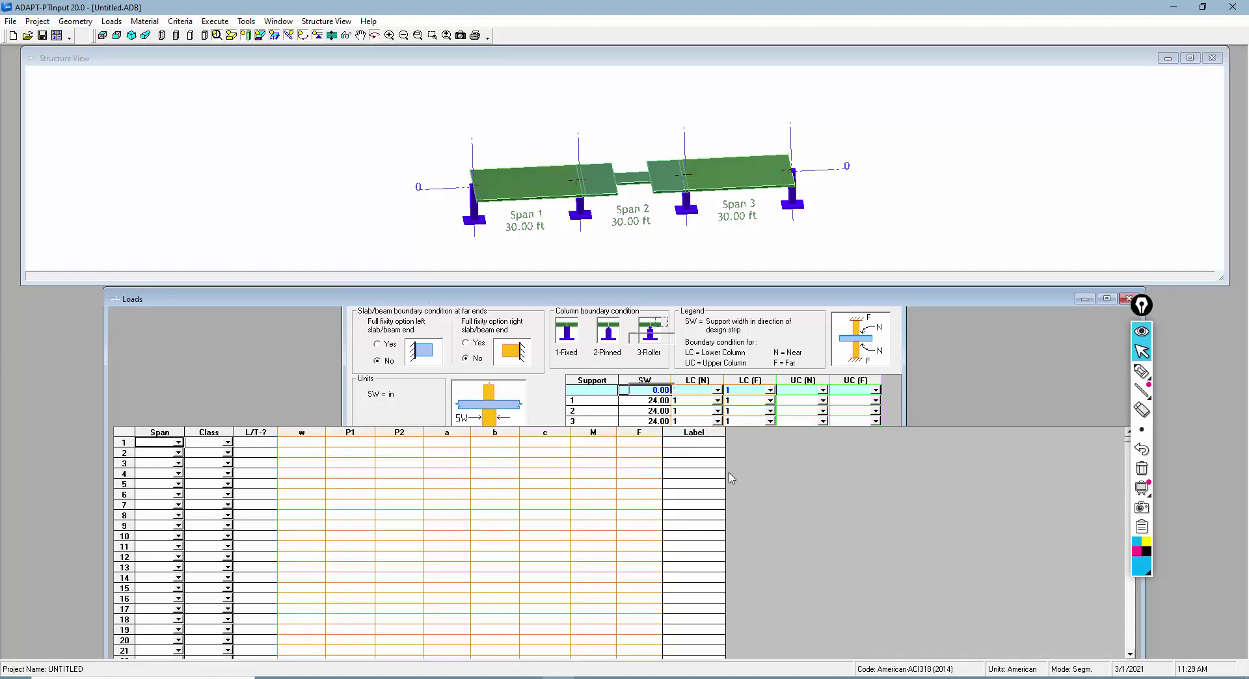
- Set Skip Live Load to No and enter spans 1, 1, 3 and 3 in the first four load rows
left_click_drag(685, 300, 710, 266)
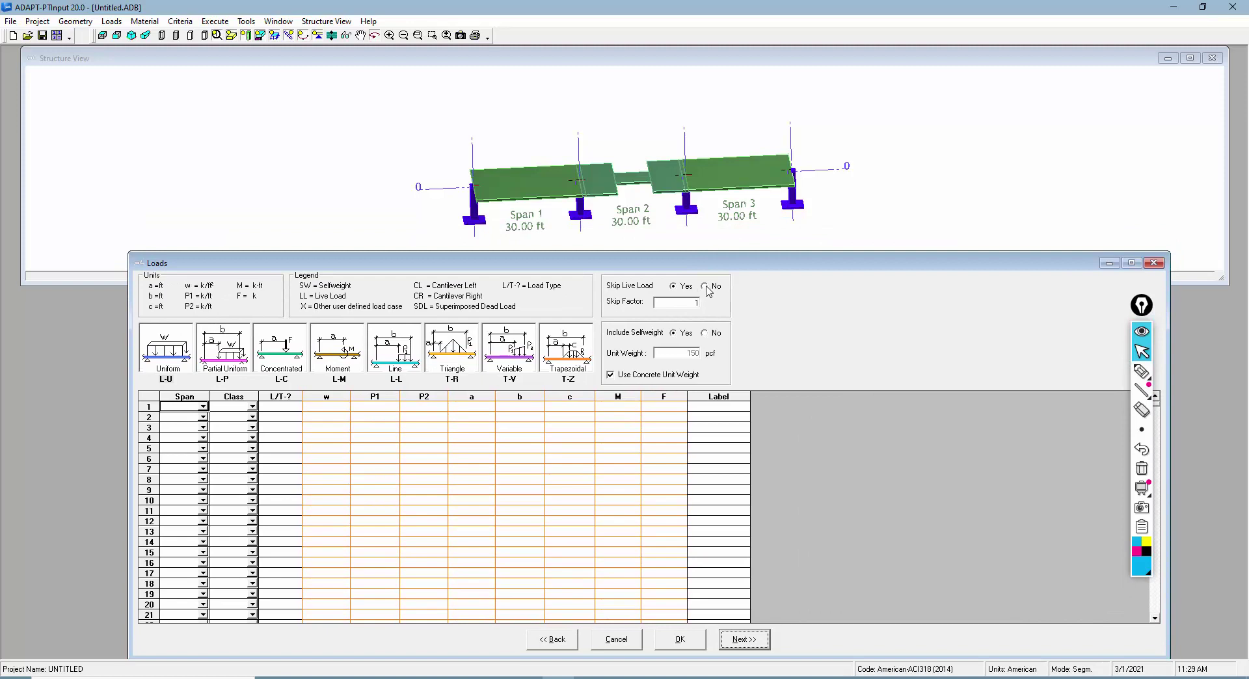
left_click(705, 288)
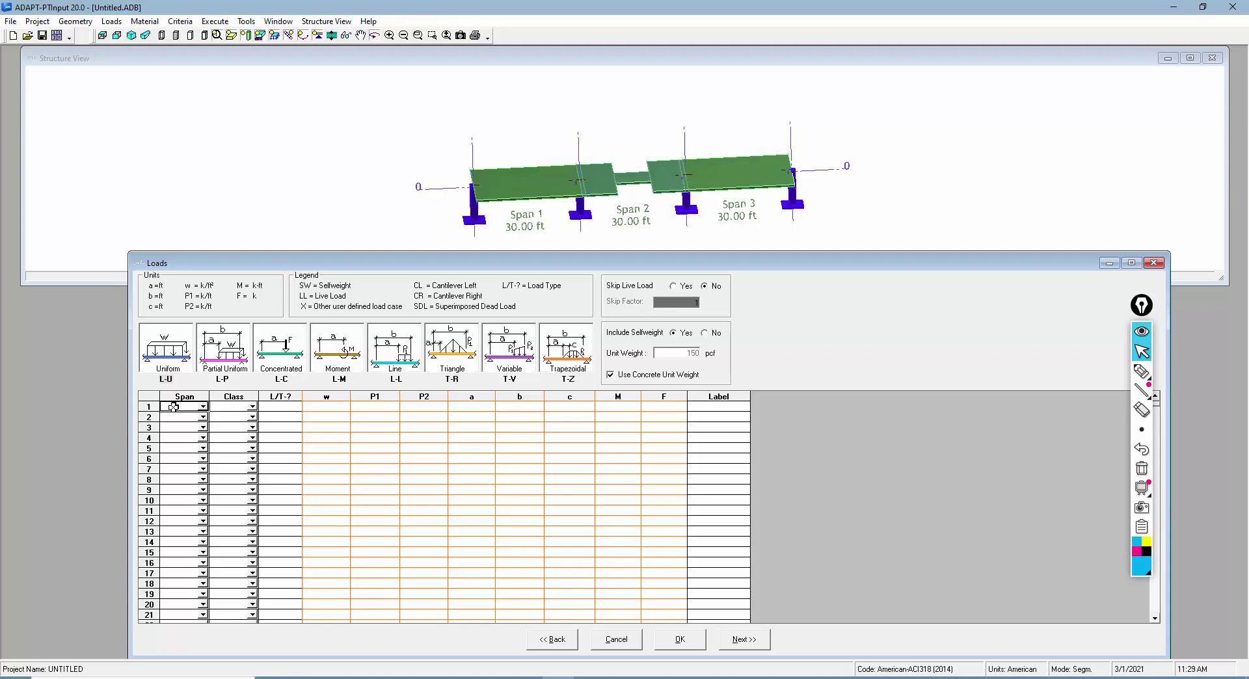
type("1")
key("Return")
type("1")
key("Return")
type("3")
key("Return")
type("3")
key("Return")
key("Up")
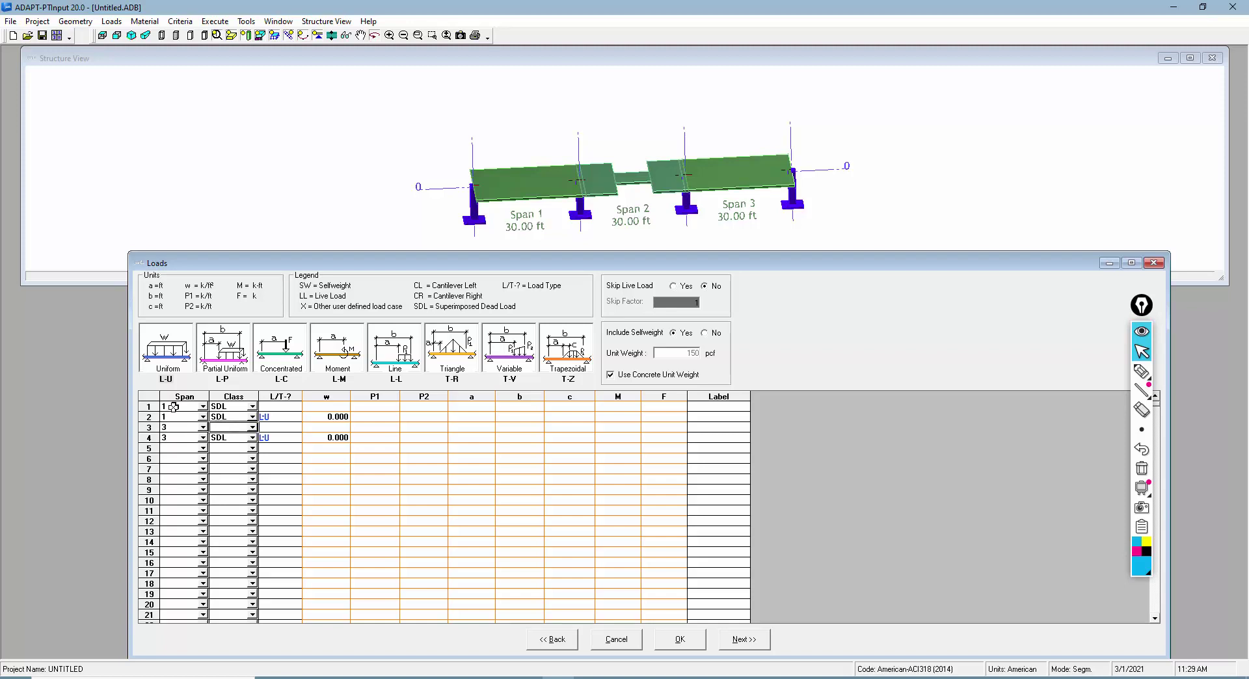
- Classify the load rows of Span 1 and Span 3 alternately as LL and SDL, with uniform load type L-U
type("LL")
left_click(221, 406)
type("LL")
left_click(275, 405)
type("LU")
key("Down")
key("Down")
type("LU")
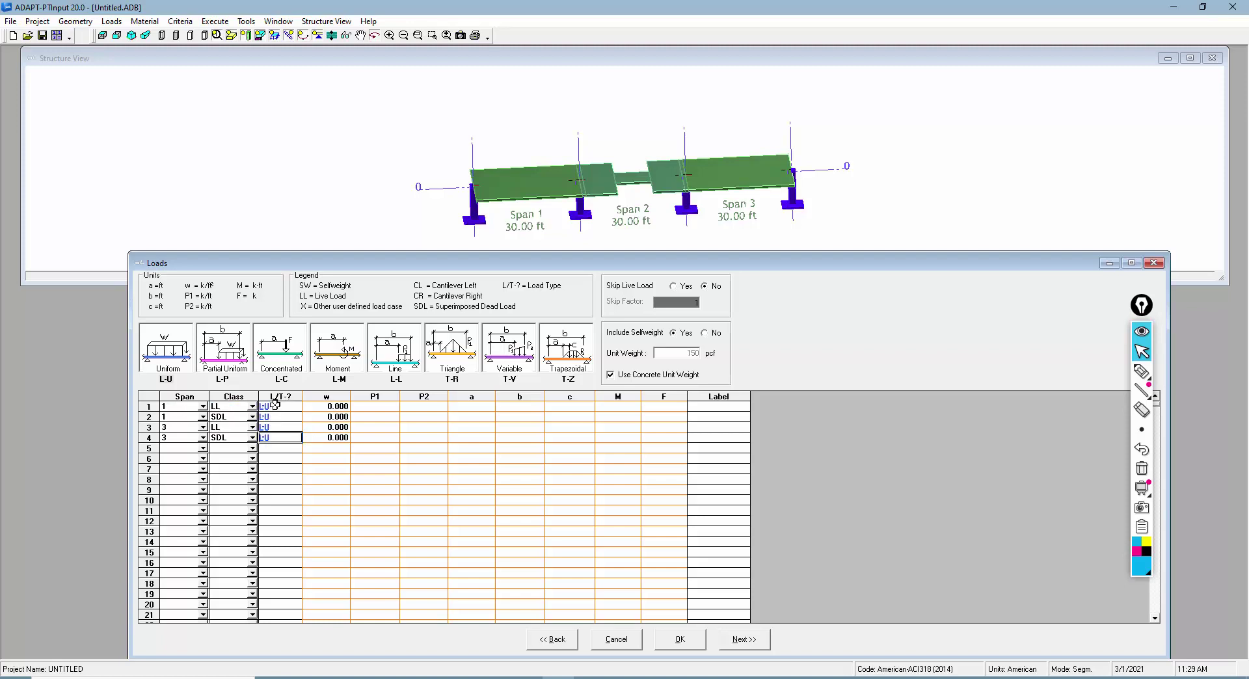
- Set the Span 1 uniform loads w to 0.040 k/ft² for LL and 0.015 k/ft² for SDL
key("Up")
key("Up")
key("Right")
key("Right")
key("Left")
type(".0")
key("Down")
type(".")
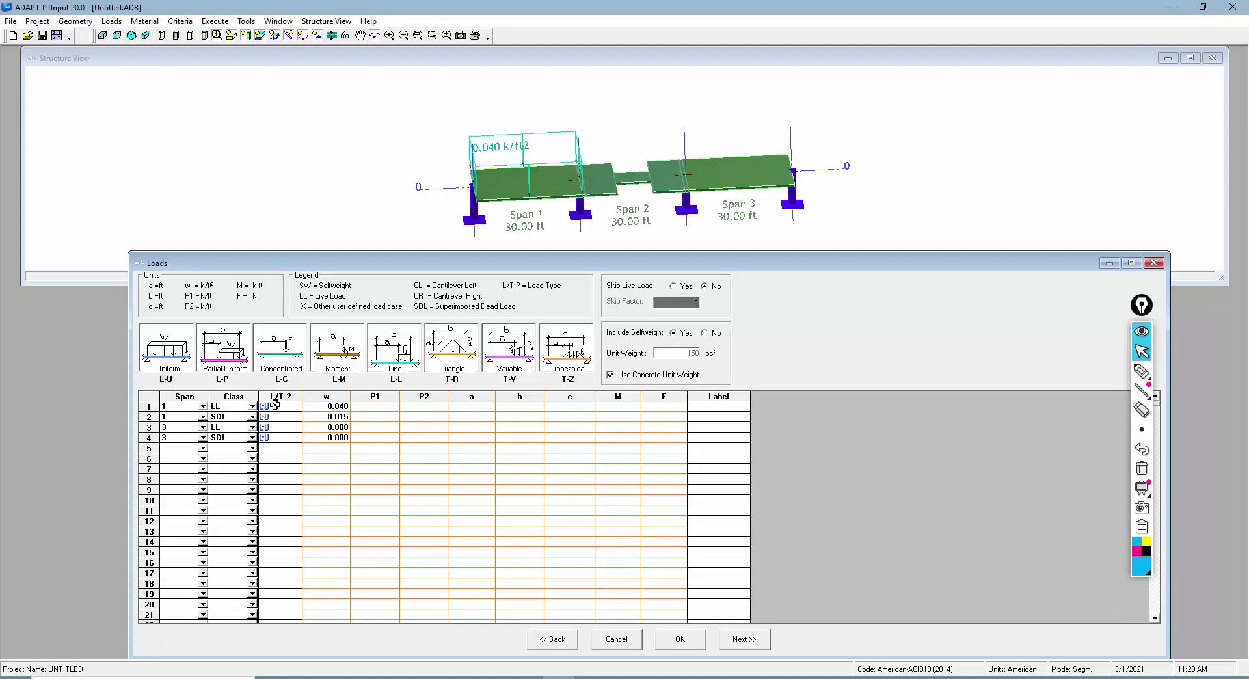
key("Down")
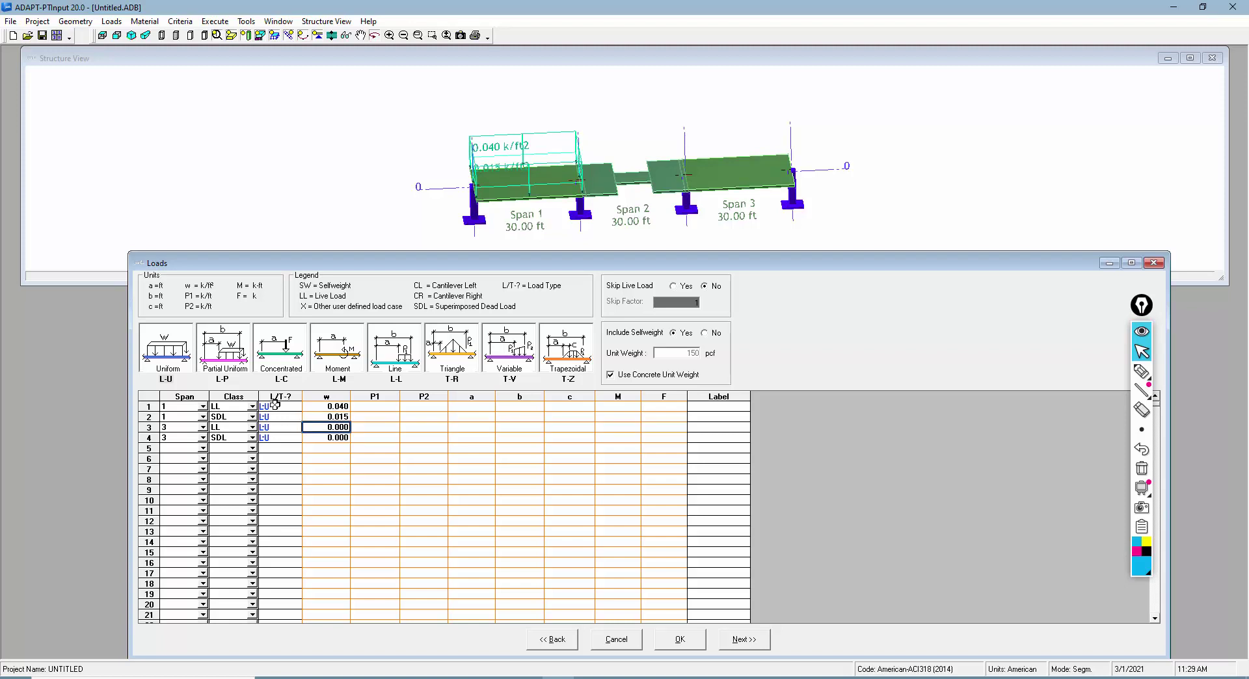
- Set the Span 3 uniform loads w to 0.040 k/ft² for LL and 0.015 k/ft² for SDL
key("Left")
key("Left")
key("Right")
key("Right")
key("Down")
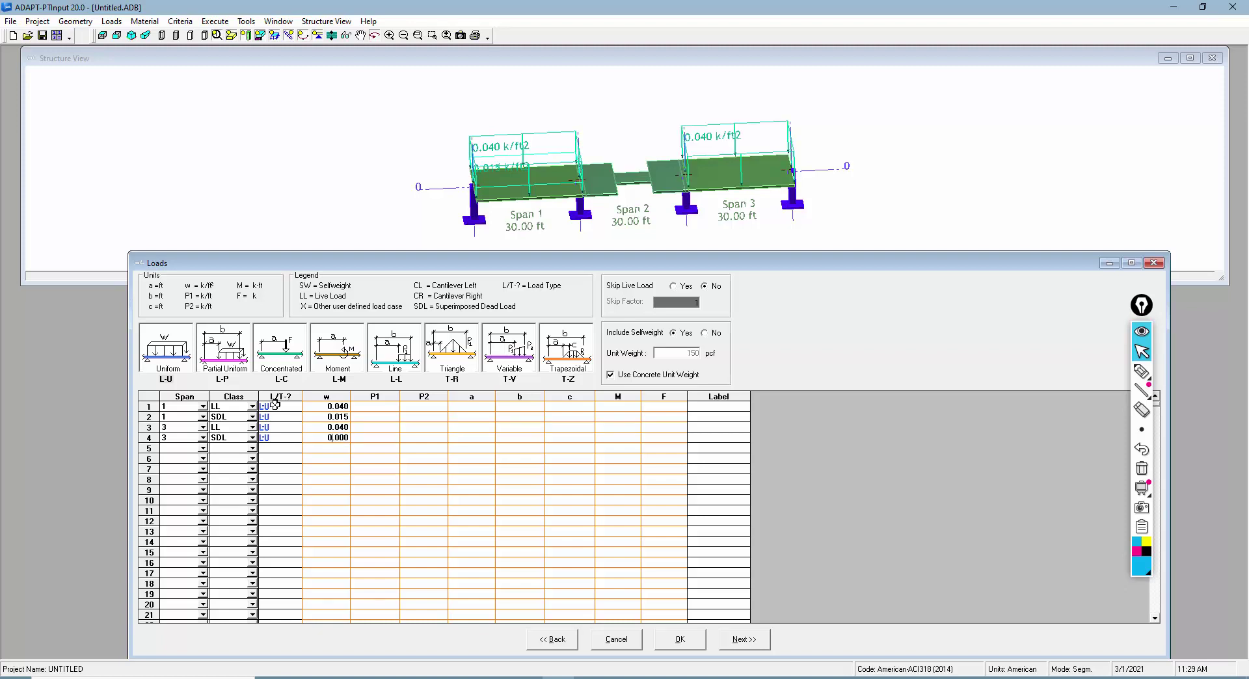
type("0.015")
key("Right")
key("Right")
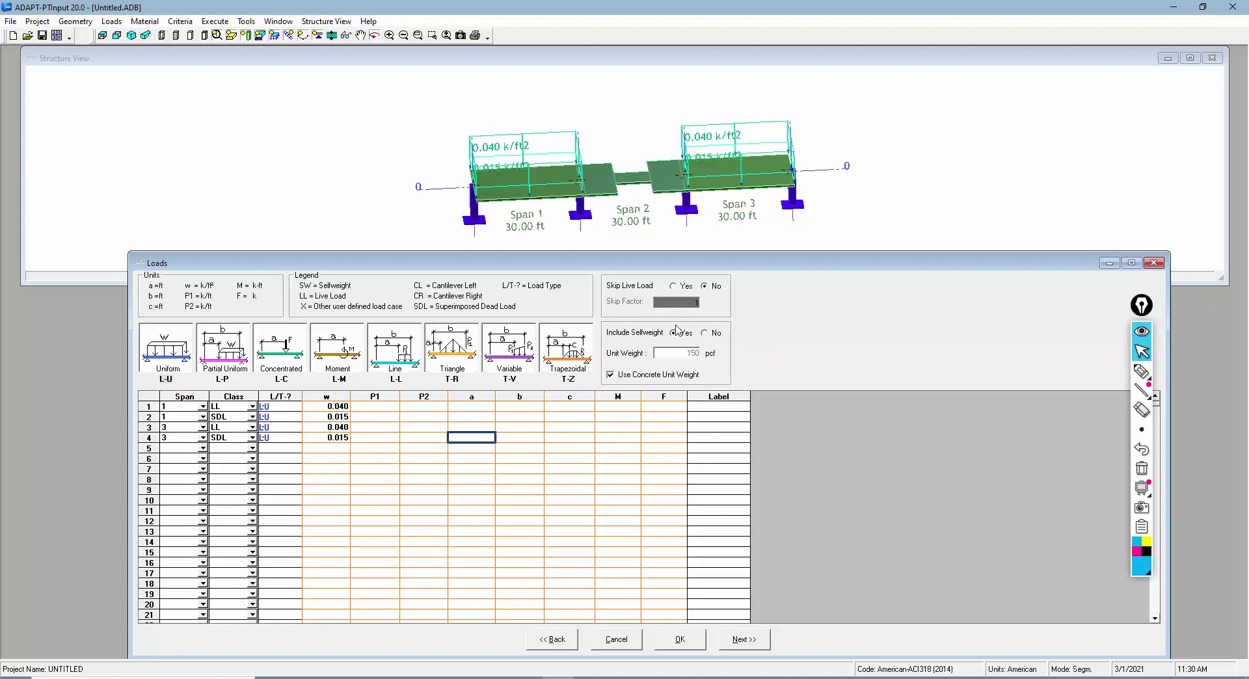
- Set Include Selfweight to No to view the load classes available for row 5, and restore it to Yes
left_click(705, 333)
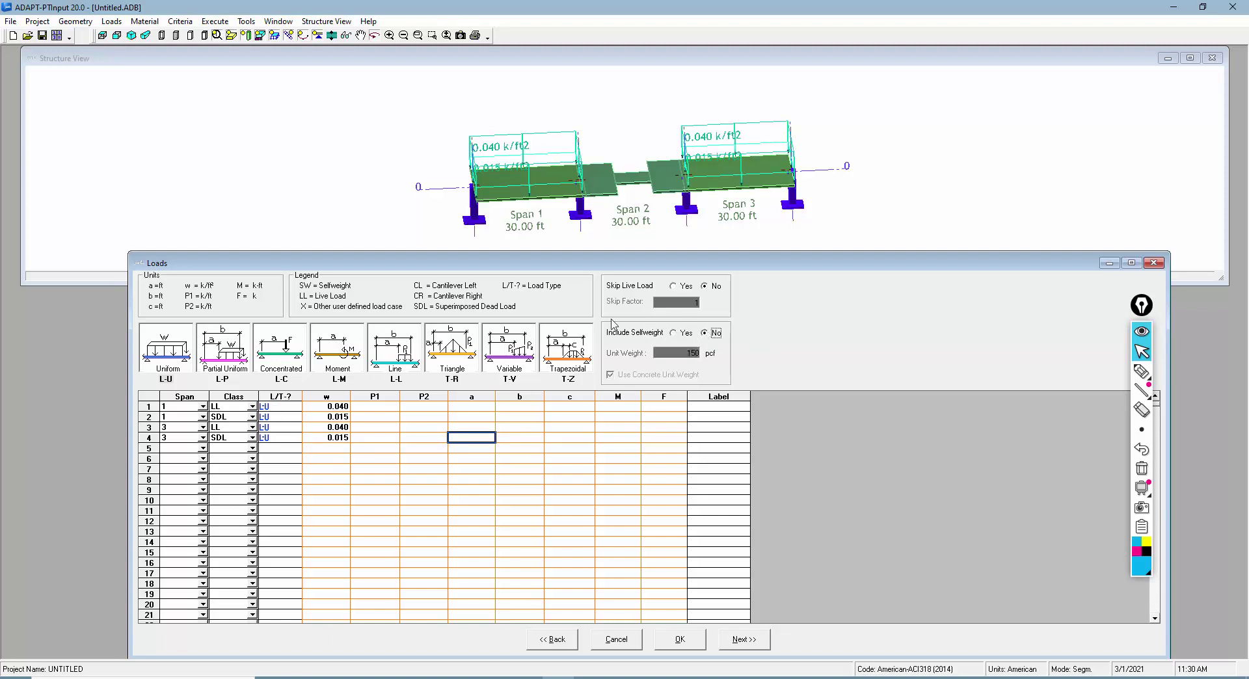
left_click(253, 450)
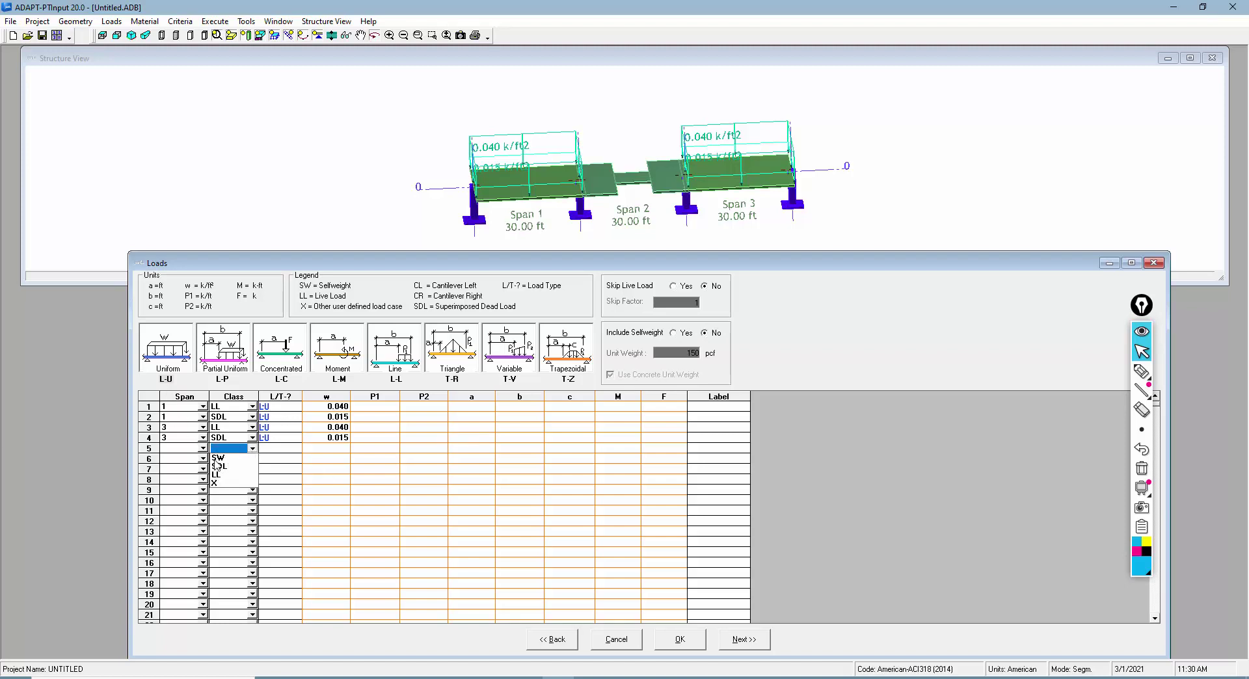
left_click(473, 488)
left_click(683, 333)
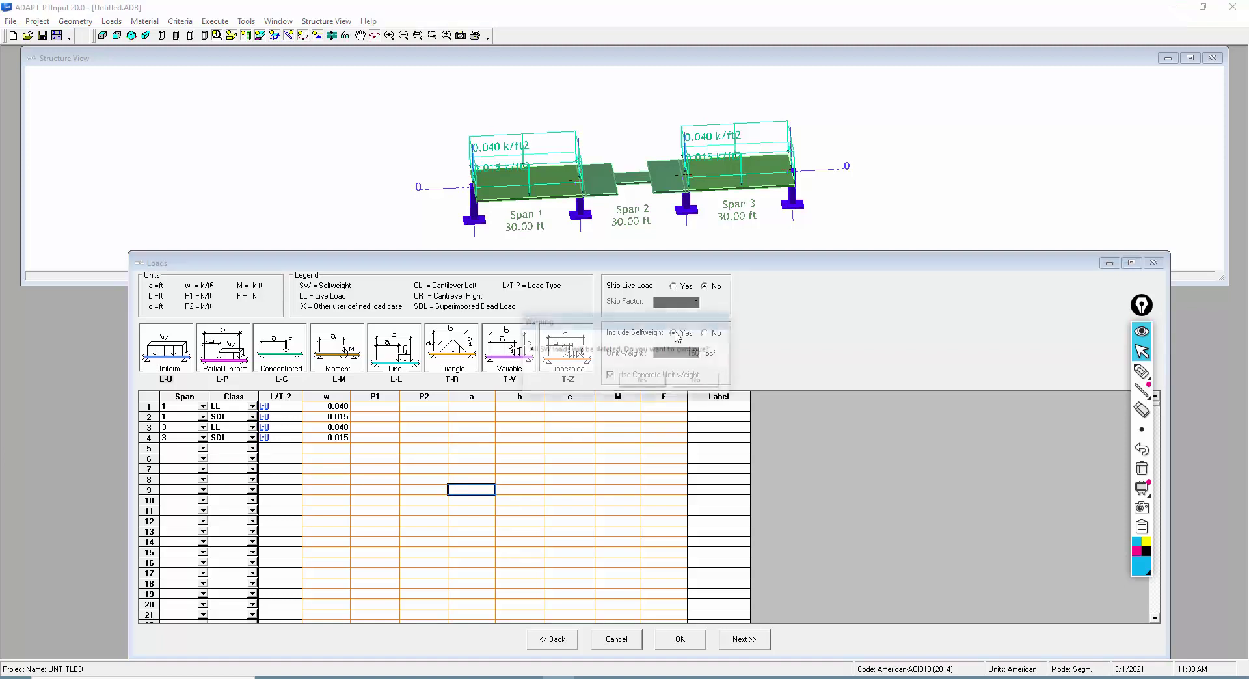
left_click(642, 386)
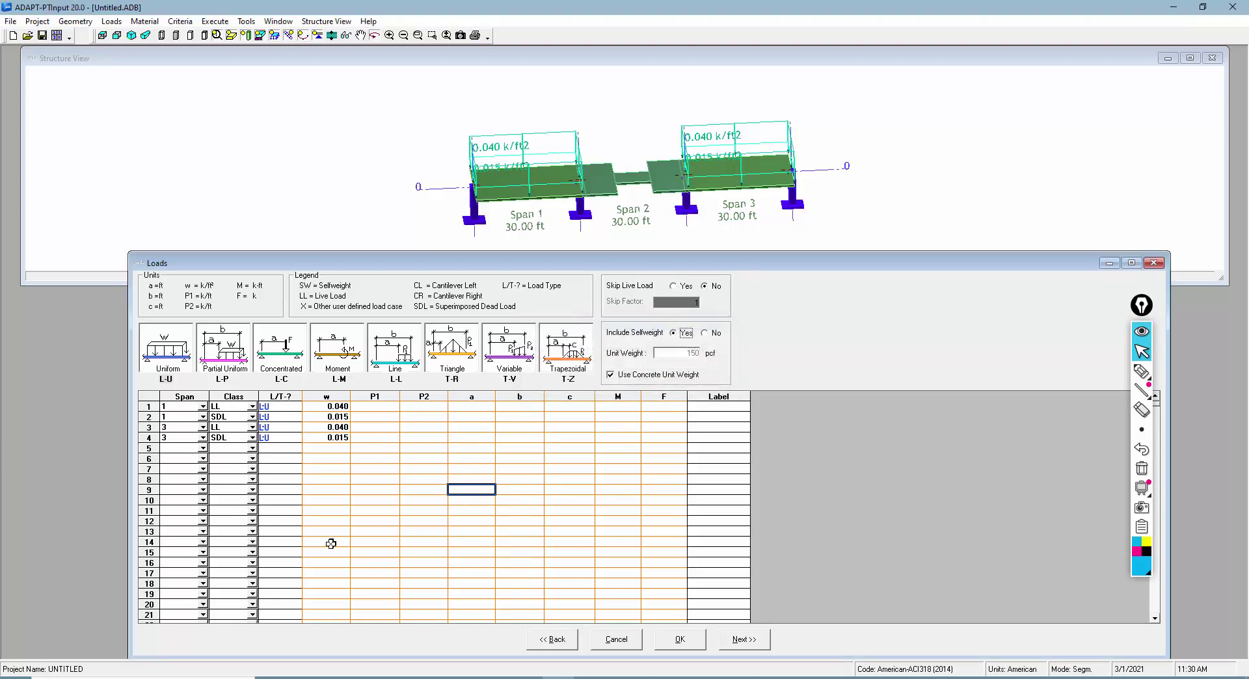
- Add a Span 2 LL load in row 5 and an SDL load in row 6, both with line load type L-L
left_click(326, 542)
left_click(180, 449)
type("2")
left_click(182, 460)
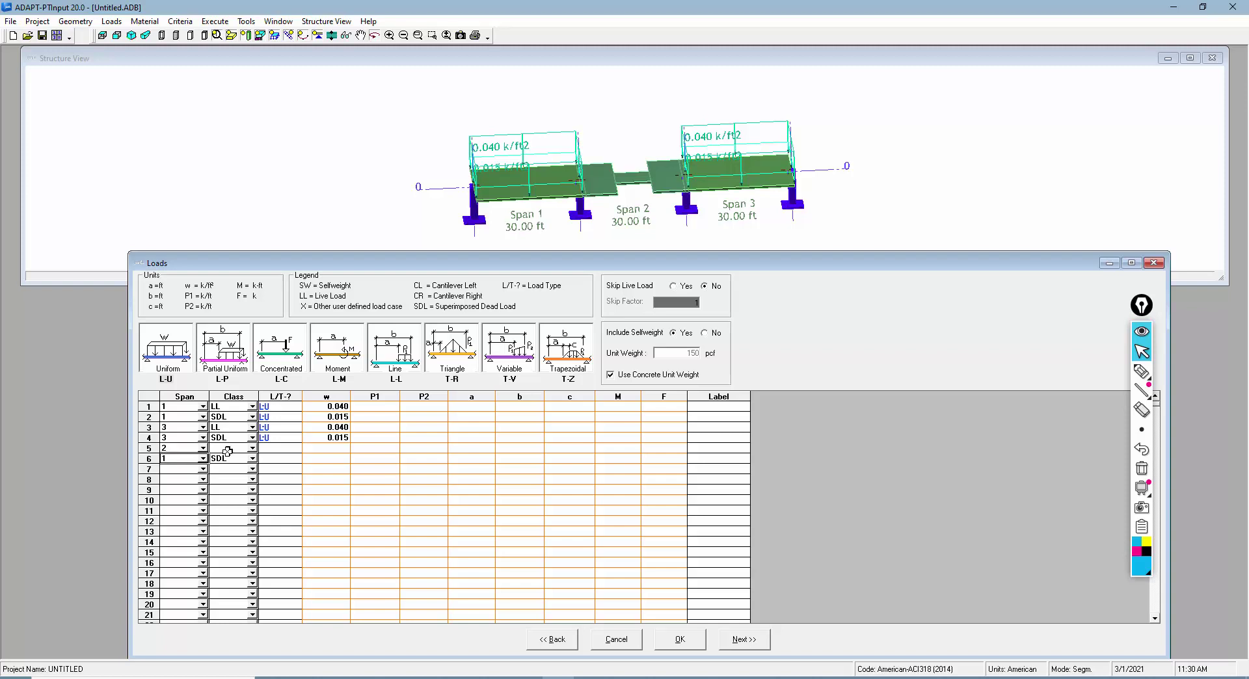
left_click(227, 450)
type("LL")
left_click(285, 448)
type("LL")
left_click(279, 459)
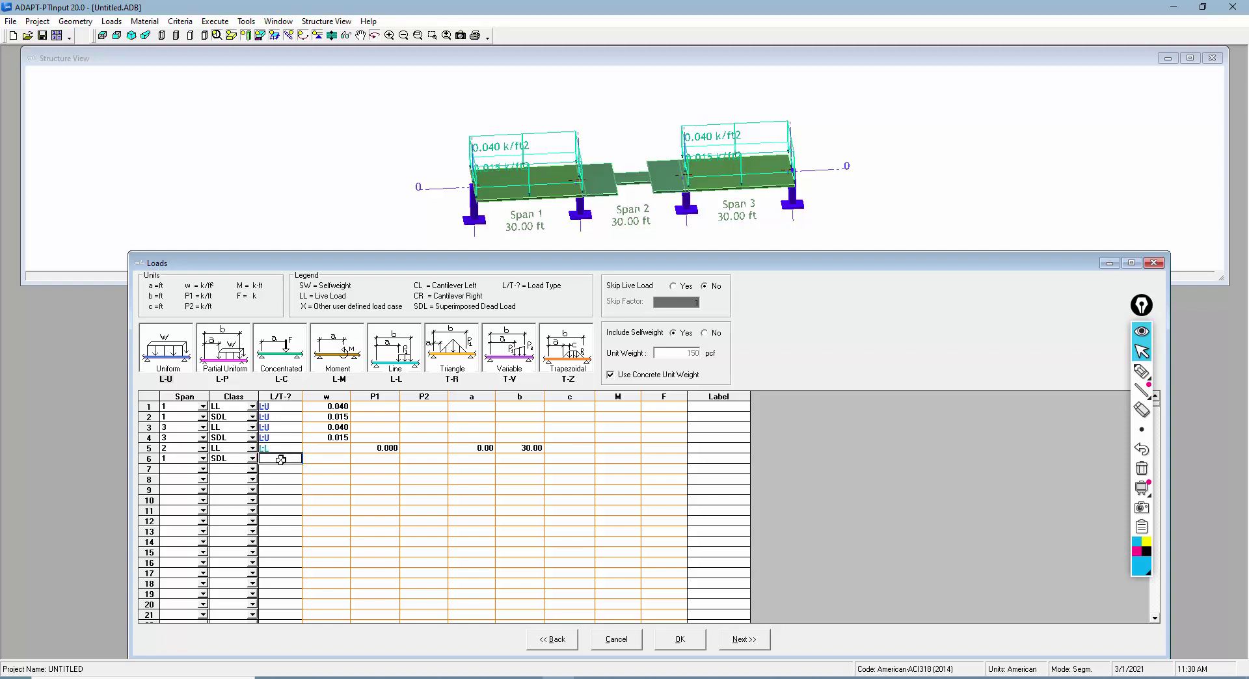
type("LL")
left_click(332, 479)
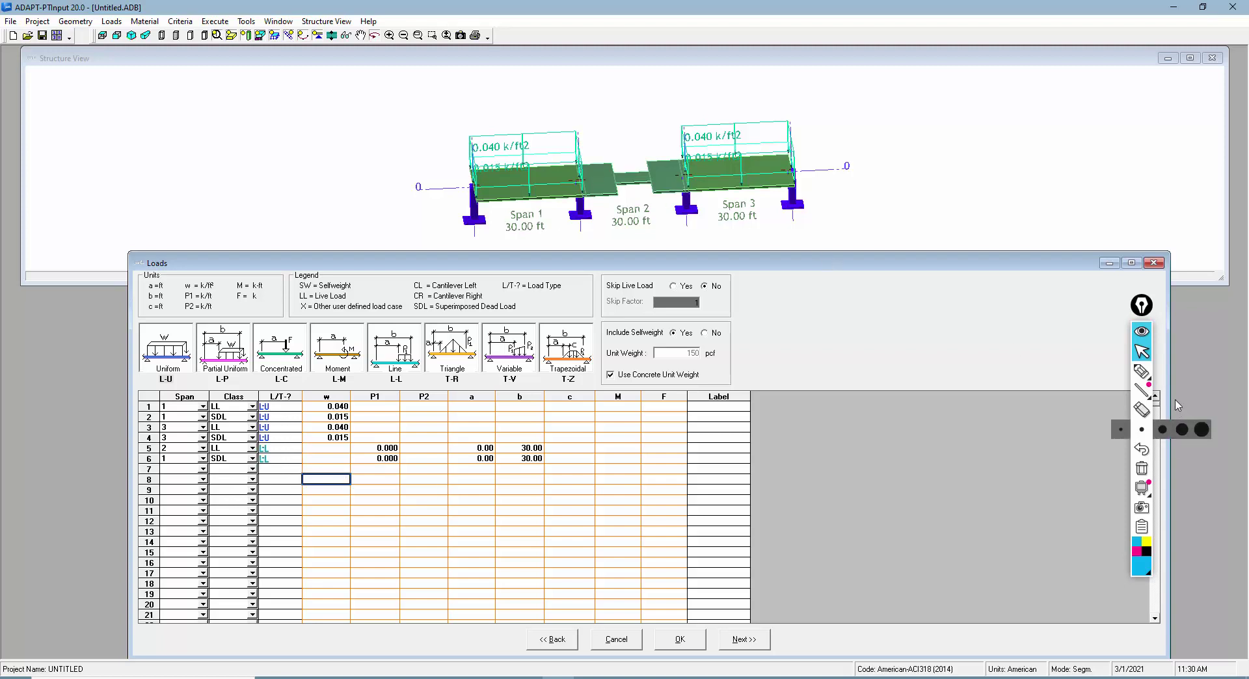
left_click(1142, 371)
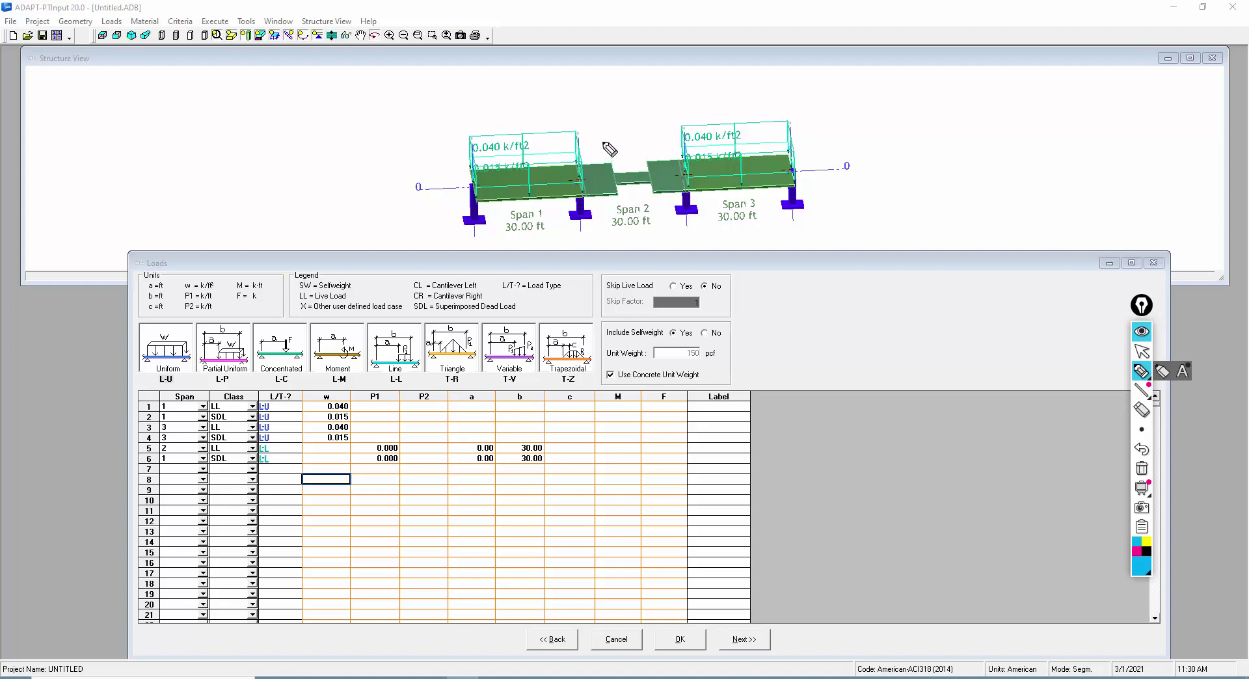
mouse_move(640, 242)
left_mouse_down()
mouse_move(655, 240)
mouse_move(651, 221)
mouse_move(622, 189)
mouse_move(648, 183)
left_mouse_up()
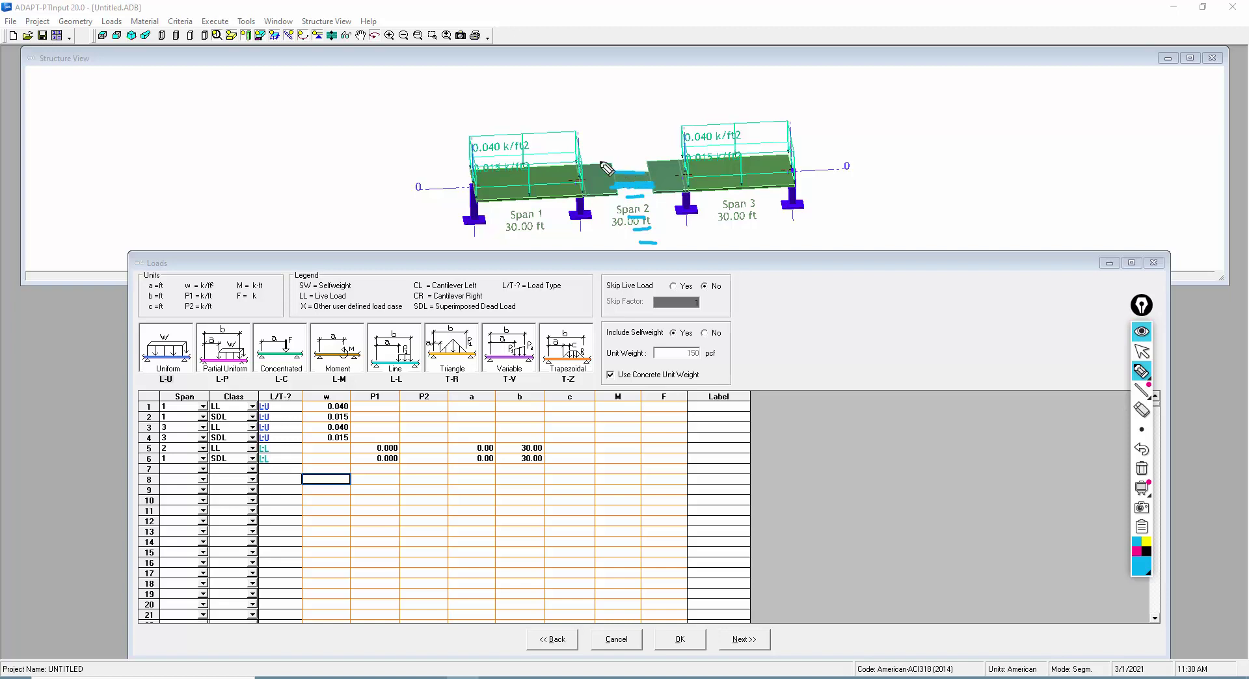
left_click_drag(476, 189, 824, 168)
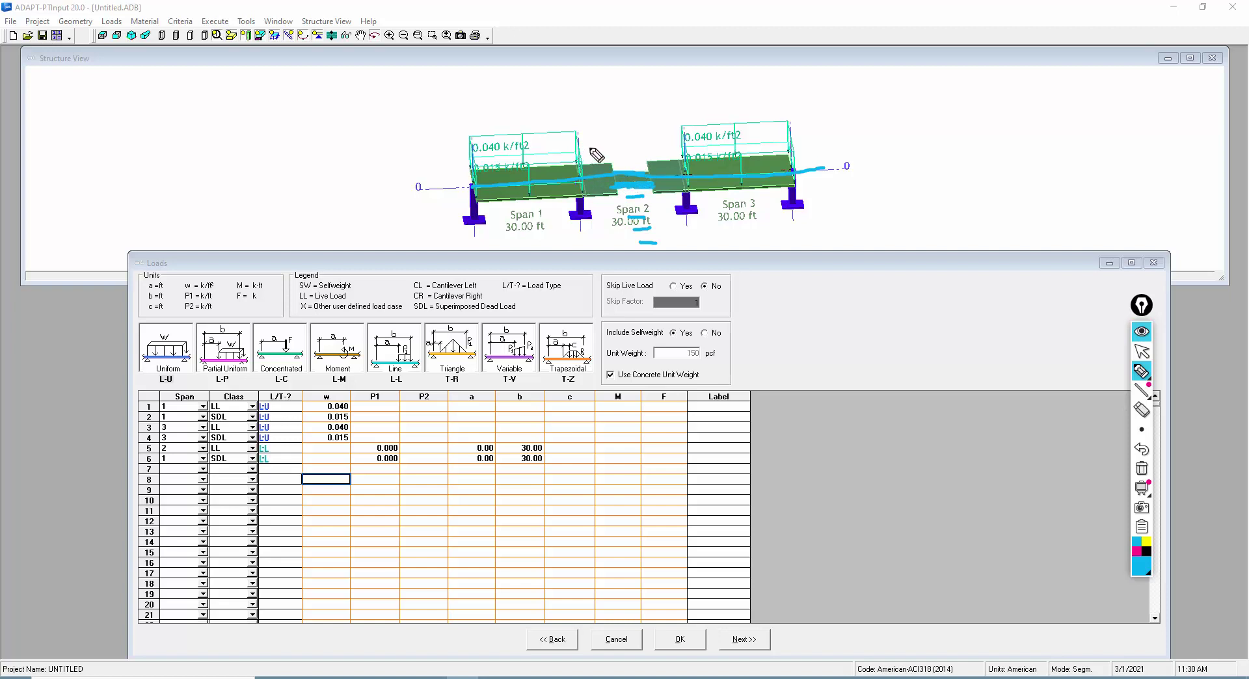
left_click_drag(590, 138, 595, 150)
left_click_drag(662, 122, 666, 140)
left_click(1141, 468)
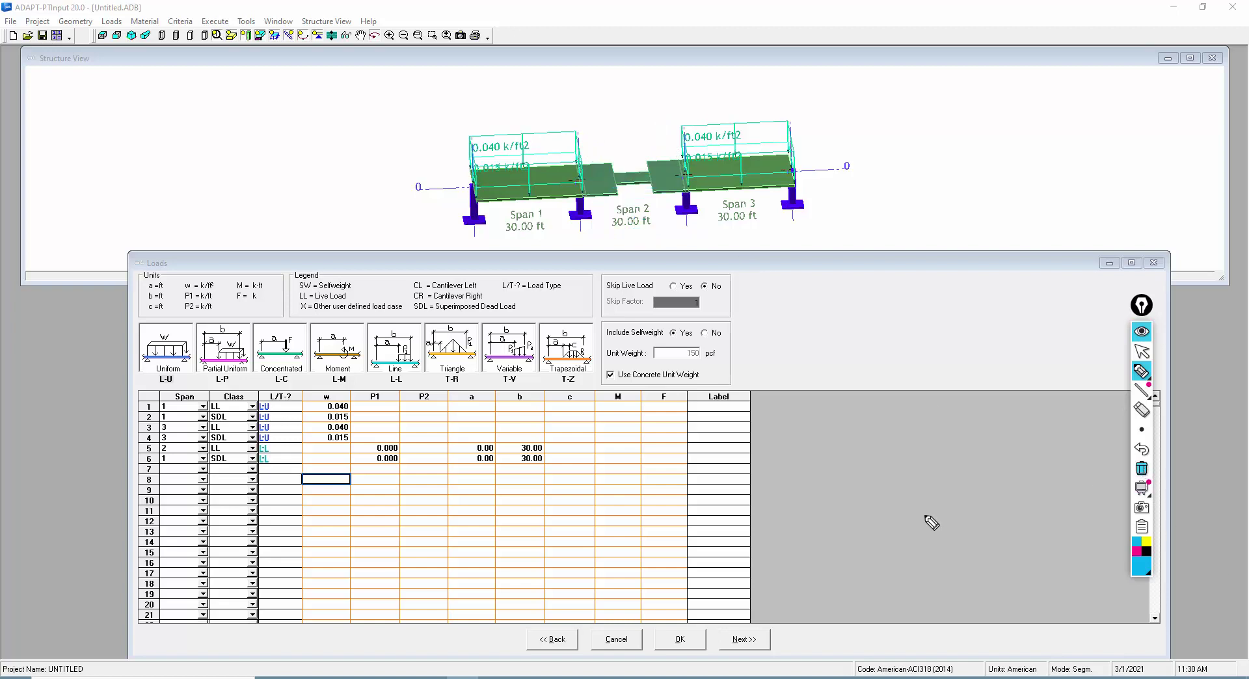
left_click(1141, 352)
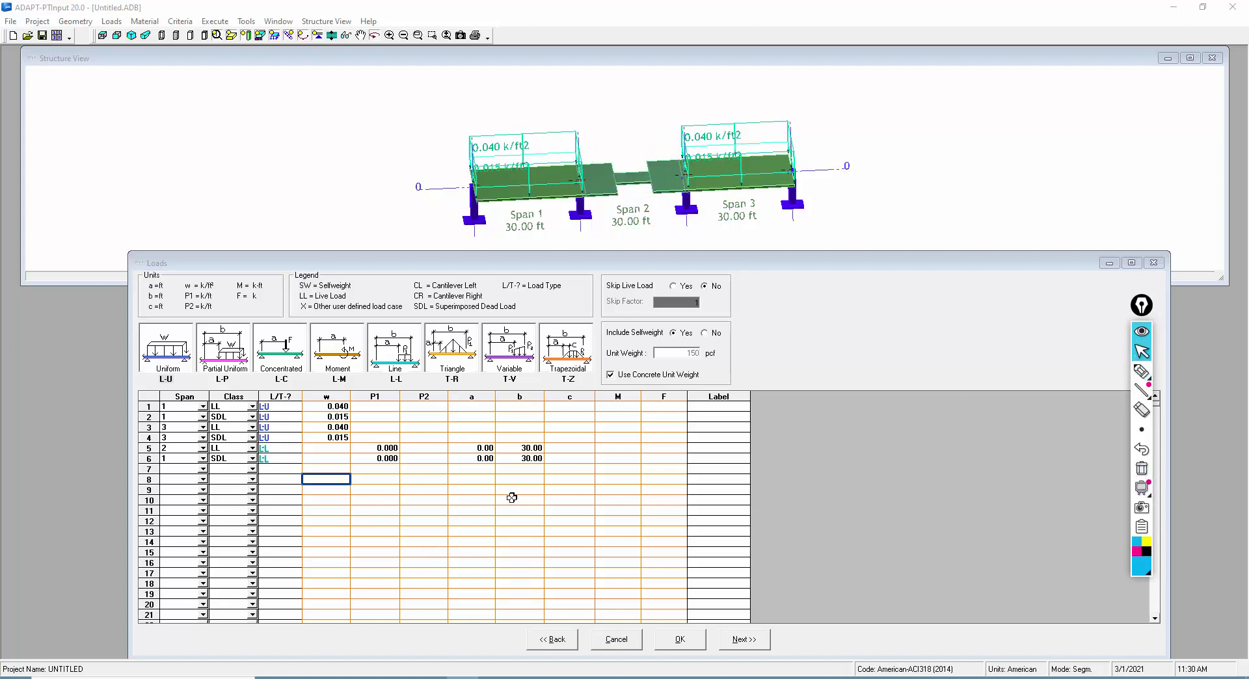
- Set P1 of the line loads to 2 k/ft for LL and 3.5 k/ft for SDL
left_click(358, 447)
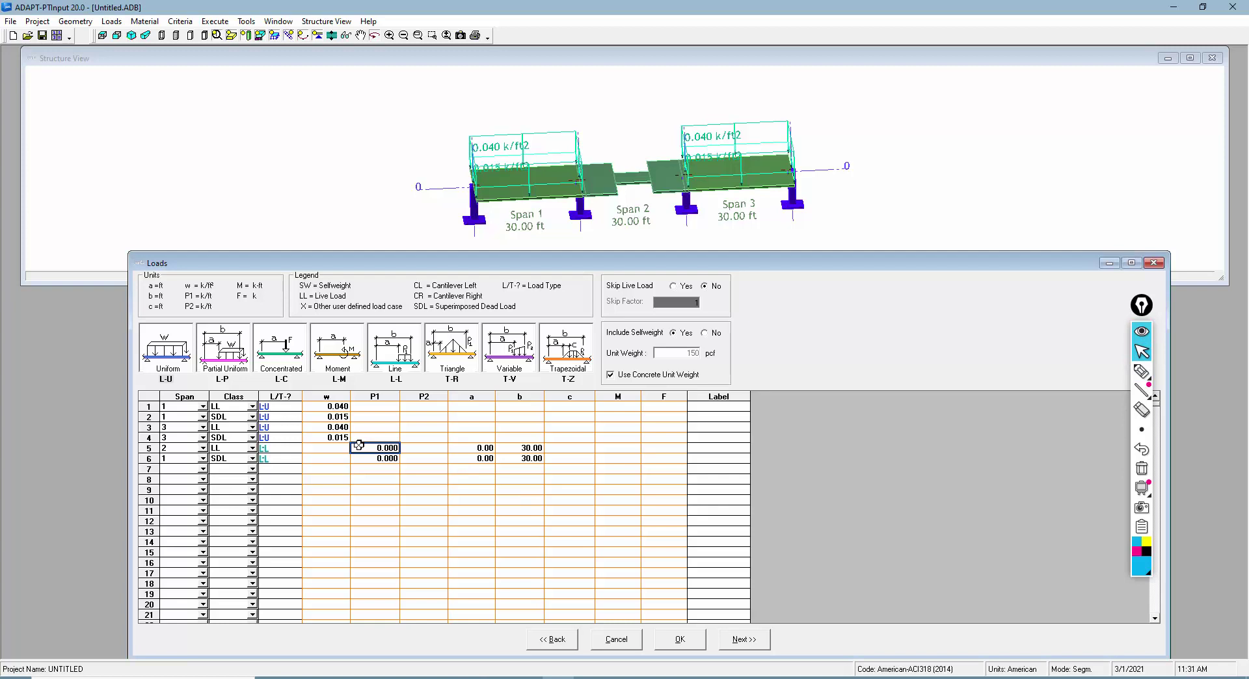
type("2")
key("Return")
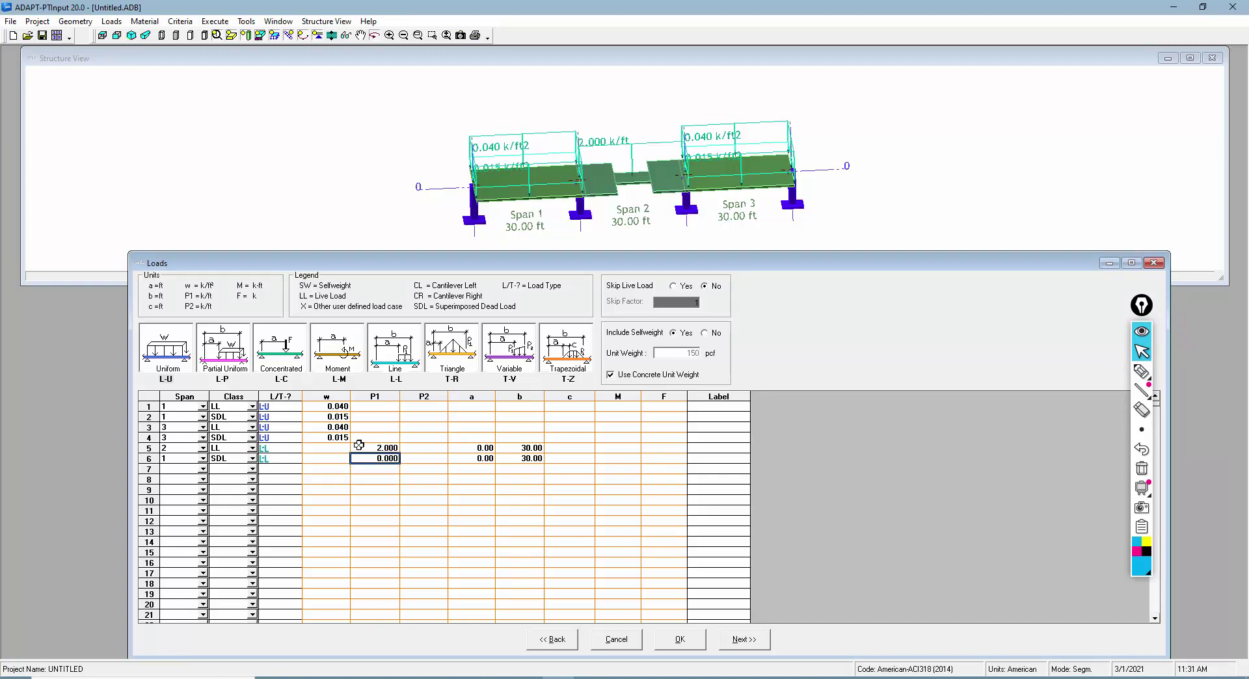
type("3.5")
key("Return")
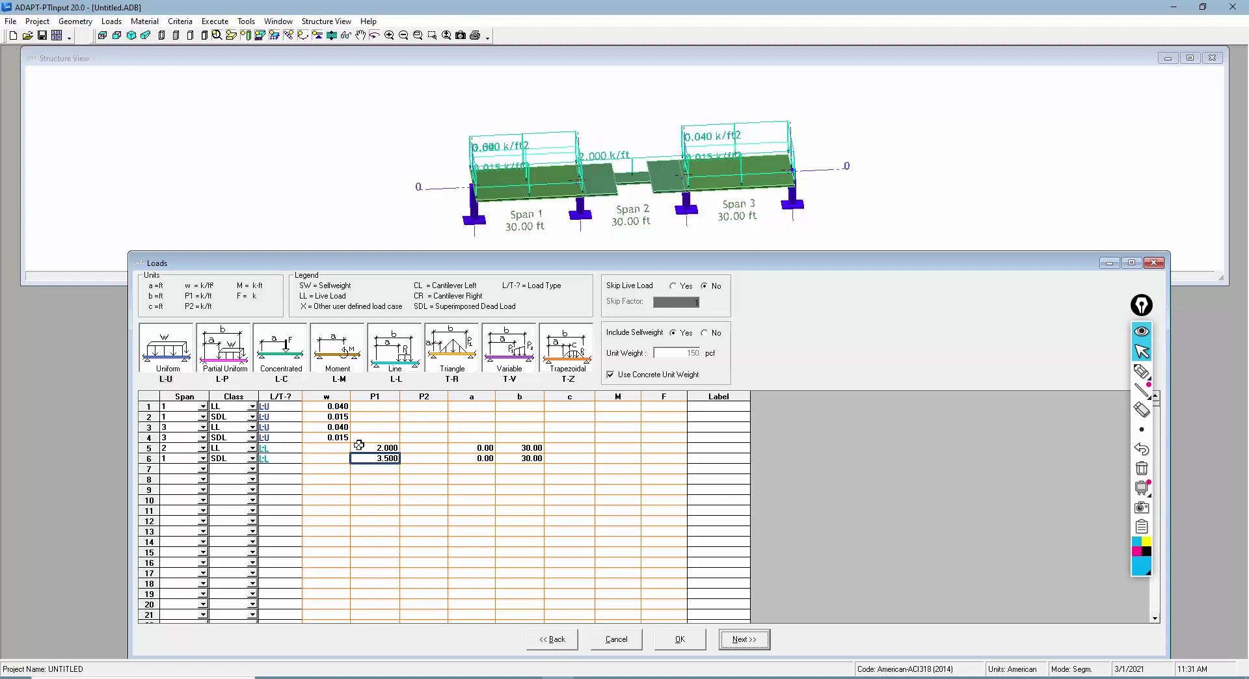
- Set the extent of the LL line load in row 5 to a = 10 ft and b = 20 ft
left_click(483, 448)
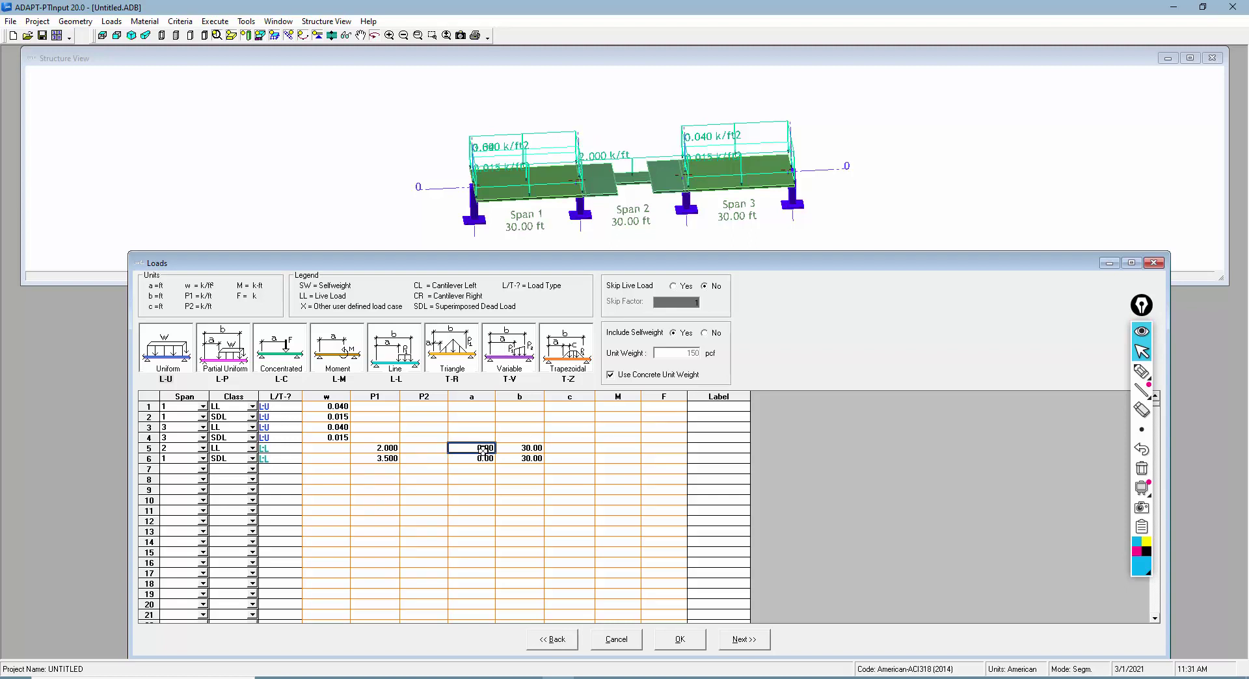
type("2")
key("Tab")
left_click(483, 449)
type("10")
key("Tab")
type("2")
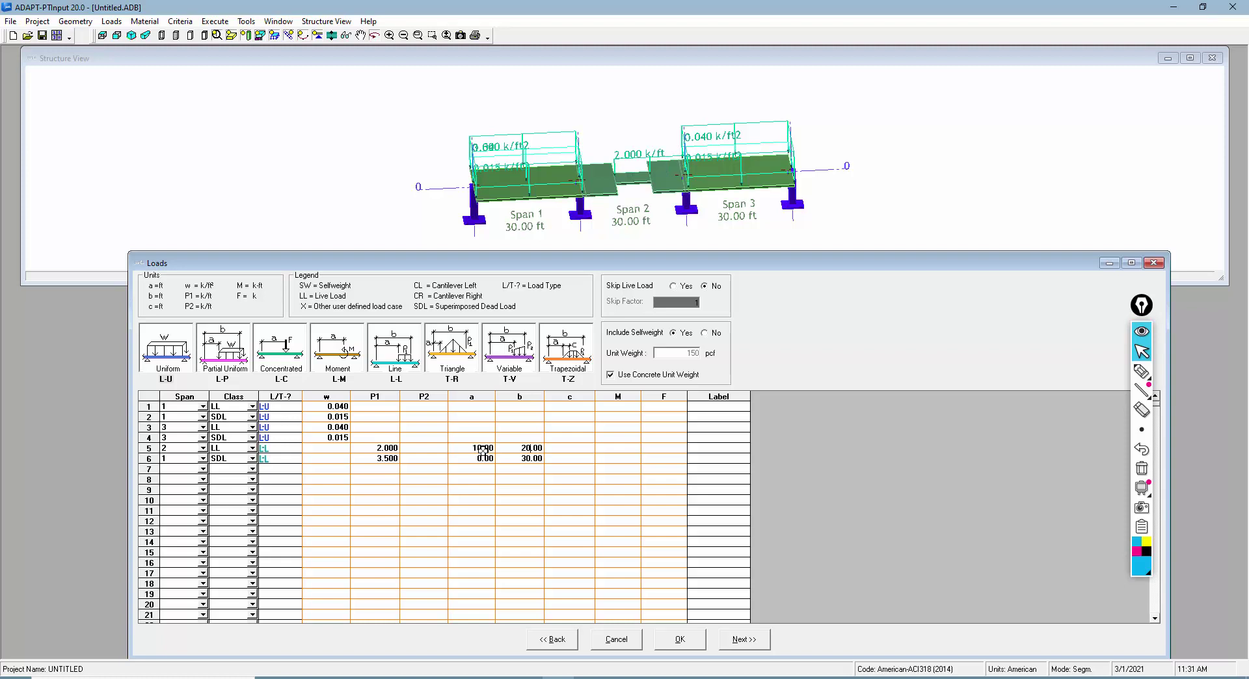
- Give the SDL line load in row 6 the distances a = 10 ft and b = 20 ft
key("Down")
key("Left")
type("1")
key("Tab")
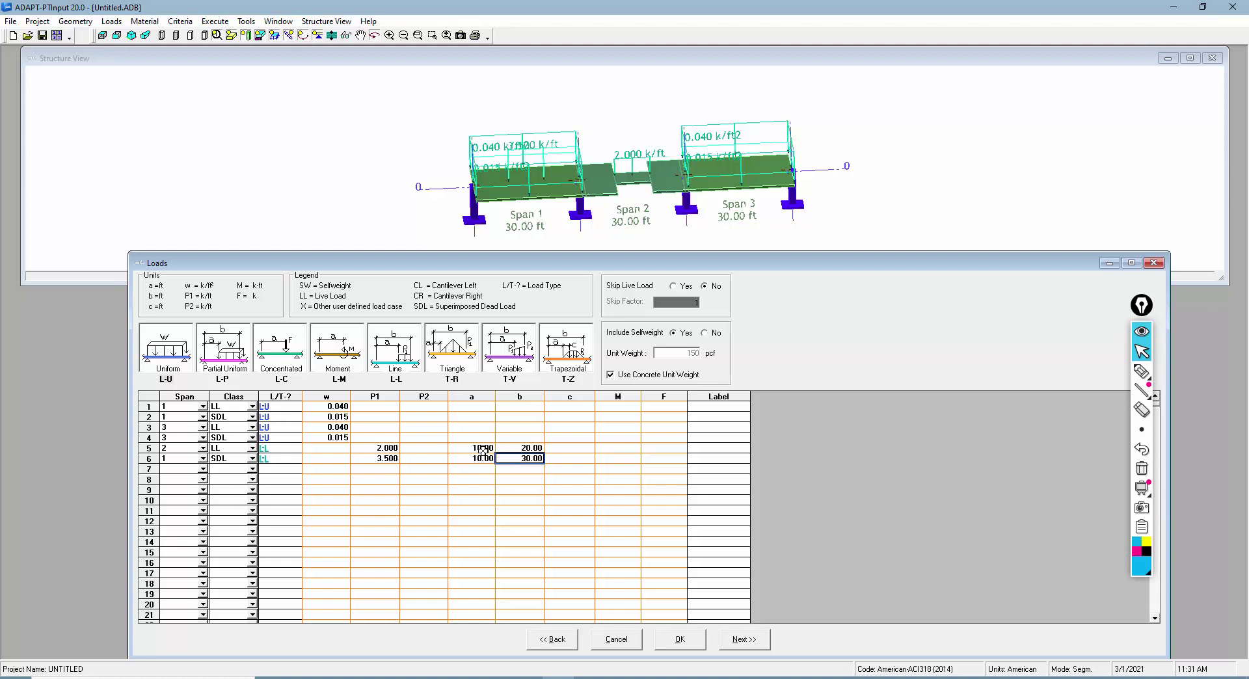
type("20")
key("Tab")
left_click(470, 551)
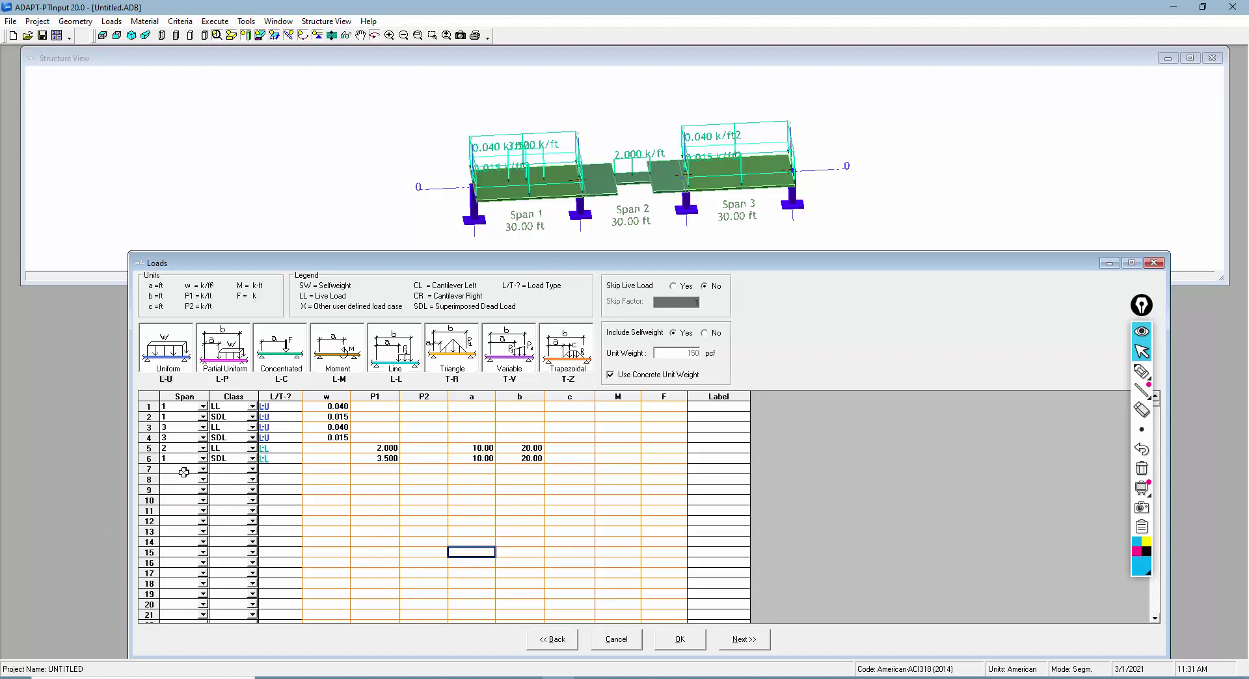
- Reassign the SDL line load in row 6 to Span 2 and enter span 2 in load row 7
left_click(169, 460)
type("2")
left_click(186, 479)
left_click(181, 469)
type("2")
left_click(485, 530)
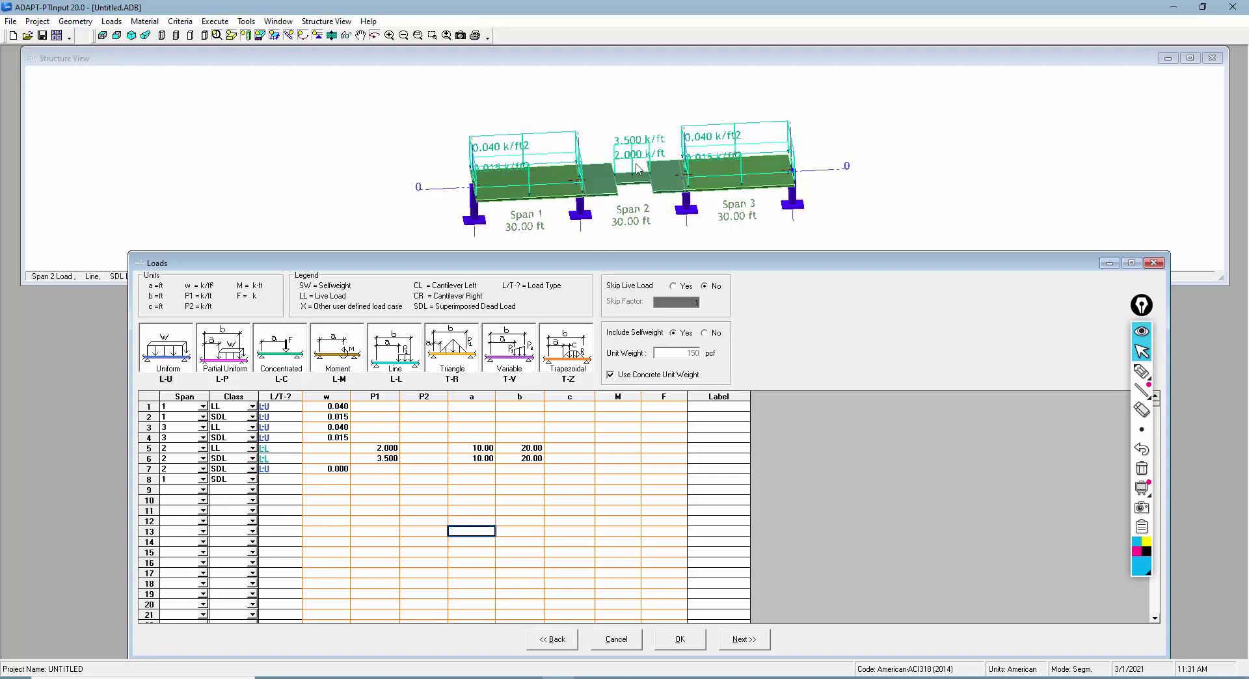
- Enter span 2 in load rows 8, 9 and 10
left_click(180, 471)
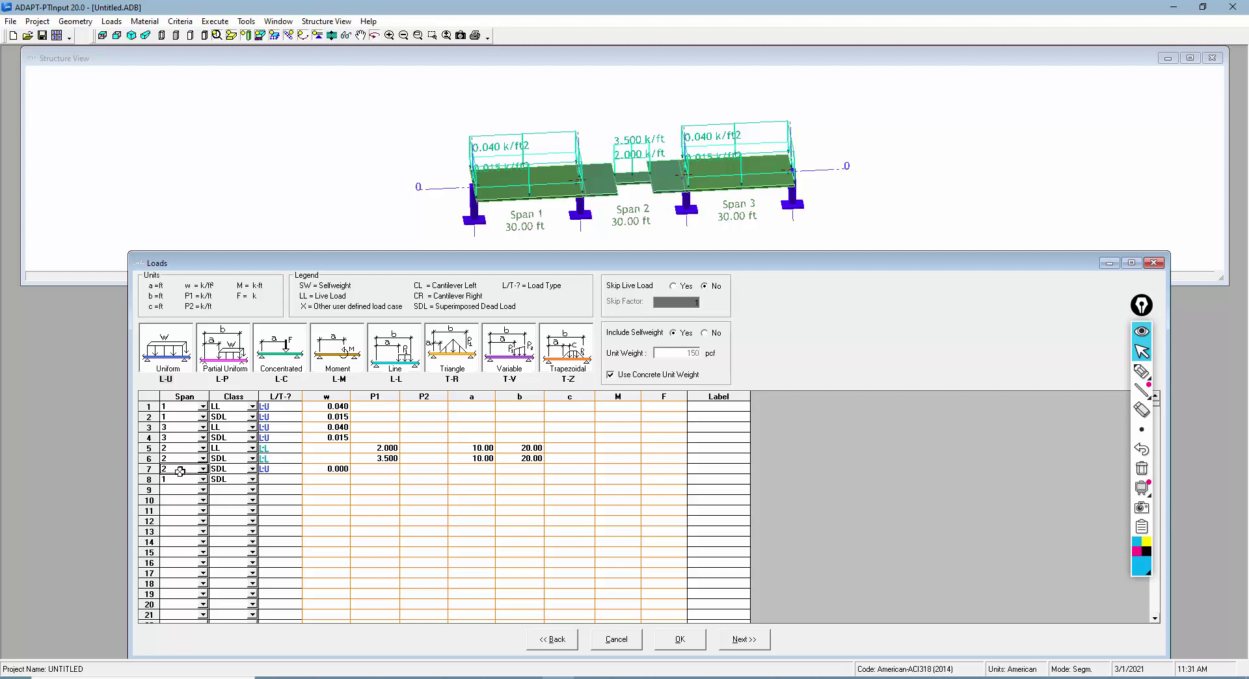
left_click(174, 481)
left_click(174, 490)
type("2")
left_click(175, 506)
left_click(176, 502)
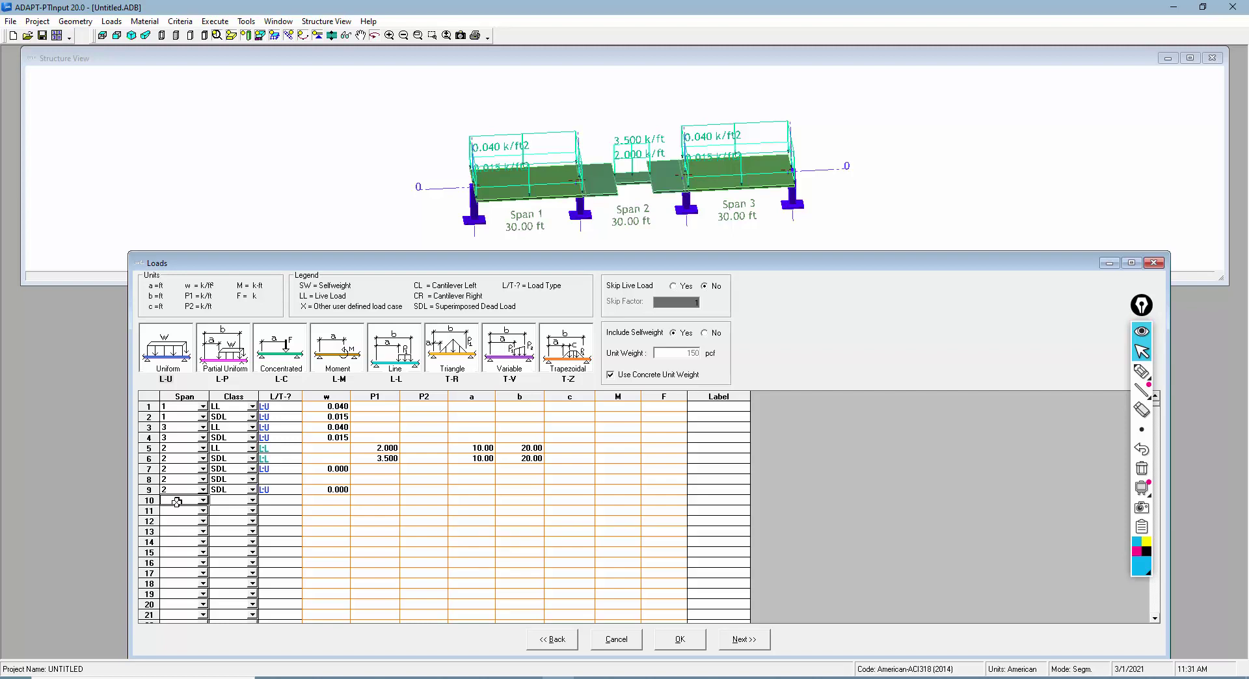
type("2")
- Classify the Span 2 loads in rows 7 and 9 as LL and the load in row 10 as SDL
left_click(219, 469)
left_click(251, 469)
left_click(236, 487)
left_click(251, 490)
left_click(223, 510)
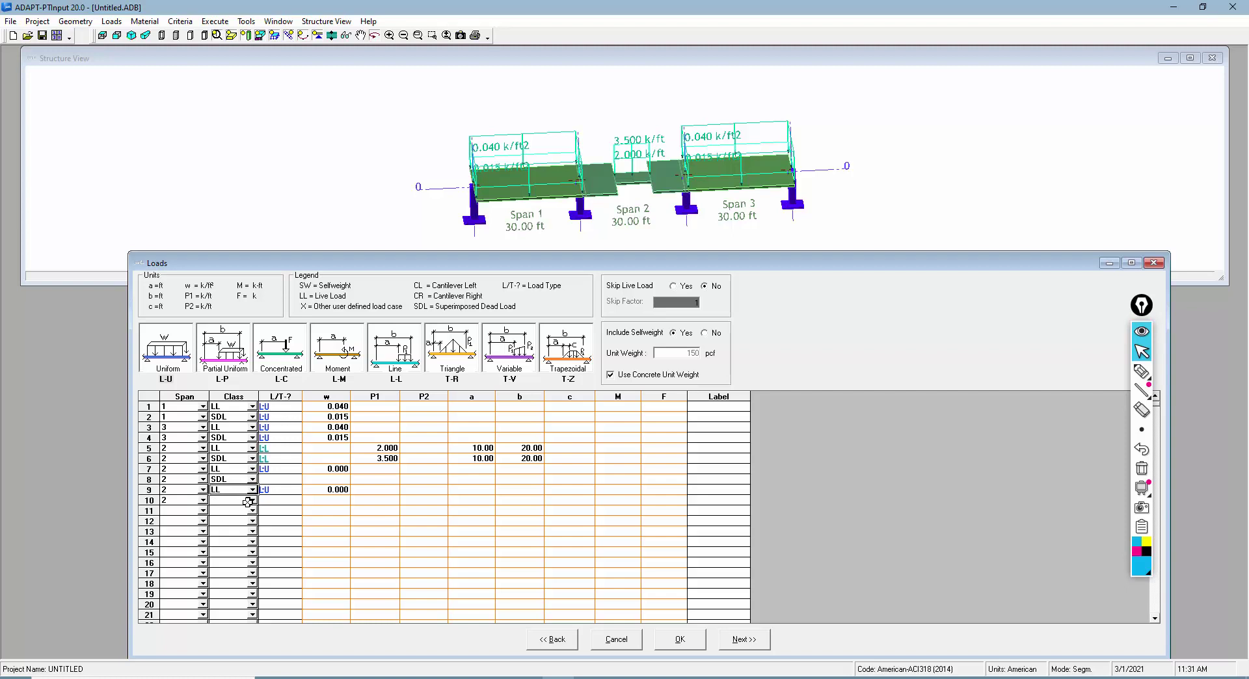
left_click(227, 500)
left_click(225, 510)
- Set the load type of the Span 2 SDL loads in rows 8 and 10 to uniform L-U
left_click(287, 522)
left_click(280, 478)
left_click(280, 478)
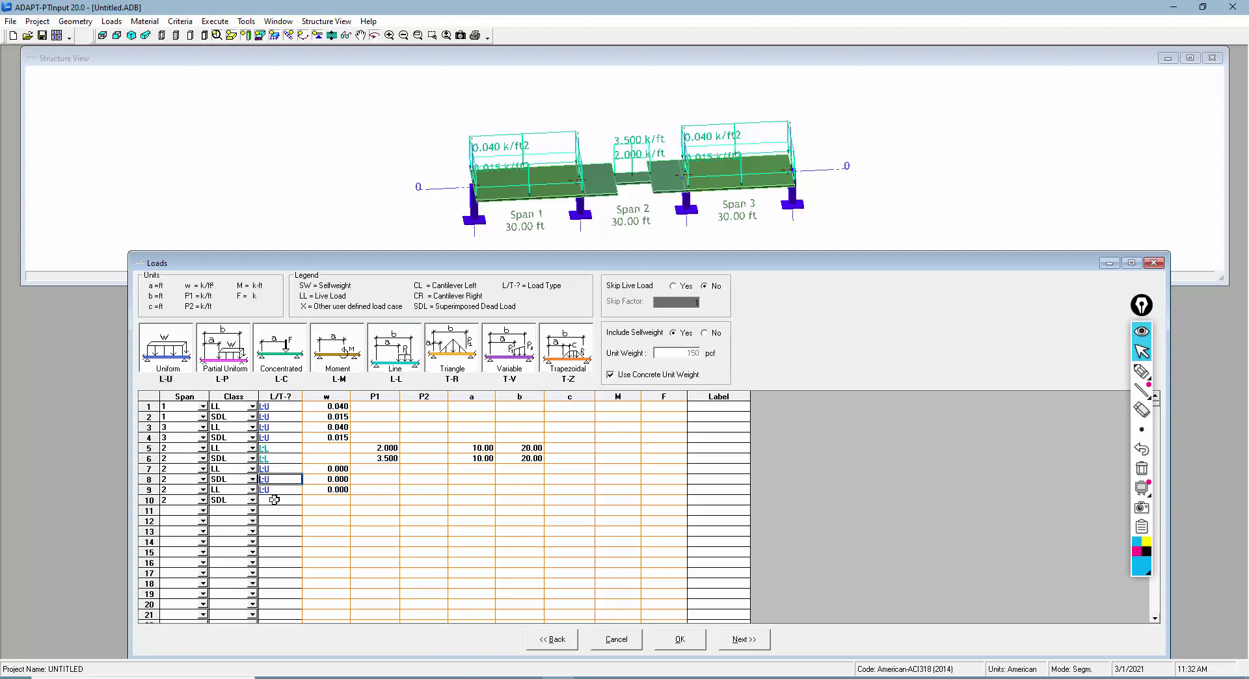
left_click(274, 500)
type("u")
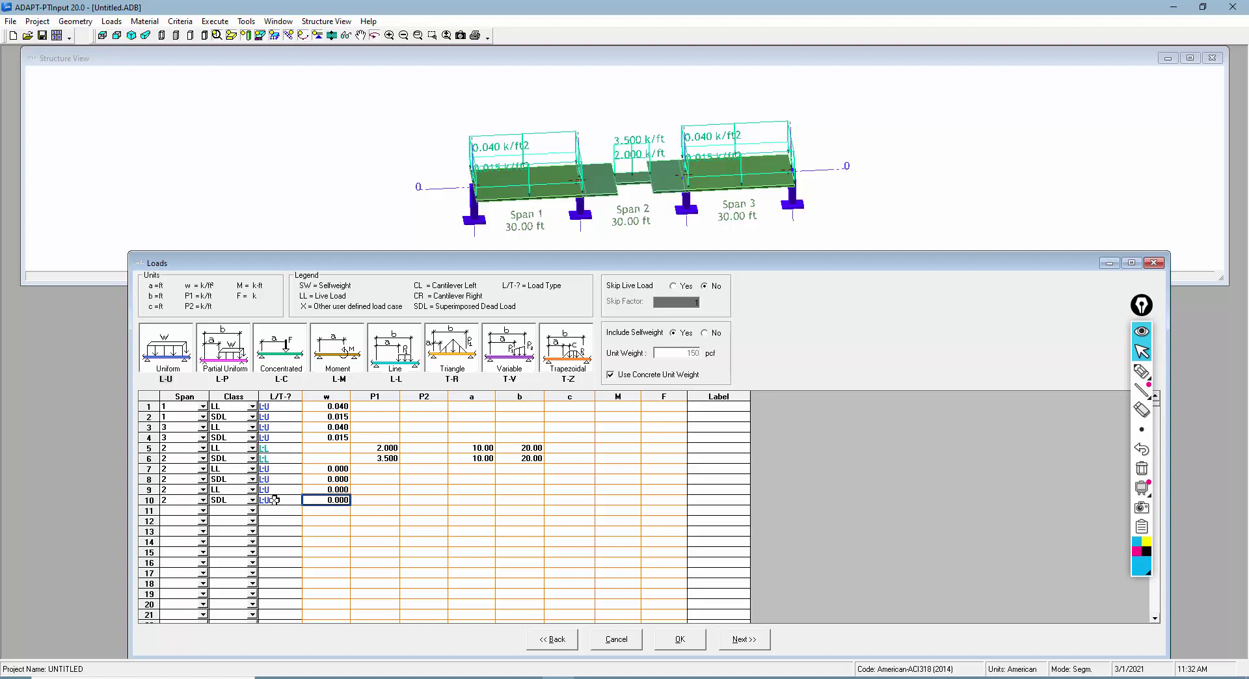
- Change the load type of rows 7 through 10 to partial uniform L-P
left_click(434, 550)
left_click(271, 472)
key("Down")
type("p")
key("Down")
type("p")
key("Down")
type("p")
key("Down")
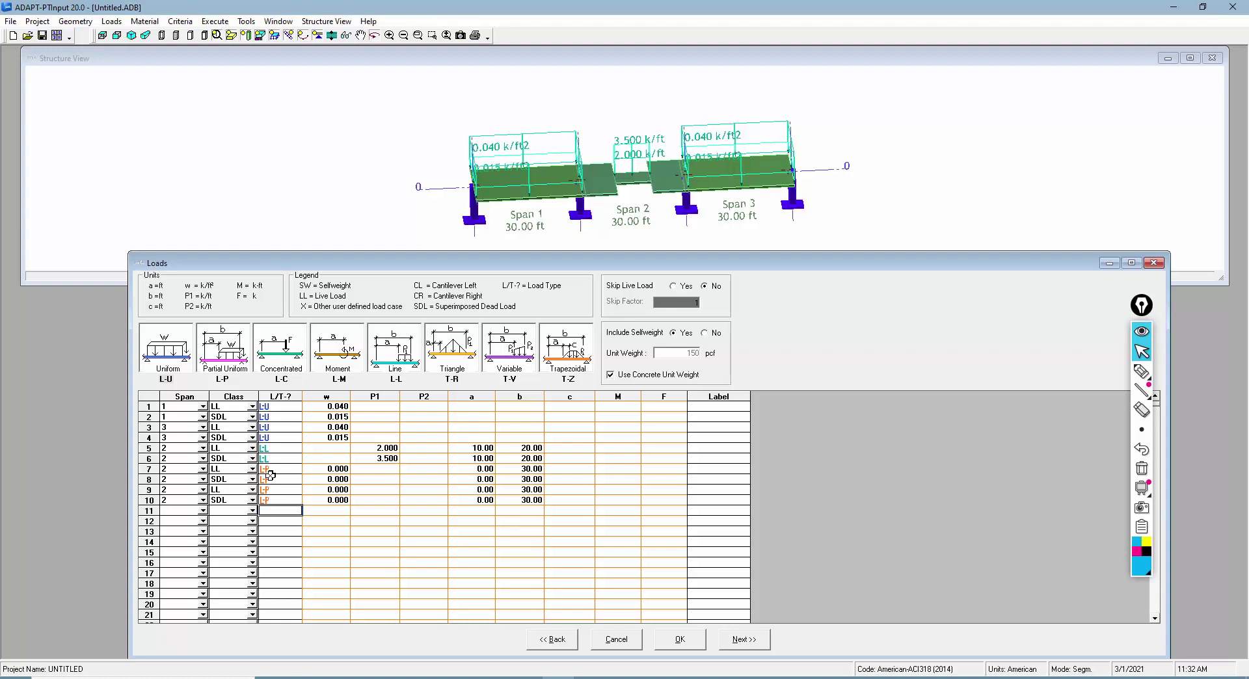
- Set w of the Span 2 partial uniform loads to 0.040 k/ft² for both LL rows and 0.015 k/ft² for both SDL rows
left_click(270, 475)
key("Right")
key("Up")
key("F2")
key("Return")
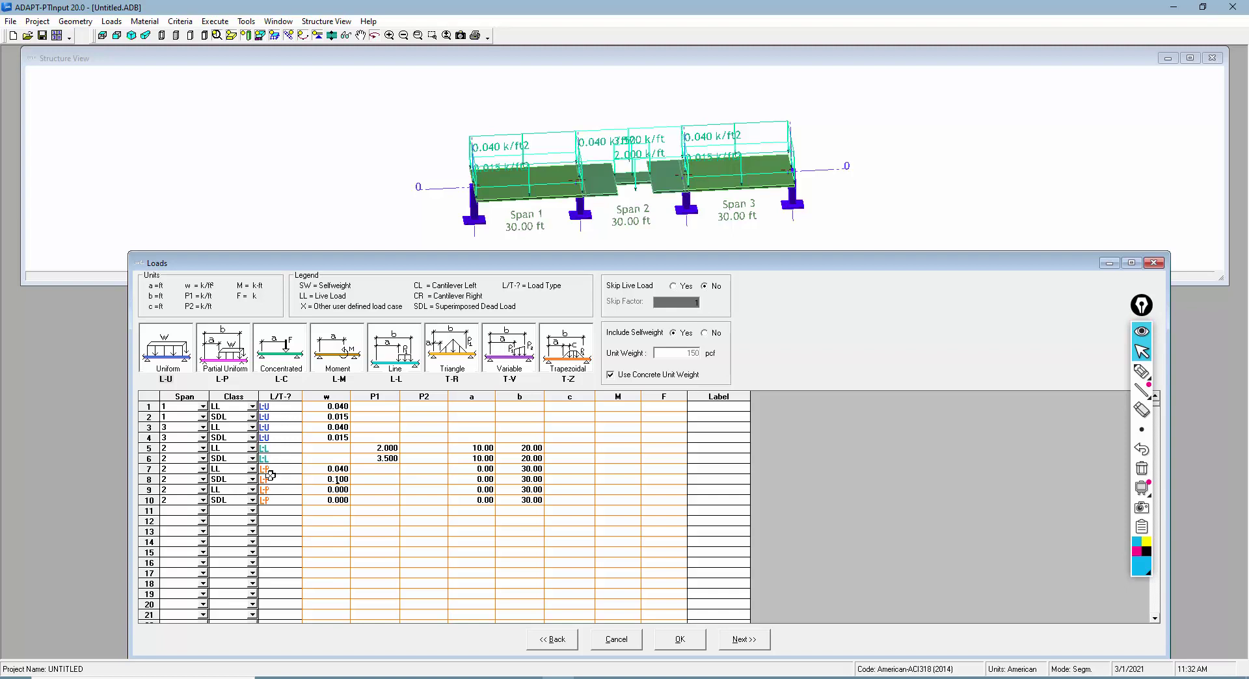
type("0.015")
key("Return")
key("Up")
key("Down")
key("Down")
key("Return")
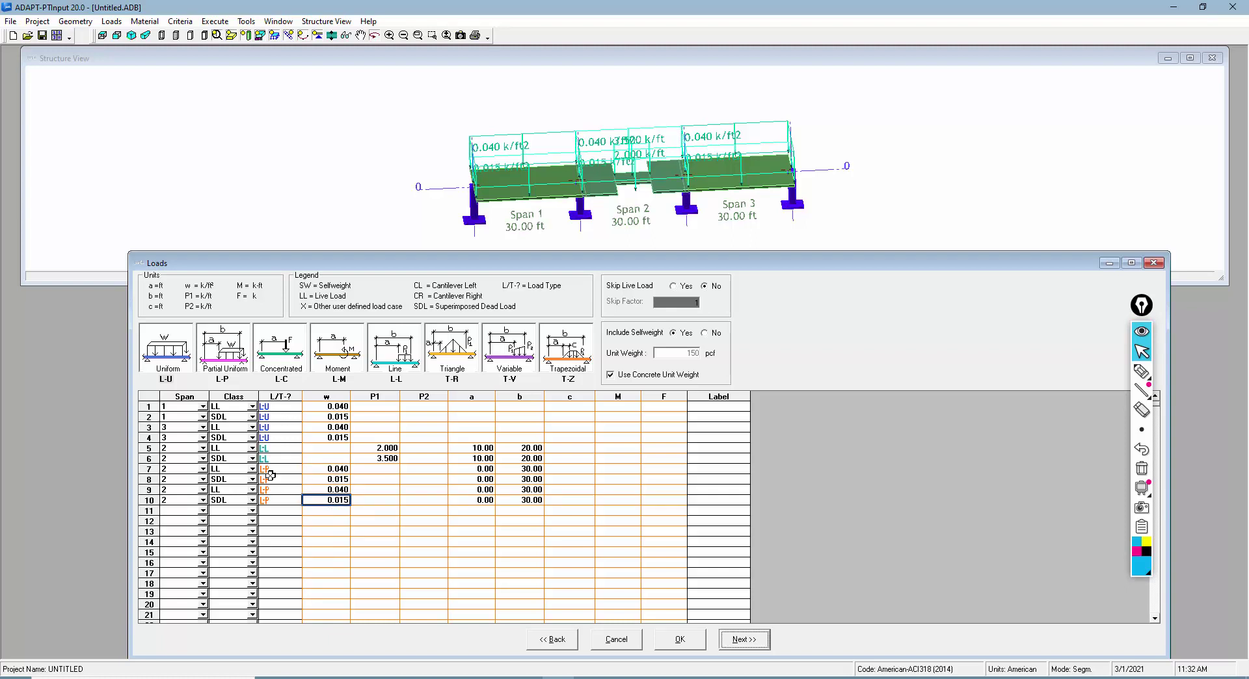
left_click(466, 560)
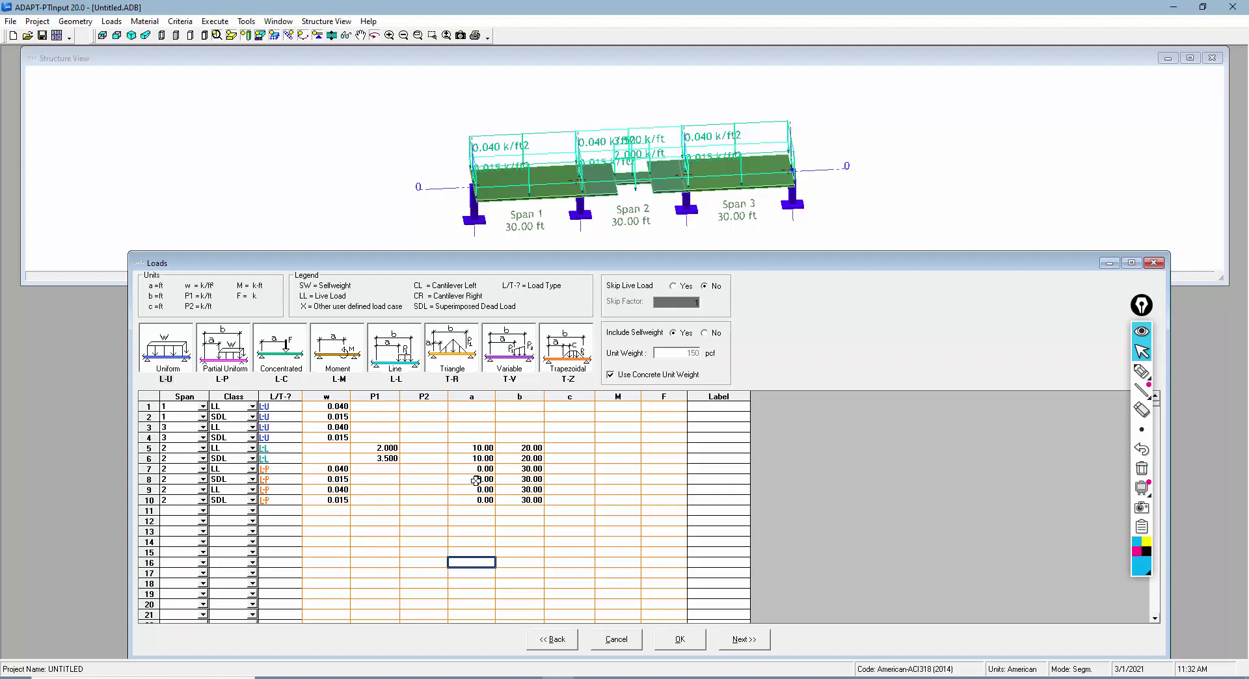
- Set the end distance b of the partial uniform loads in rows 7 and 8 to 10 ft
left_click(482, 468)
key("Tab")
type("10")
key("Return")
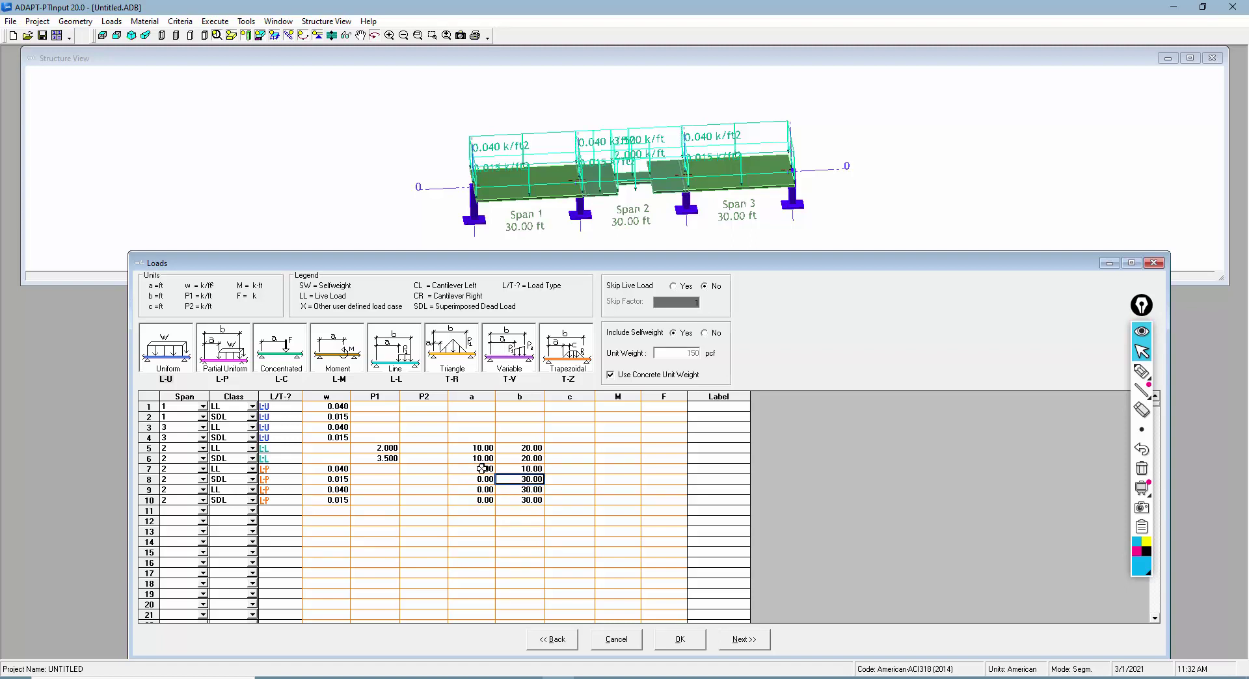
type("1")
key("Return")
- Set the start distance a of the partial uniform loads in rows 9 and 10 to 20 ft, and continue to the concrete material inputs
key("Left")
type("2")
key("Return")
key("Down")
key("Left")
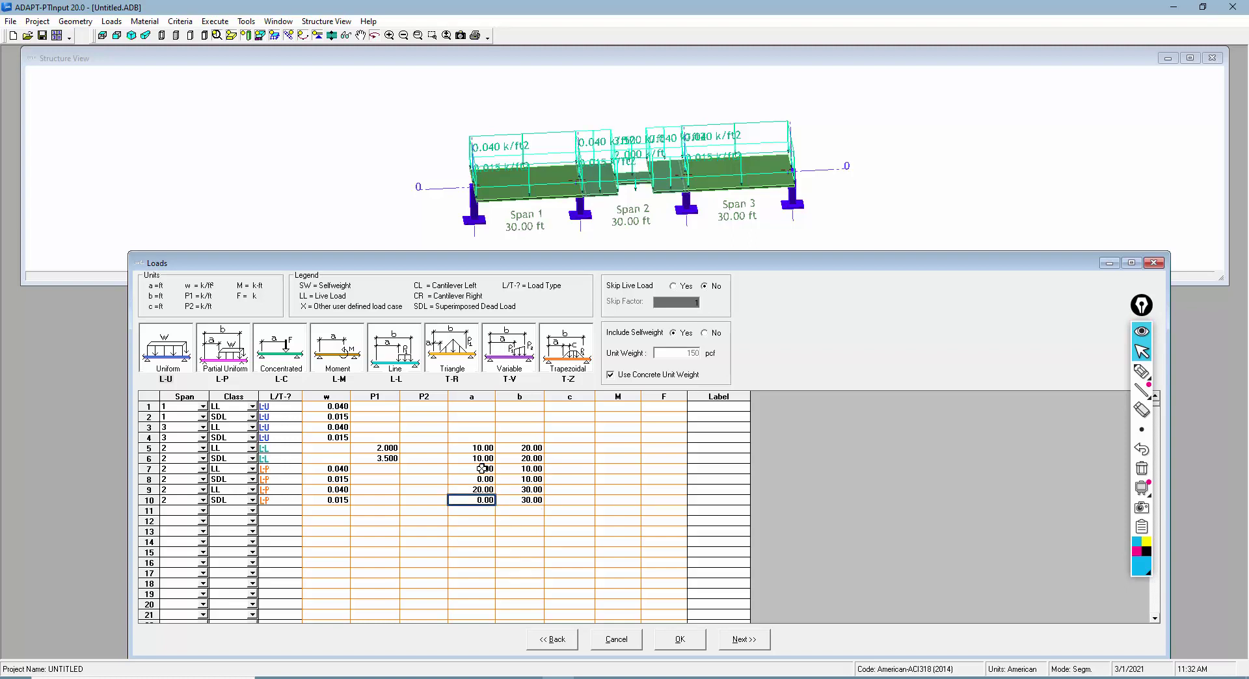
type("20")
key("Return")
key("Left")
key("Left")
key("Left")
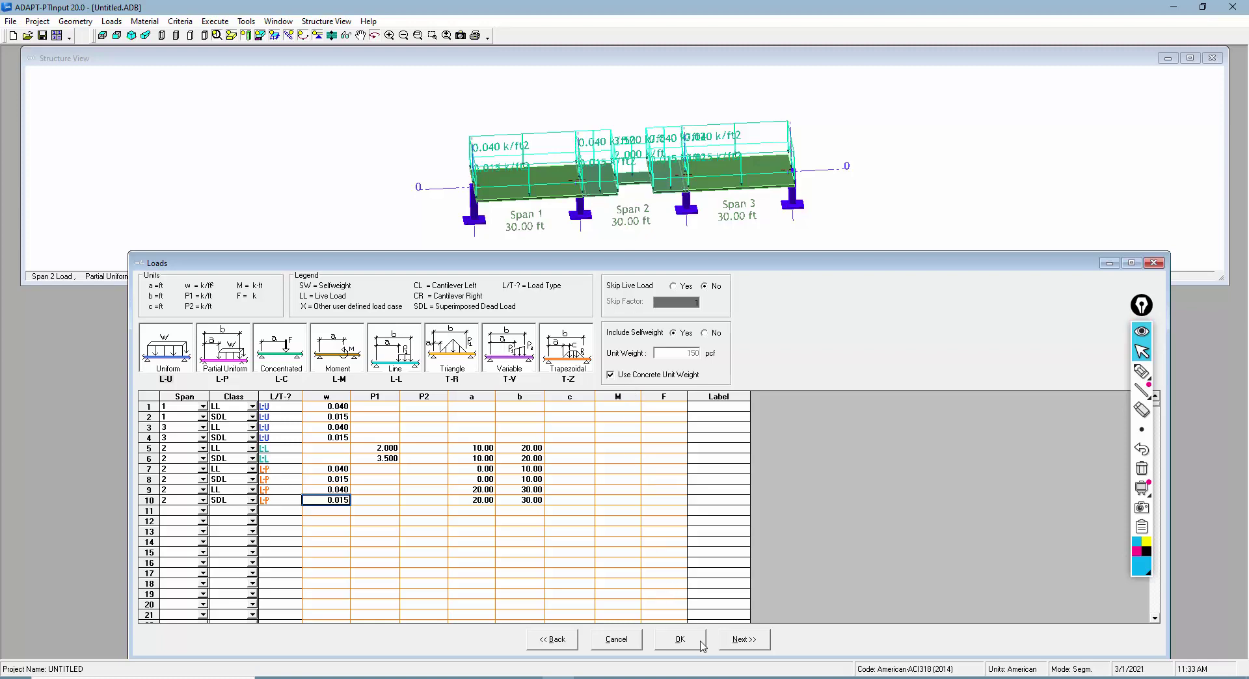
left_click(729, 644)
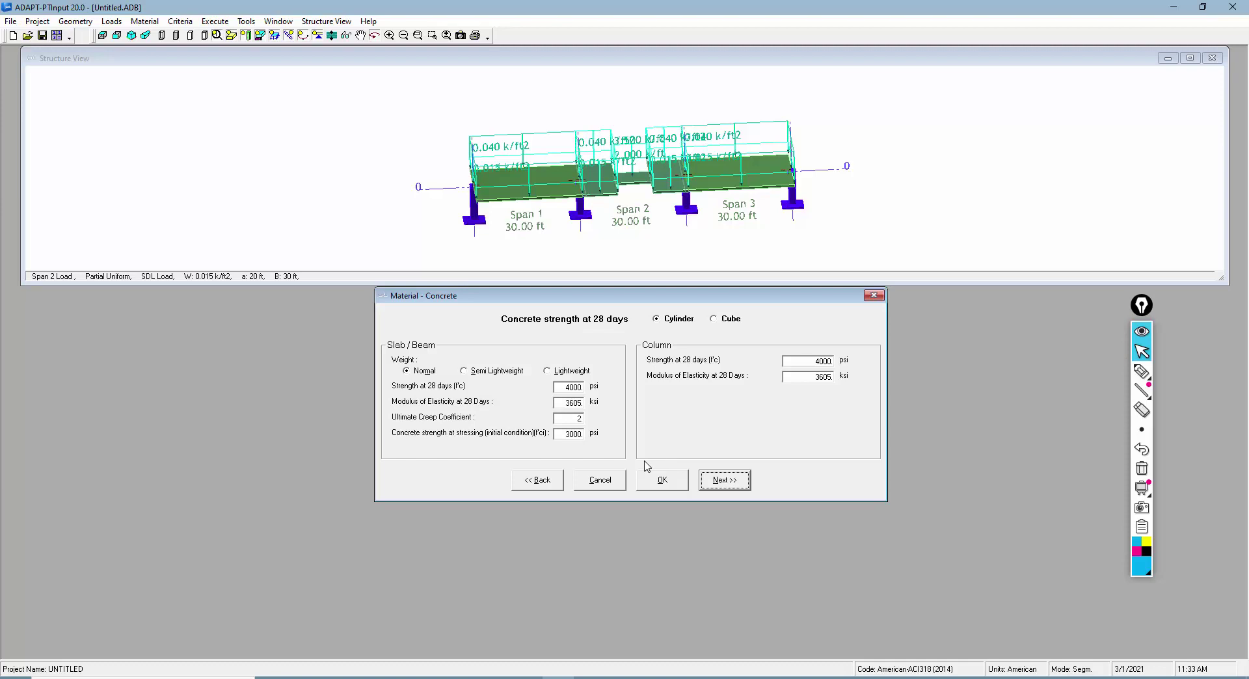
- Accept the concrete, reinforcement and post-tensioning material settings and continue to the base non-prestressed reinforcement inputs
left_click(721, 482)
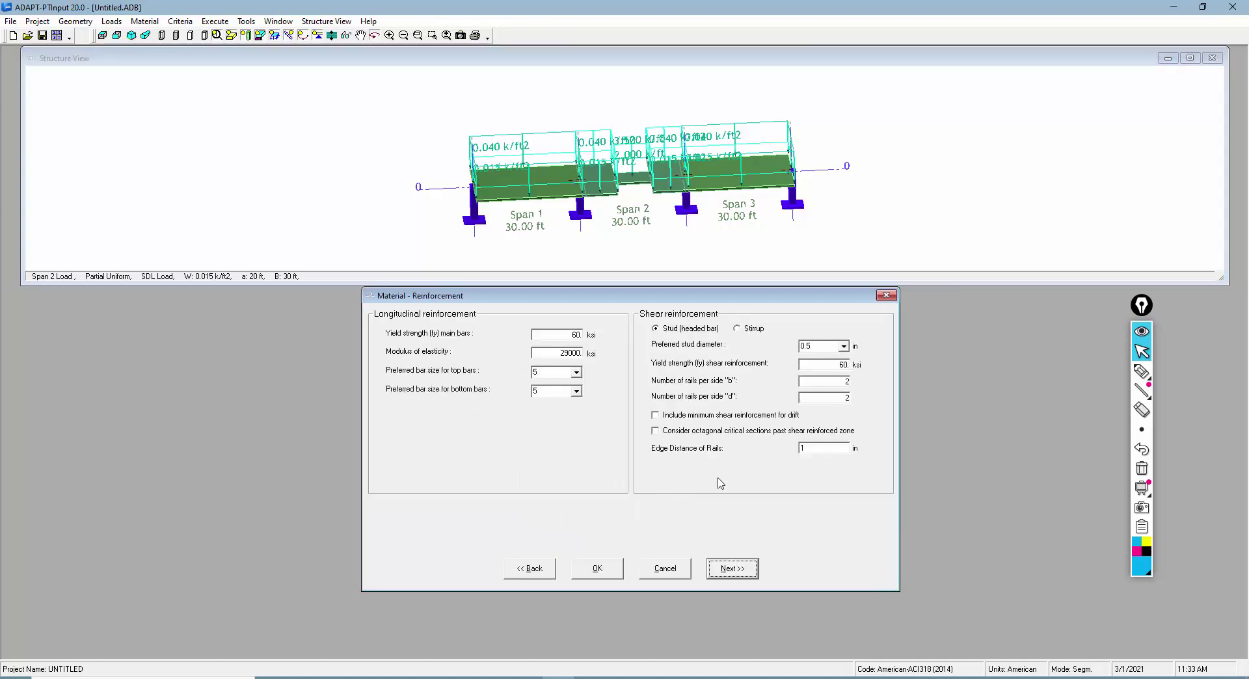
left_click(733, 570)
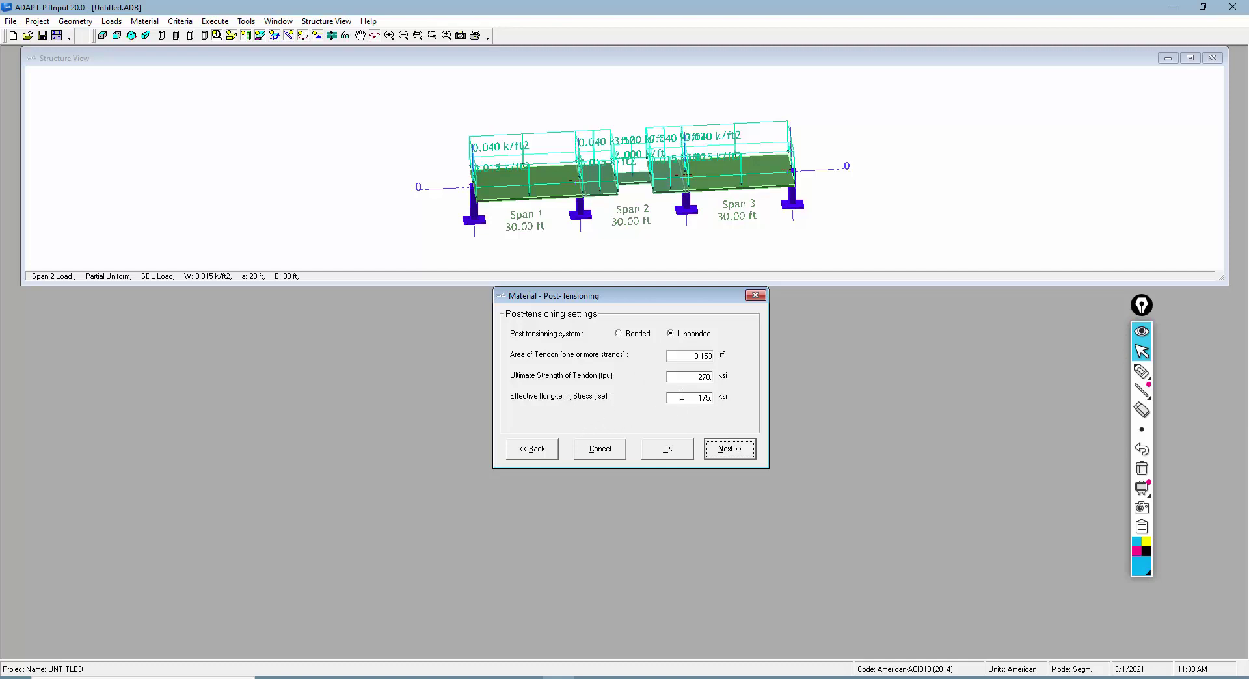
left_click_drag(670, 398, 727, 398)
left_click(737, 449)
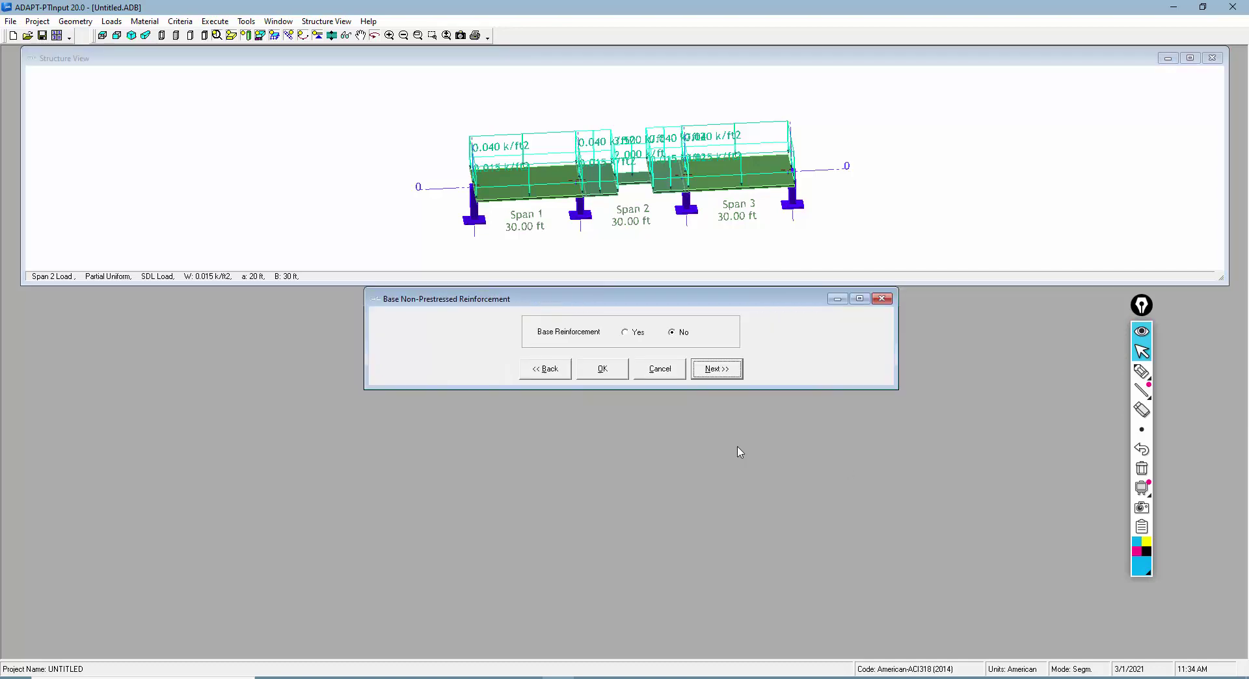
- Enable base reinforcement and define row 1 as a mesh with its first end in span 1 at X1/L 0.00
left_click(630, 333)
left_click_drag(594, 225, 554, 229)
scroll(596, 203, "up", 1)
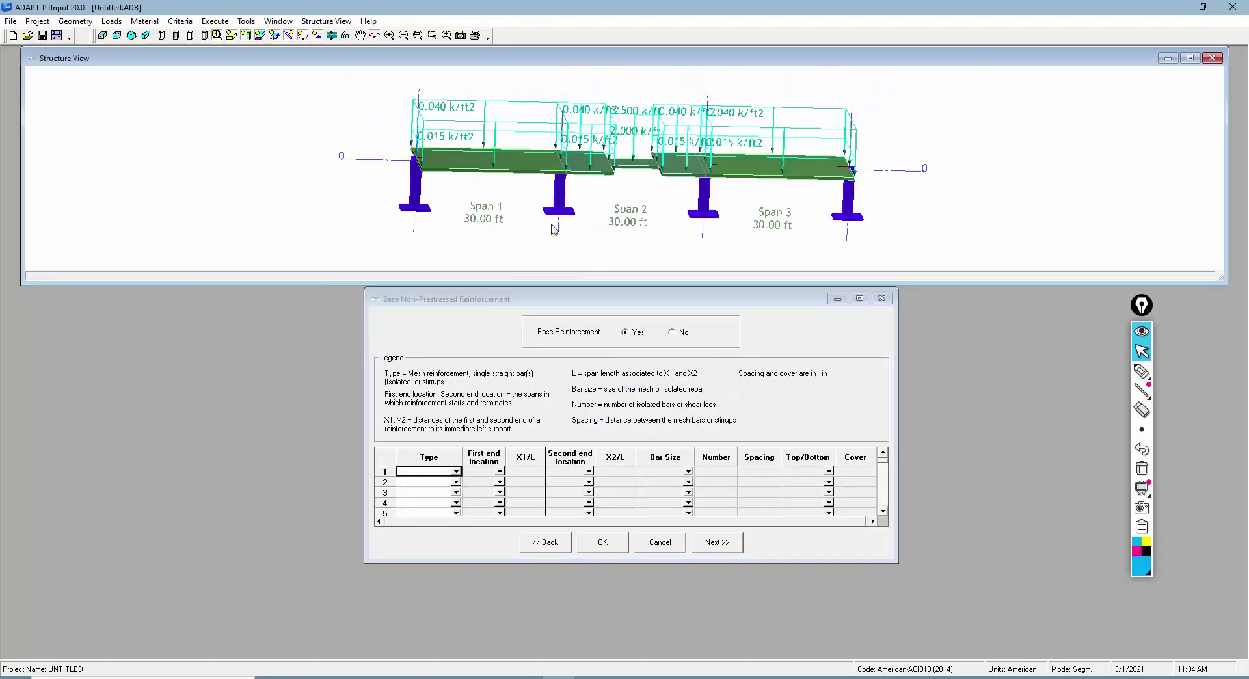
left_click(456, 472)
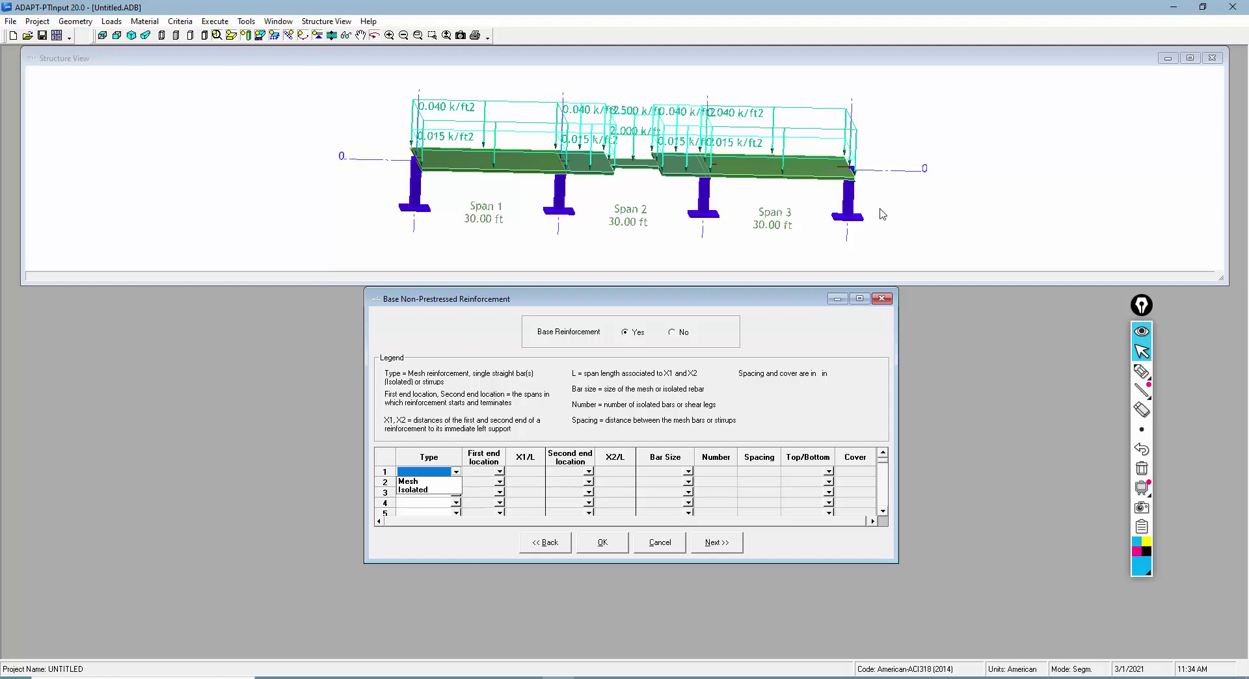
left_click(410, 481)
left_click(484, 472)
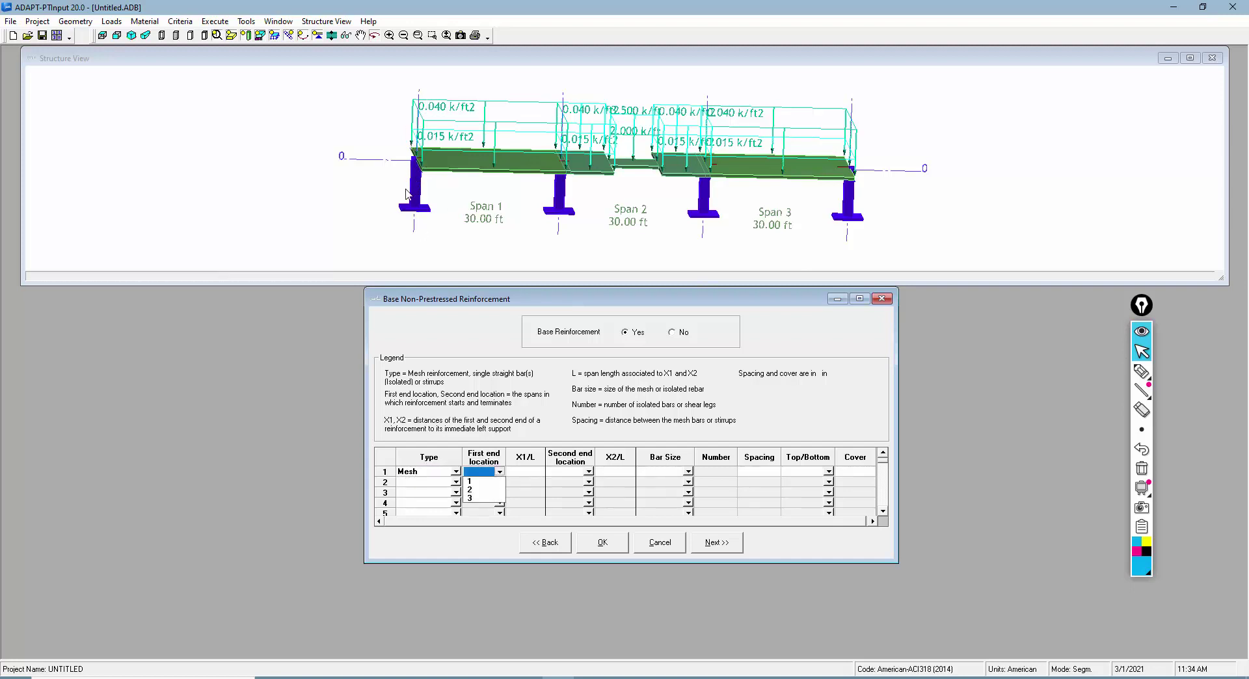
left_click(473, 481)
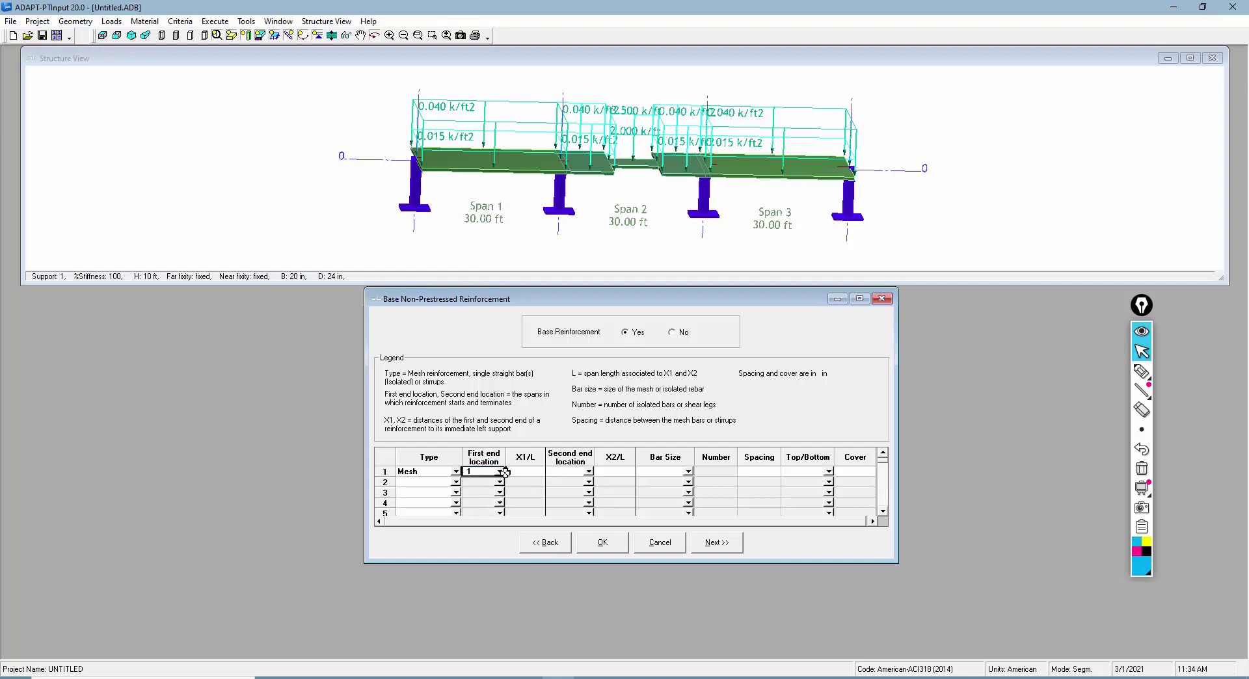
left_click(519, 474)
left_click(519, 476)
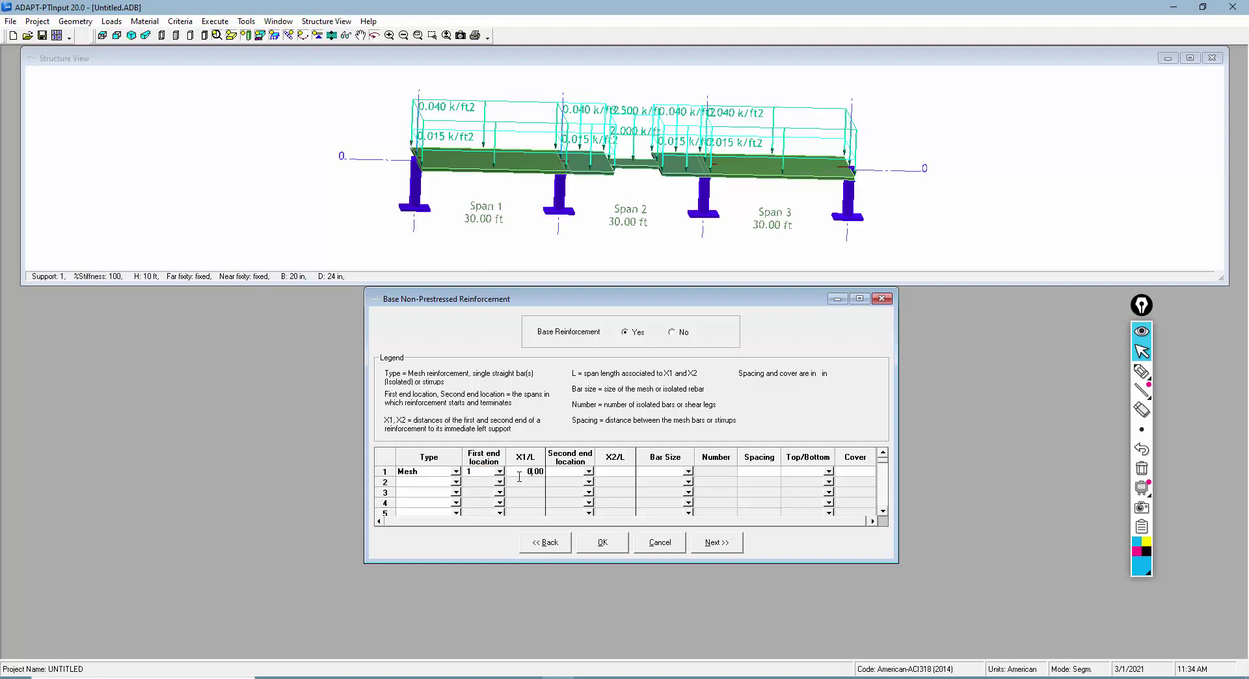
- Set the second end of the row 1 mesh to span 3 at X2/L 1.00
left_click(587, 477)
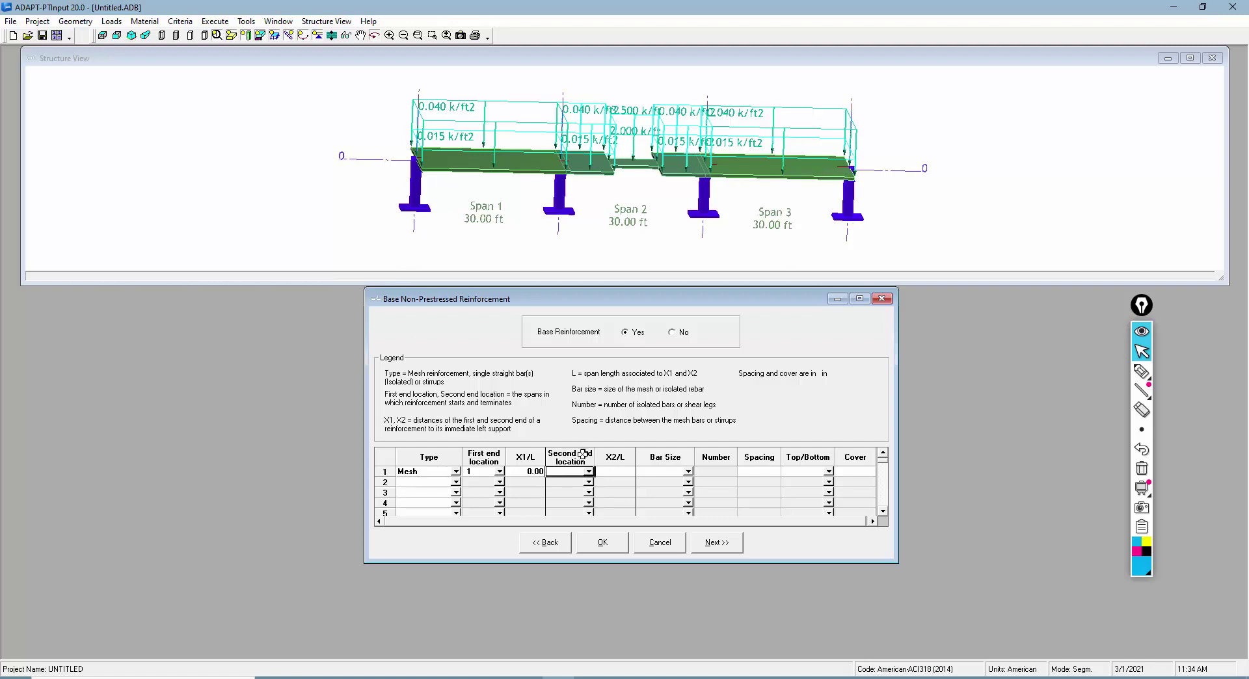
left_click(589, 475)
left_click(565, 501)
left_click(606, 471)
type("1")
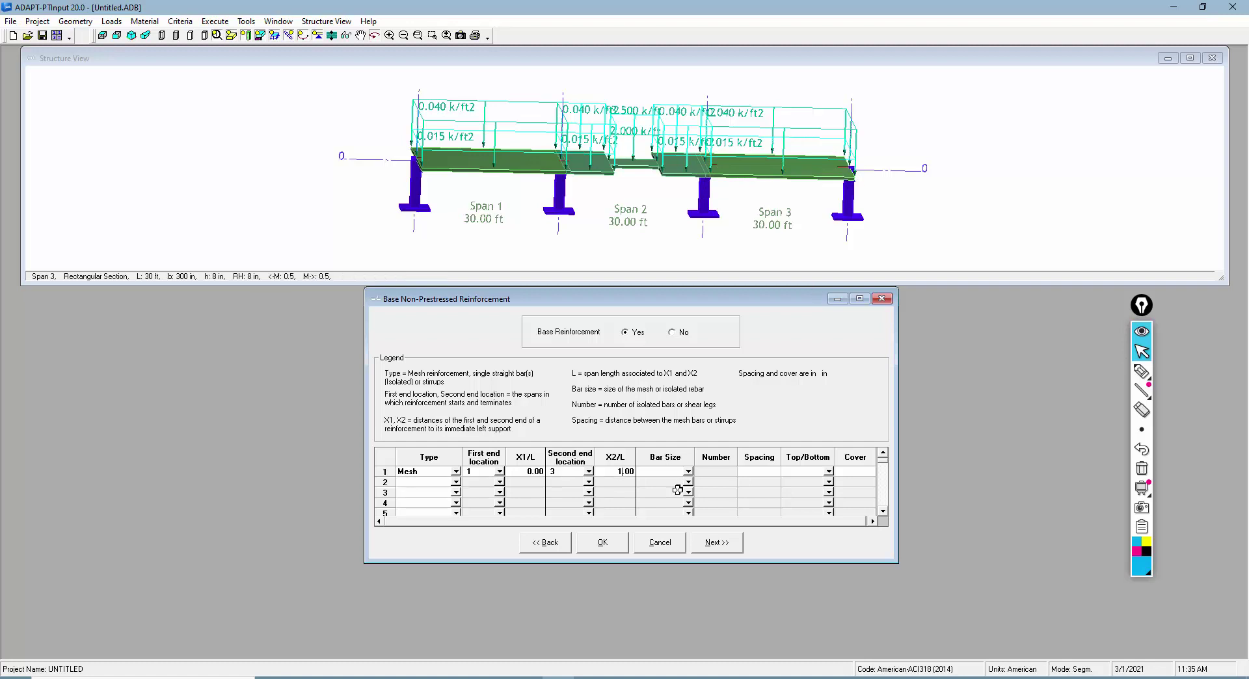
- Give the row 1 mesh bar size 5, 12 in spacing, Bottom placement and 0.75 in cover
left_click(688, 471)
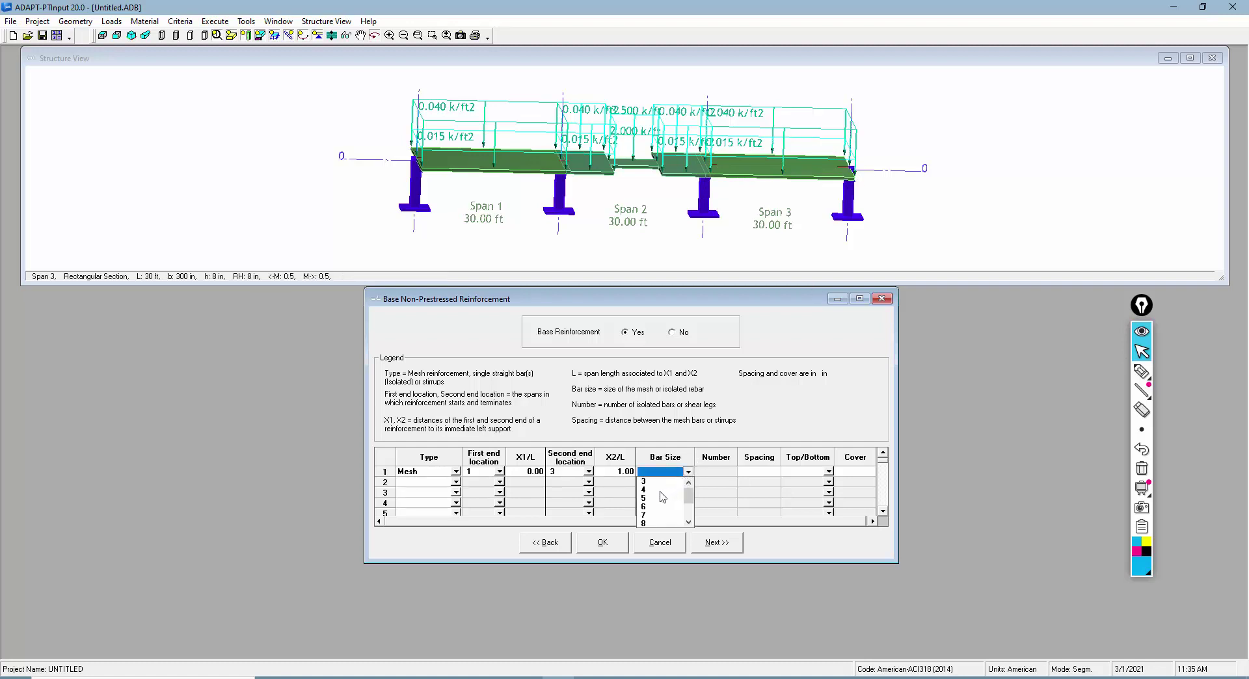
left_click(647, 498)
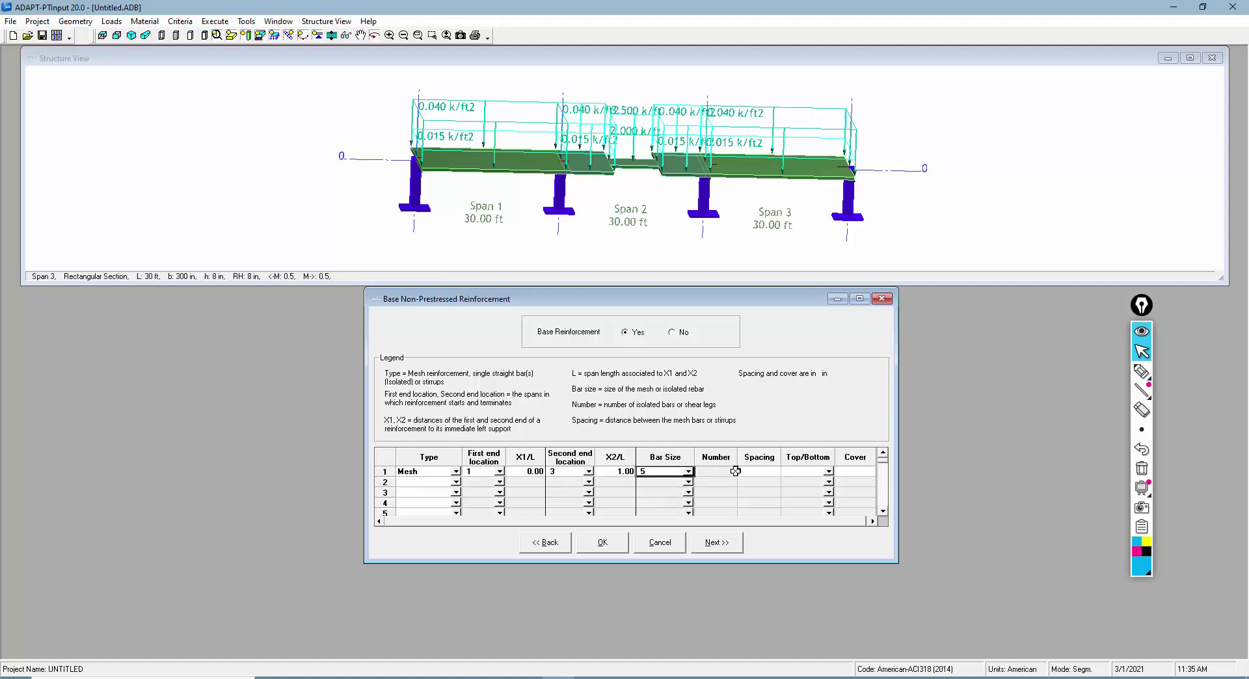
left_click(756, 473)
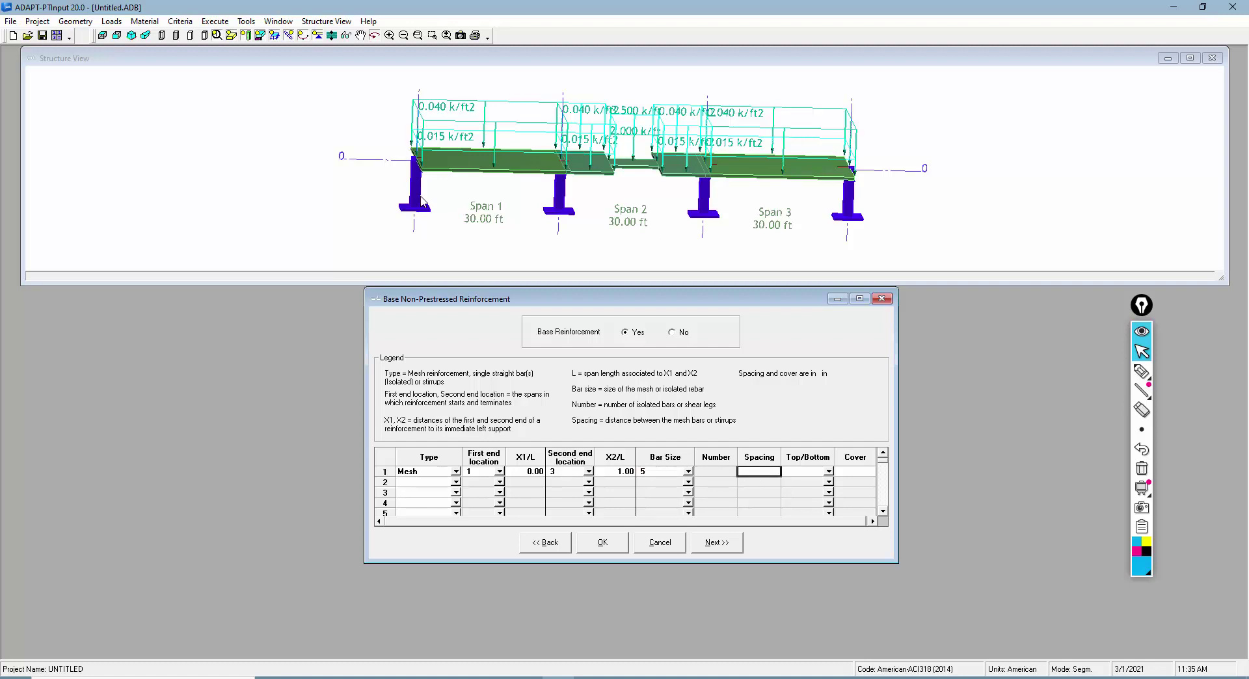
type("12.00")
left_click(829, 471)
left_click(800, 491)
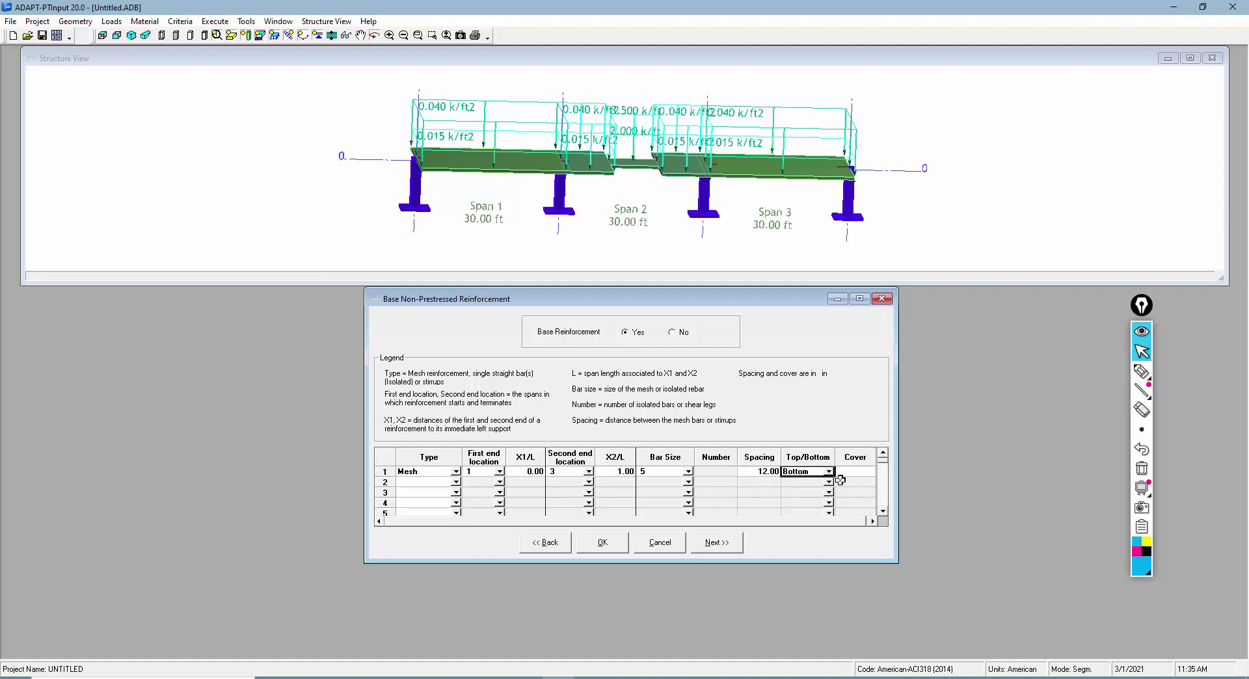
left_click(846, 474)
type("0.75")
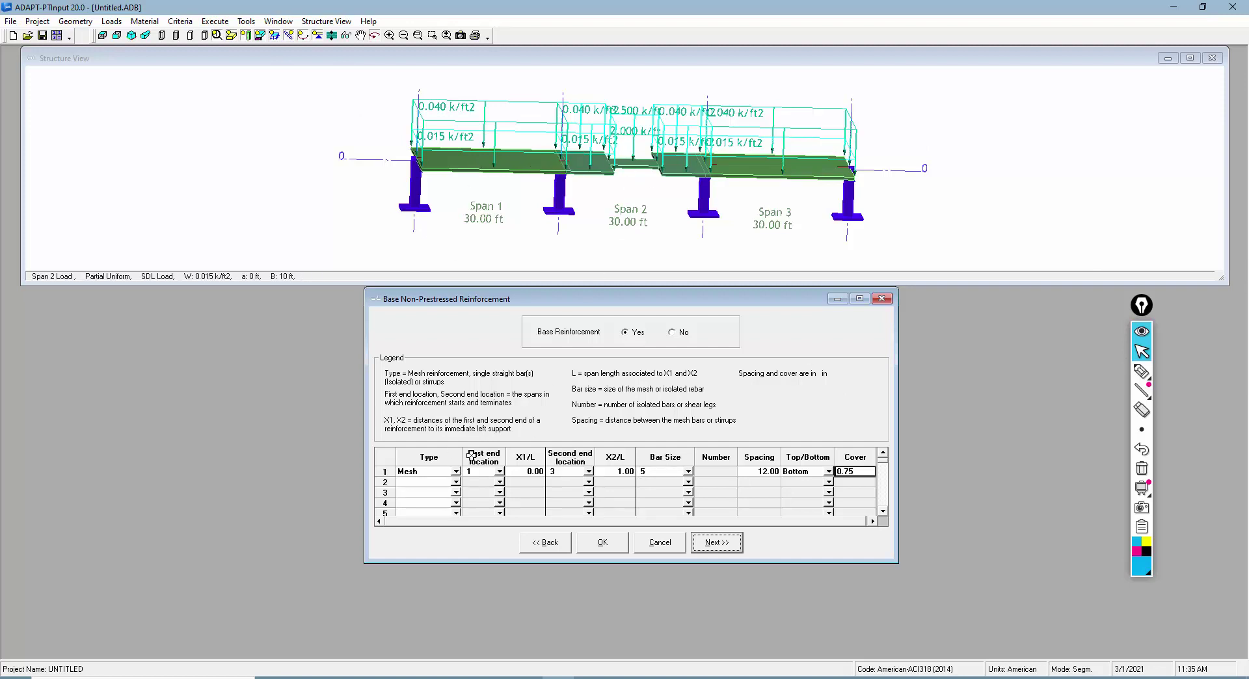
- Set the reinforcement type of rows 2 through 5 to Isolated, enlarging the dialog to show more rows
left_click(456, 482)
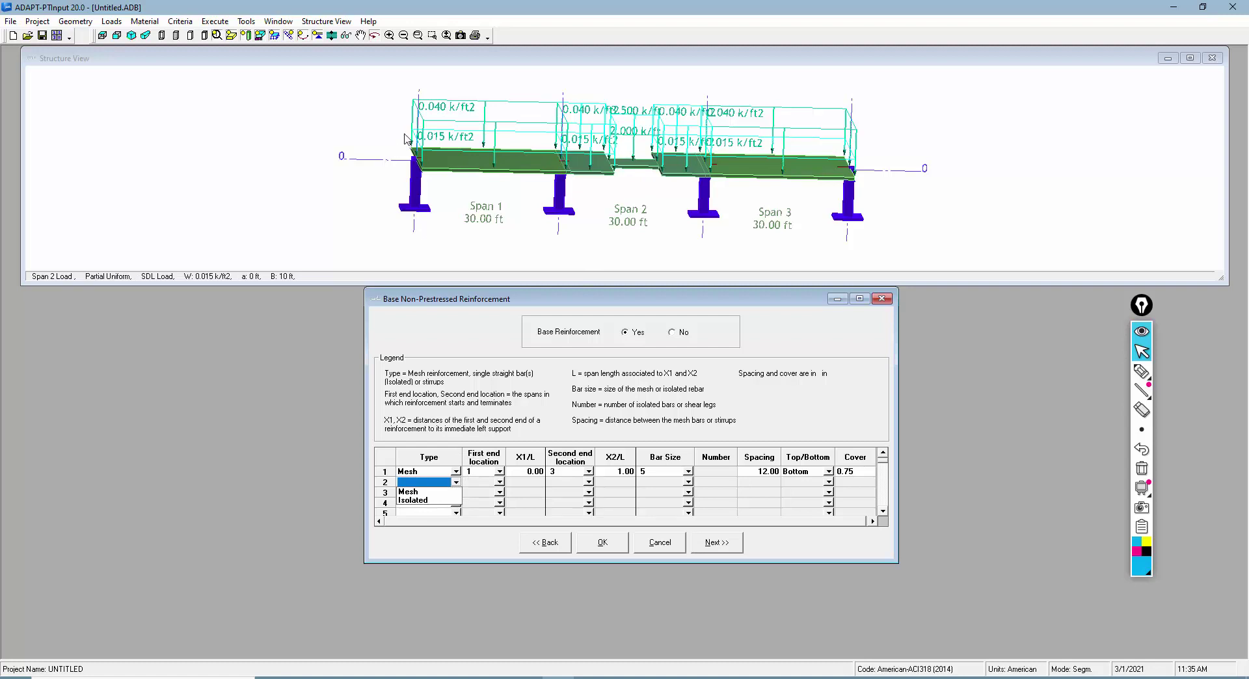
left_click(420, 500)
left_click(456, 492)
left_click(429, 511)
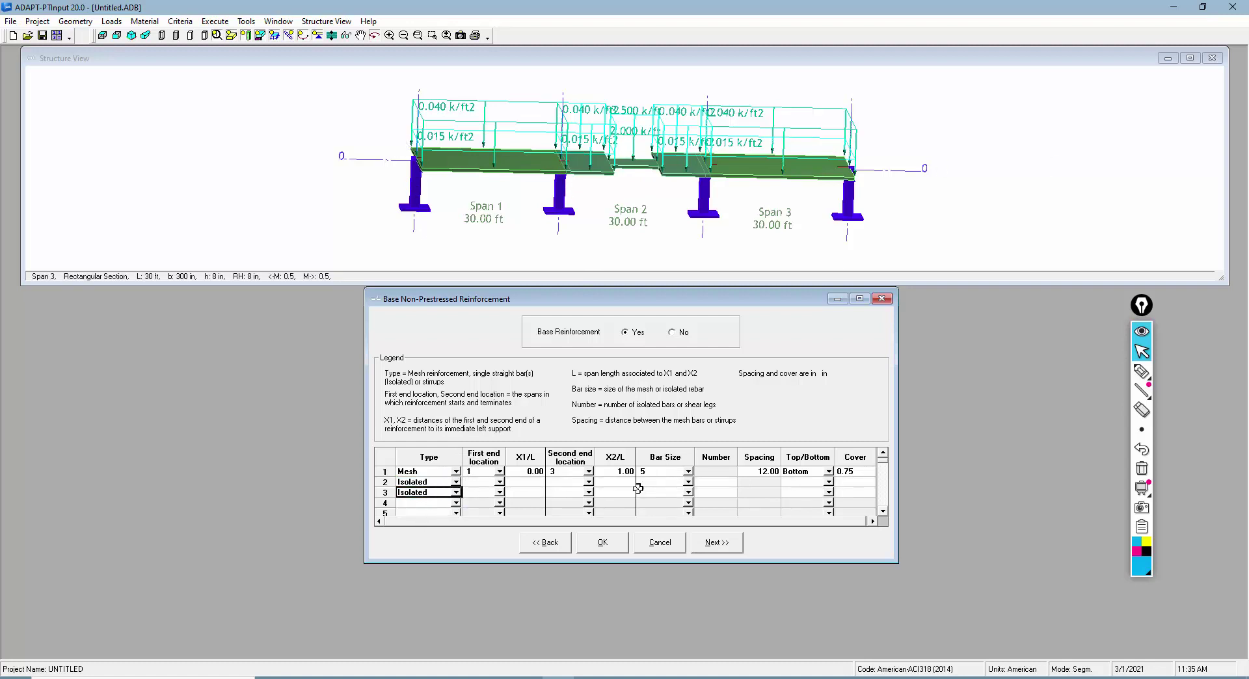
left_click(883, 511)
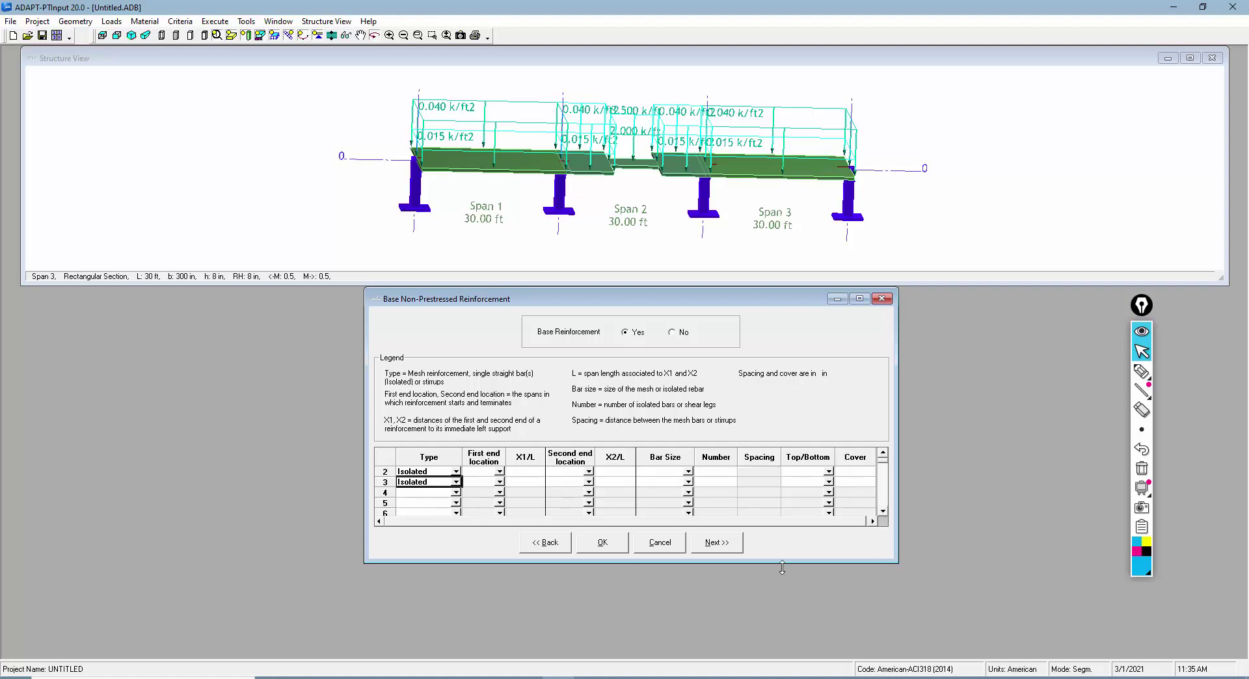
left_click_drag(782, 564, 782, 626)
left_click(455, 492)
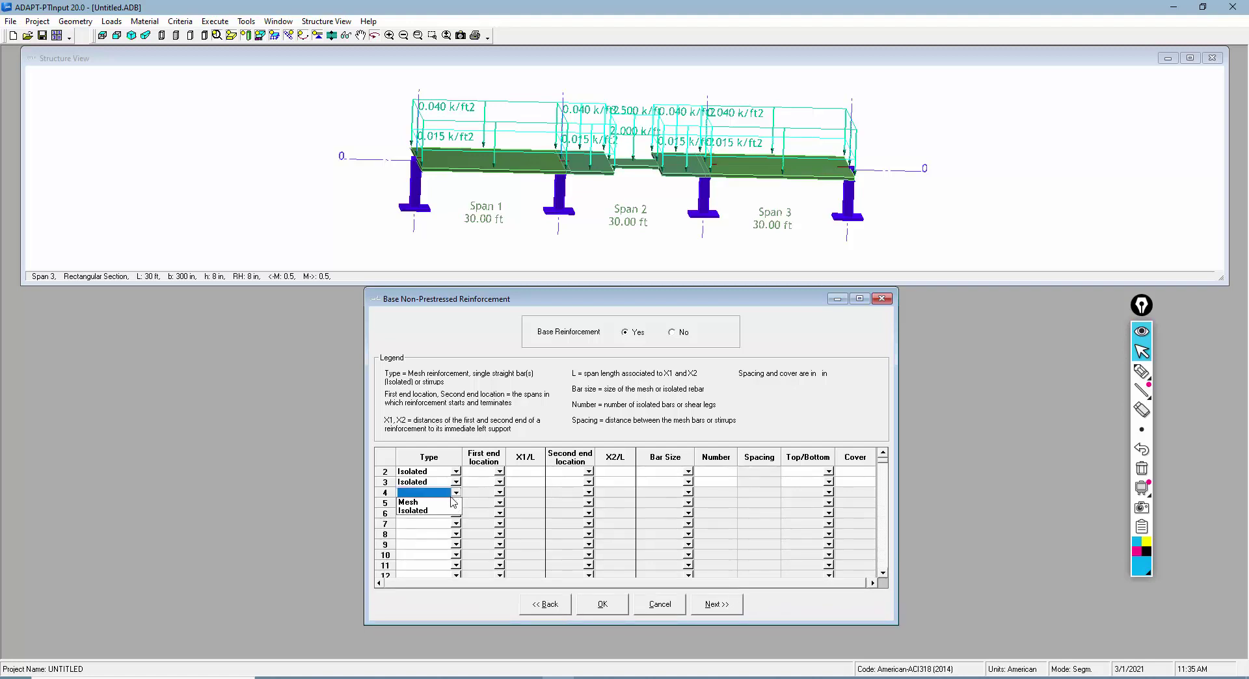
left_click(435, 511)
left_click(456, 503)
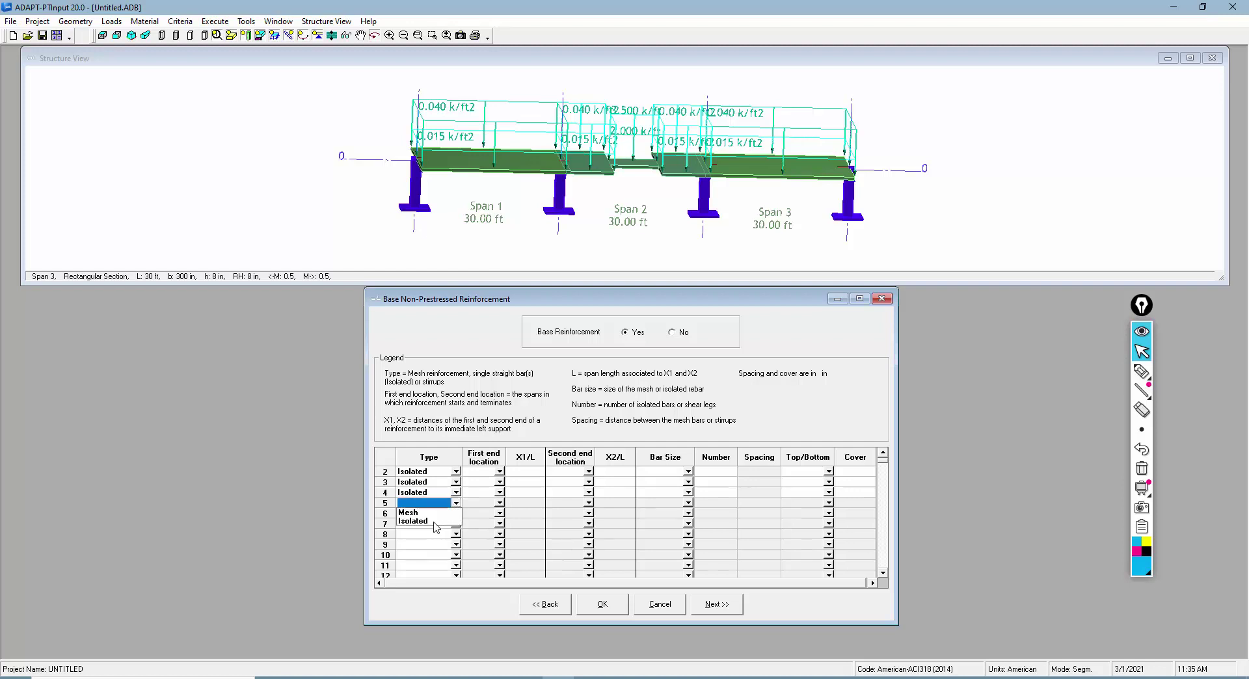
left_click(436, 521)
- Locate the row 2 isolated bars in span 1 from X1/L 0.00 to X2/L 0.50
left_click(499, 472)
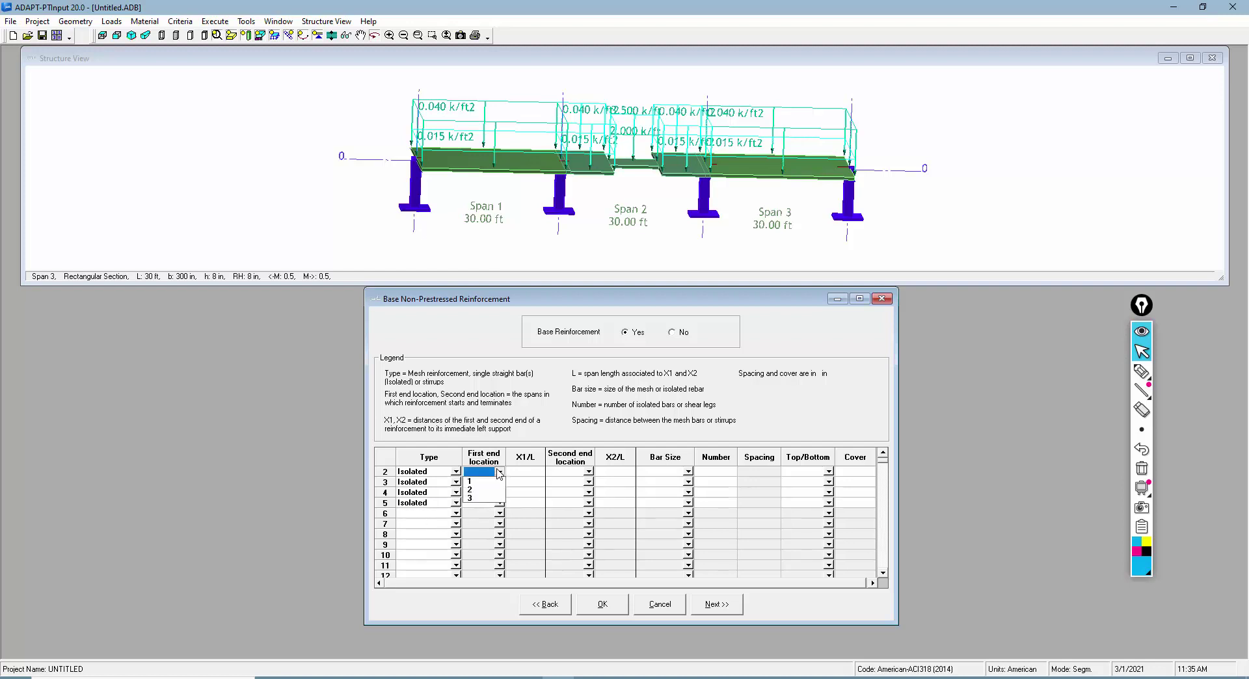
left_click(482, 482)
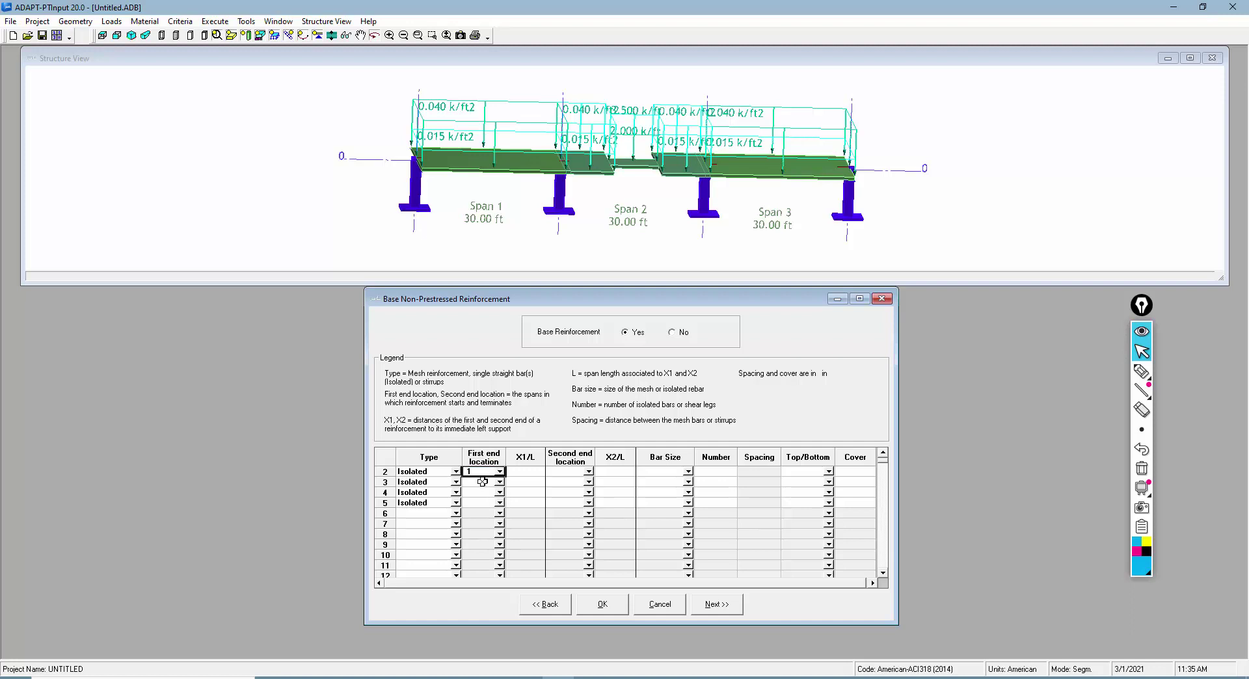
left_click(528, 472)
left_click(589, 472)
left_click(567, 482)
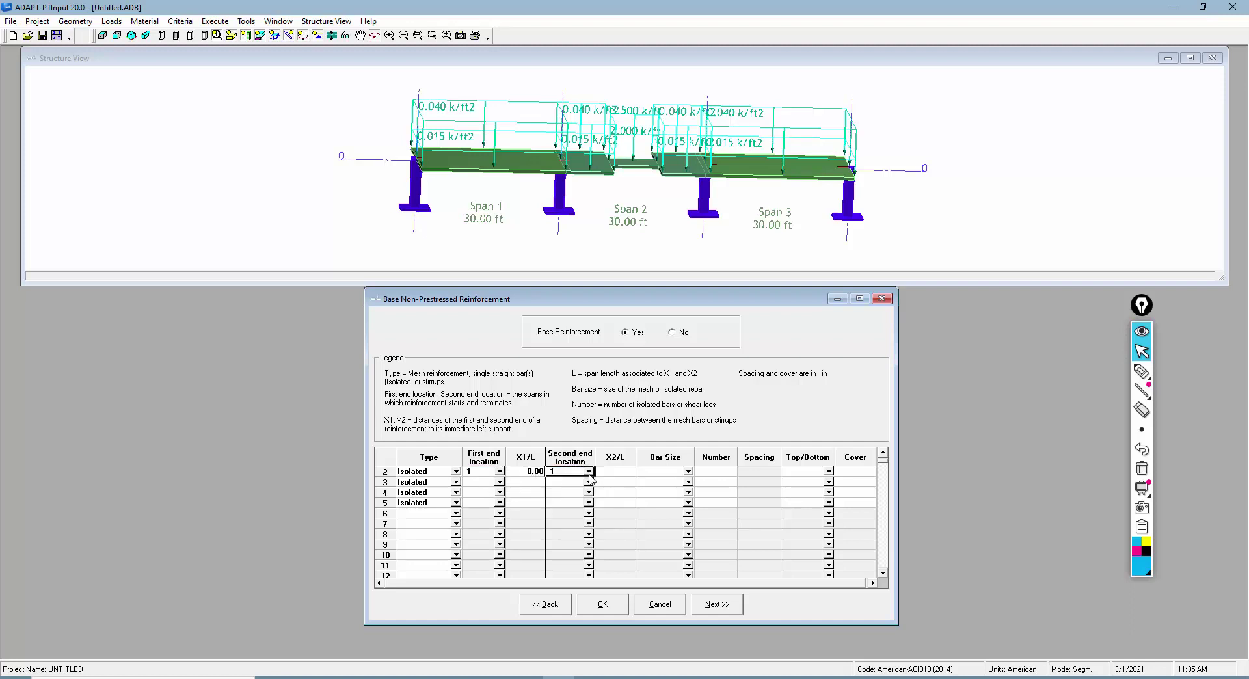
left_click(603, 471)
type("0.50")
- Specify four bars of size 5 placed at the Top for row 2
left_click(687, 472)
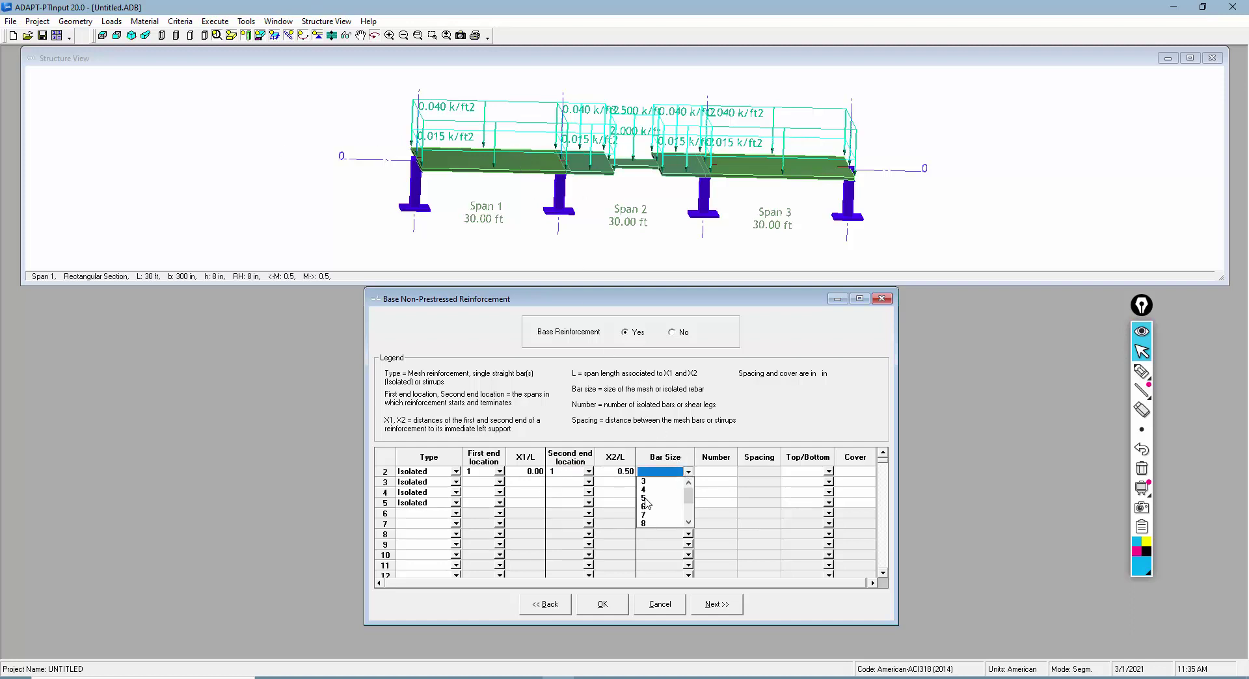
left_click(645, 498)
left_click(722, 472)
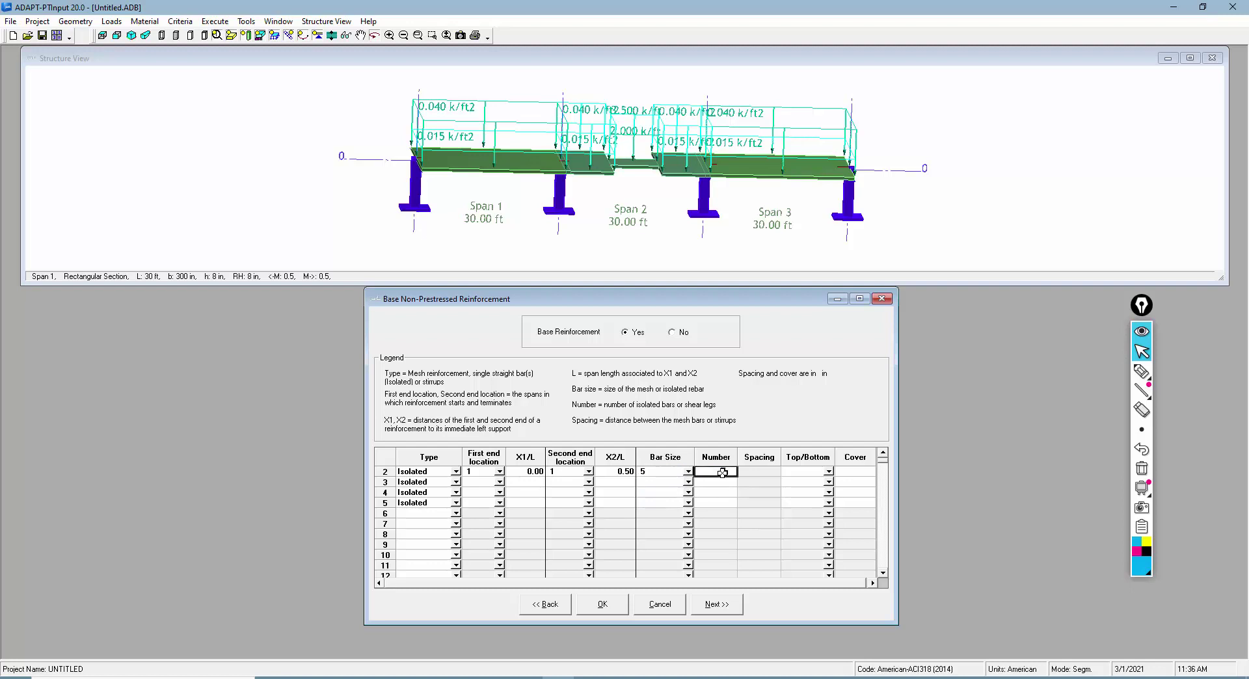
type("5")
left_click(828, 471)
left_click(821, 482)
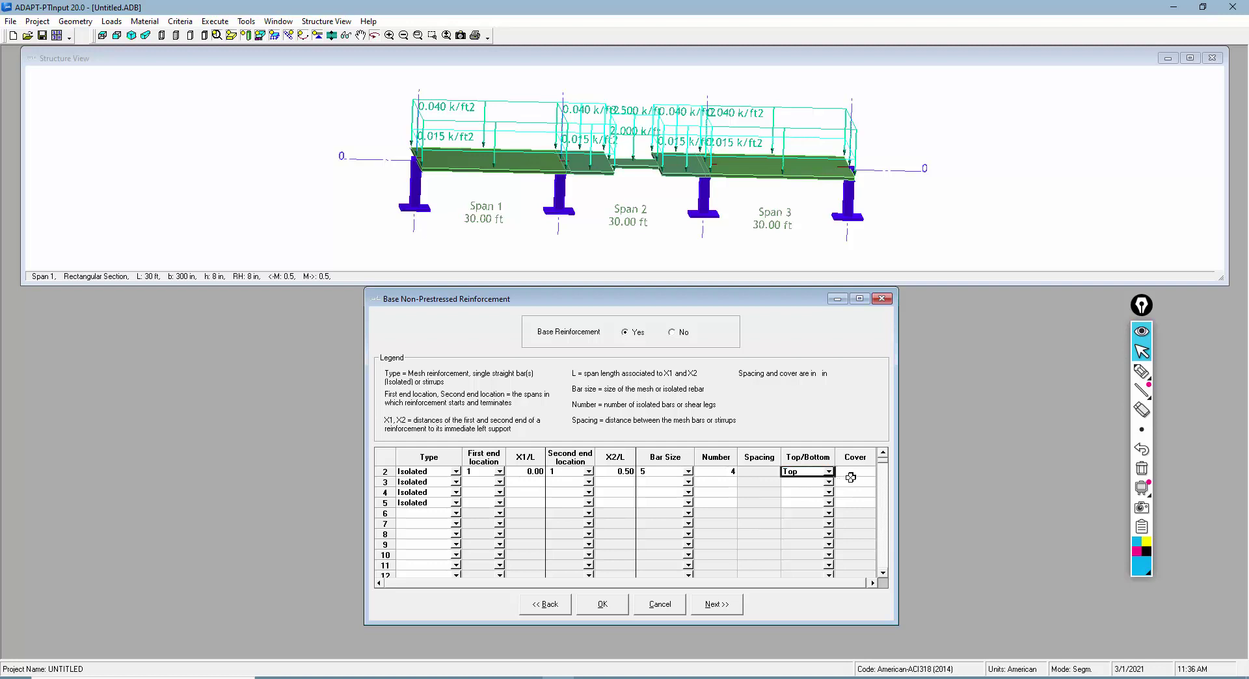
- Set the cover of the isolated bars in rows 2 through 5 to 1 in
left_click(850, 473)
type("1")
left_click(854, 484)
type("1")
left_click(859, 493)
type("1")
left_click(857, 503)
type("1")
- Set the placement of the isolated bars in rows 3 through 5 to Top
left_click(828, 482)
left_click(811, 495)
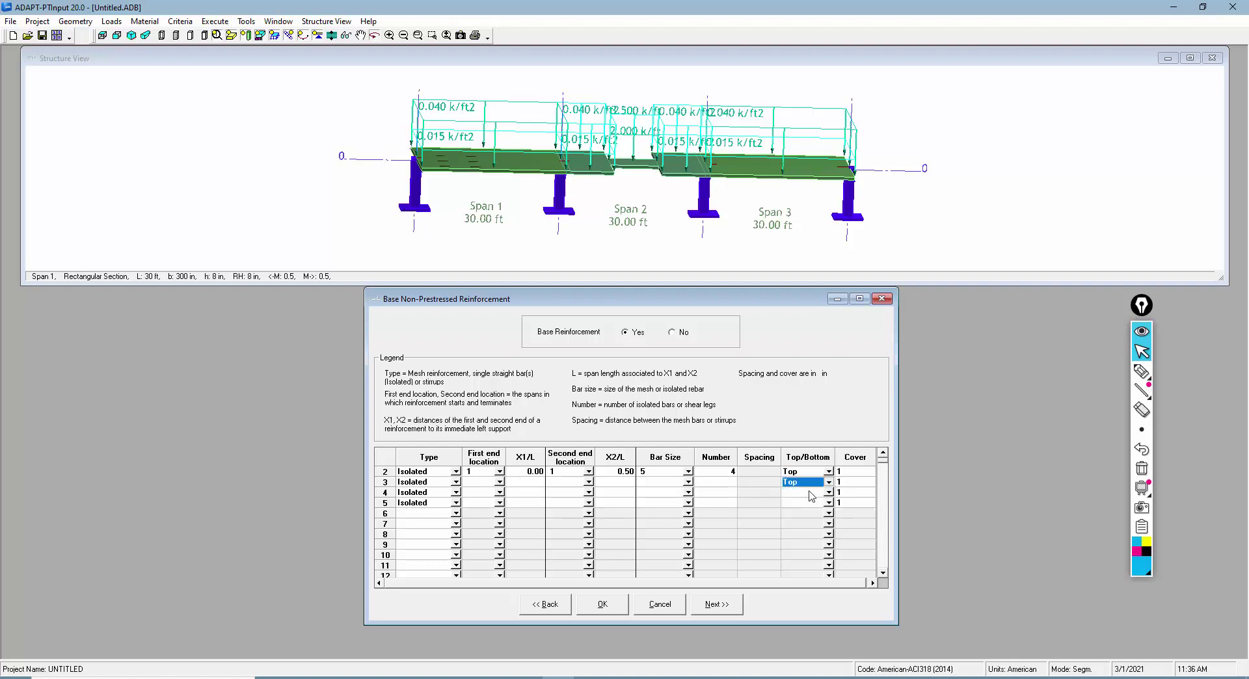
left_click(829, 492)
left_click(813, 502)
left_click(829, 503)
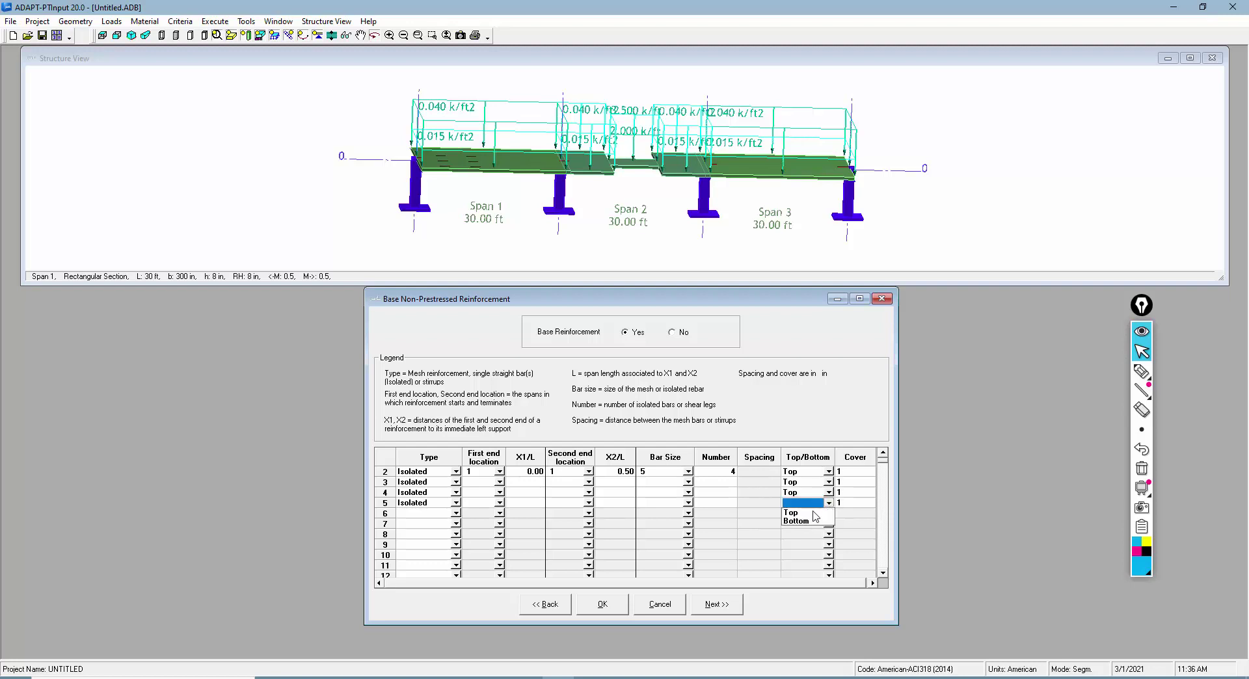
left_click(813, 513)
- Set the number of isolated bars in rows 3 through 5 to 4
left_click(730, 482)
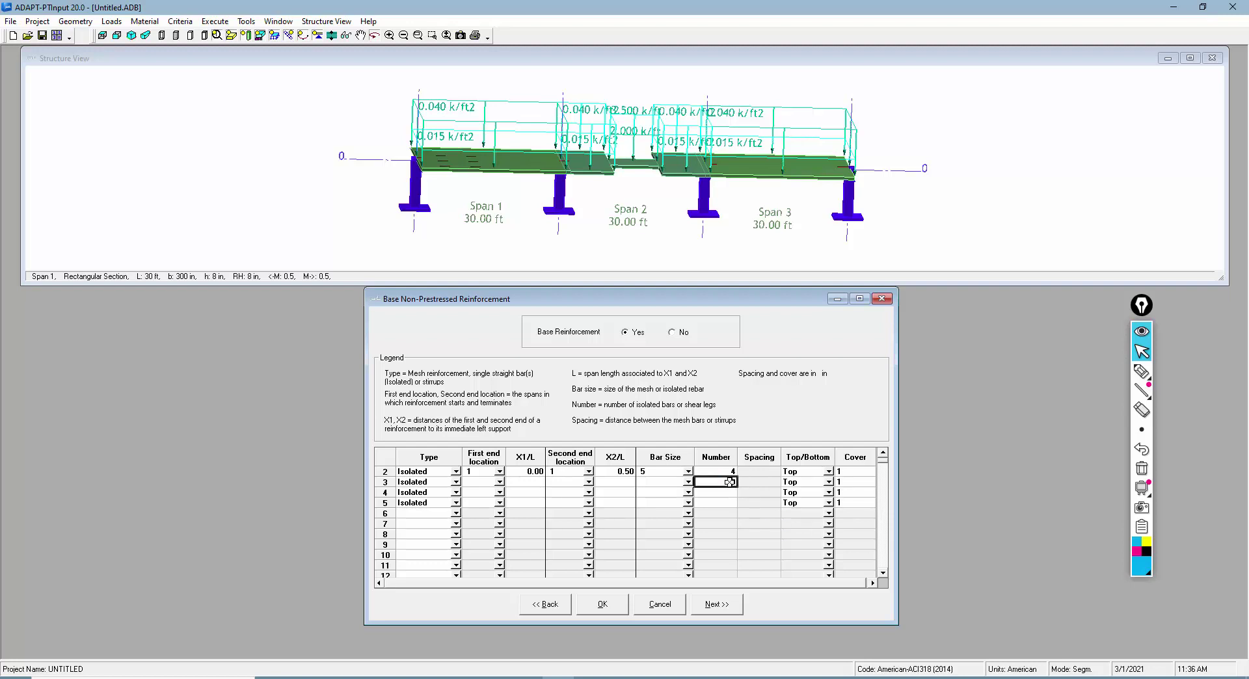
type("4")
left_click(728, 492)
type("4")
left_click(726, 503)
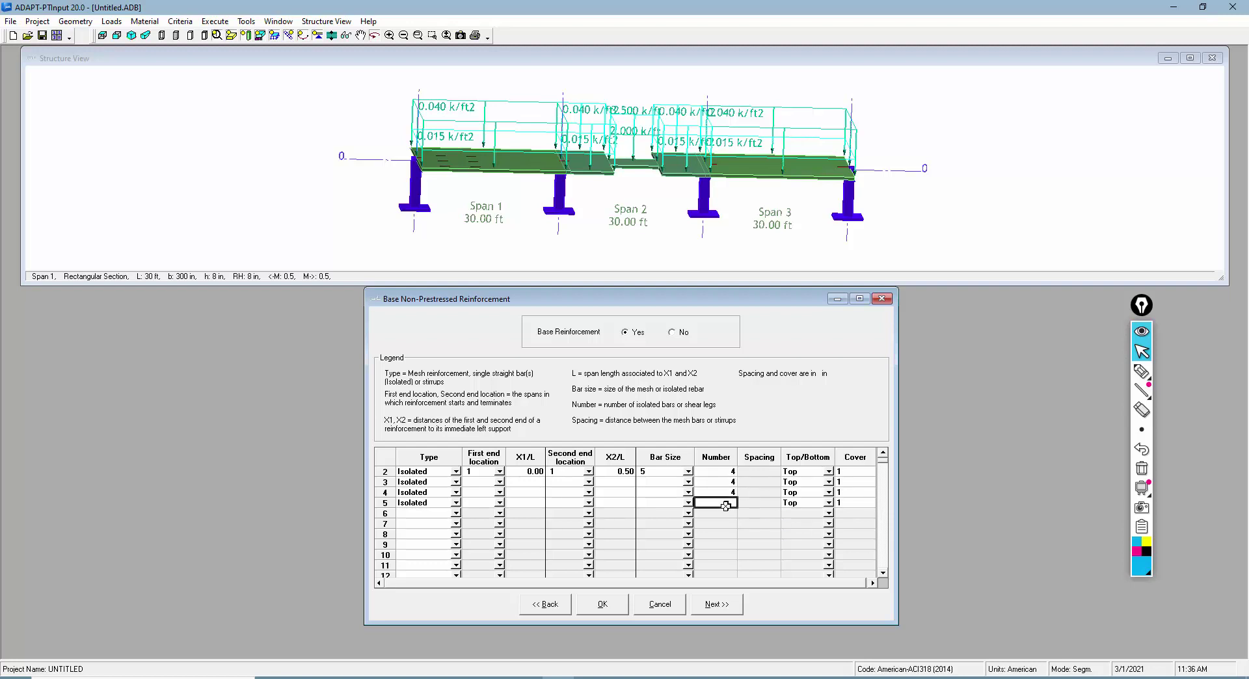
type("4")
- Assign bar size 5 to the isolated bars in rows 3 through 5
left_click(688, 482)
left_click(659, 508)
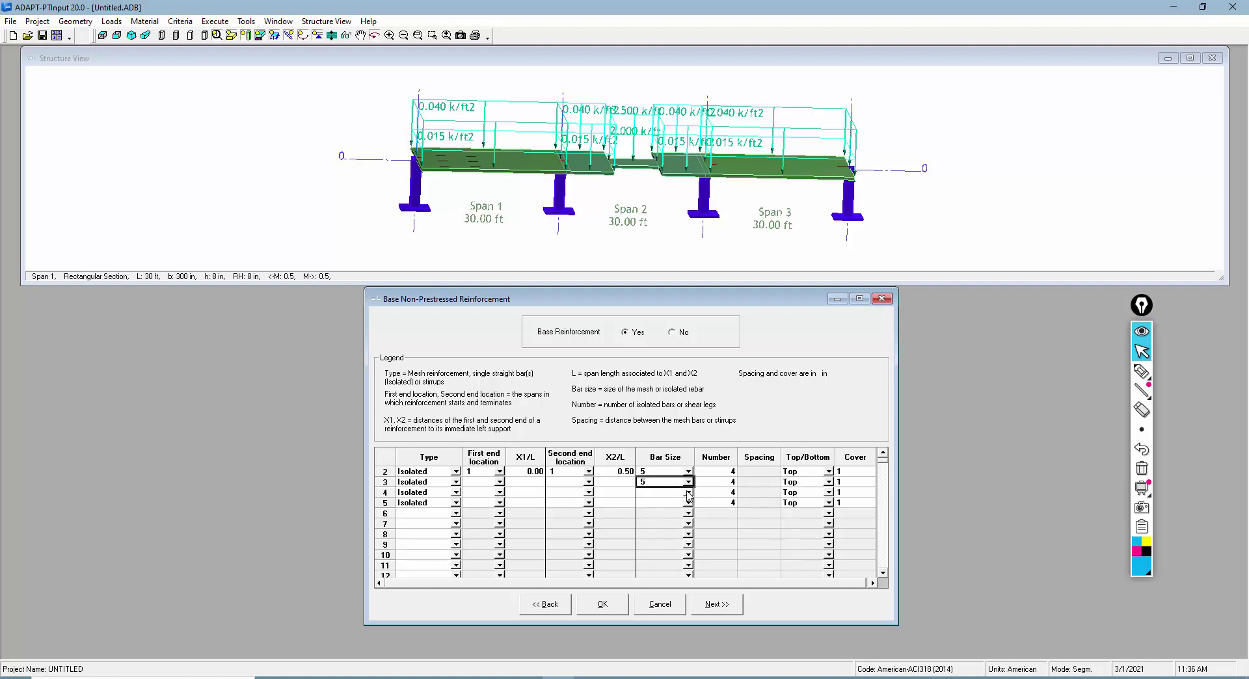
left_click(688, 492)
left_click(660, 518)
left_click(688, 503)
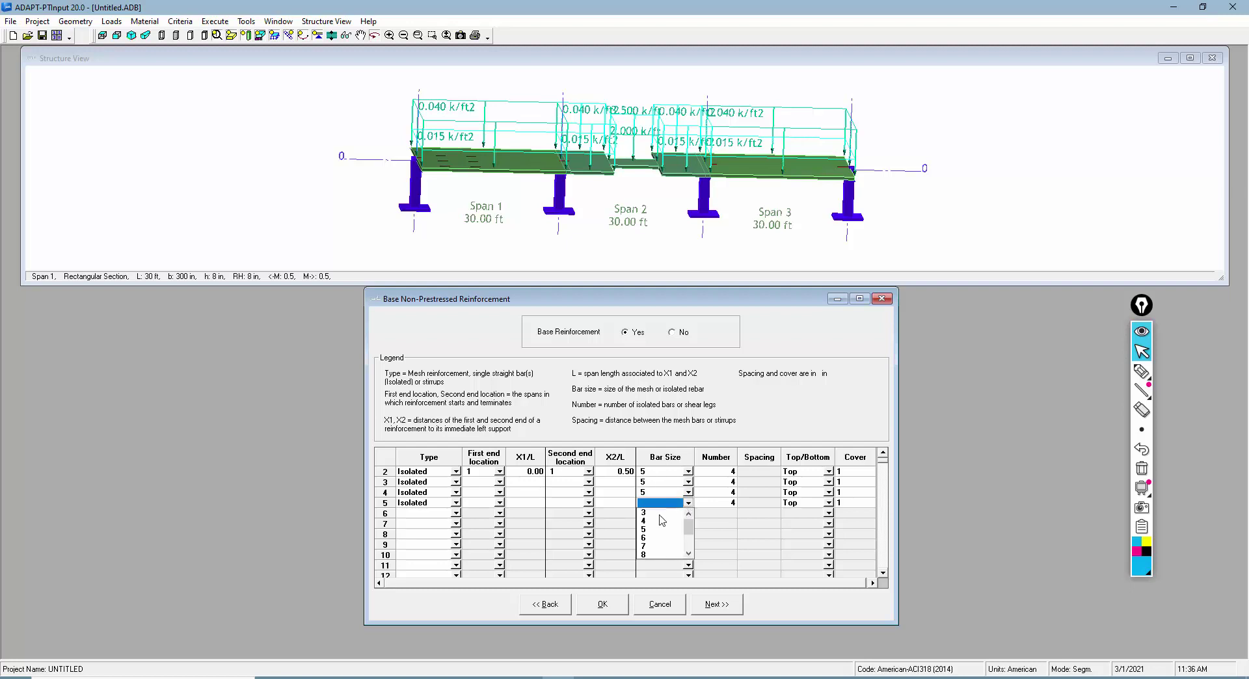
left_click(658, 528)
- Change X2/L of the row 2 isolated bars to 0.35
left_click(623, 482)
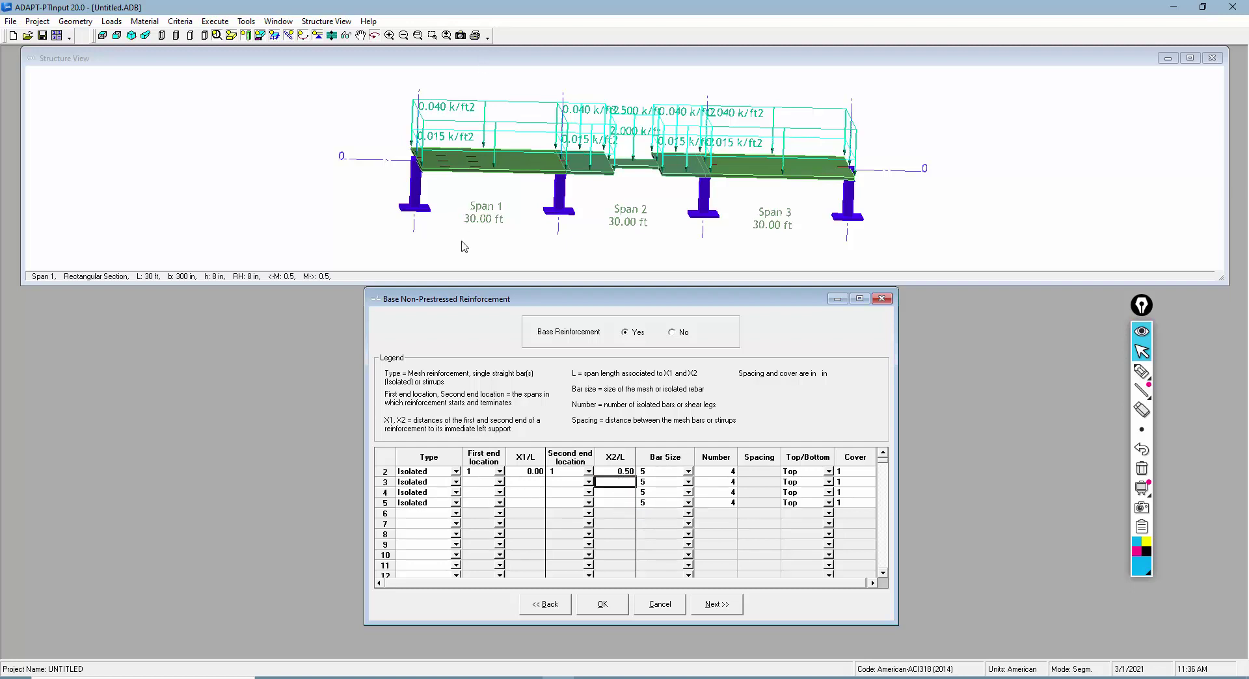
left_click(618, 471)
type("0.30")
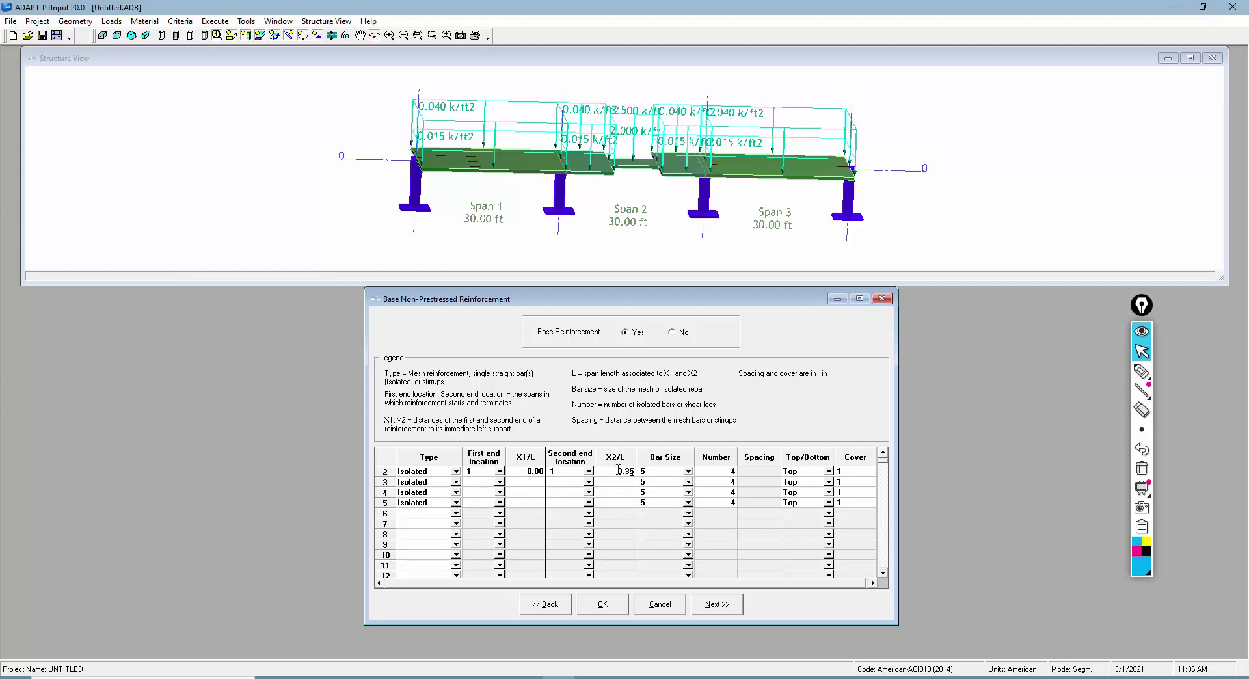
- Run the row 3 isolated bars from span 1 at X1/L 0.65 to span 2 at X2/L 0.35
left_click(484, 482)
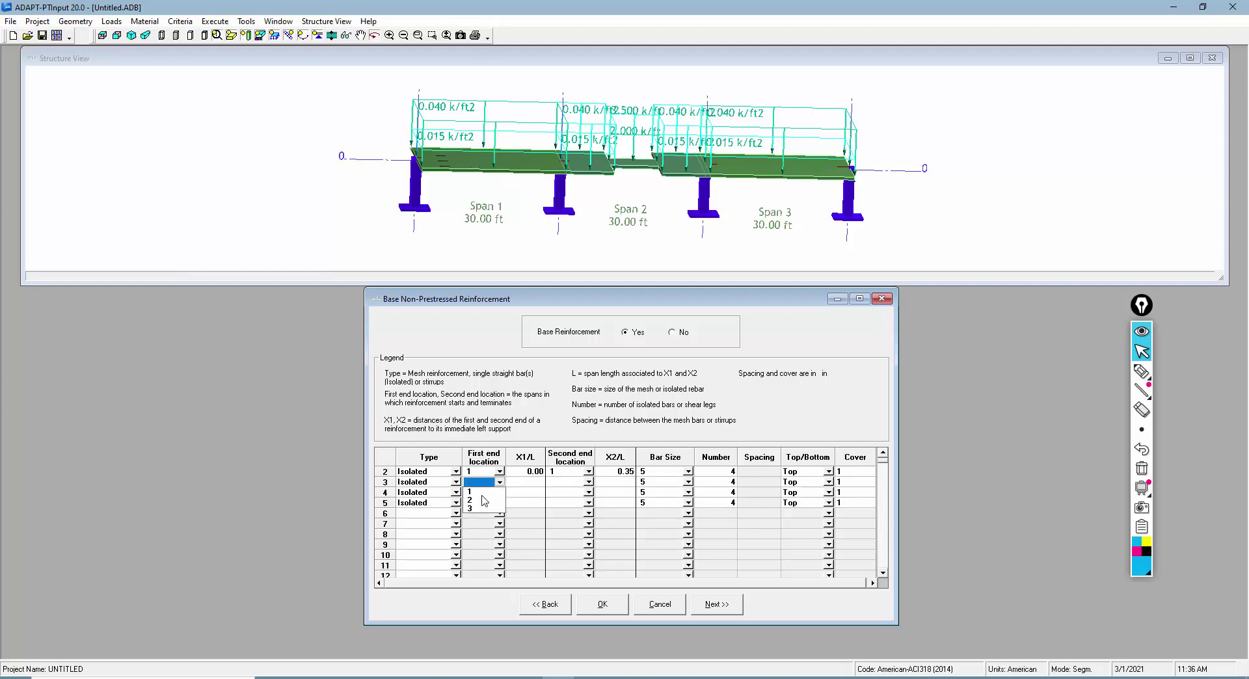
left_click(482, 493)
left_click(531, 483)
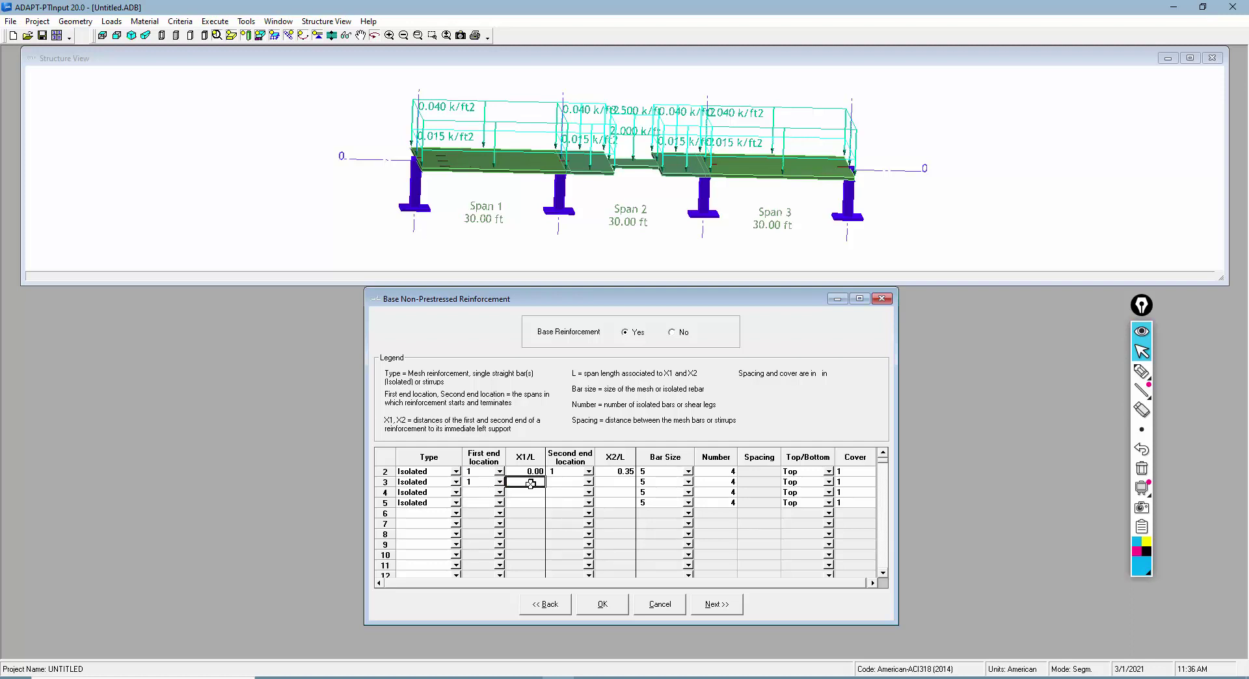
type("0.00")
left_click(588, 482)
left_click(571, 502)
left_click(614, 487)
type("0.65")
- Run the row 4 isolated bars from span 2 at X1/L 0.65 to span 3 at X2/L 0.35
left_click(499, 492)
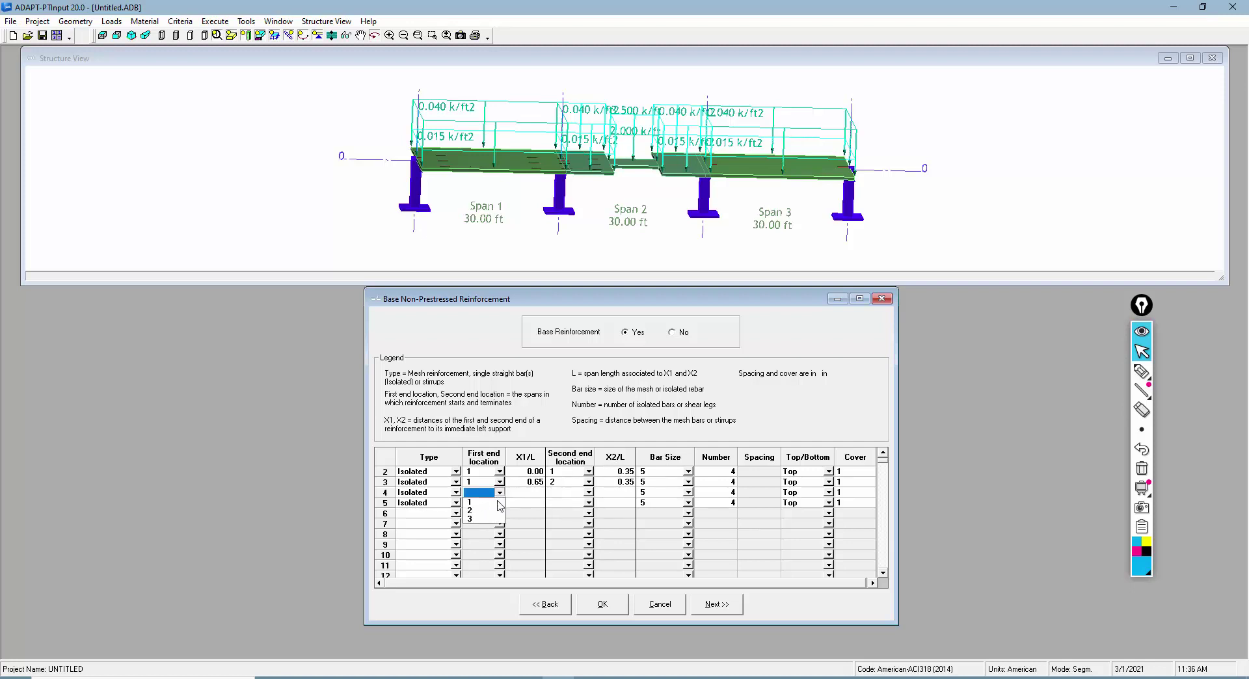
left_click(478, 511)
left_click(524, 493)
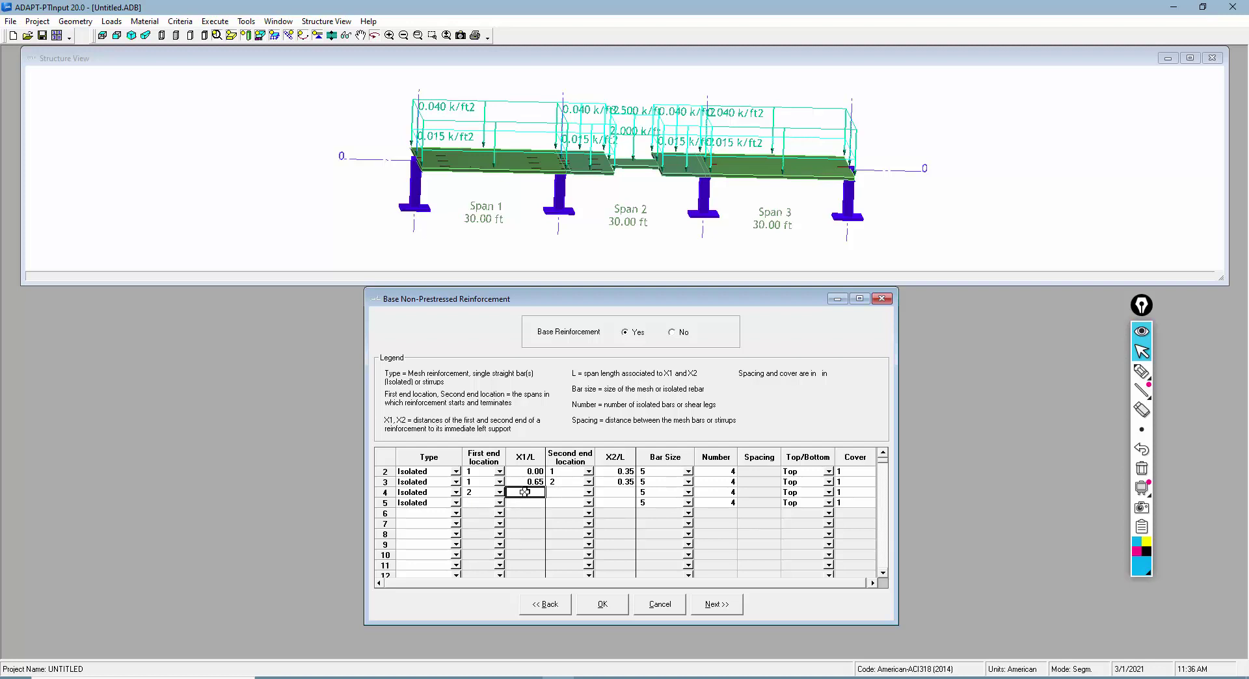
type("0.65")
left_click(588, 493)
left_click(564, 521)
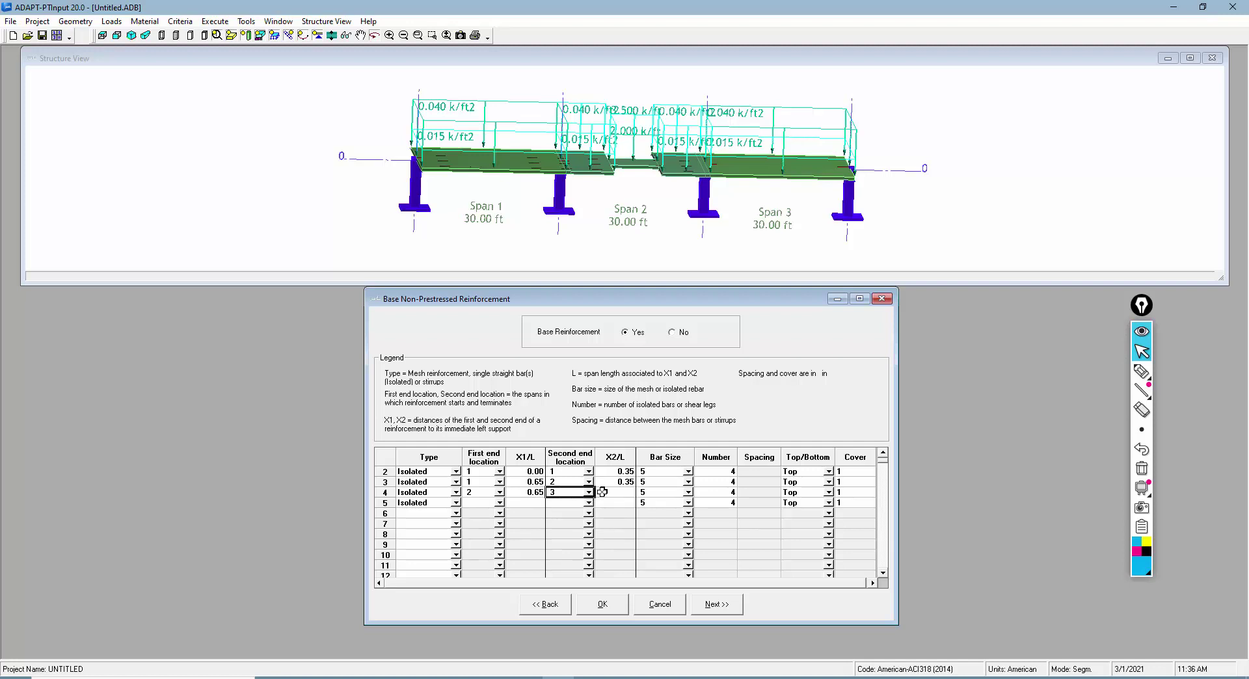
left_click(602, 492)
- Place the row 5 isolated bars within span 3, from X1/L 0.65 to X2/L 1.00
left_click(496, 503)
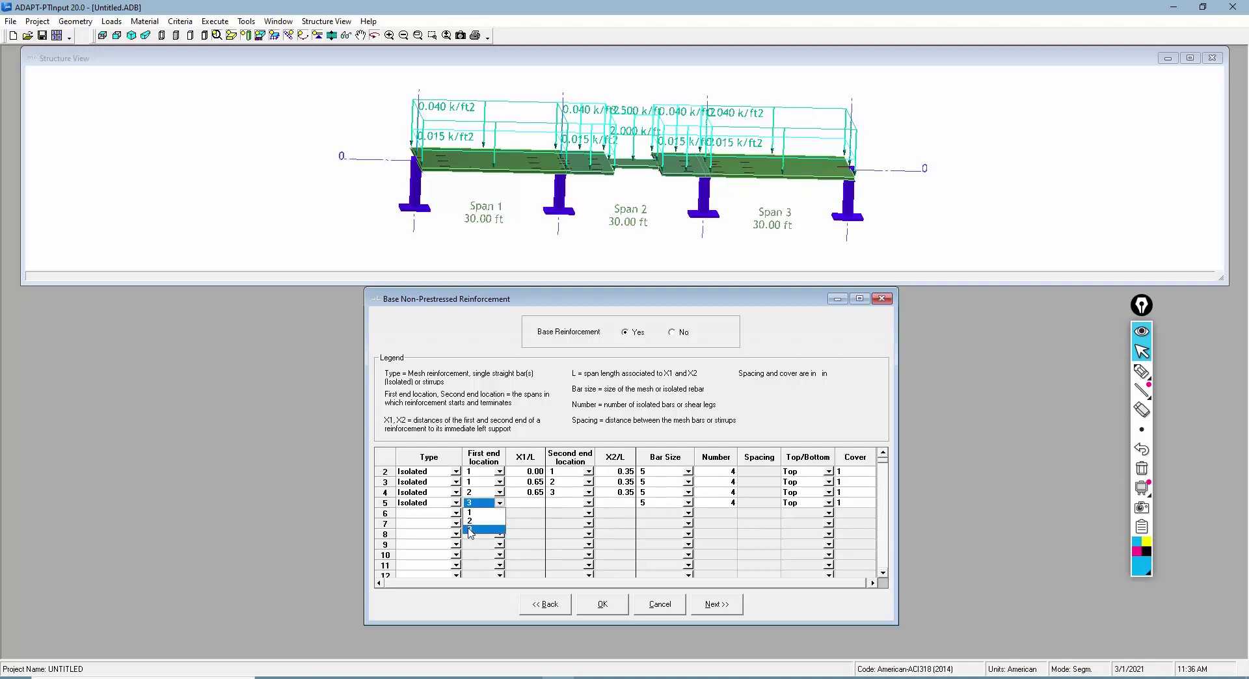
left_click(471, 533)
left_click(527, 505)
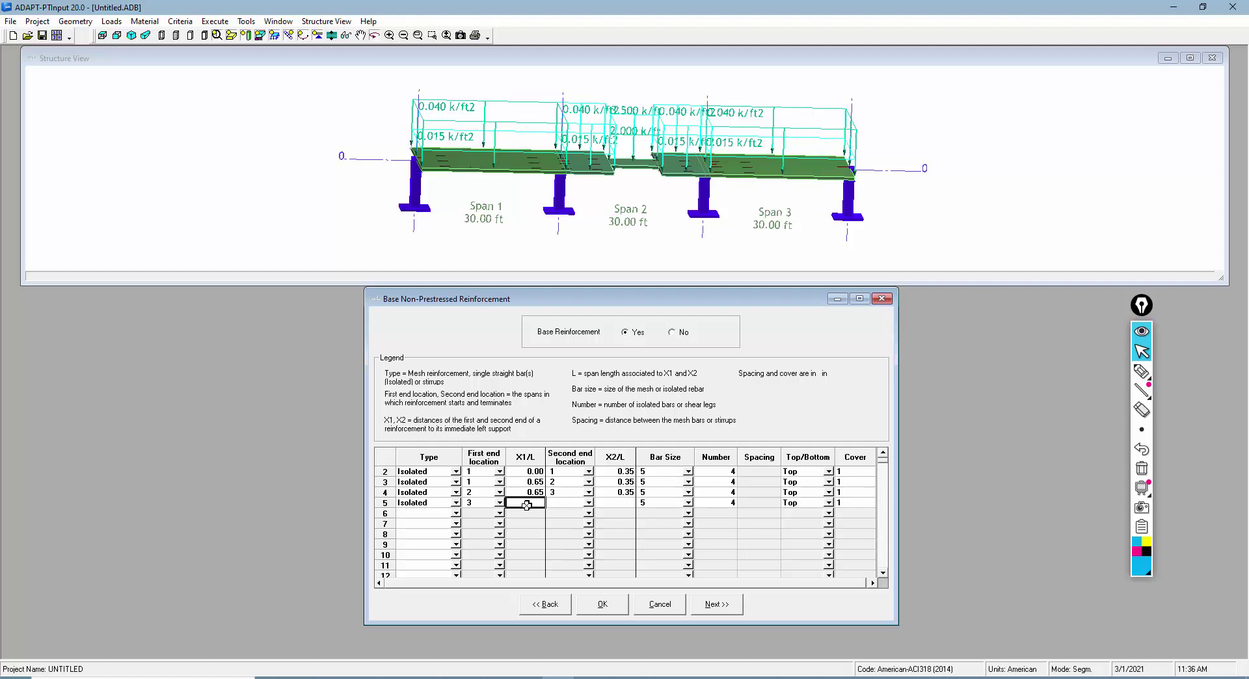
type("0.65")
left_click(590, 504)
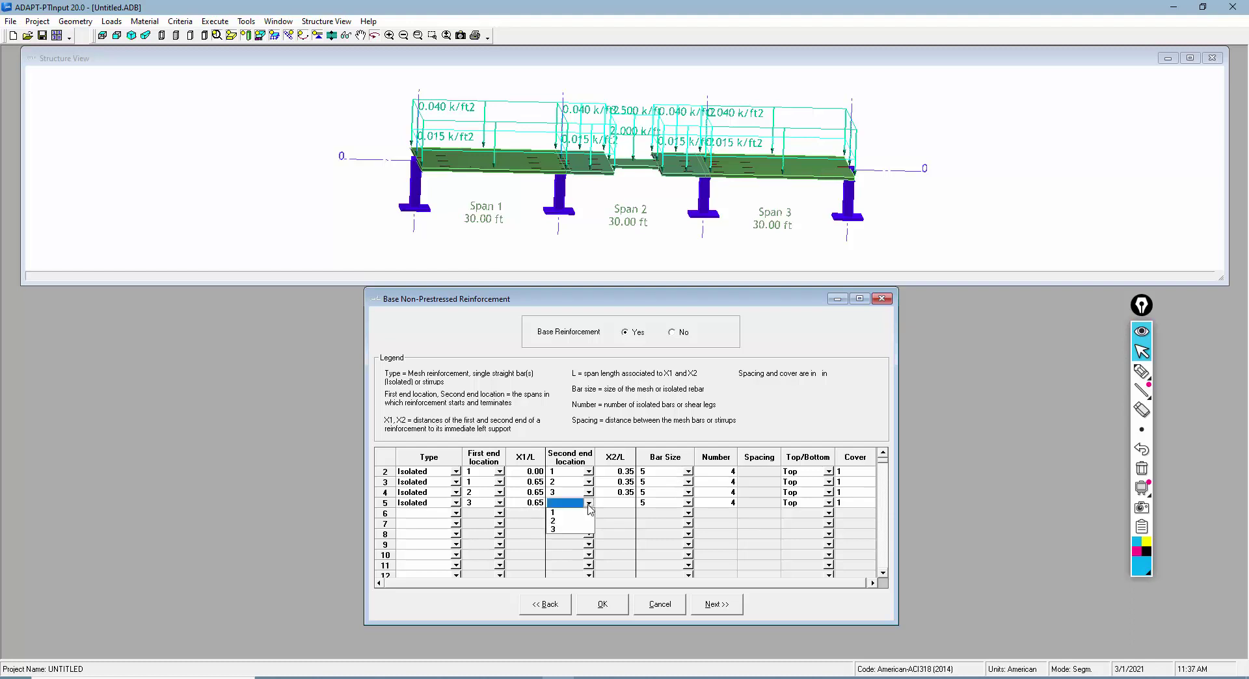
left_click(558, 531)
left_click(618, 504)
type("1")
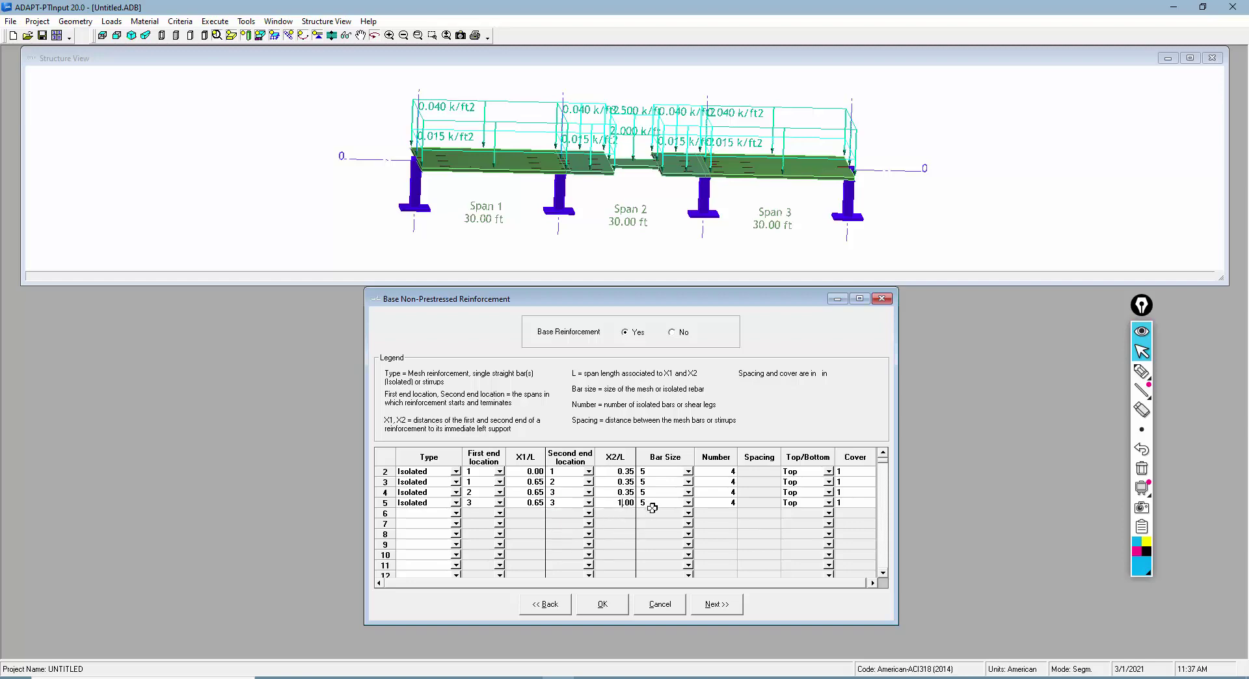
left_click(722, 542)
- Show the structure model as a wireframe and check the bar layout against the base reinforcement table
left_click(502, 227)
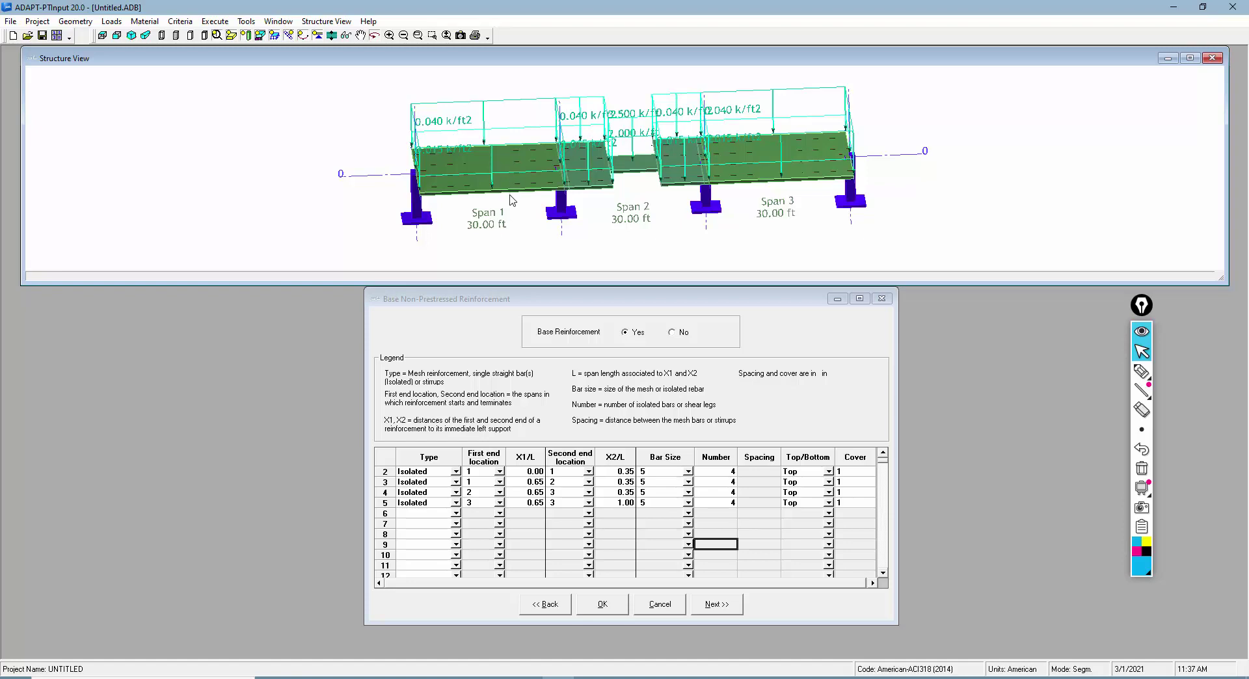
left_click(164, 36)
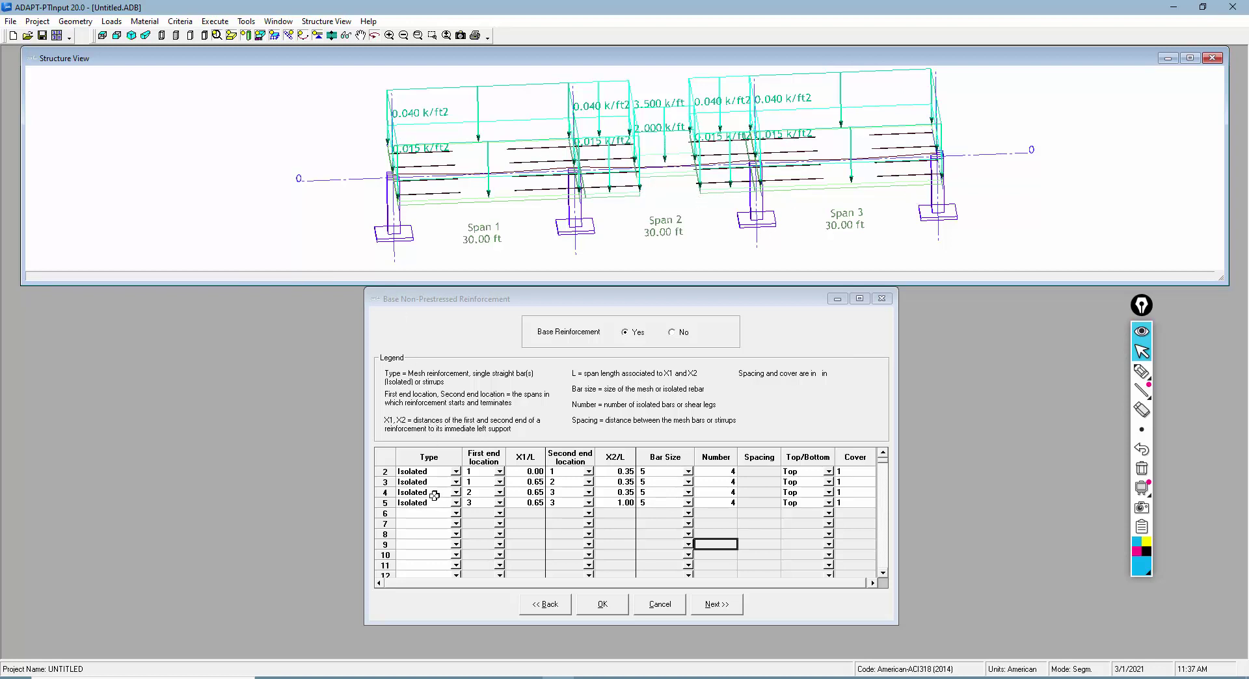
scroll(434, 496, "up", 1)
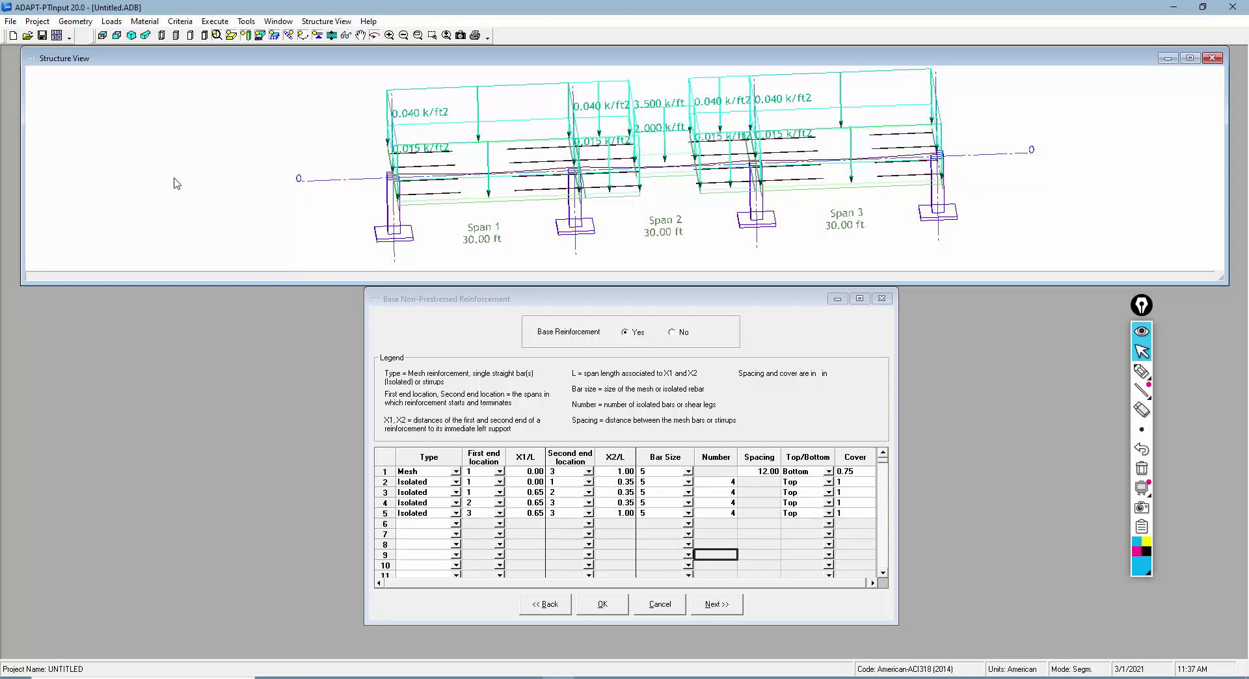
- Accept the base reinforcement and the default stress, post-tensioning and Force selection criteria, continuing to the tendon profile criteria
left_click(708, 608)
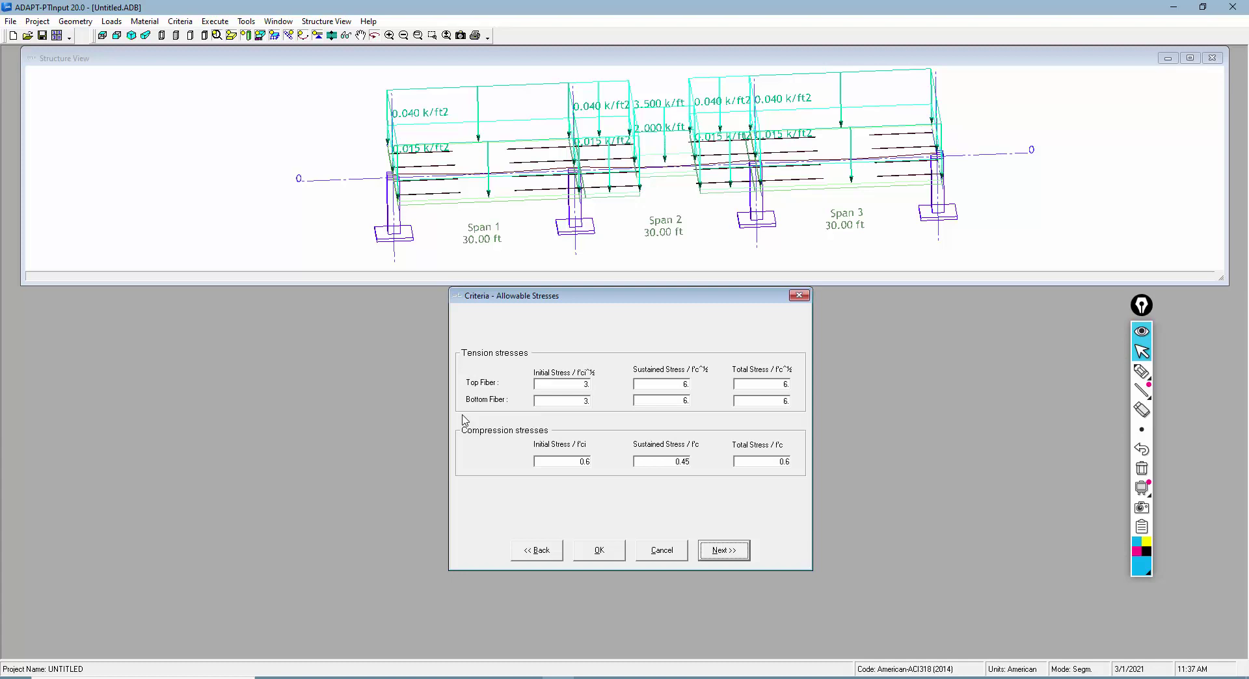
left_click(715, 554)
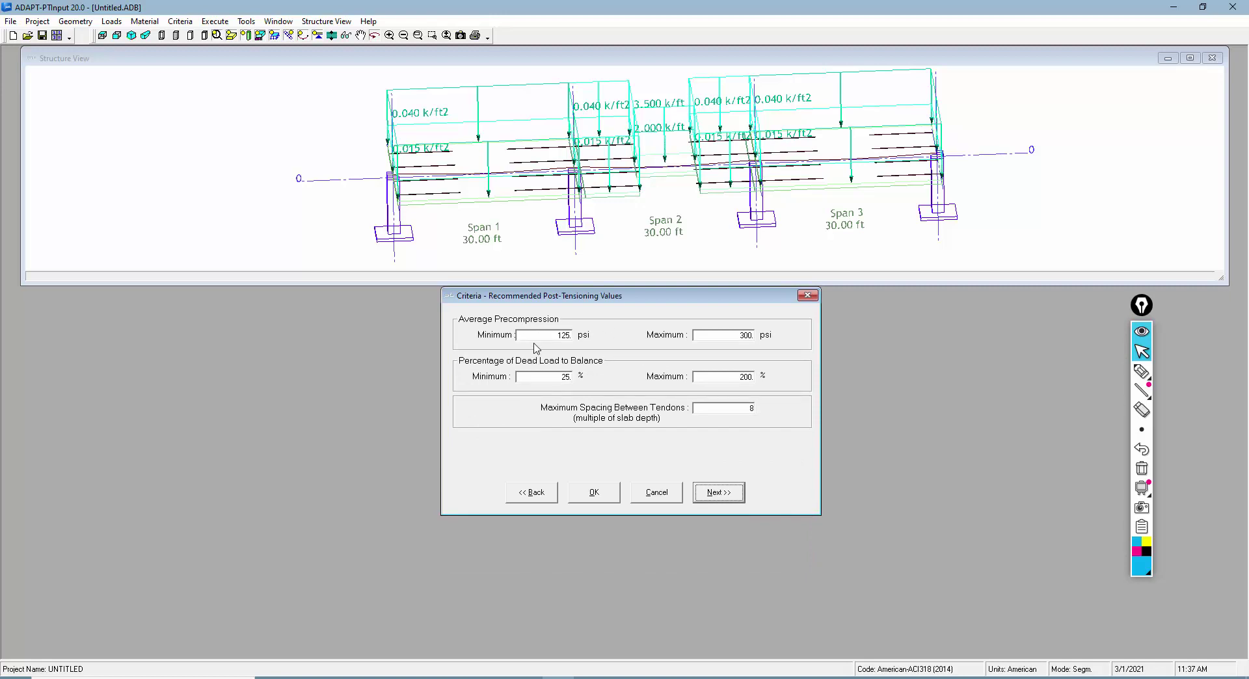
left_click(725, 495)
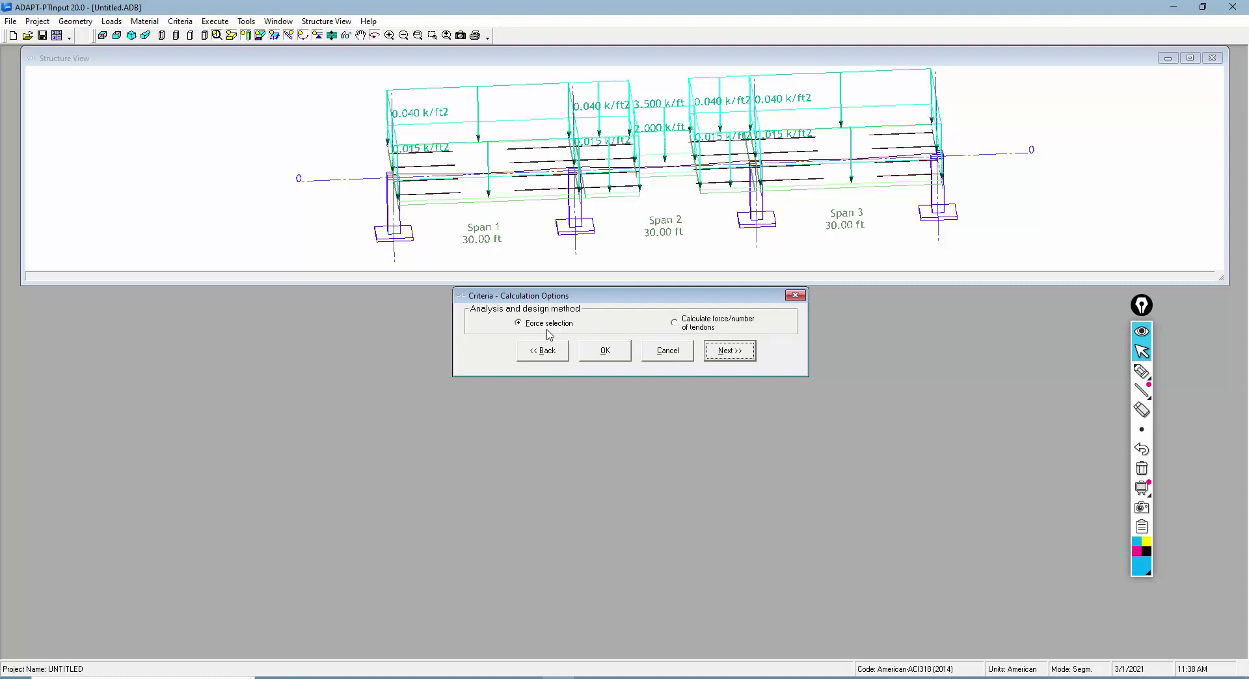
left_click(711, 361)
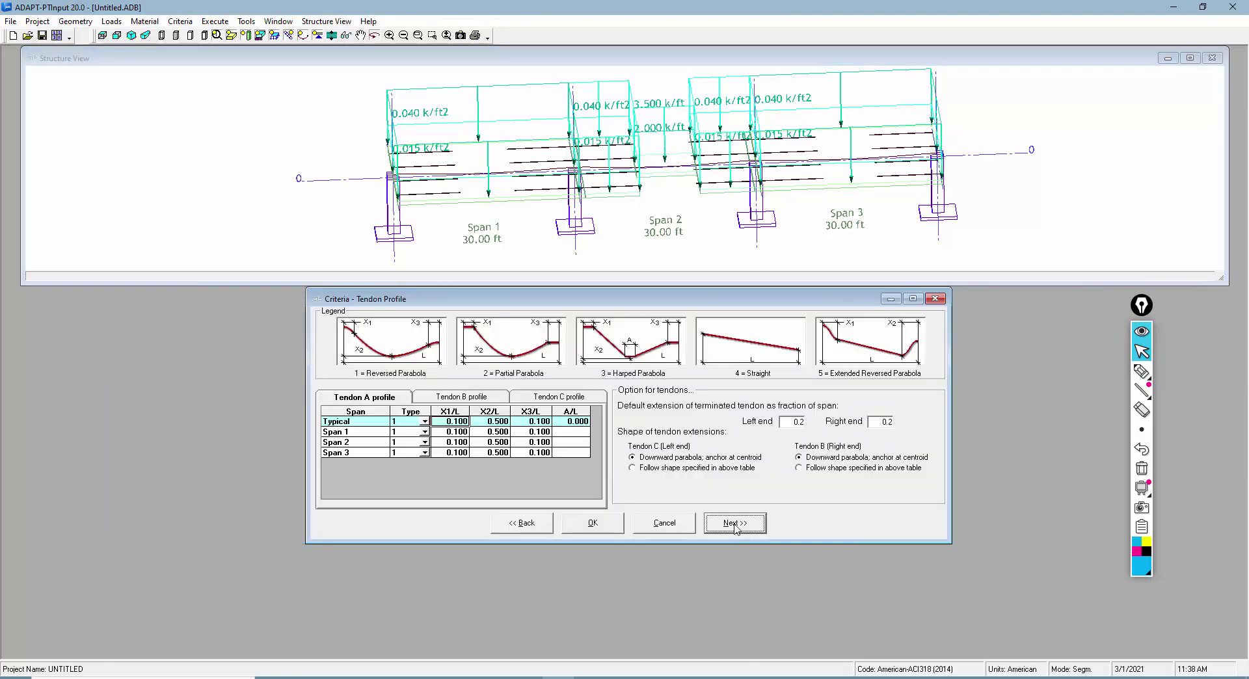
left_click(526, 530)
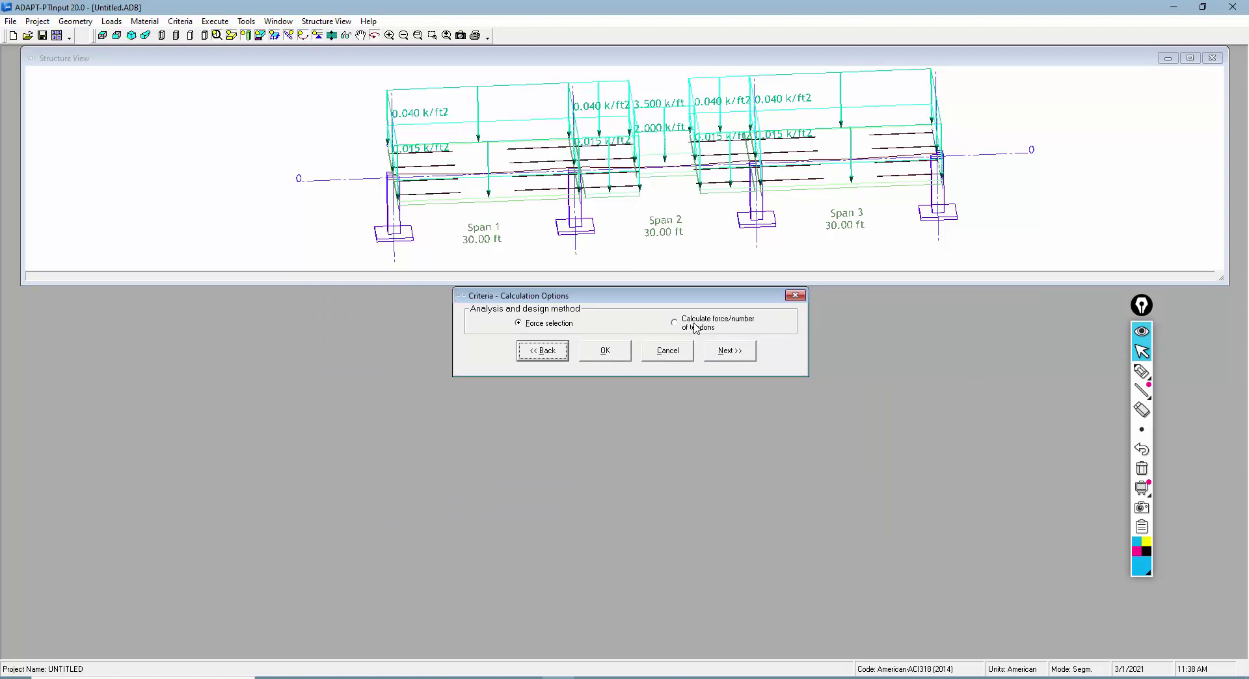
left_click(721, 353)
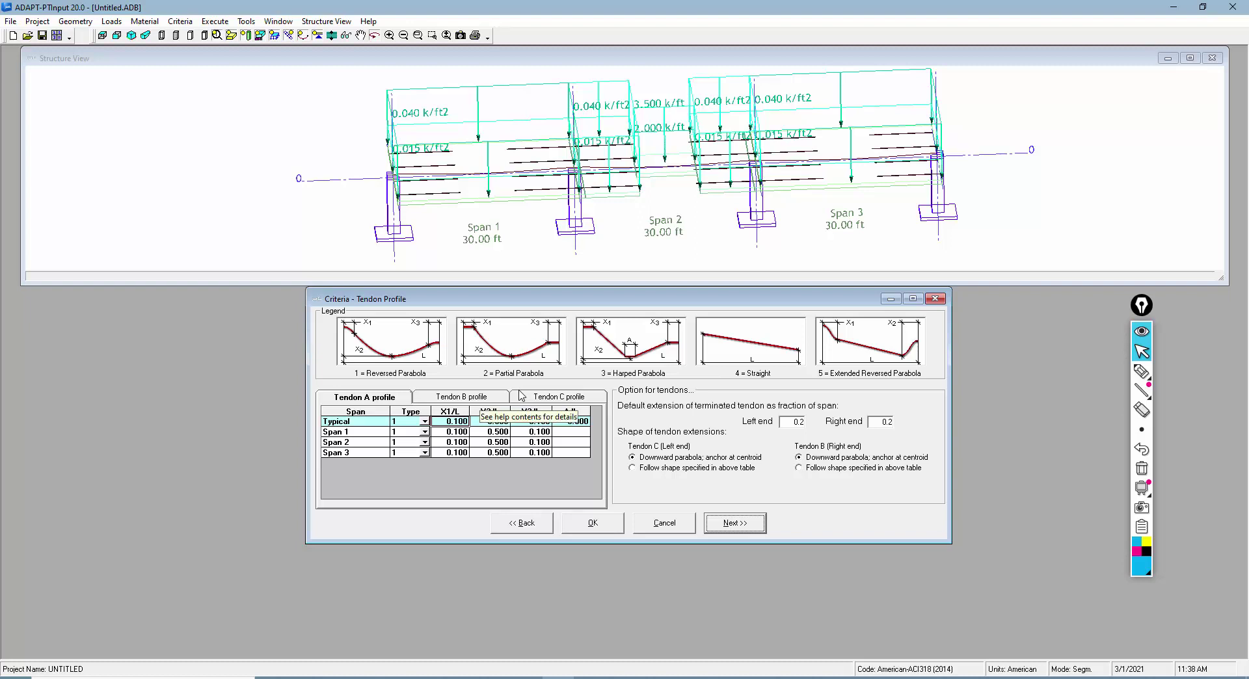
- Annotate the tendon A, B and C profiles and sketch their paths over the spans with the screen pen, and clear the markings
left_click(1142, 370)
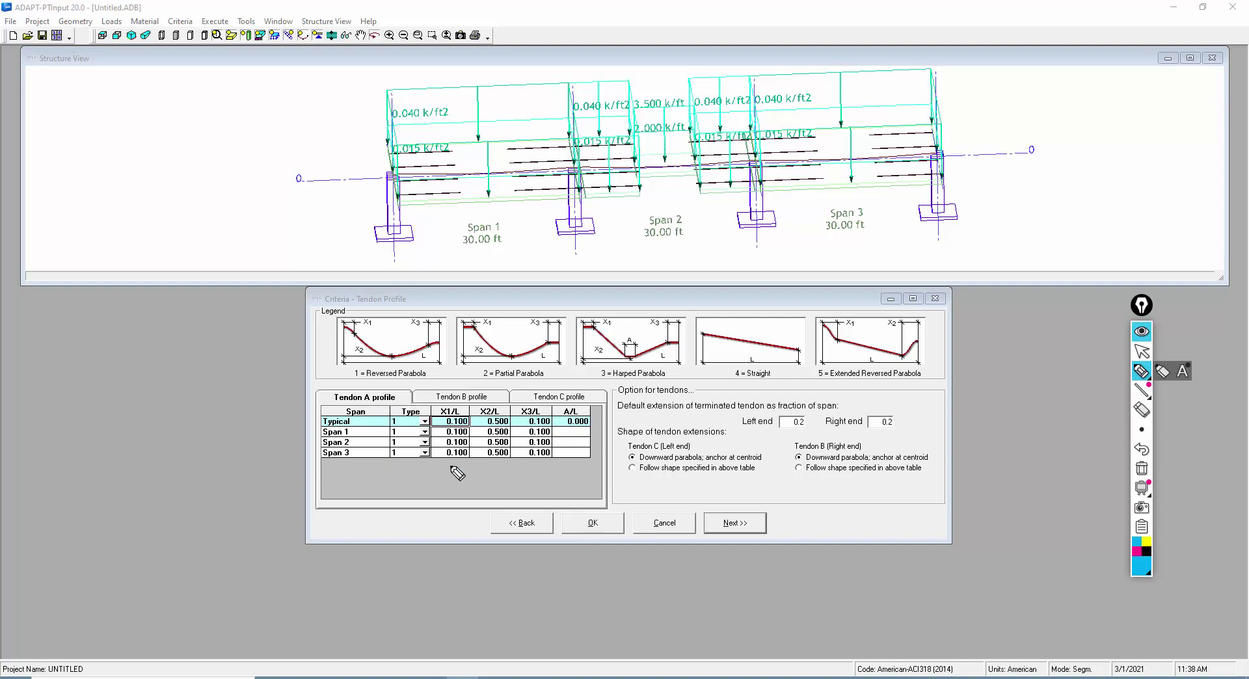
left_click_drag(328, 405, 587, 404)
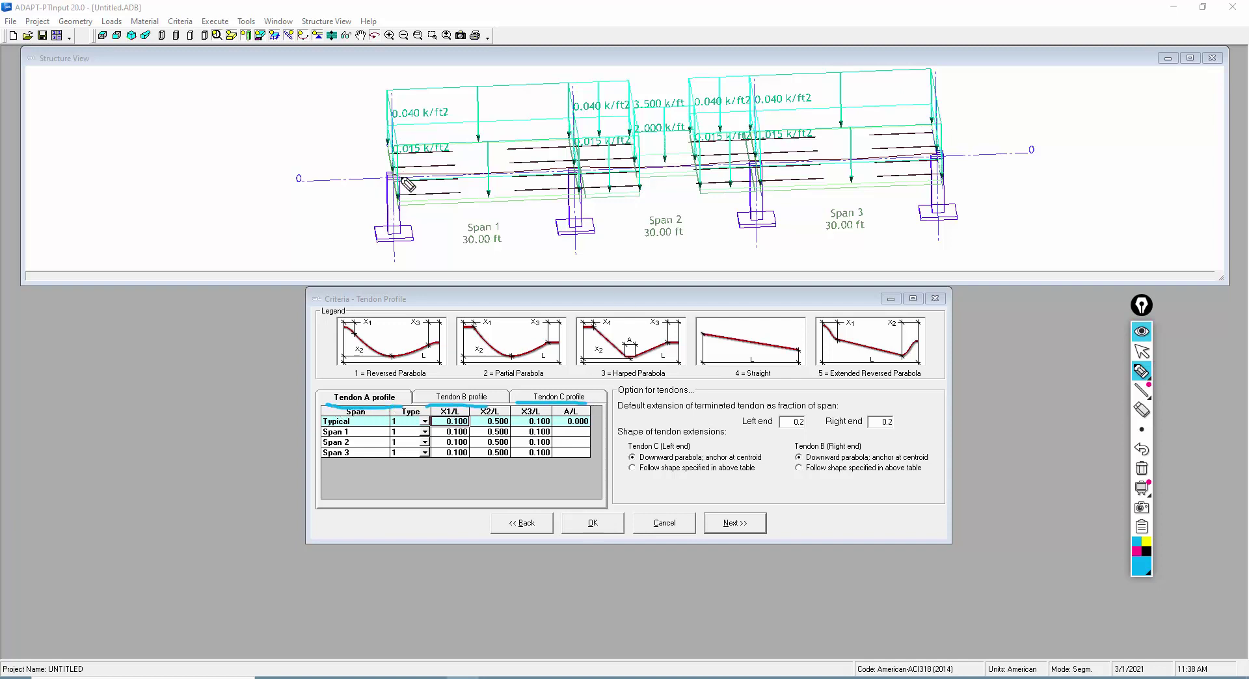
mouse_move(390, 174)
left_mouse_down()
mouse_move(484, 192)
mouse_move(754, 156)
mouse_move(896, 166)
mouse_move(964, 153)
left_mouse_up()
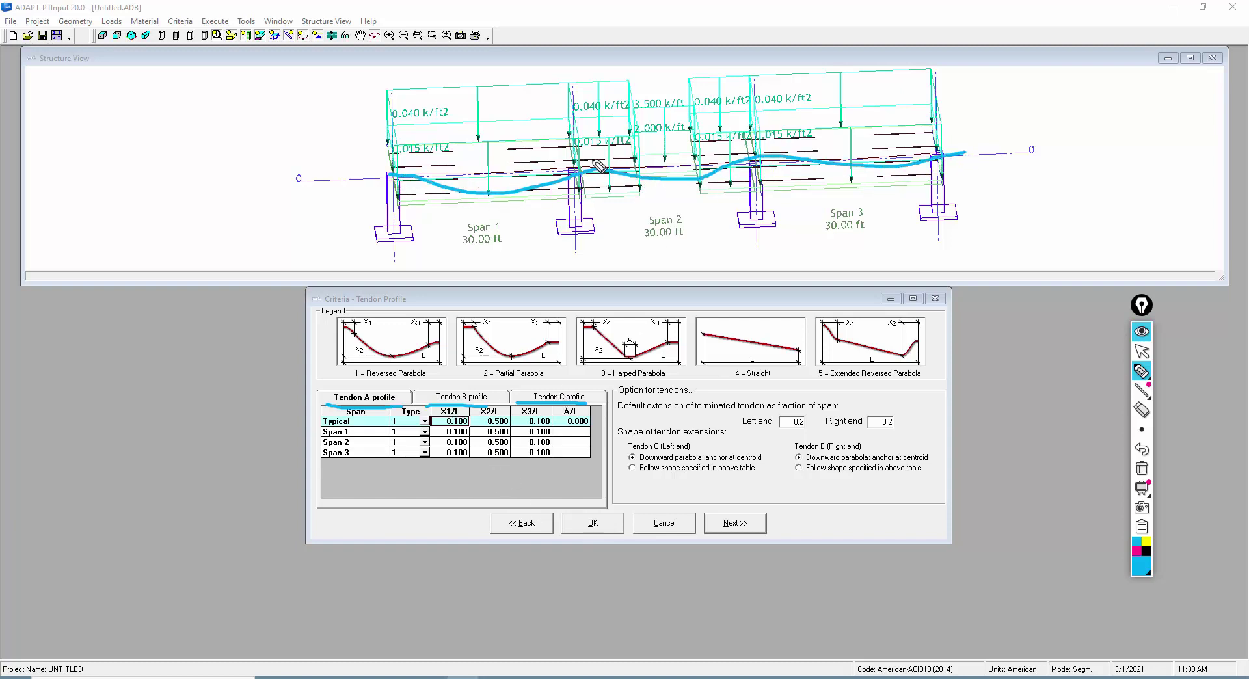
mouse_move(605, 151)
left_mouse_down()
mouse_move(609, 181)
mouse_move(565, 167)
mouse_move(368, 184)
left_mouse_up()
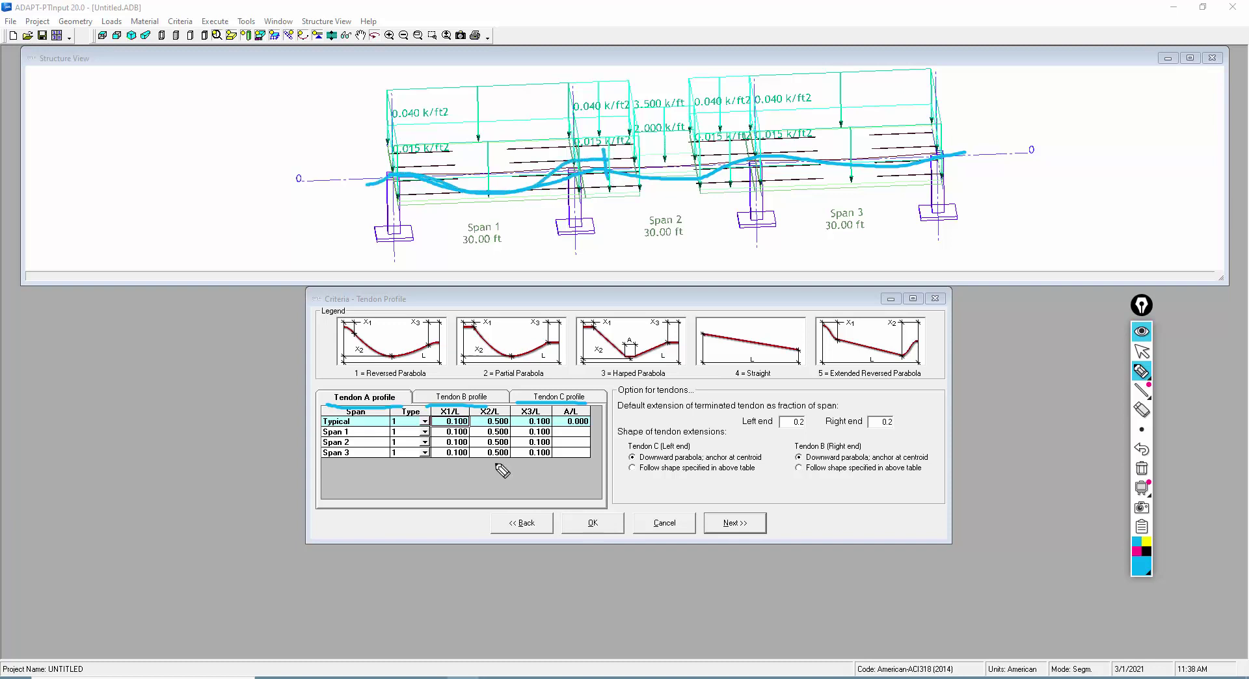
mouse_move(715, 150)
left_mouse_down()
mouse_move(719, 166)
mouse_move(966, 148)
left_mouse_up()
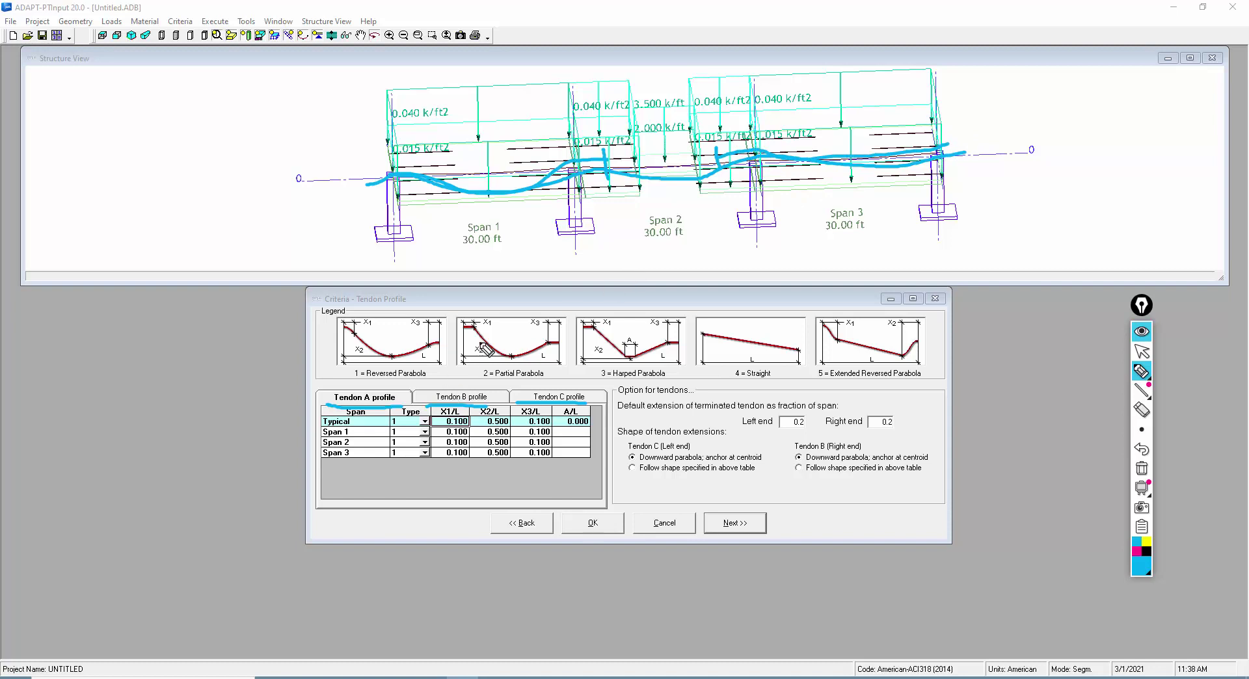
mouse_move(480, 340)
left_mouse_down()
mouse_move(467, 372)
mouse_move(478, 376)
left_mouse_up()
left_click_drag(553, 350, 558, 377)
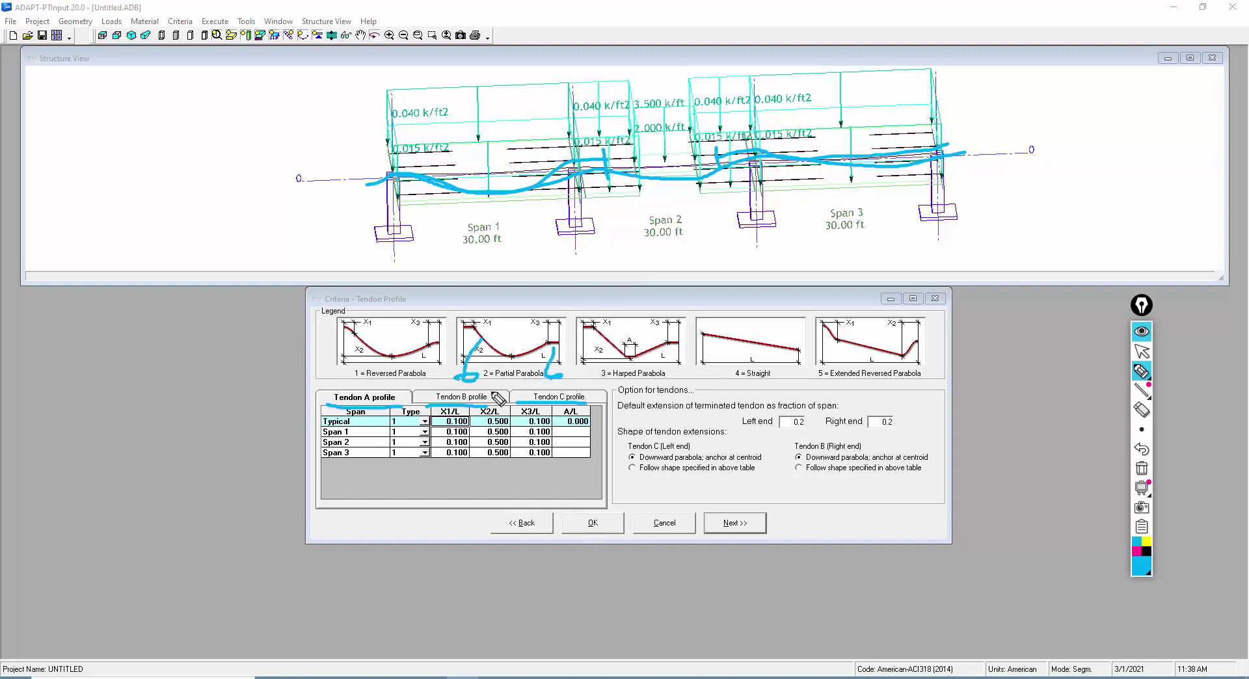
left_click(1142, 468)
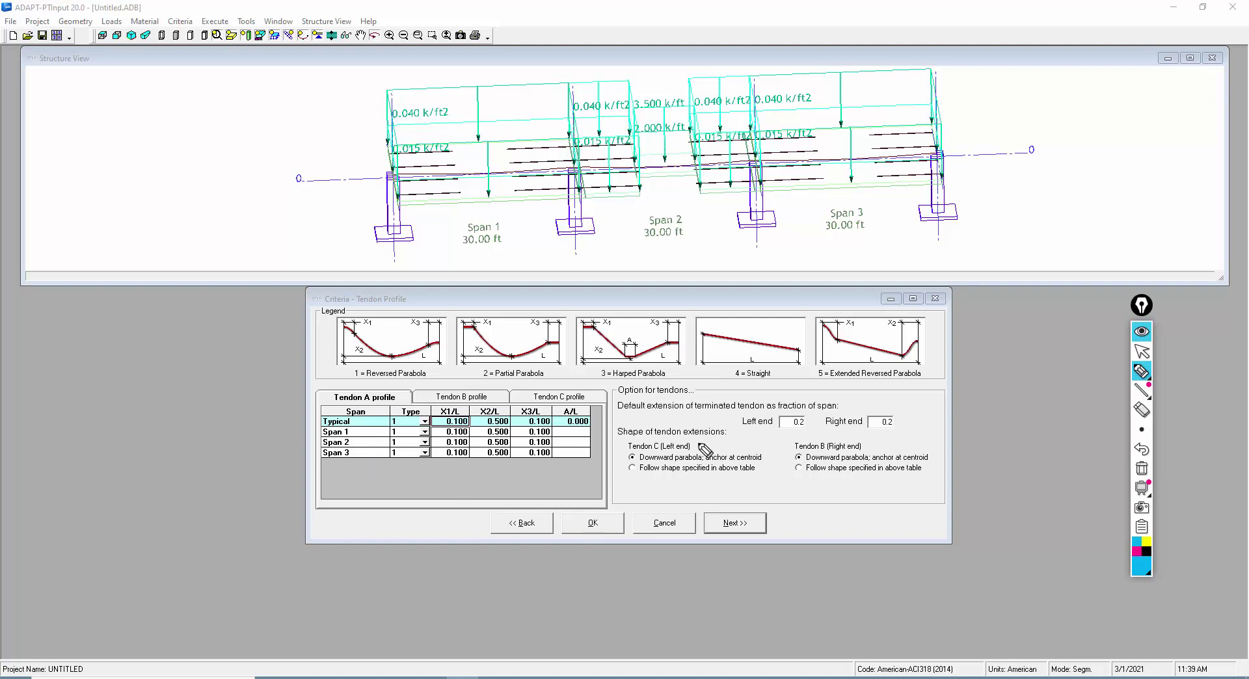
- Outline the tendon extension options and sketch the extensions into span 2 with the screen pen, and clear the markings
mouse_move(742, 383)
left_mouse_down()
mouse_move(613, 384)
mouse_move(624, 506)
mouse_move(870, 507)
mouse_move(949, 449)
mouse_move(875, 383)
mouse_move(741, 385)
left_mouse_up()
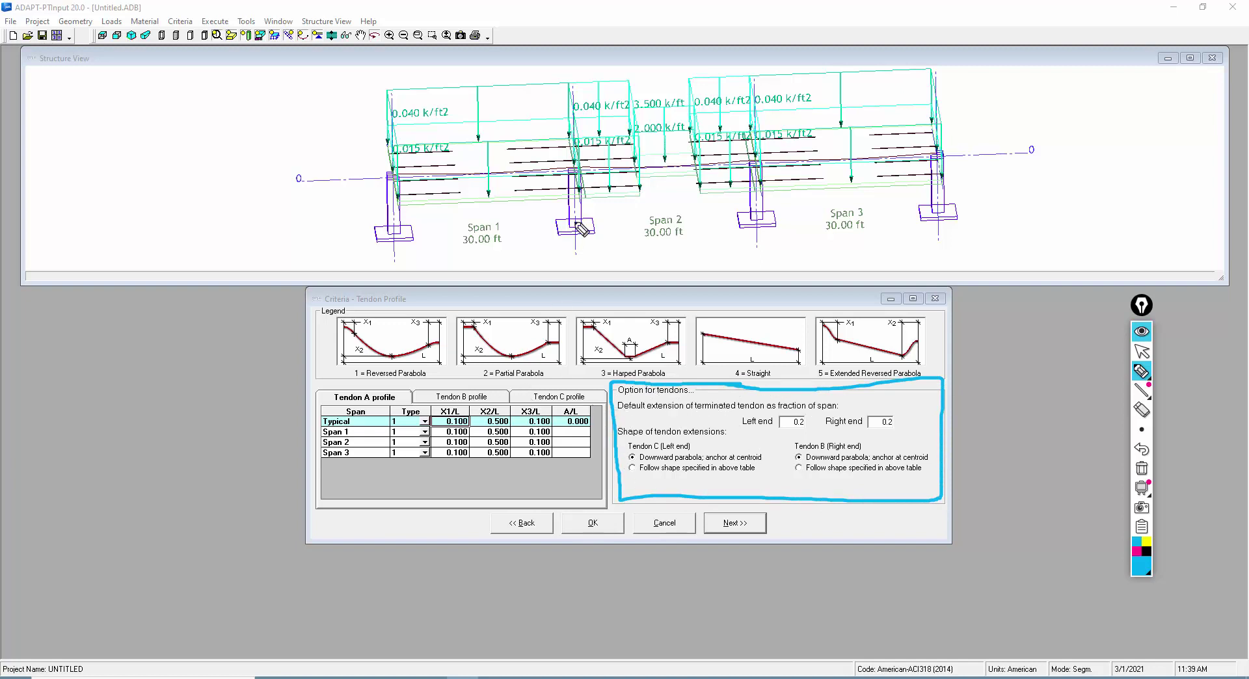
mouse_move(569, 167)
left_mouse_down()
mouse_move(612, 176)
mouse_move(612, 190)
left_mouse_up()
mouse_move(730, 157)
left_mouse_down()
mouse_move(761, 153)
mouse_move(709, 166)
left_mouse_up()
left_click_drag(709, 149, 707, 189)
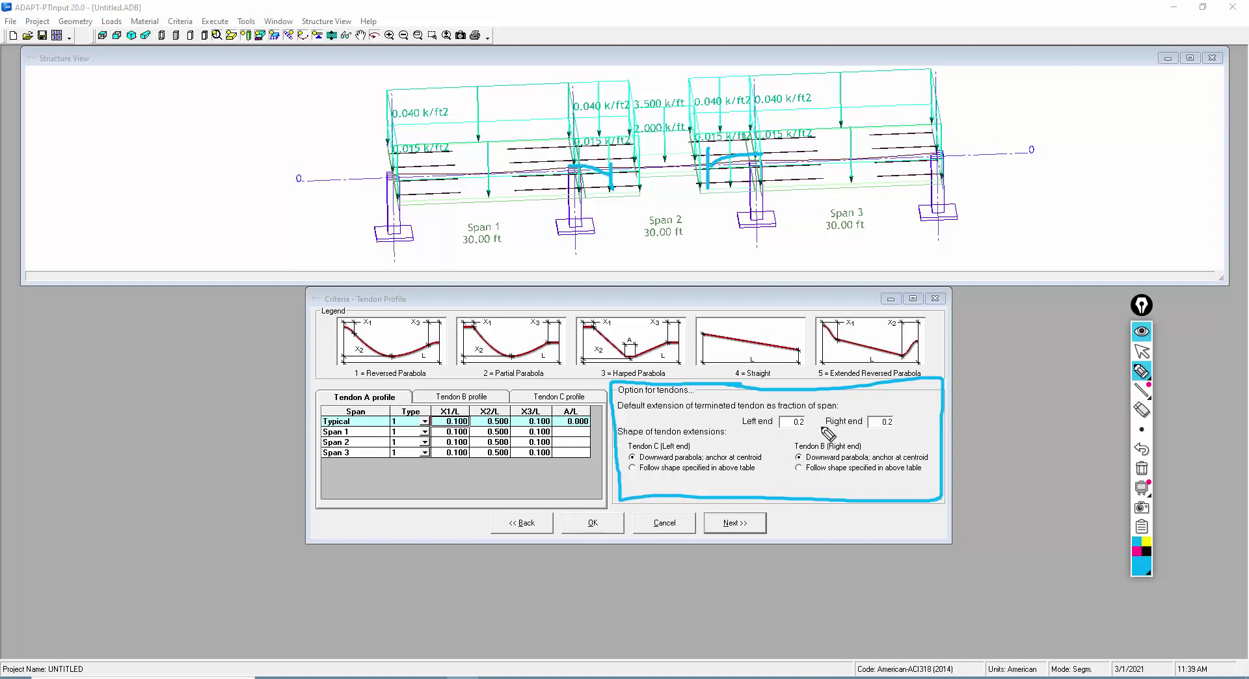
left_click_drag(778, 425, 898, 430)
left_click(1140, 469)
left_click(1142, 351)
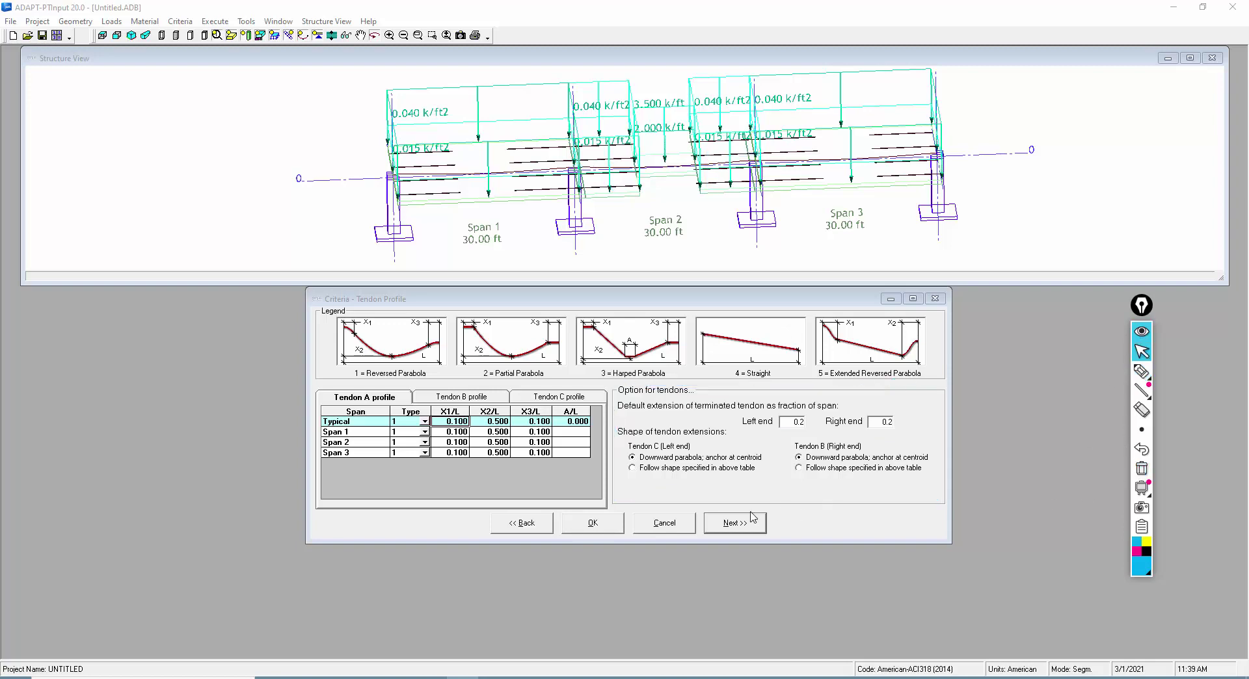
- Accept the tendon profile, cover, bar extension, ACI-318 curtailment and load combination criteria, and finish the criteria input
left_click(734, 520)
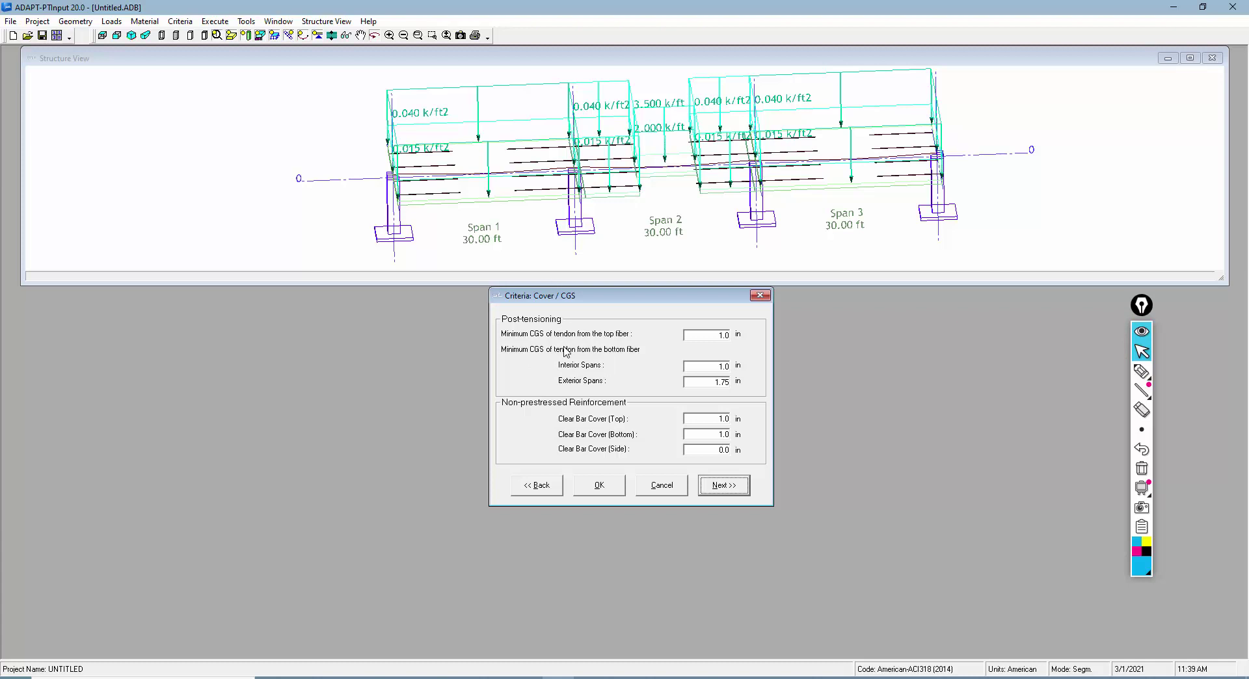
left_click(727, 490)
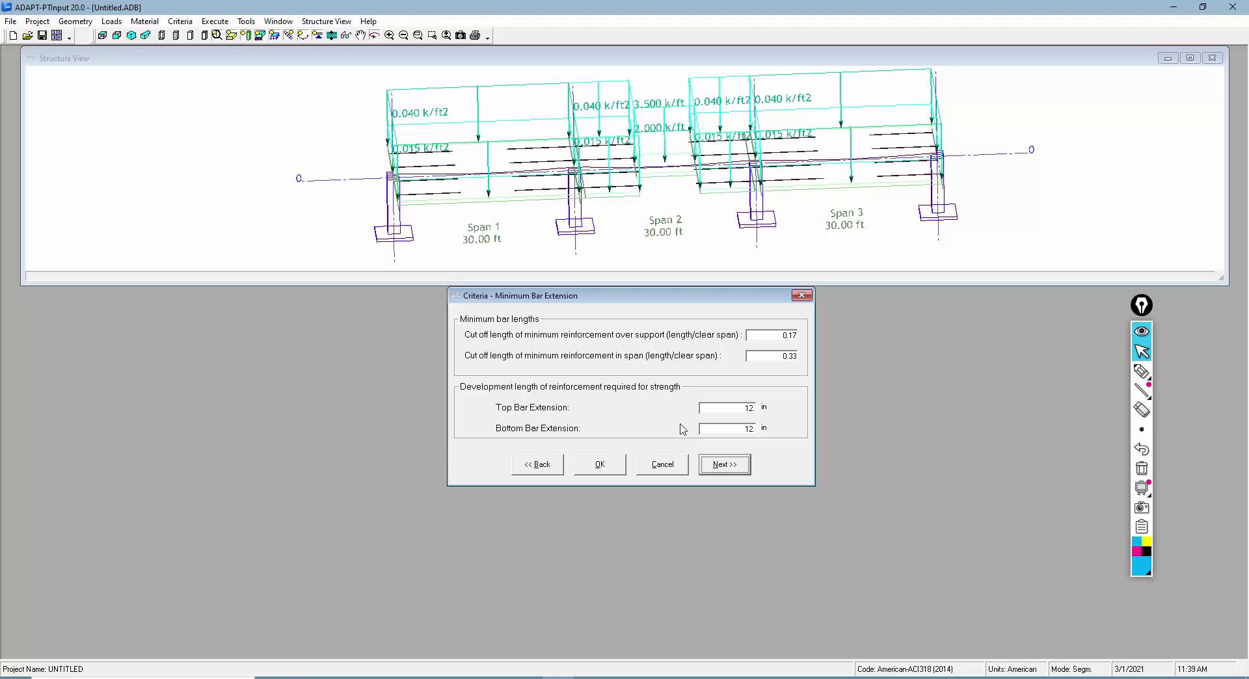
left_click(718, 464)
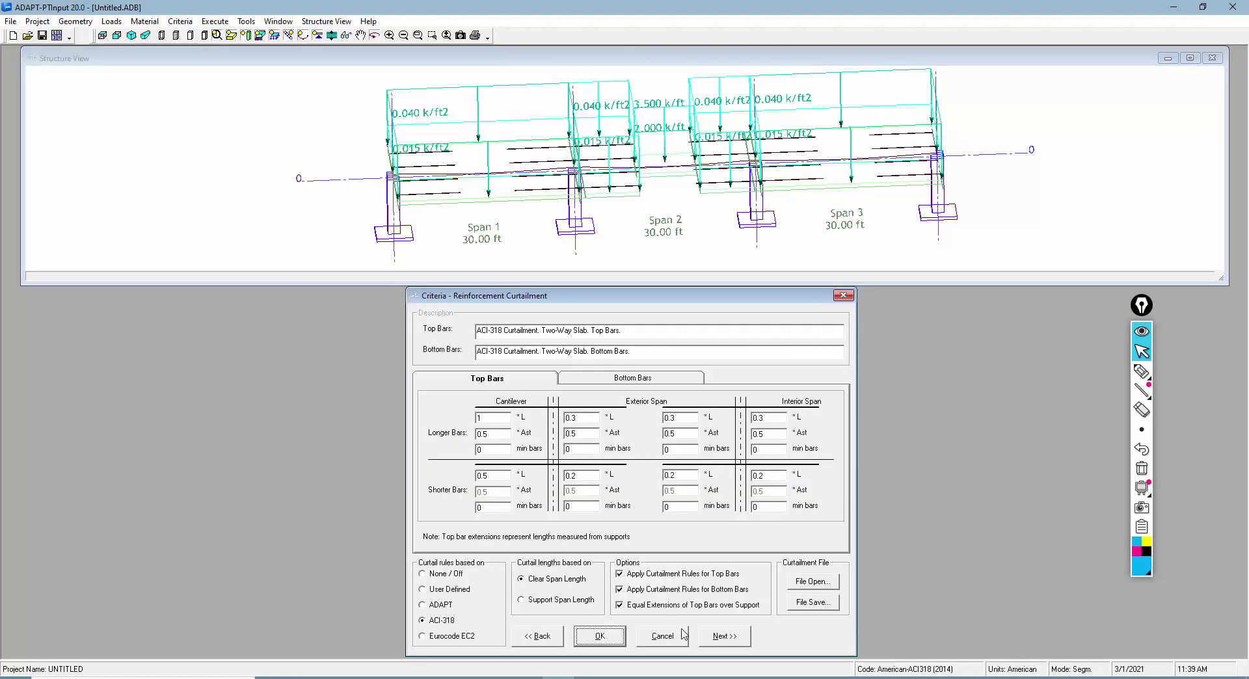
left_click(723, 636)
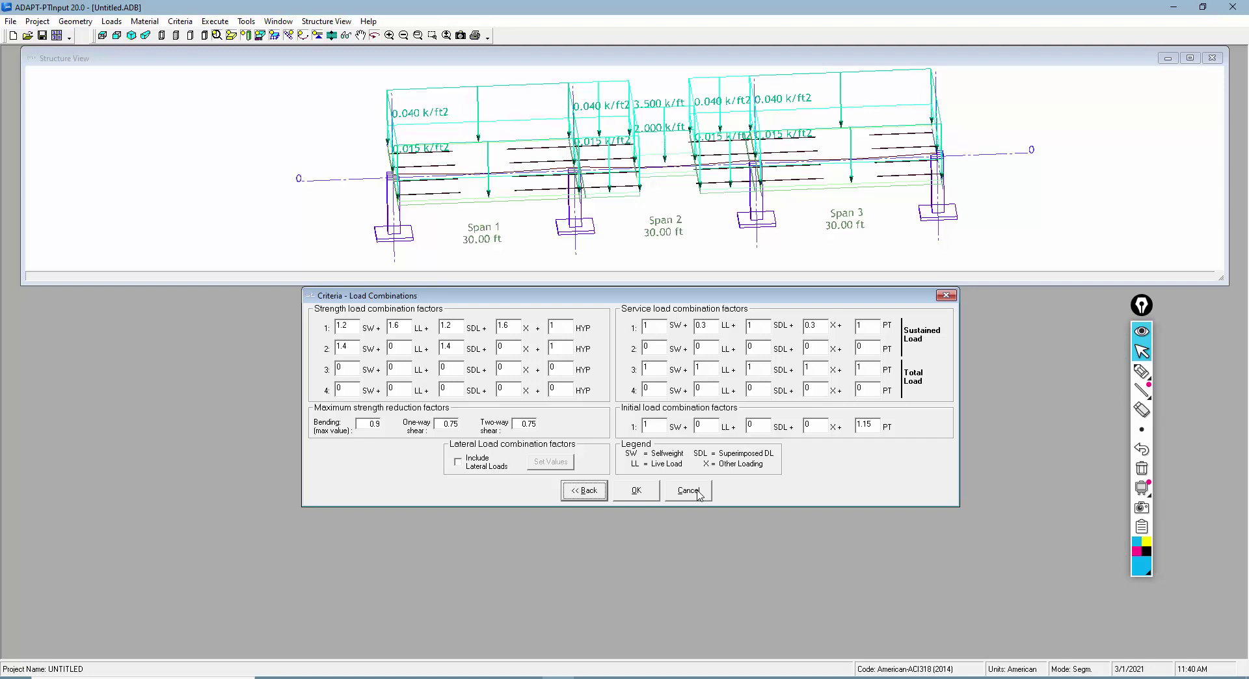
left_click(626, 489)
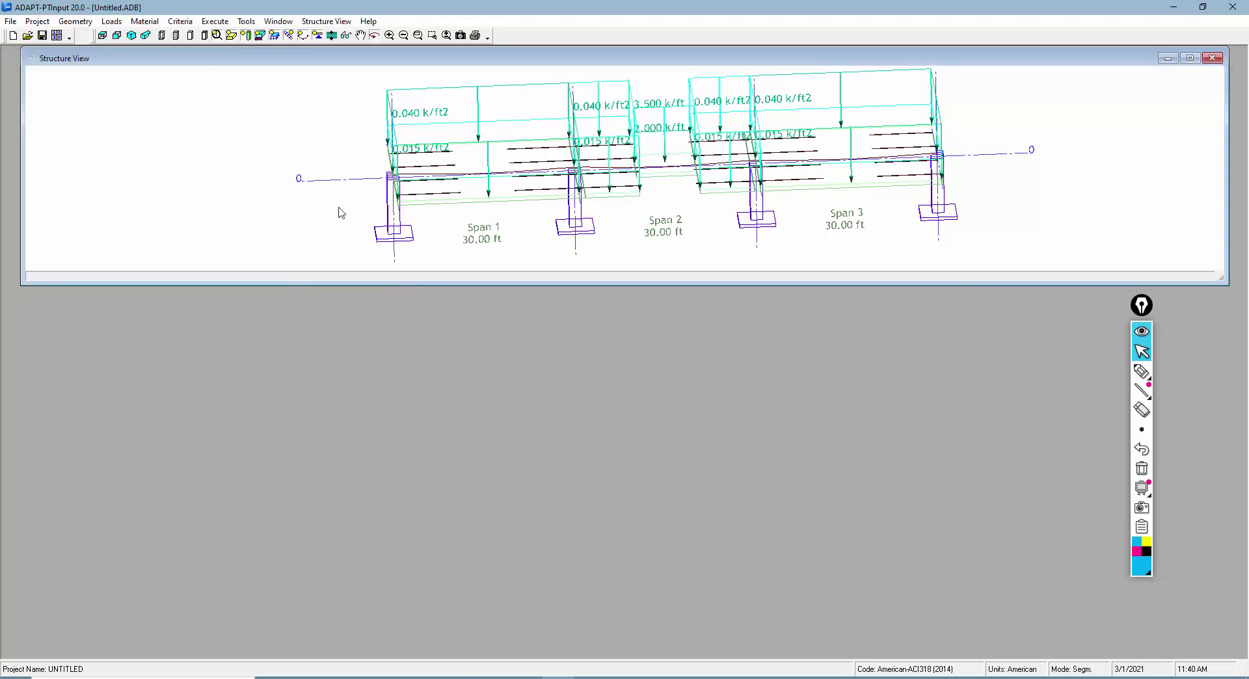
- Save the project as PTRC_Investigatge in the Youtube Video Models folder on the Desktop
left_click(10, 21)
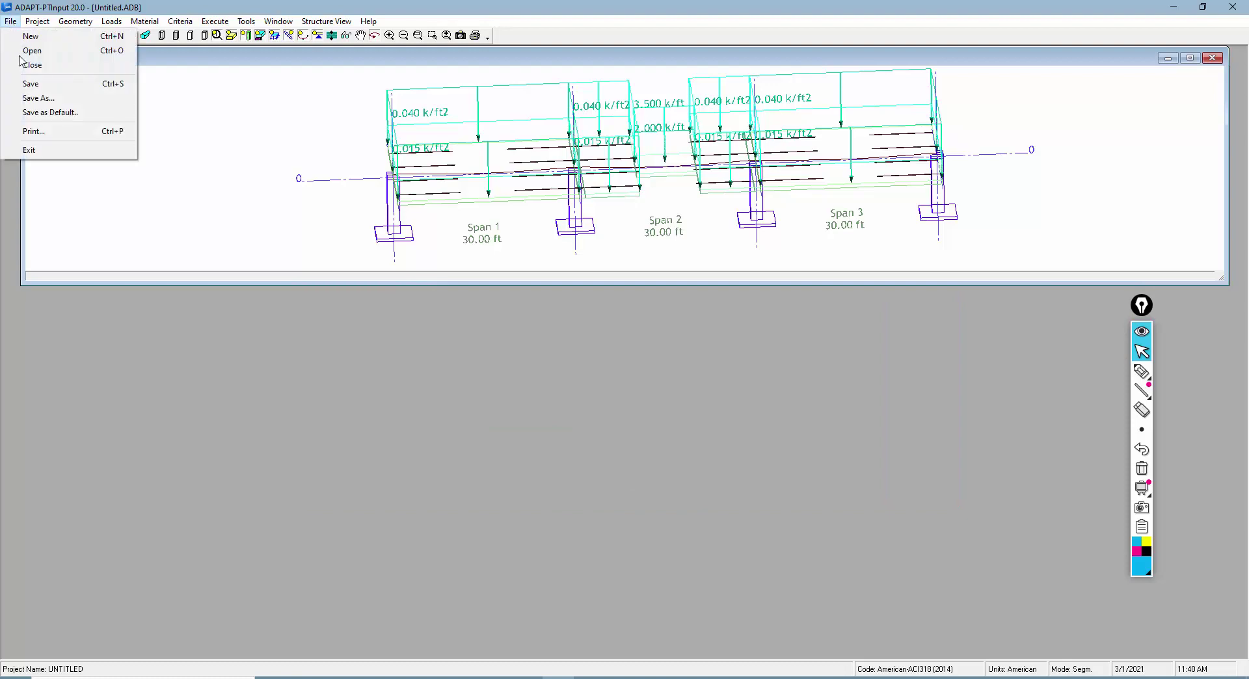
left_click(32, 99)
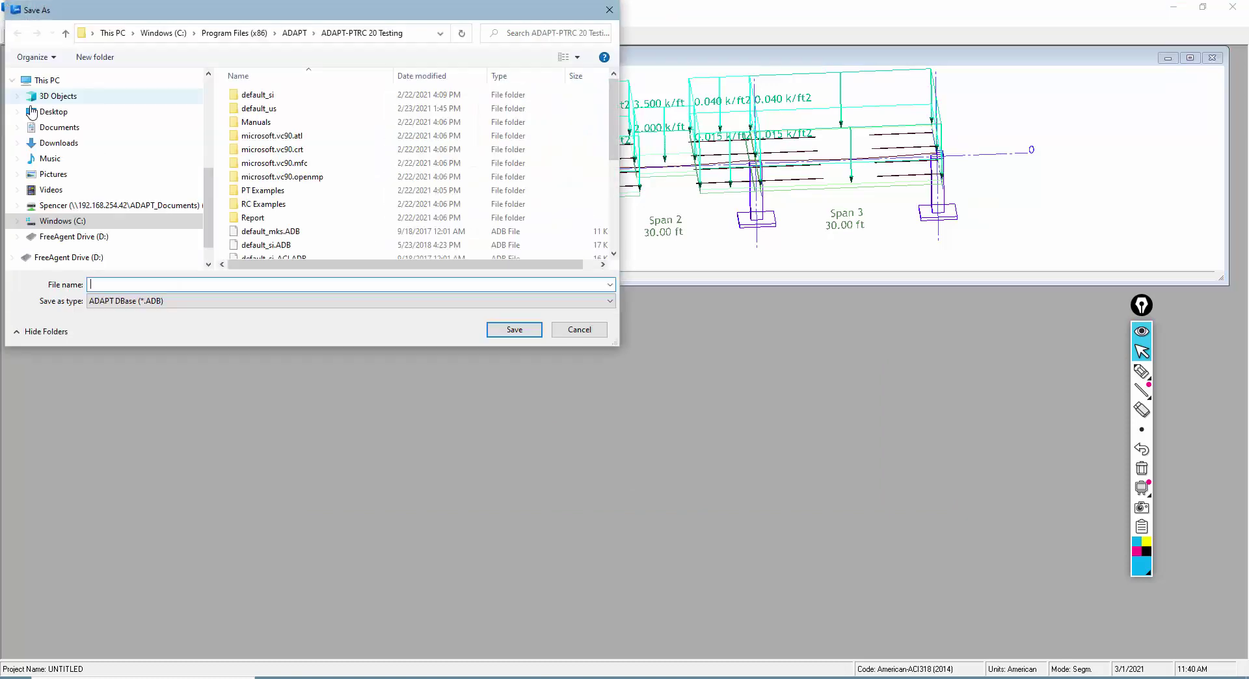
scroll(88, 143, "up", 5)
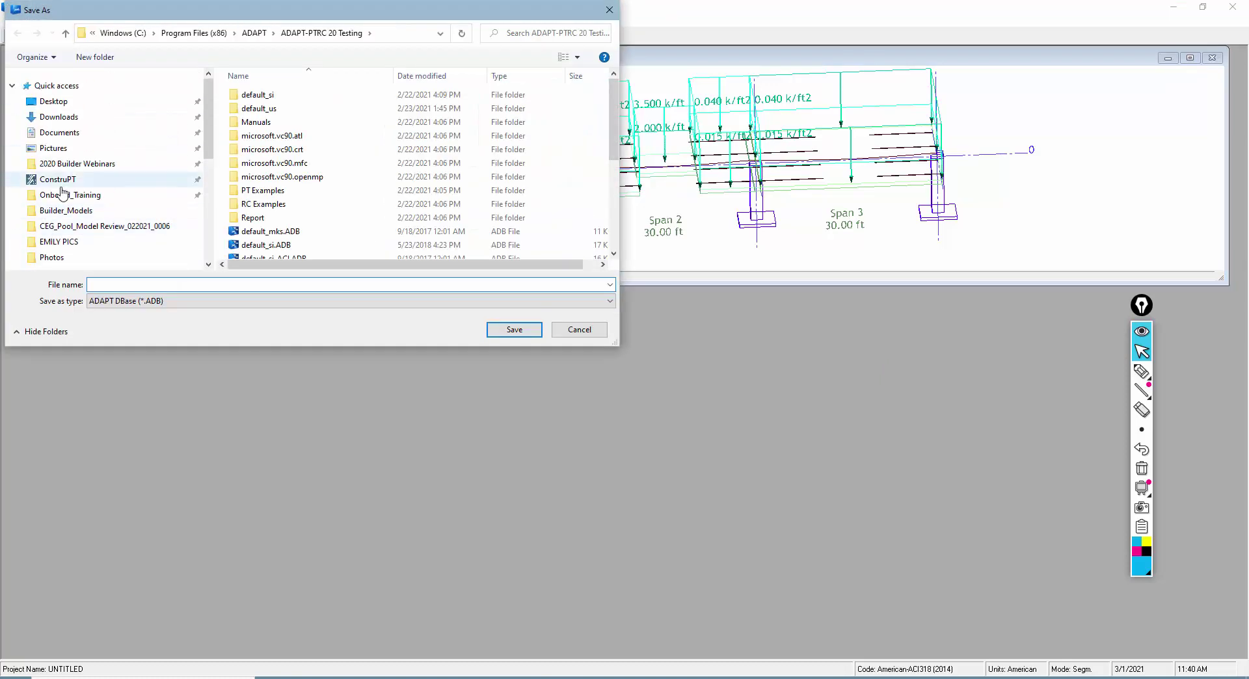
left_click(53, 102)
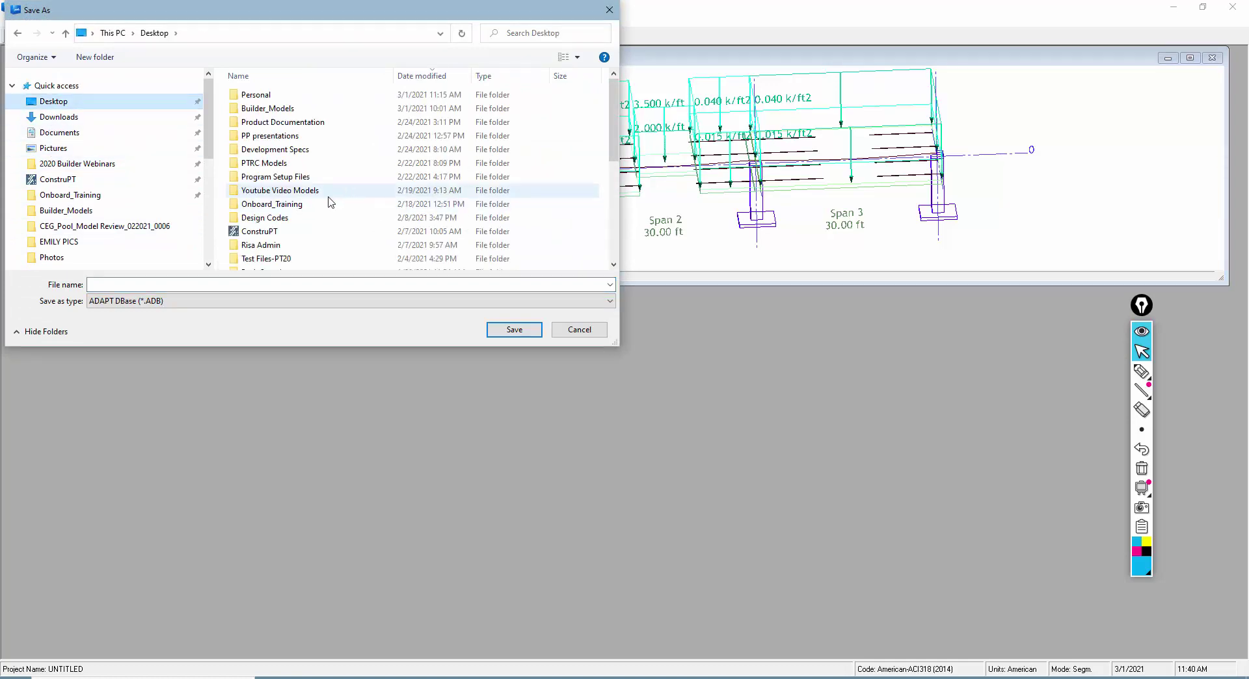
double_click(273, 167)
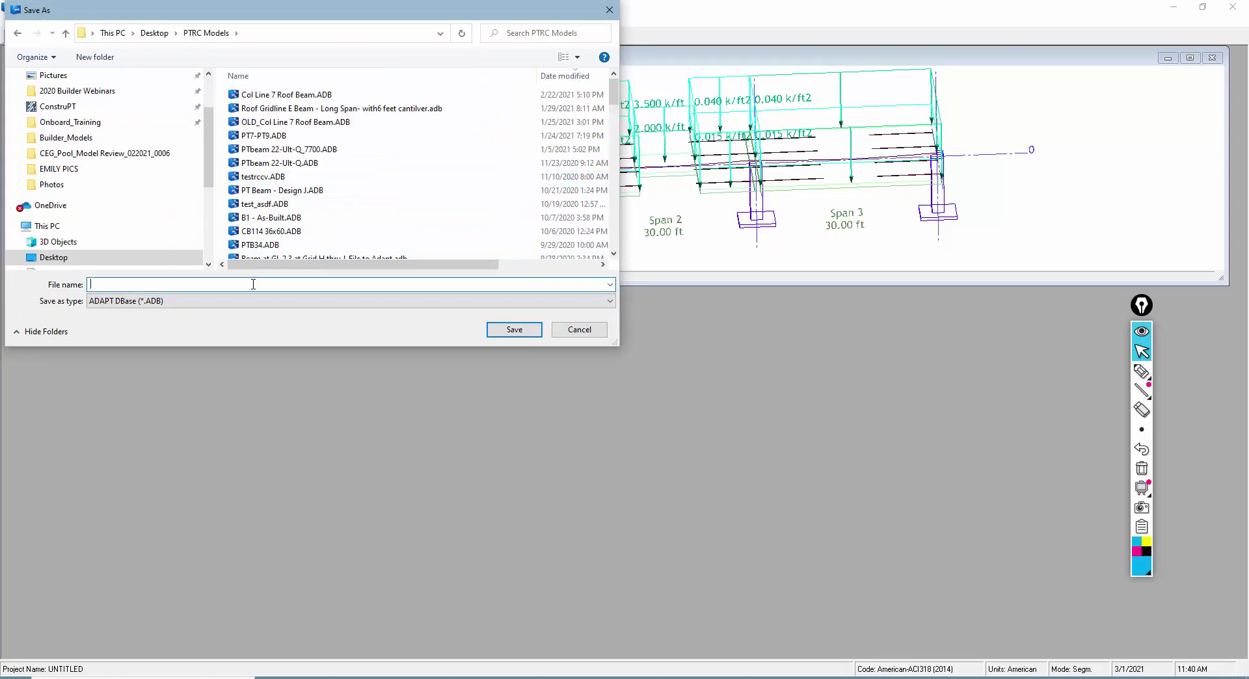
scroll(130, 150, "up", 2)
left_click(58, 102)
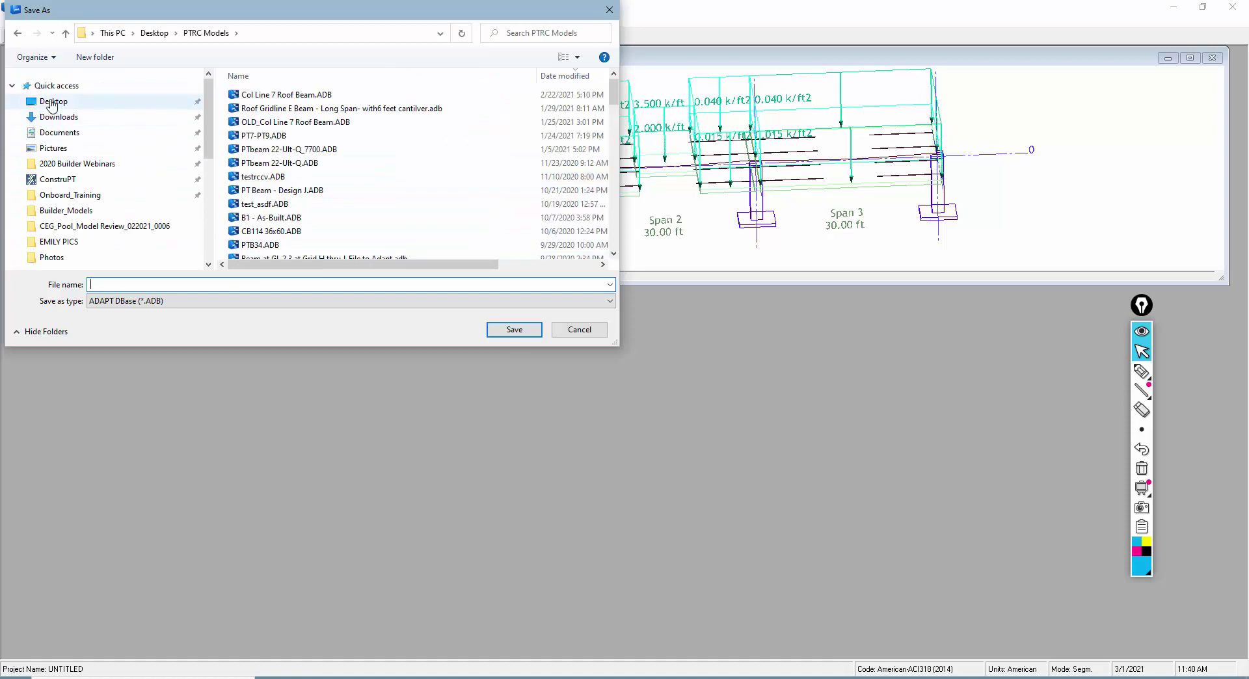
double_click(280, 190)
left_click(248, 283)
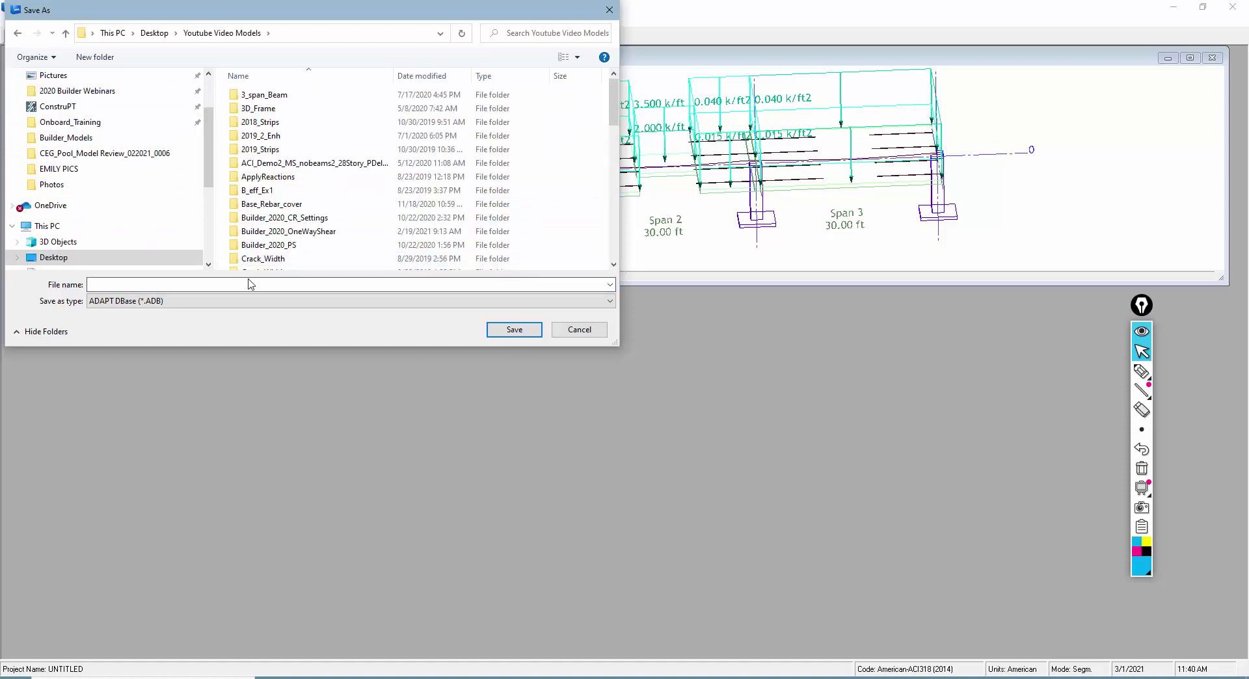
type("PTRC_")
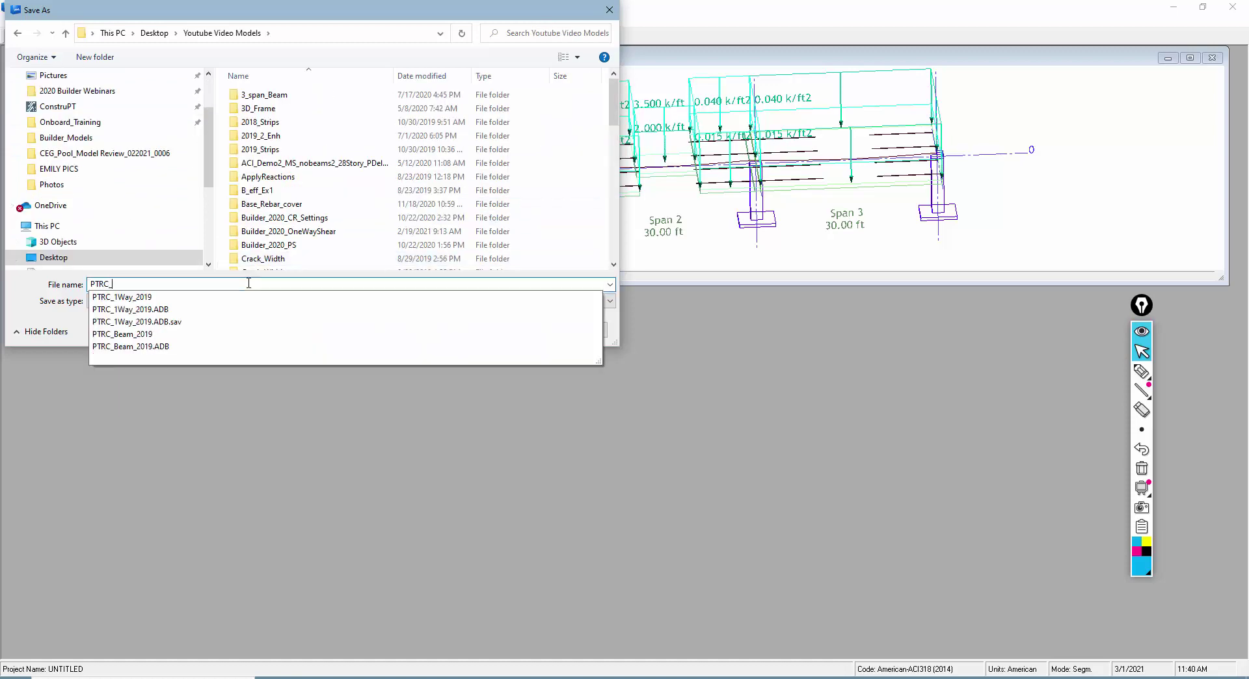
type("Investigatge")
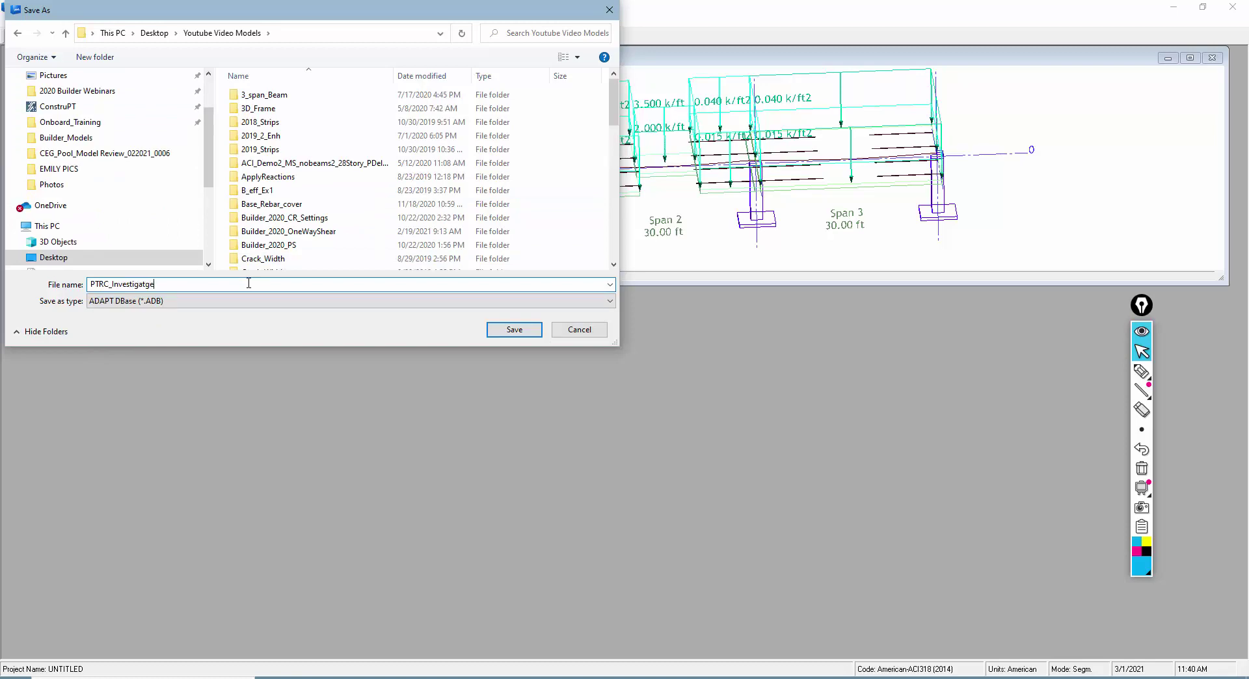
key("Return")
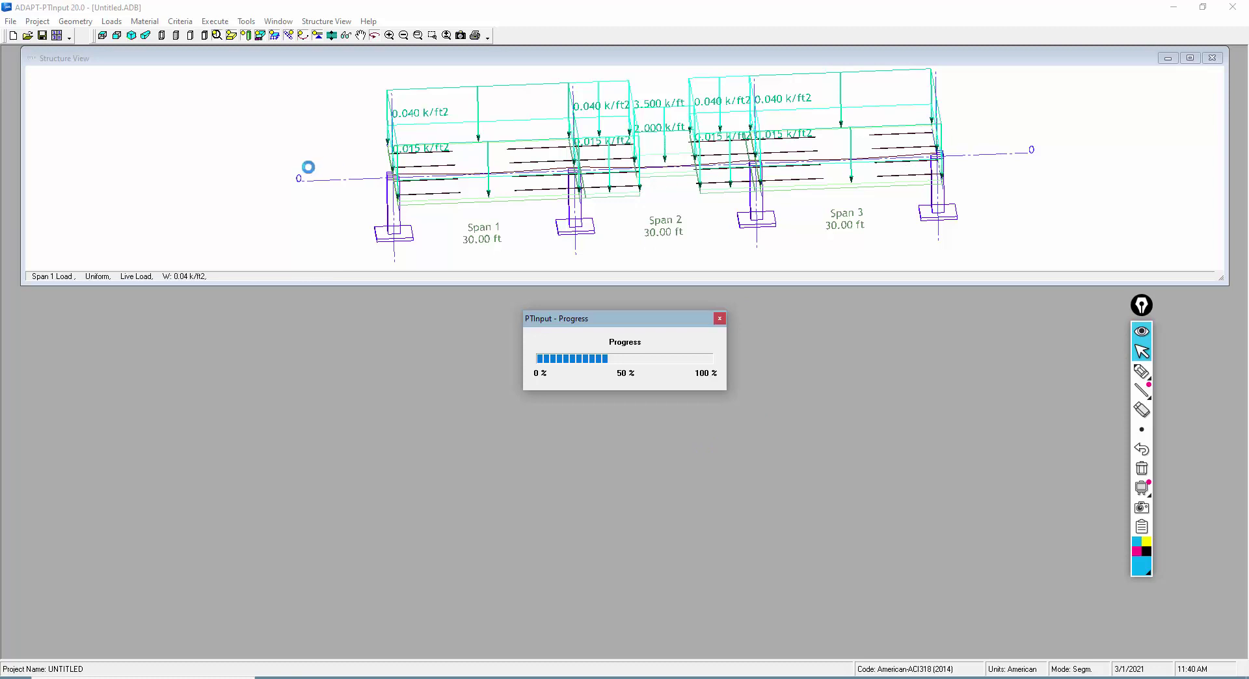
- Trace the slab line across all spans and mark the middle of span 2 with the screen pen, and clear the markings
left_click(1142, 371)
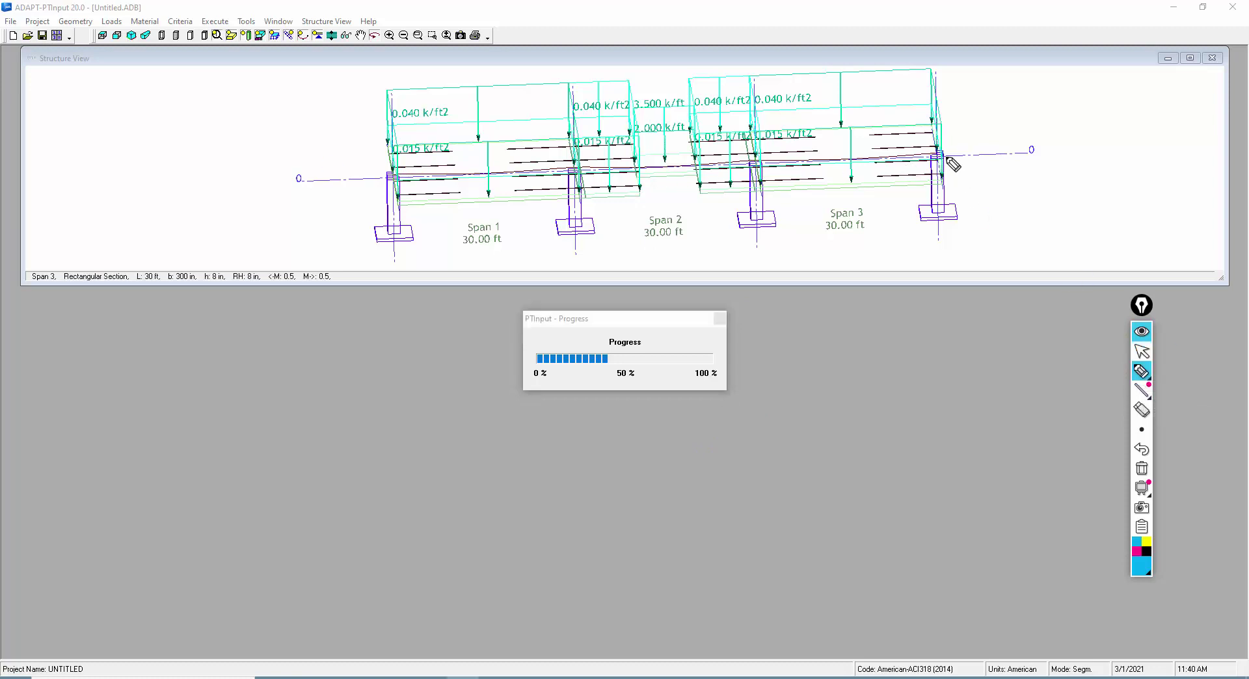
left_click_drag(947, 158, 379, 172)
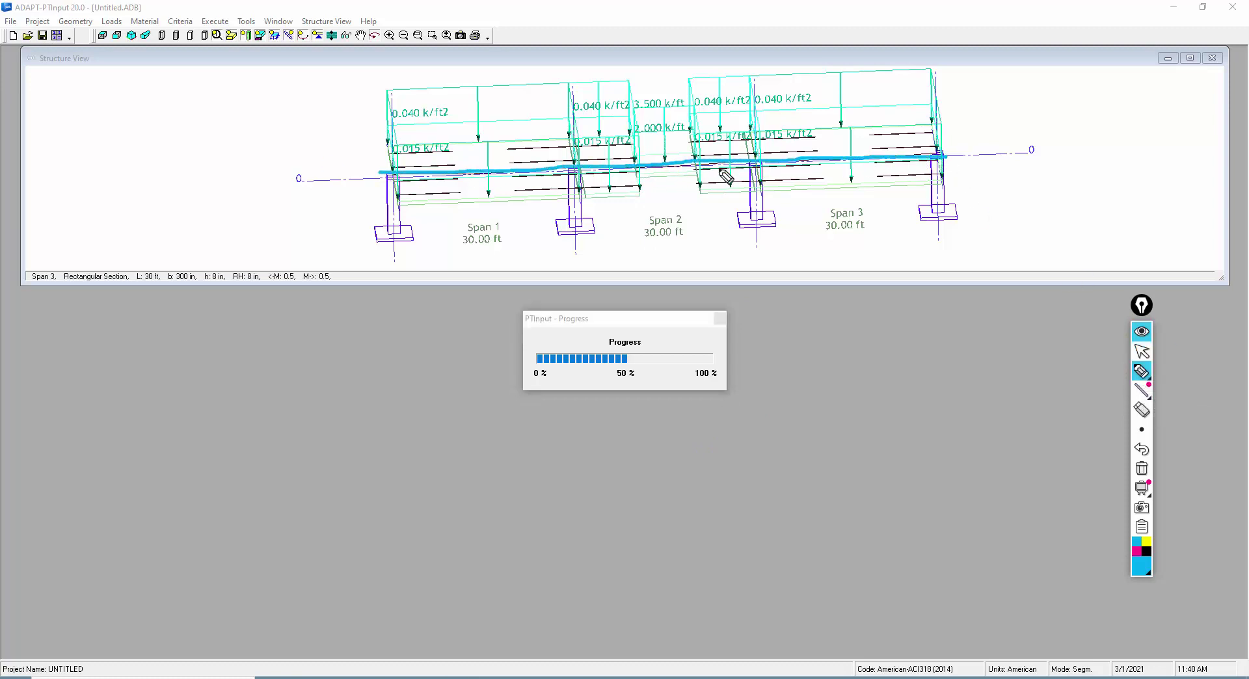
mouse_move(635, 154)
left_mouse_down()
mouse_move(678, 160)
mouse_move(654, 176)
mouse_move(713, 176)
left_mouse_up()
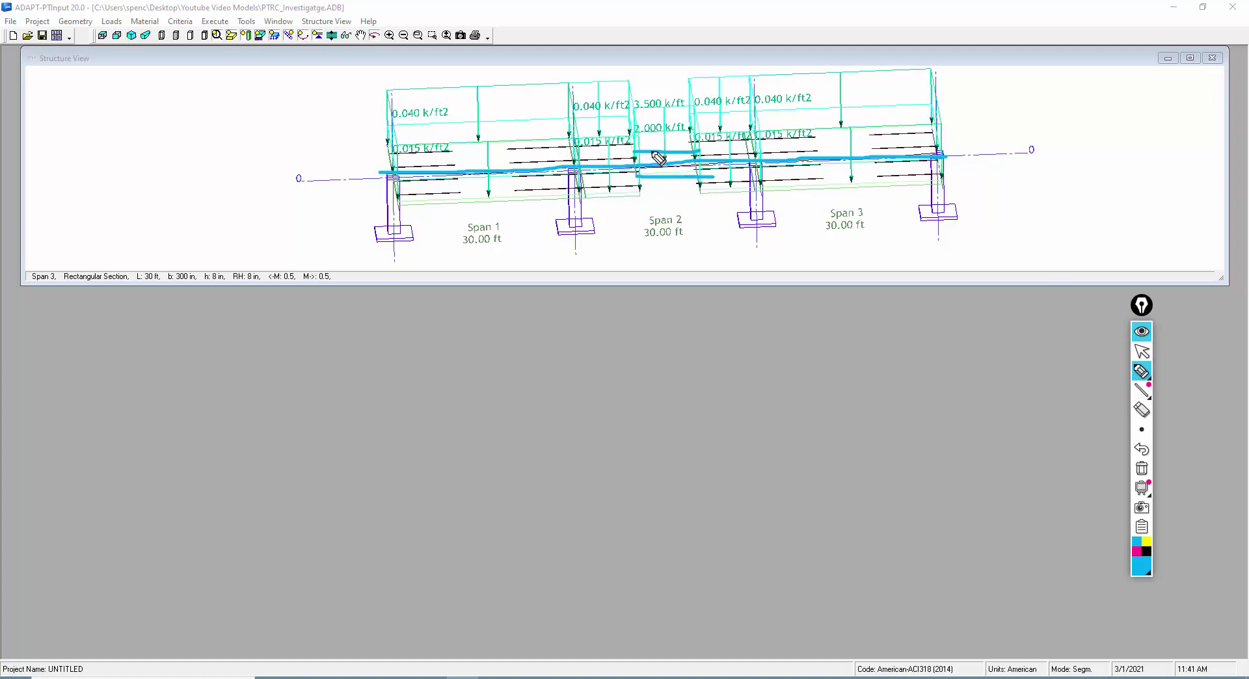
left_click_drag(635, 149, 687, 149)
left_click_drag(628, 176, 695, 177)
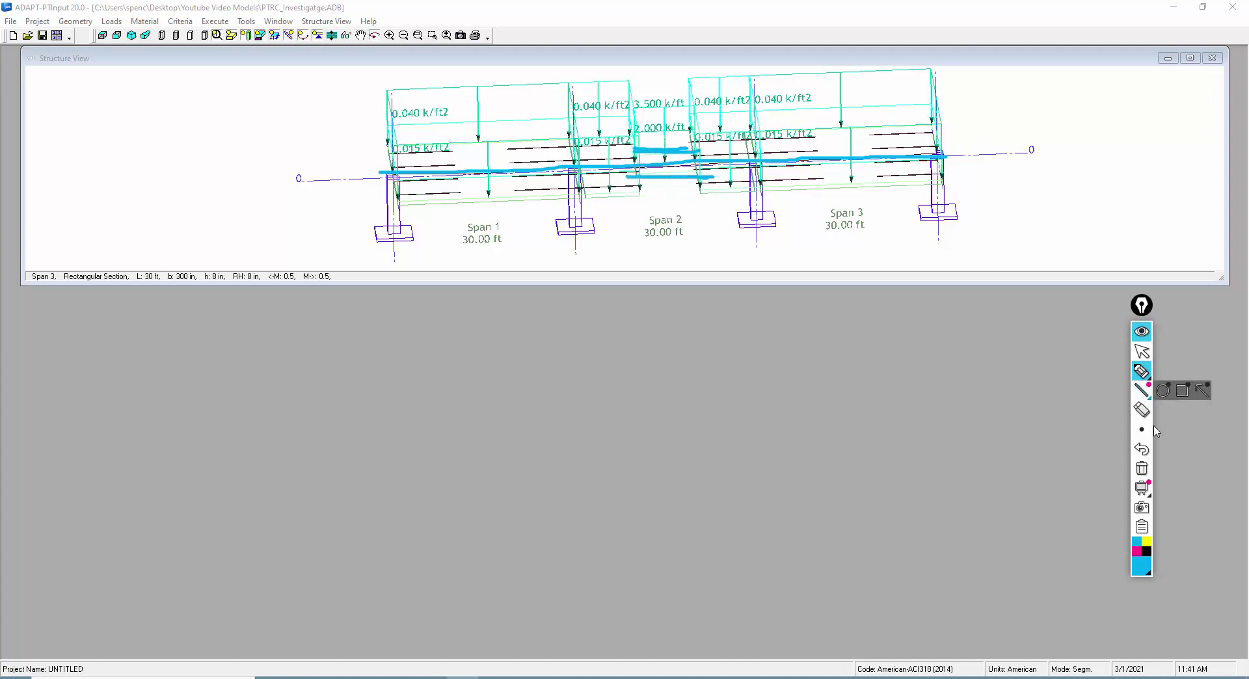
left_click(1141, 468)
left_click(1141, 351)
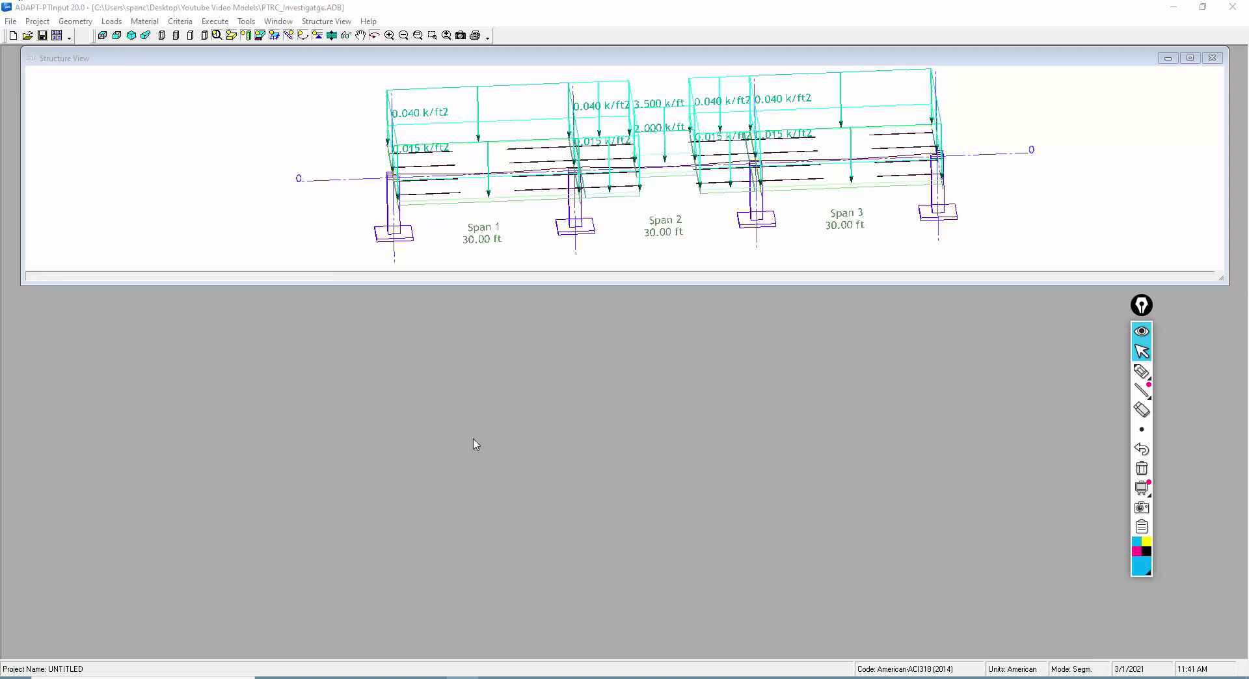
- Execute the analysis through to PT Recycling, display the recycle graphs, and arrange them beside the recycling window
left_click(58, 36)
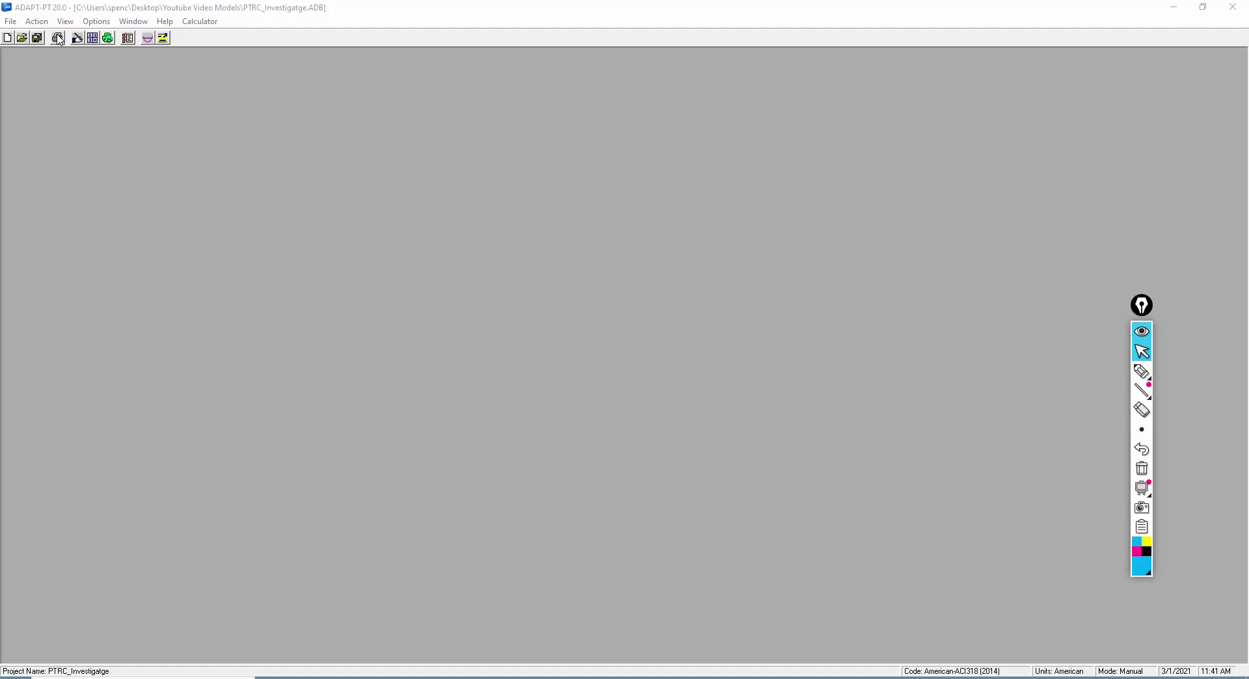
left_click(57, 38)
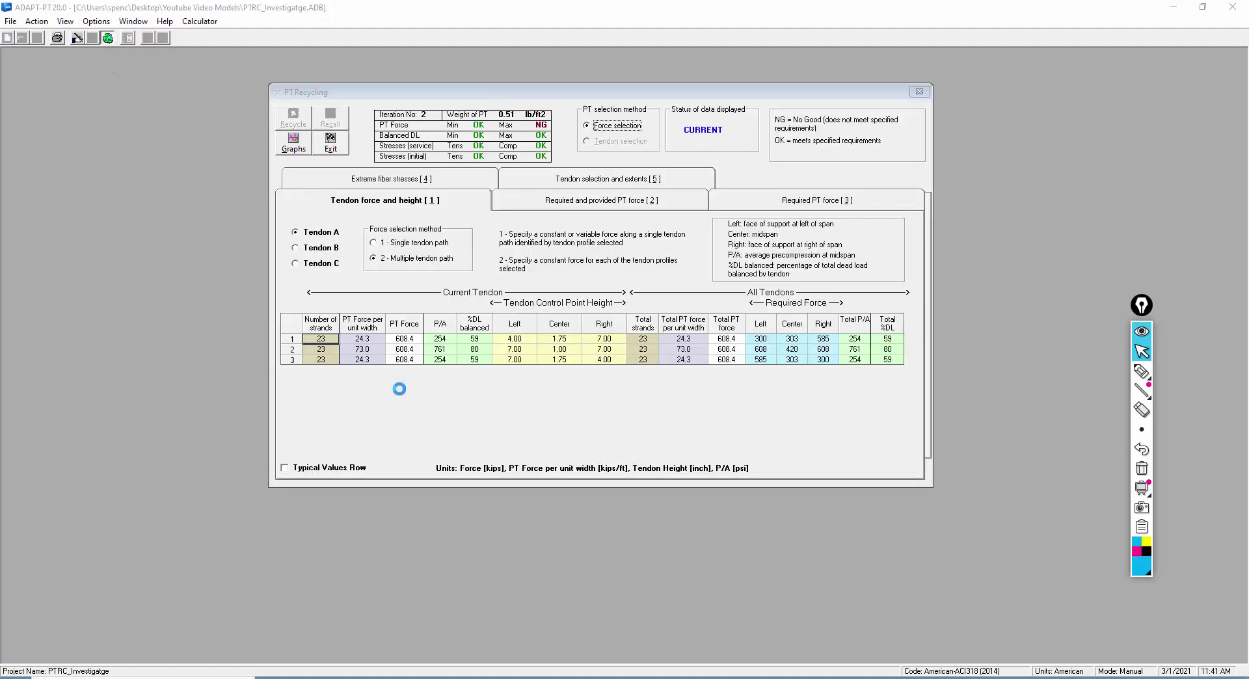
left_click(293, 143)
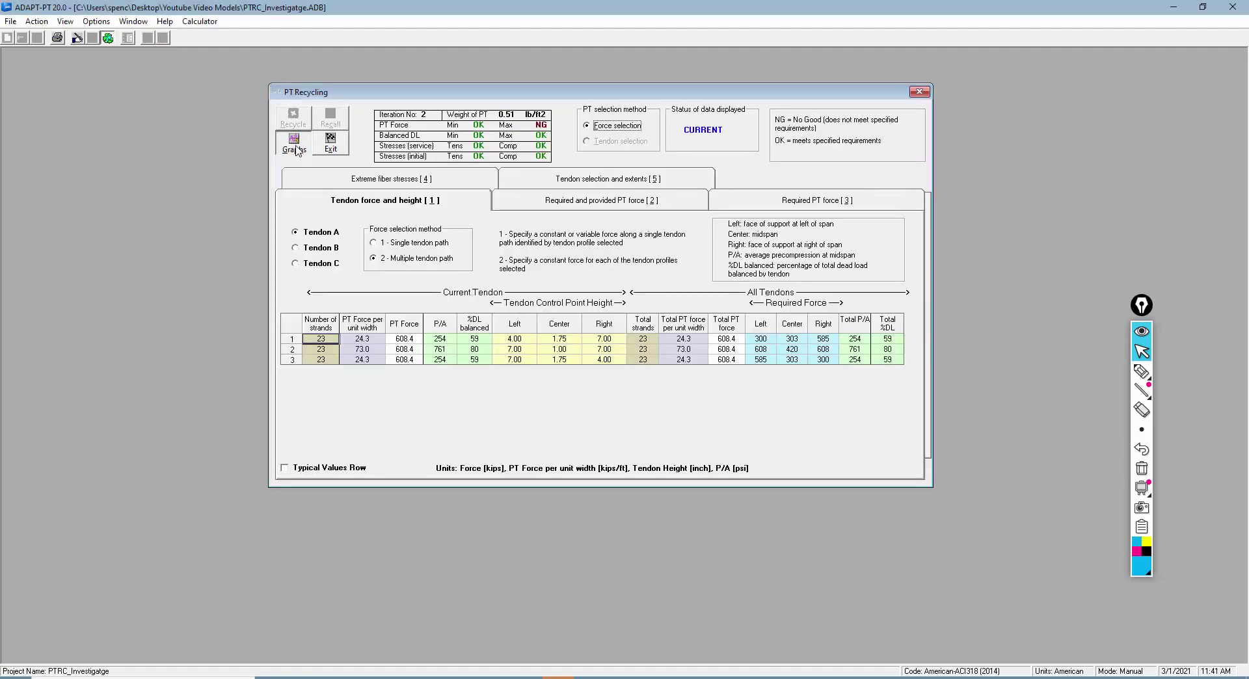
left_click_drag(812, 132, 884, 99)
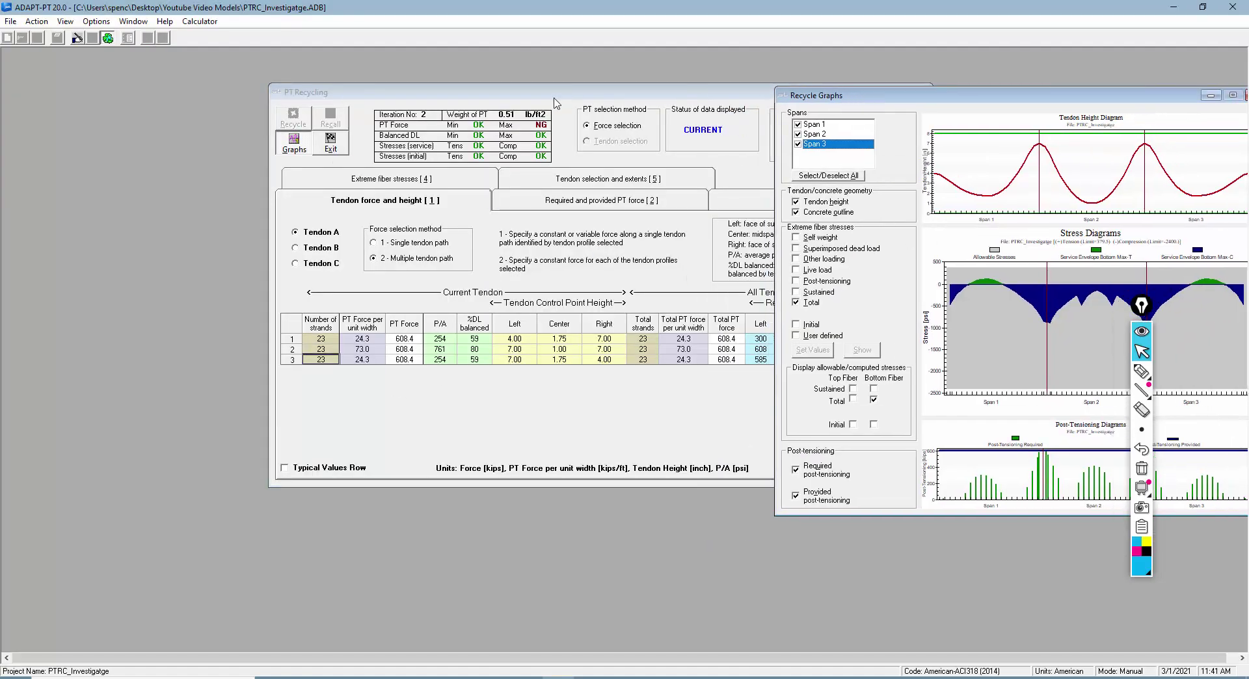
left_click_drag(560, 93, 462, 75)
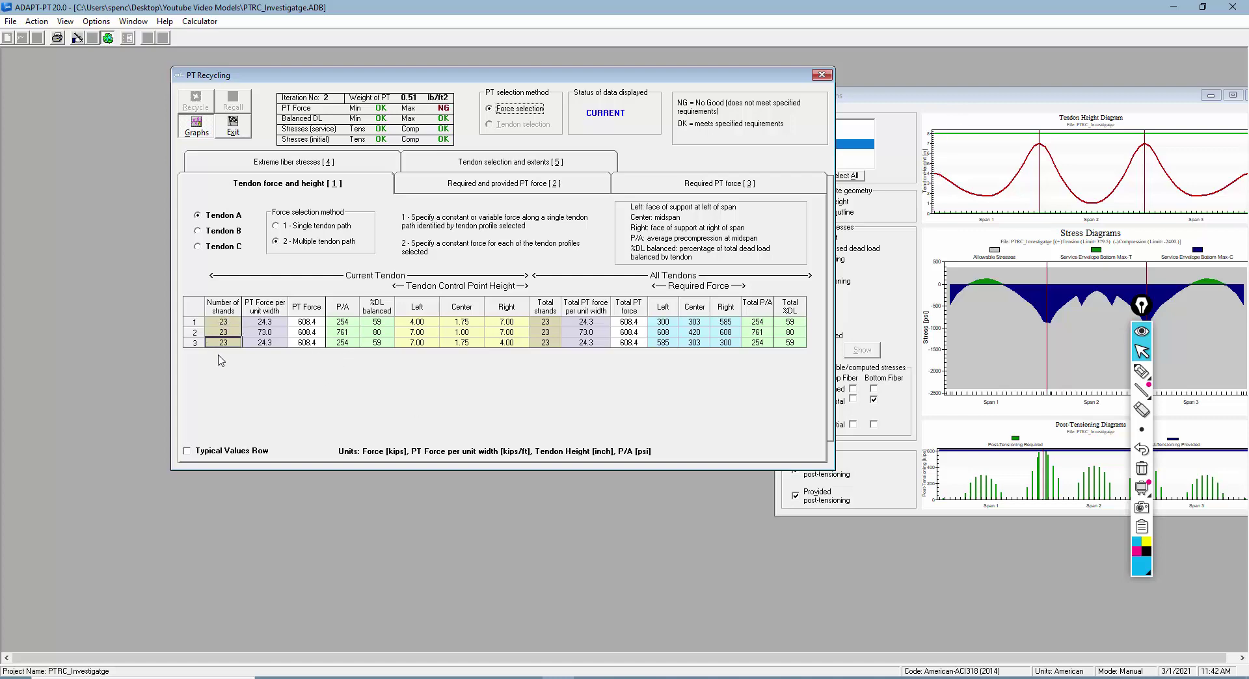
- Set the tendon A PT force to 480 kips for the three spans
left_click(223, 322)
left_click(309, 322)
type("480")
key("Return")
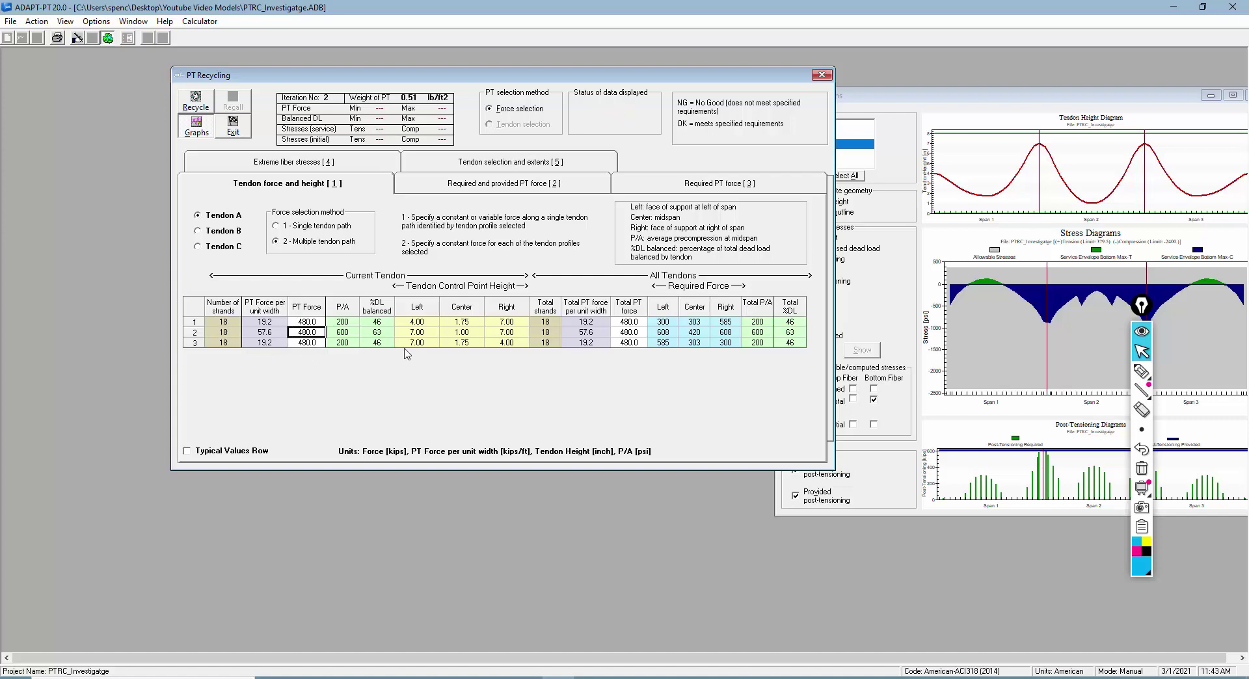
- Set the tendon A center heights to 2.50 inches in spans 1 and 3 and 1.50 inches in span 2, and recycle the design
left_click(461, 322)
double_click(460, 321)
type("2.5")
key("Return")
key("Return")
type("2.50")
left_click(460, 322)
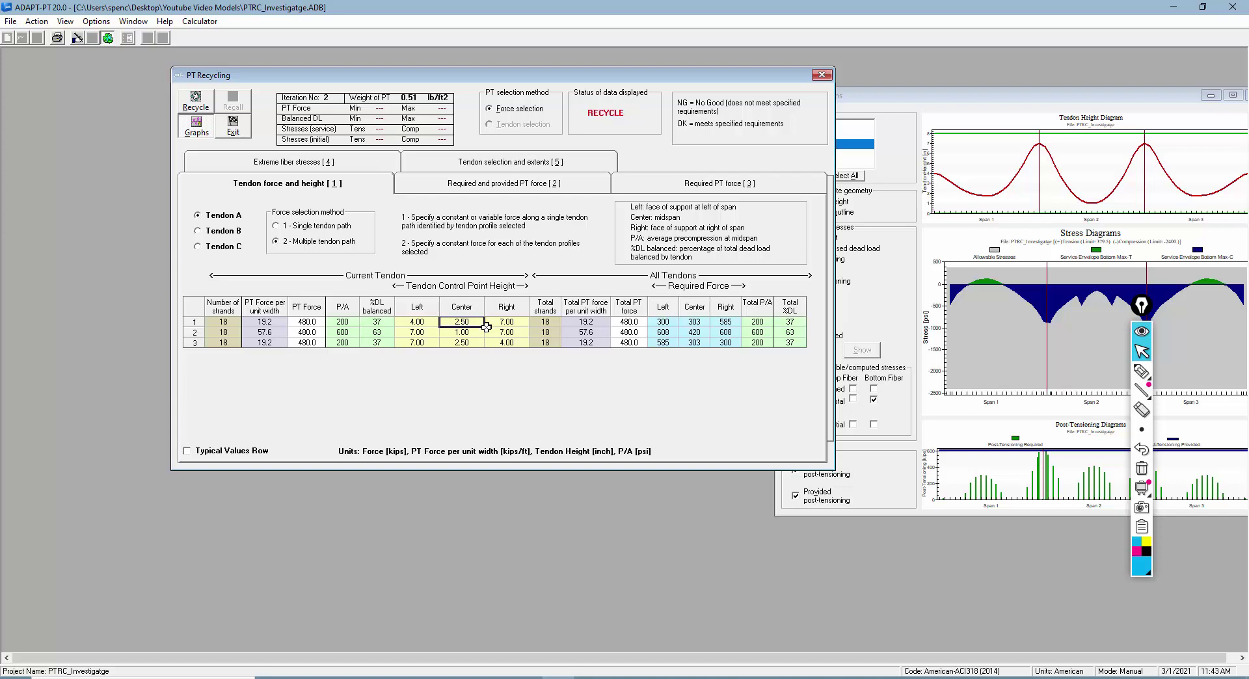
left_click(471, 334)
type("1.5")
key("Return")
left_click(195, 102)
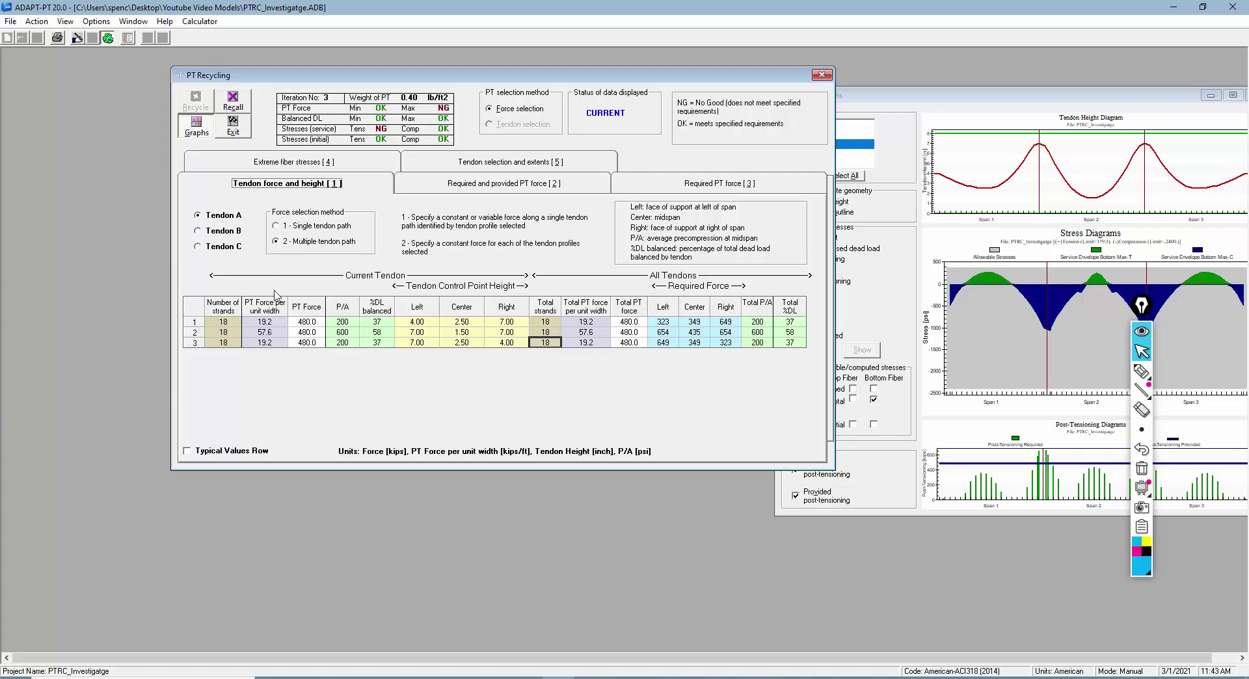
- Examine the extreme fiber stresses for the total load condition against the allowable values and compare them with the tendon forces and heights
left_click(341, 163)
left_click(294, 225)
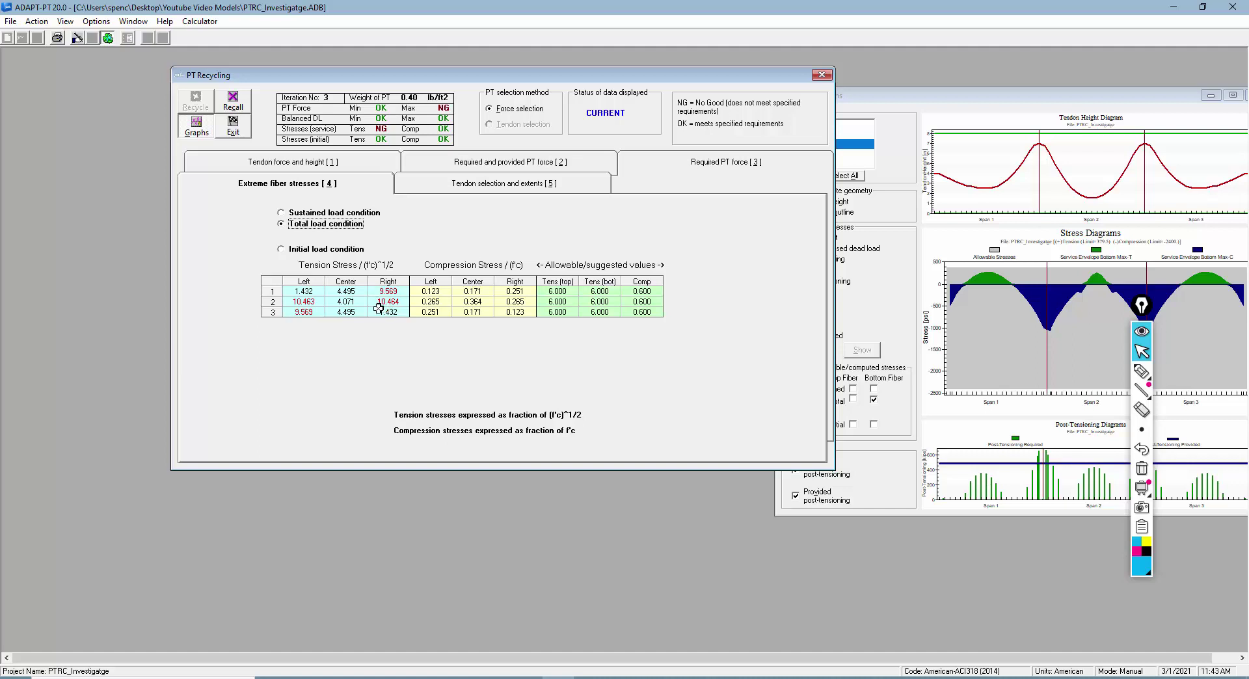
left_click(349, 165)
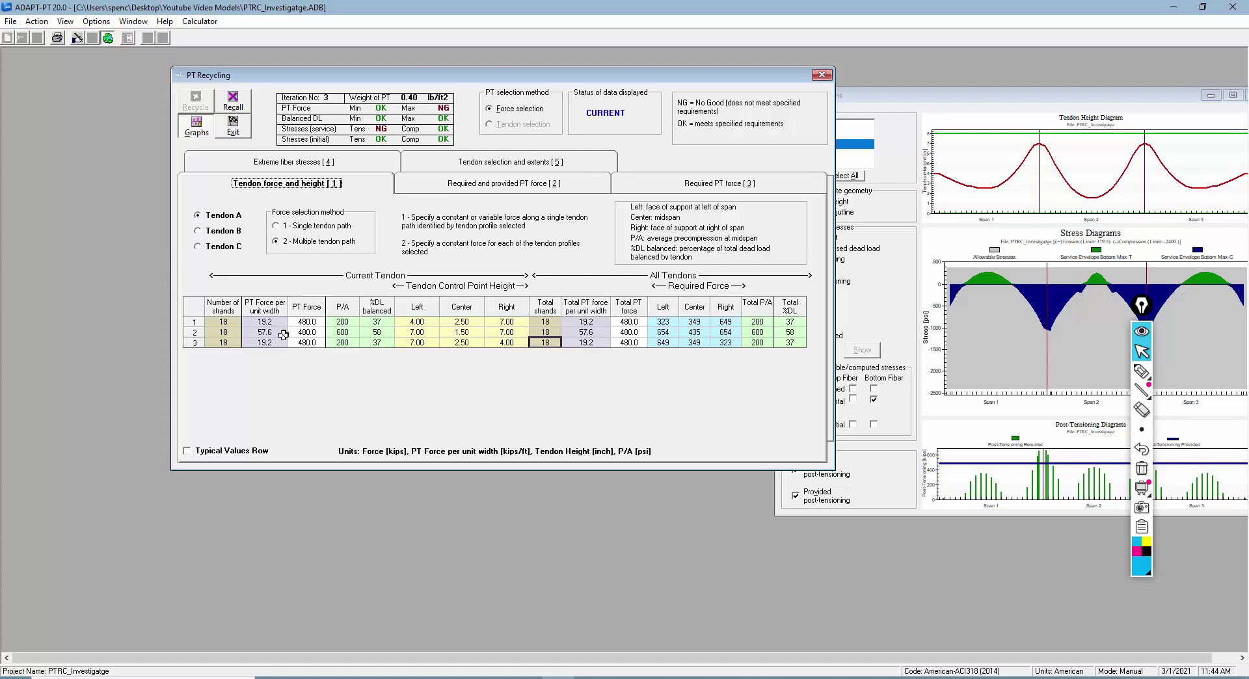
left_click(301, 162)
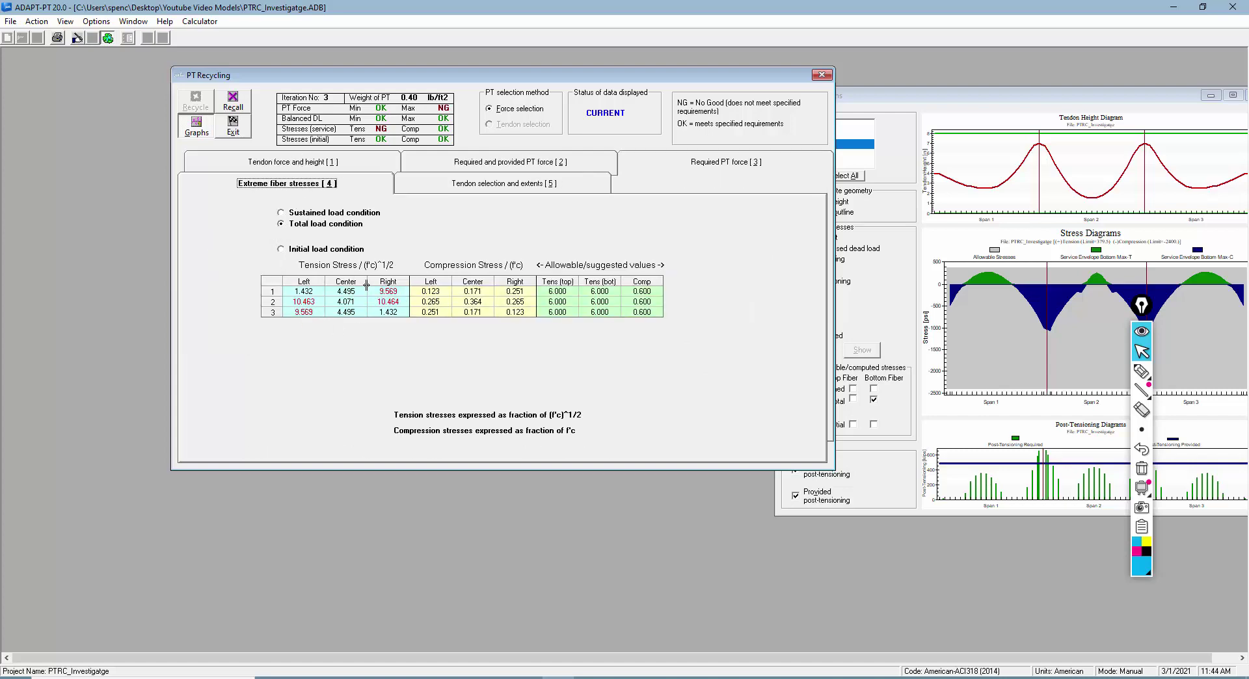
left_click(341, 167)
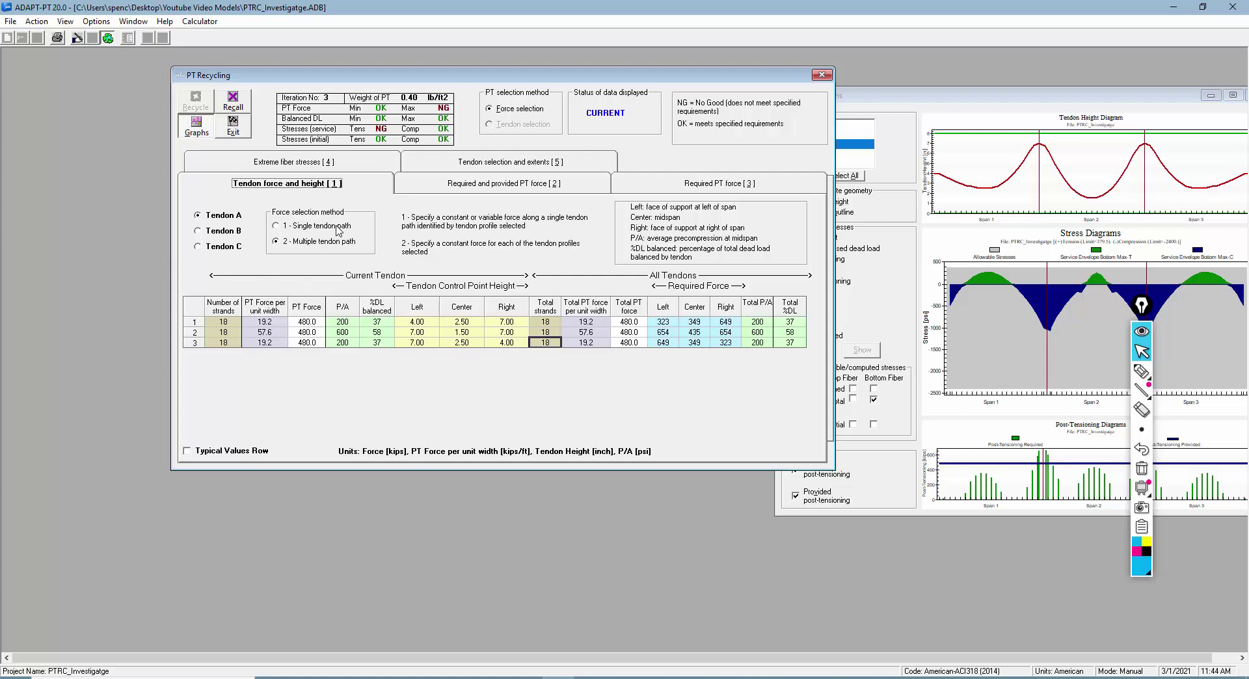
- Finish the recycling and create a report with the detailed Demand Moment and Moment Capacity section, saved as dcr.rtf
left_click(235, 123)
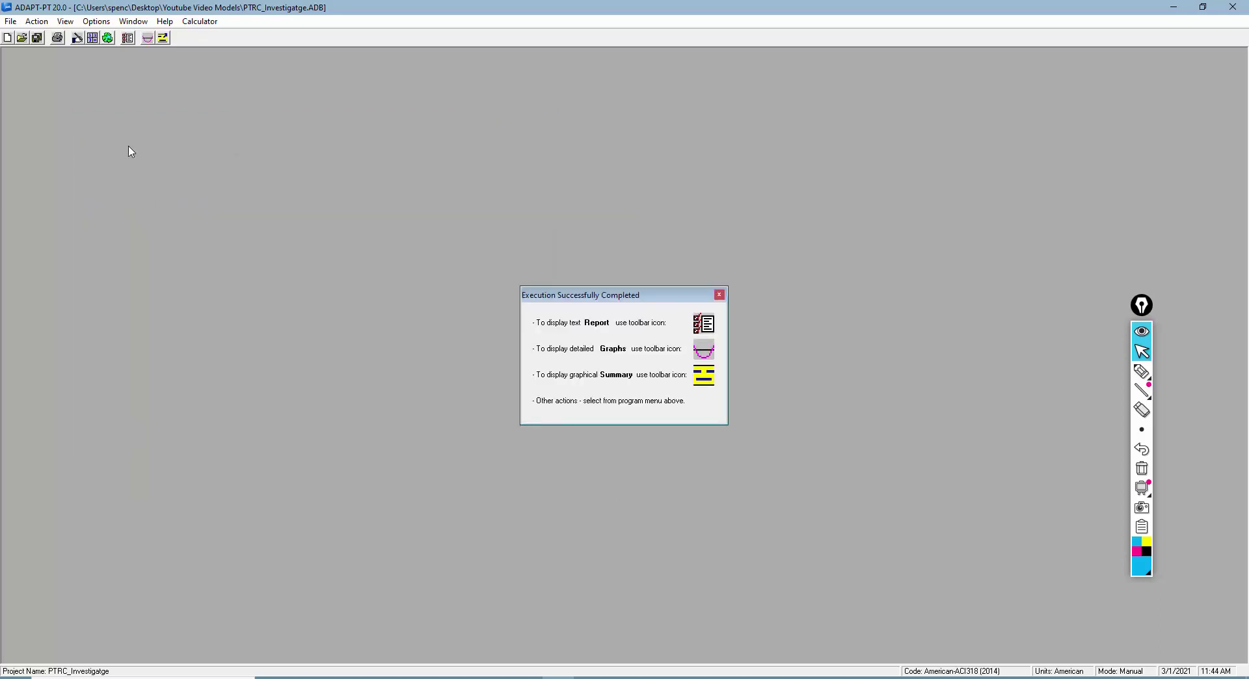
left_click(128, 39)
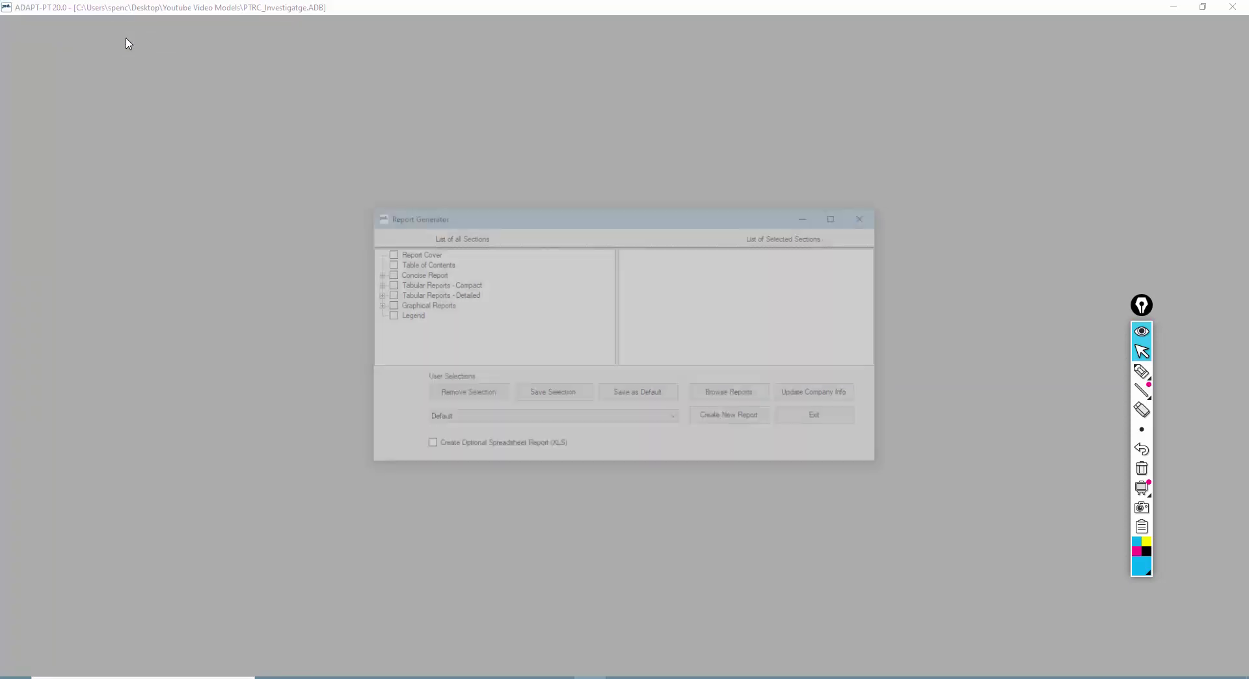
left_click(375, 294)
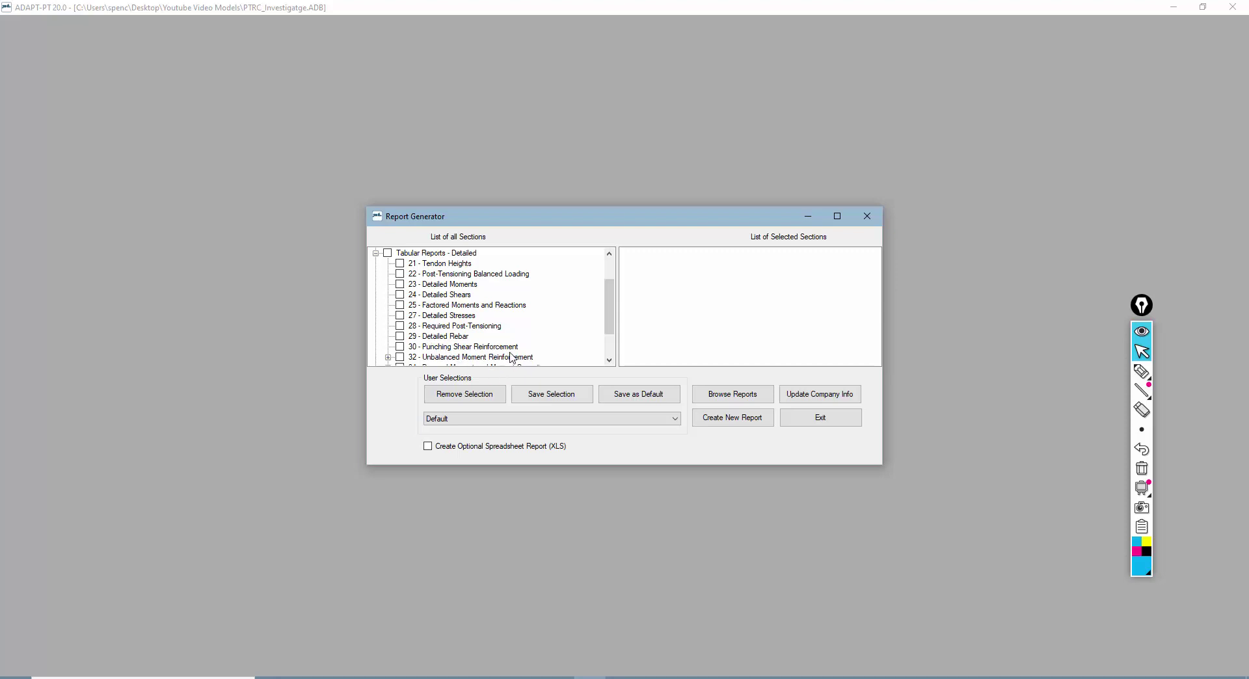
scroll(511, 358, "down", 1)
left_click(400, 337)
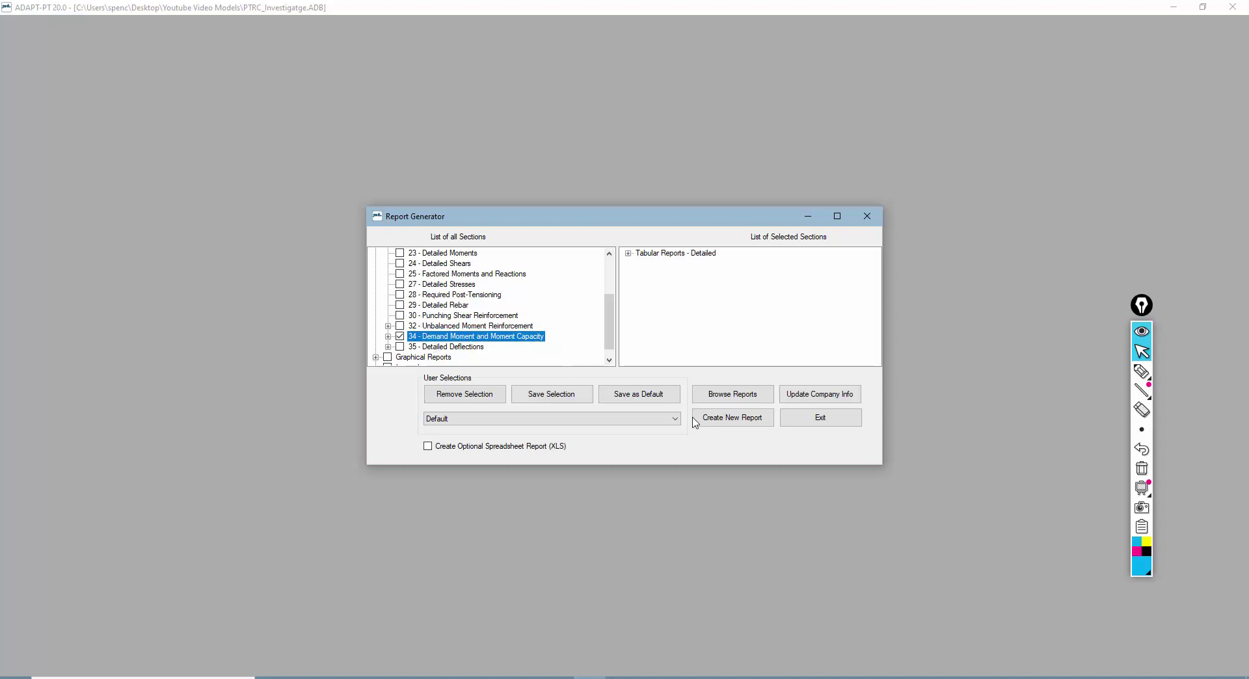
left_click(712, 423)
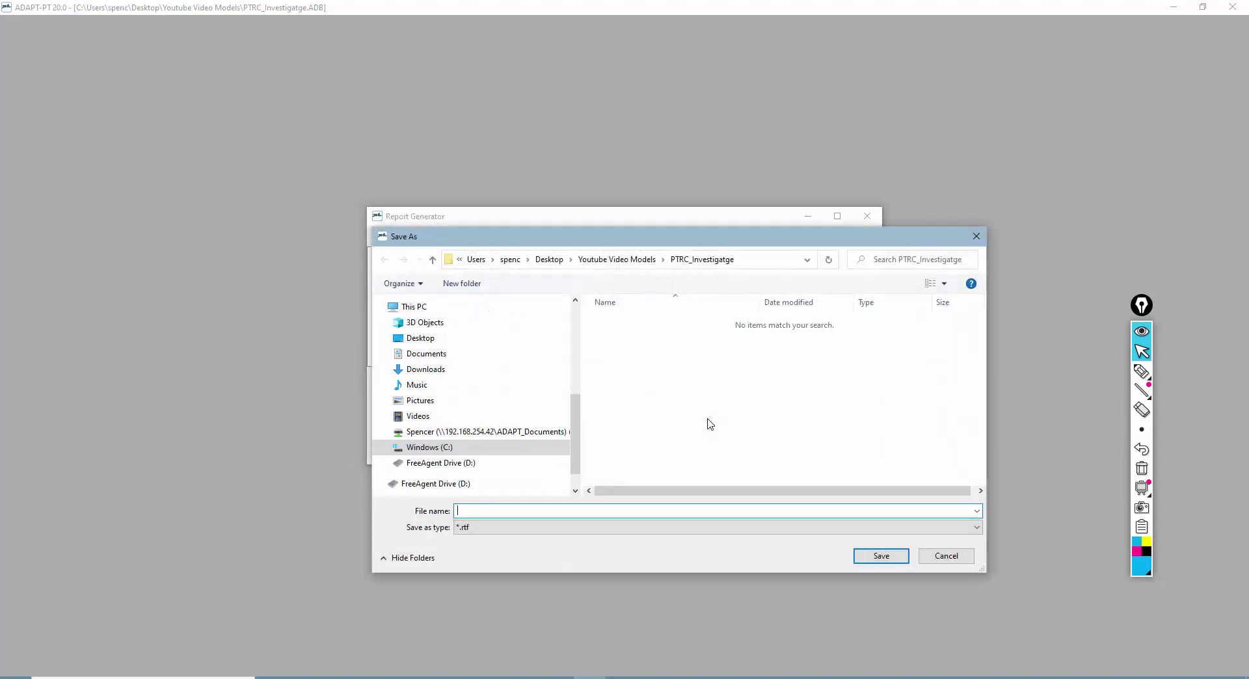
type("d")
type("e3")
key("Return")
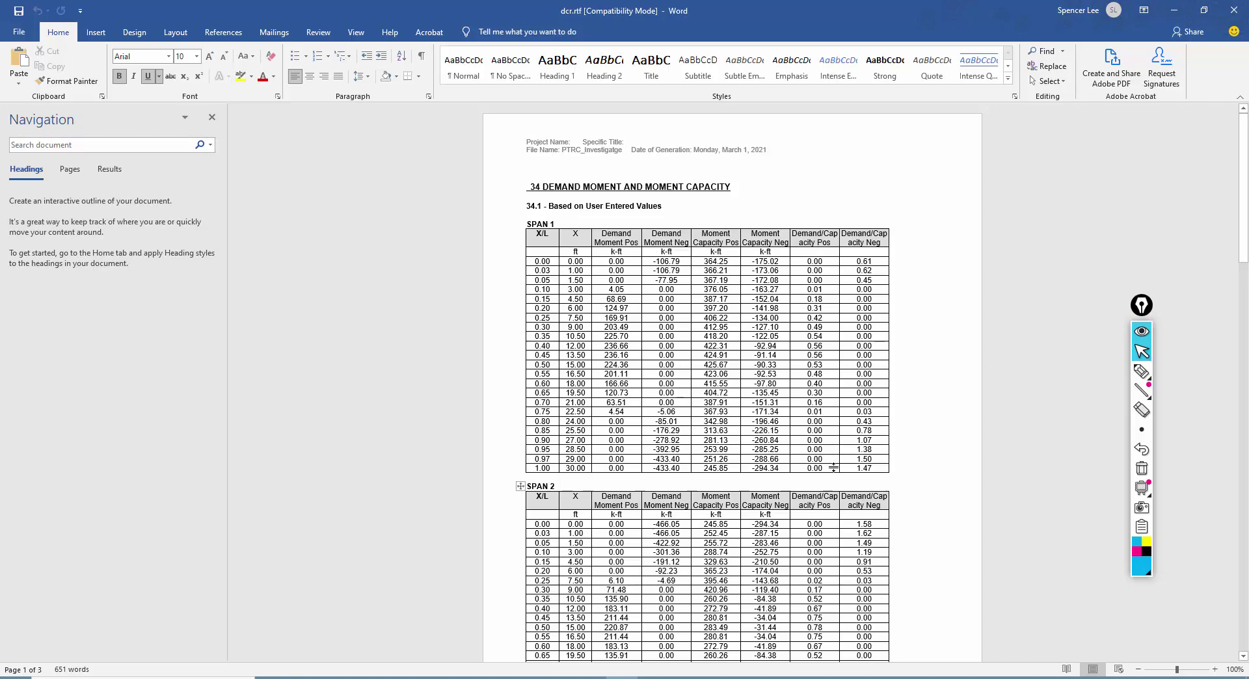
- Examine the demand/capacity ratios for negative moment in the span 1 and span 2 tables of the report
scroll(815, 391, "down", 1)
scroll(813, 399, "down", 5)
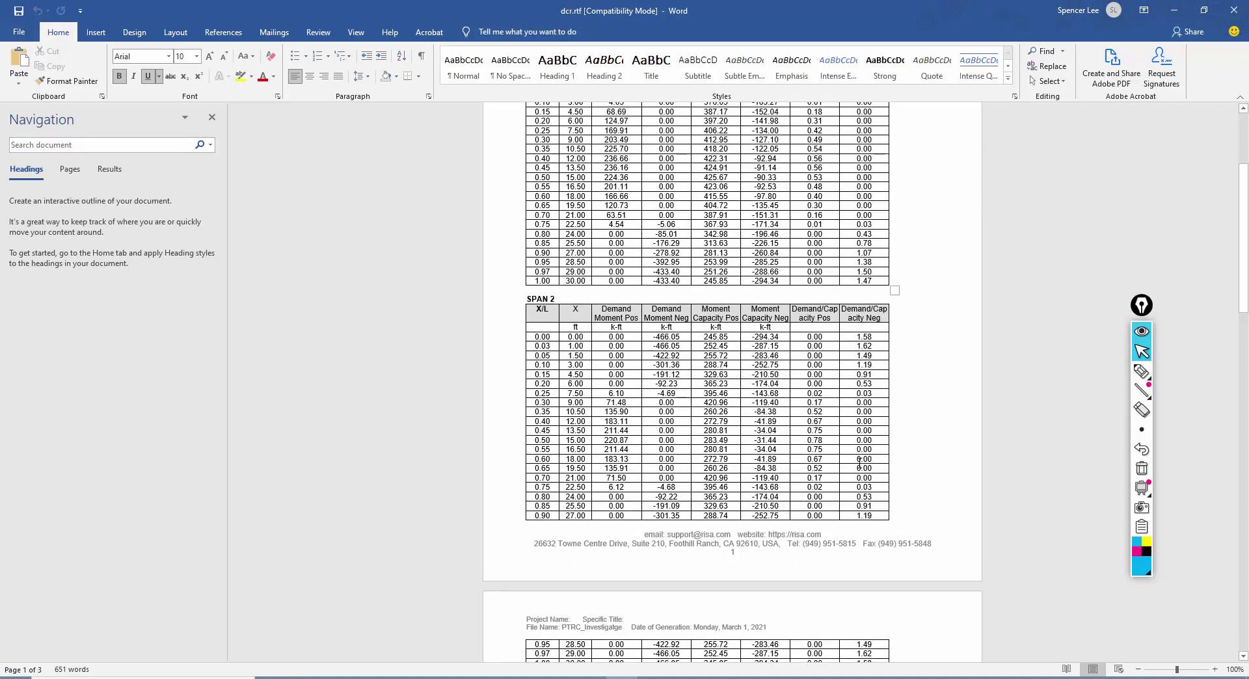
scroll(847, 352, "up", 2)
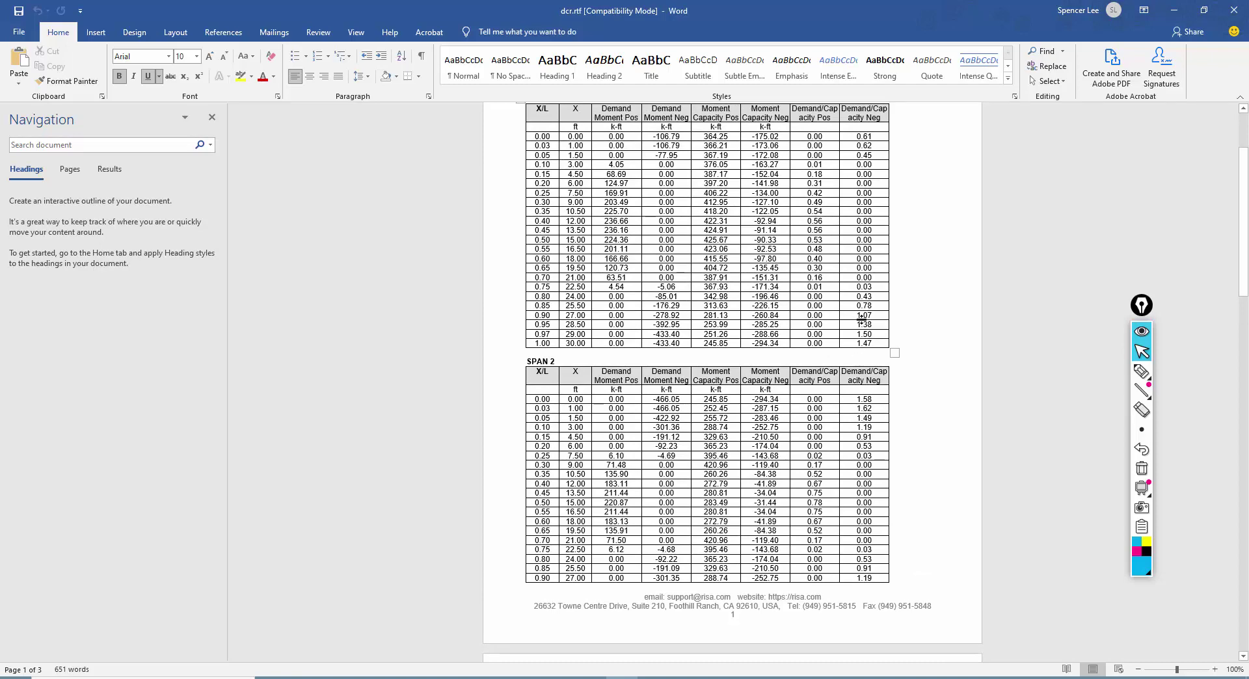
- Temporarily mark the negative demand/capacity ratios above 1.0 at the span 1–2 support and review the span 3 table
left_click(1142, 371)
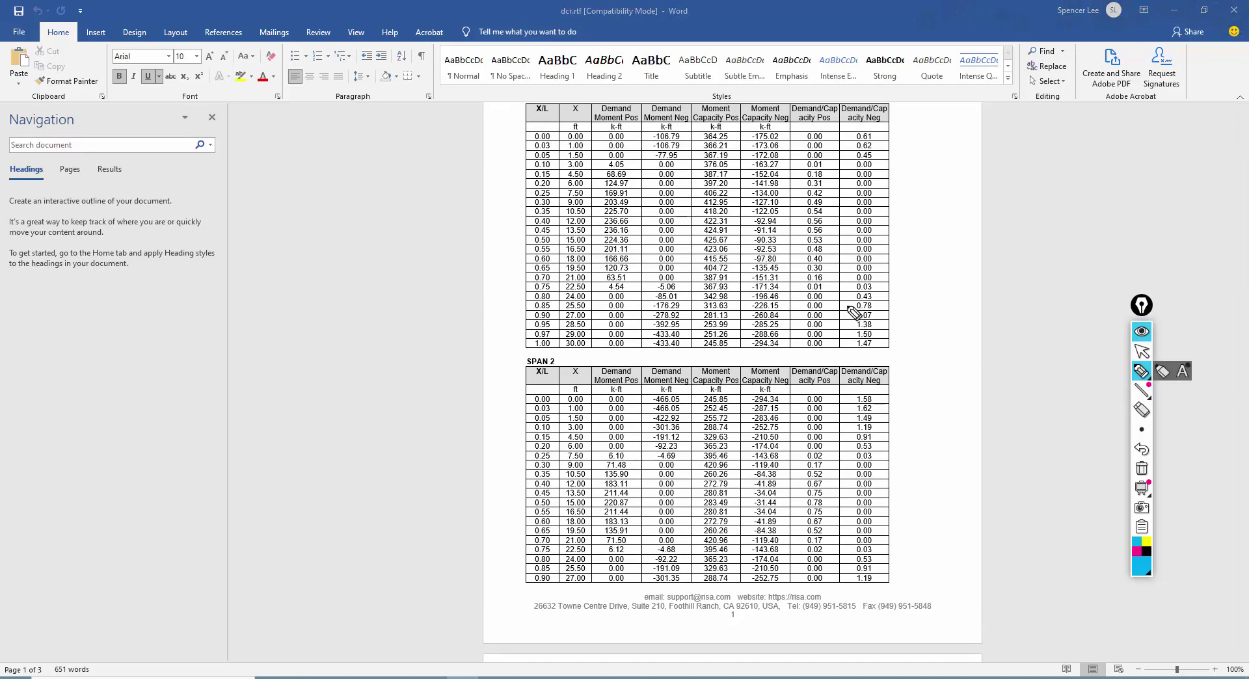
mouse_move(847, 306)
left_mouse_down()
mouse_move(886, 344)
mouse_move(889, 440)
mouse_move(858, 444)
mouse_move(846, 303)
left_mouse_up()
mouse_move(903, 348)
left_mouse_down()
mouse_move(918, 354)
mouse_move(906, 362)
mouse_move(951, 350)
left_mouse_up()
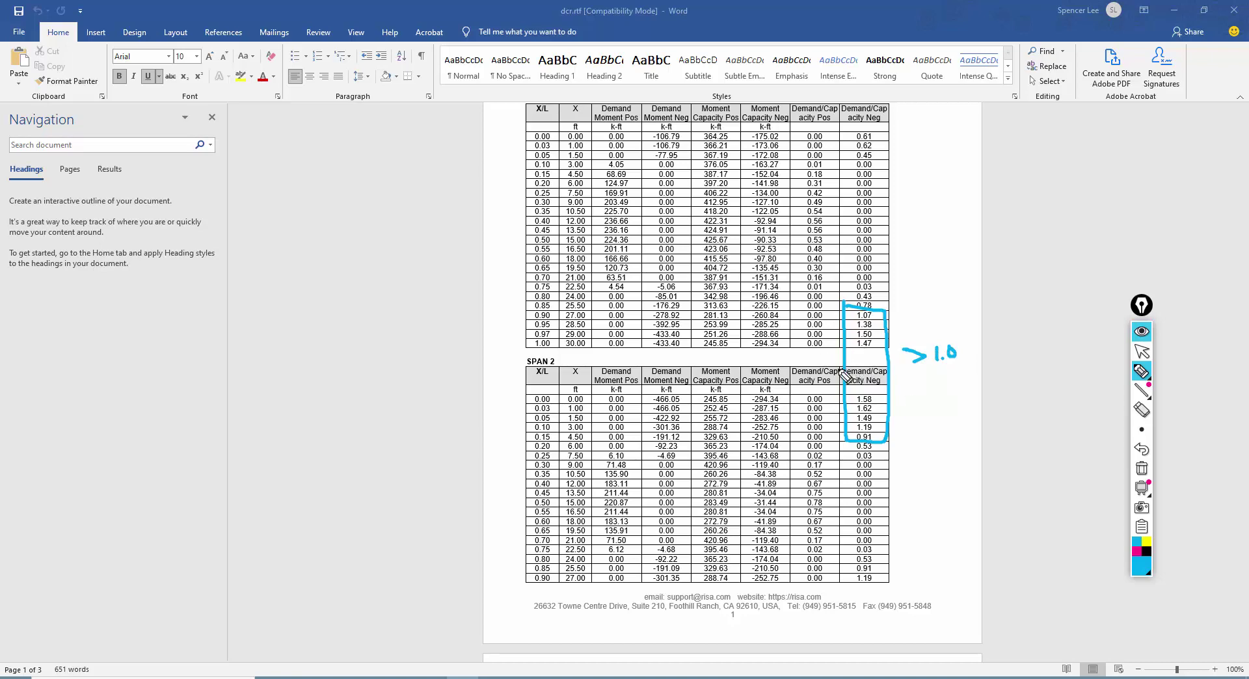
left_click(1143, 353)
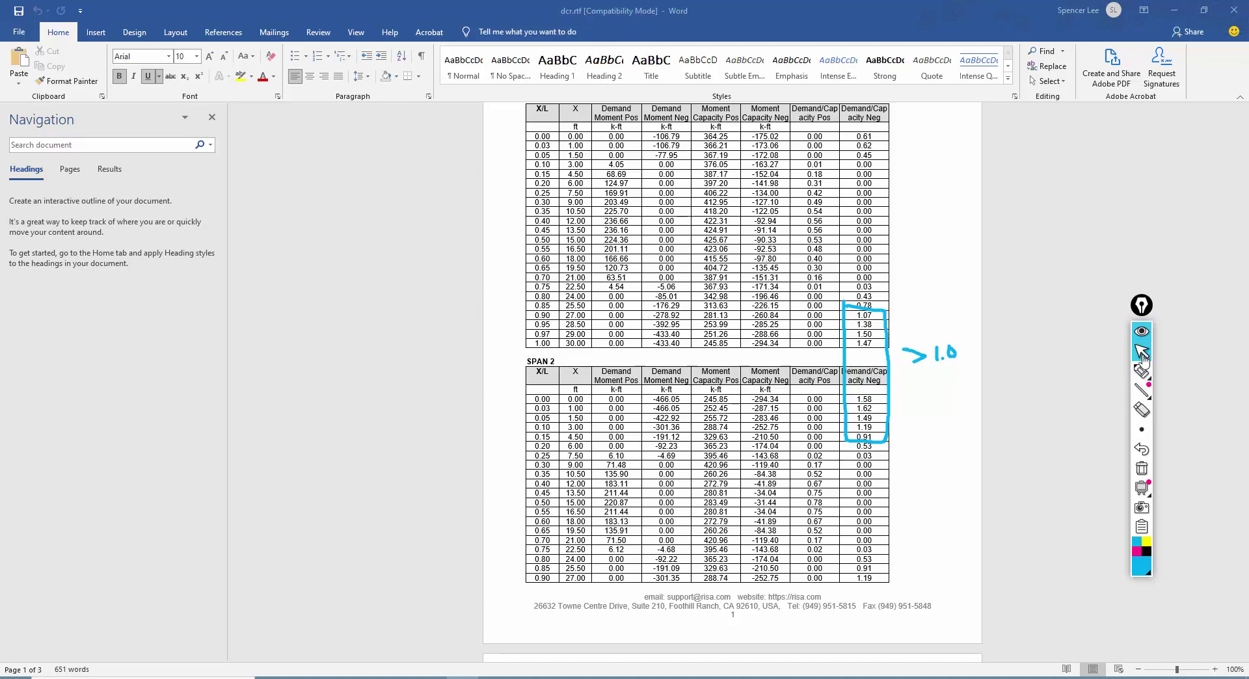
left_click(1142, 469)
scroll(832, 447, "down", 5)
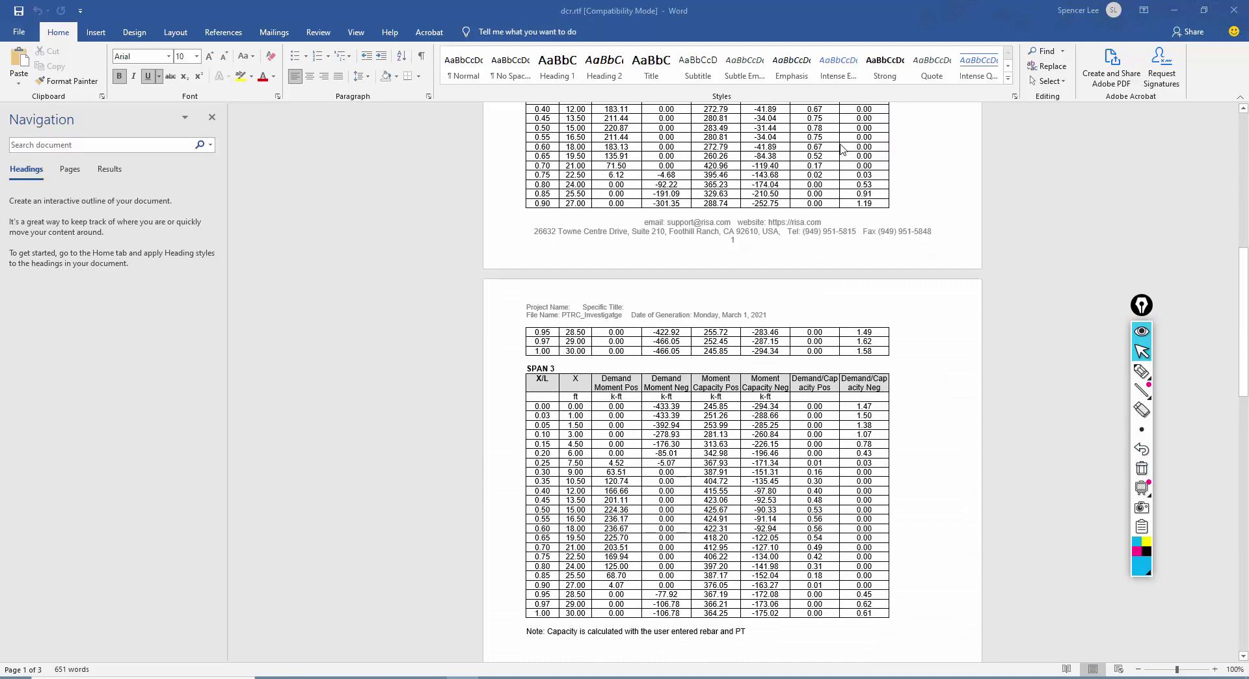
scroll(683, 350, "down", 2)
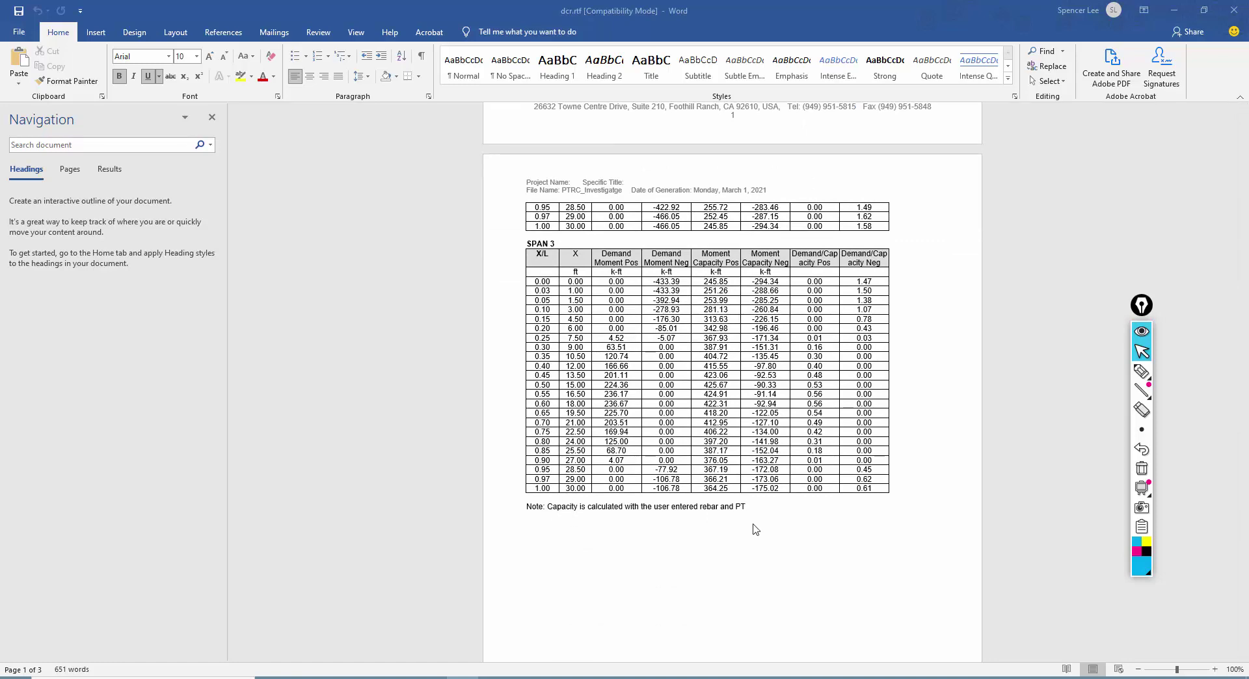
- Leave the Word report, exit the Report Generator, and open the project's results in ADAPT-BuilderSum
left_click(1174, 10)
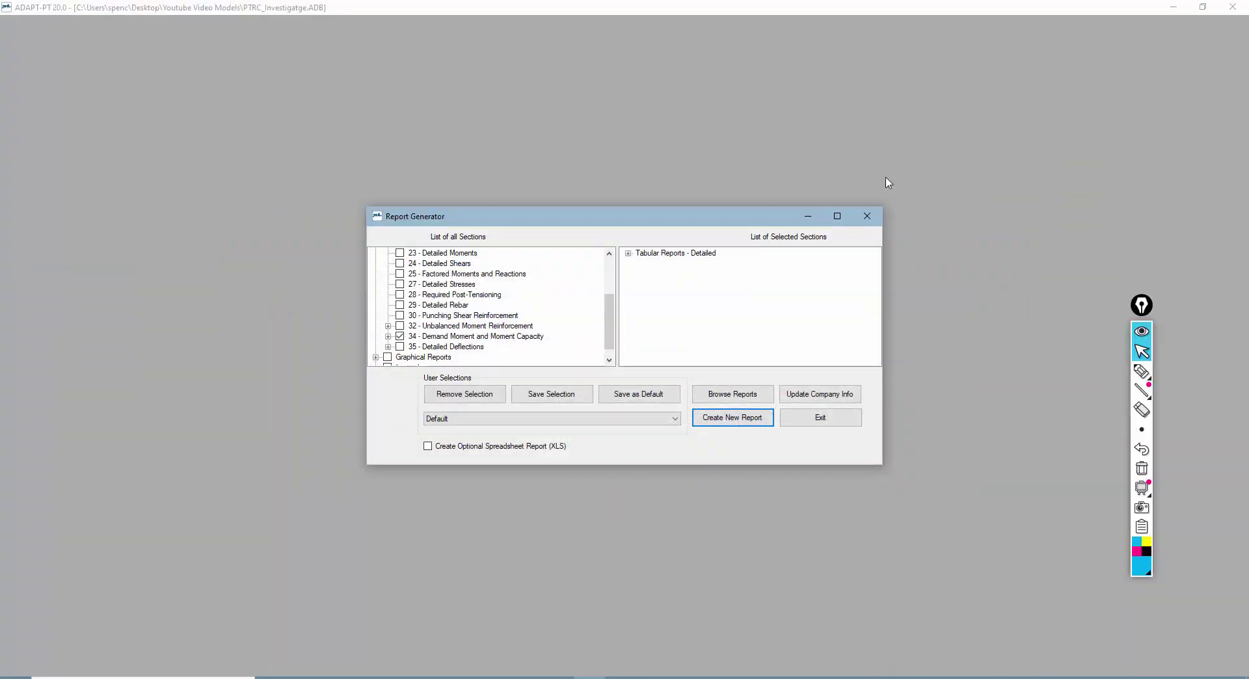
left_click(818, 418)
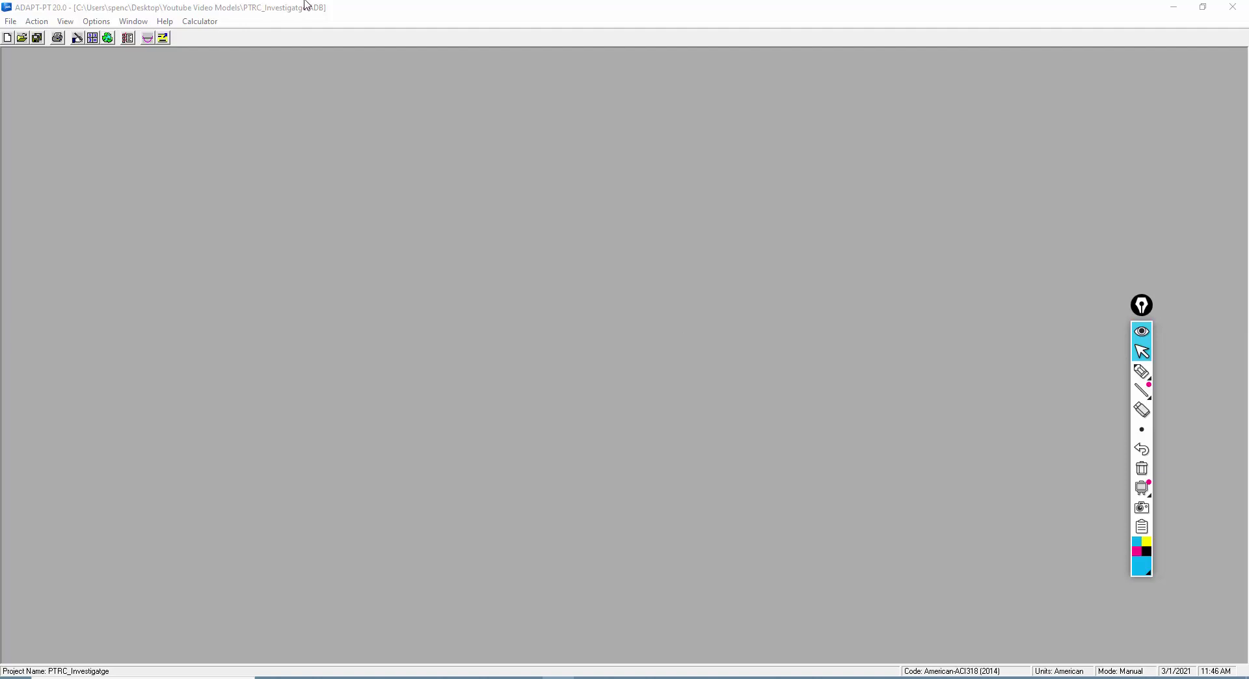
left_click(163, 38)
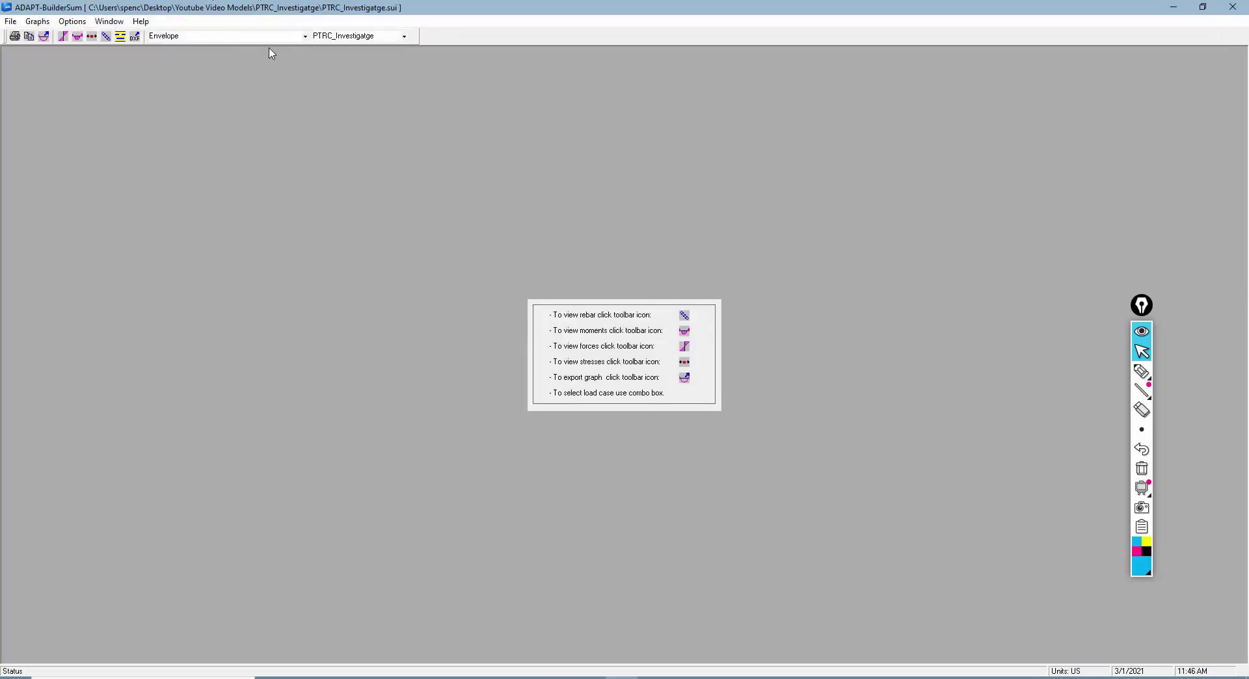
- Select the STRENGTH_1_Max_LL load case and display its design summary sheet
left_click(304, 36)
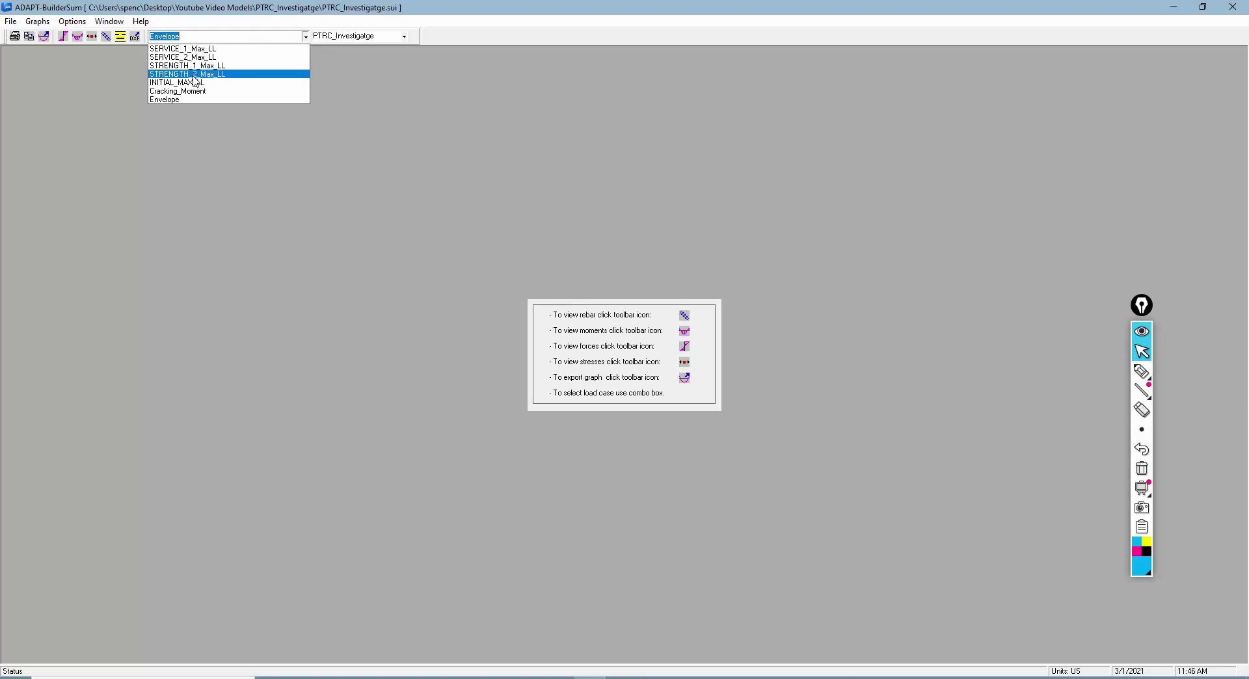
left_click(195, 74)
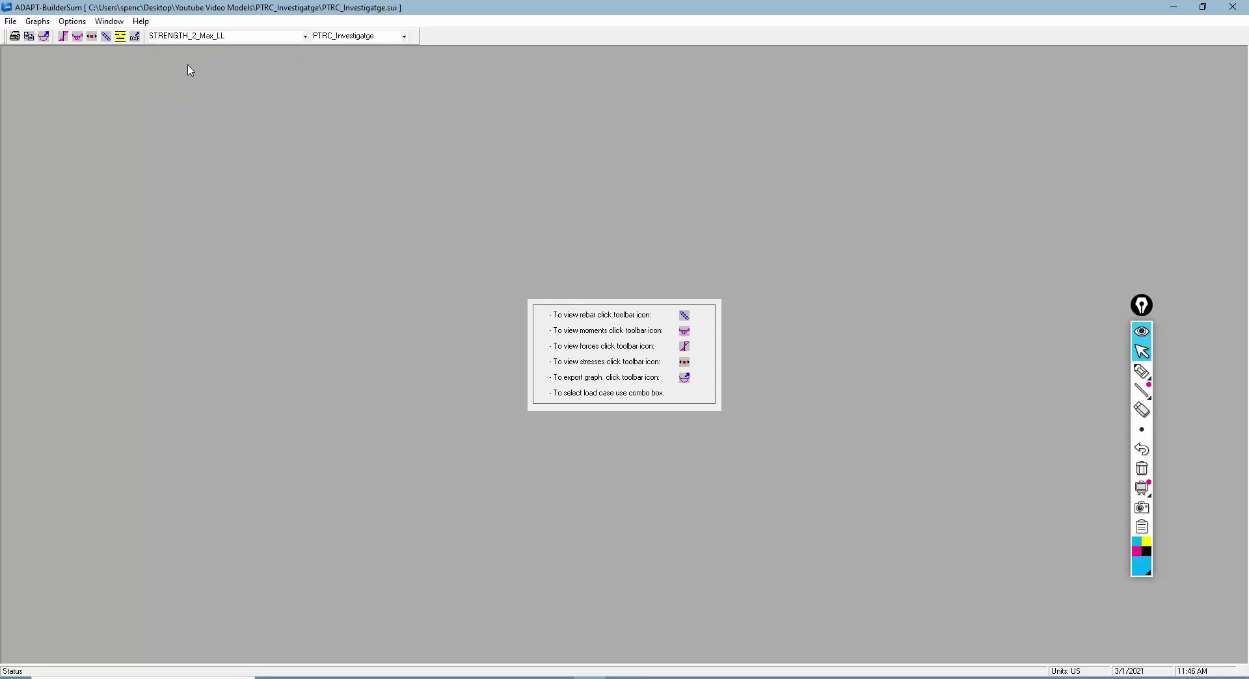
left_click(305, 36)
left_click(220, 65)
left_click(120, 38)
- Examine the top rebar, tendon profile, and required and provided bars in the STRENGTH_1_Max_LL summary
left_click_drag(464, 413, 463, 349)
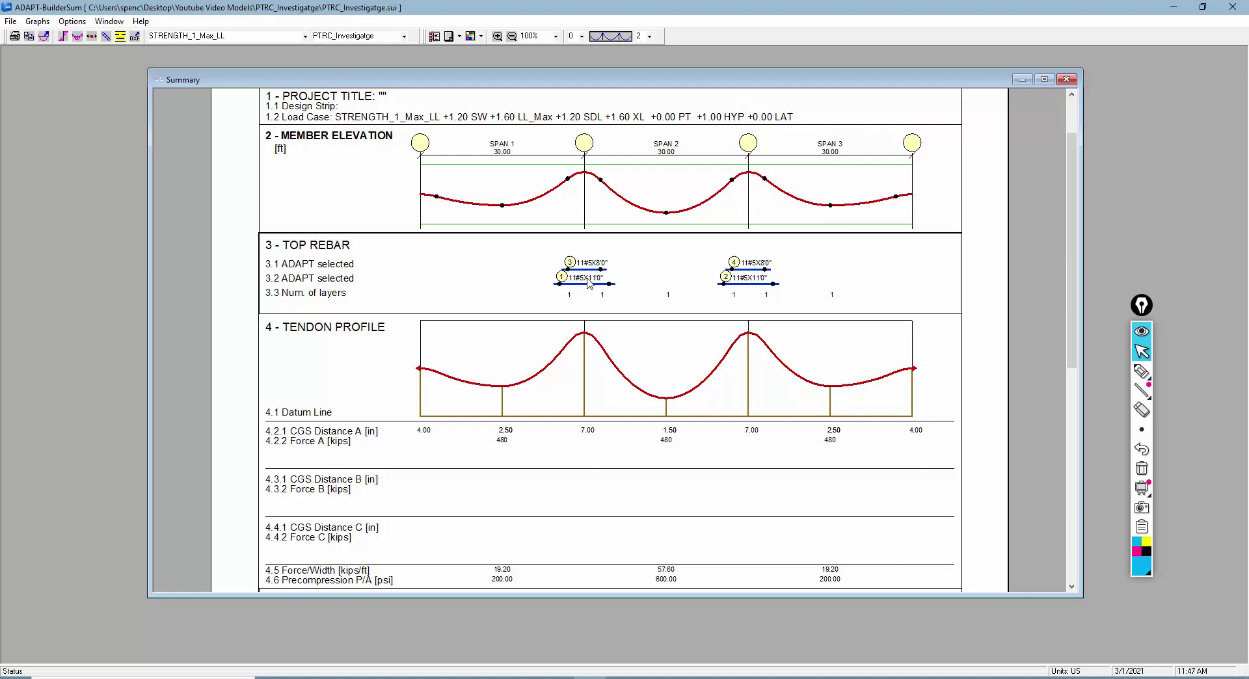
scroll(587, 283, "down", 1)
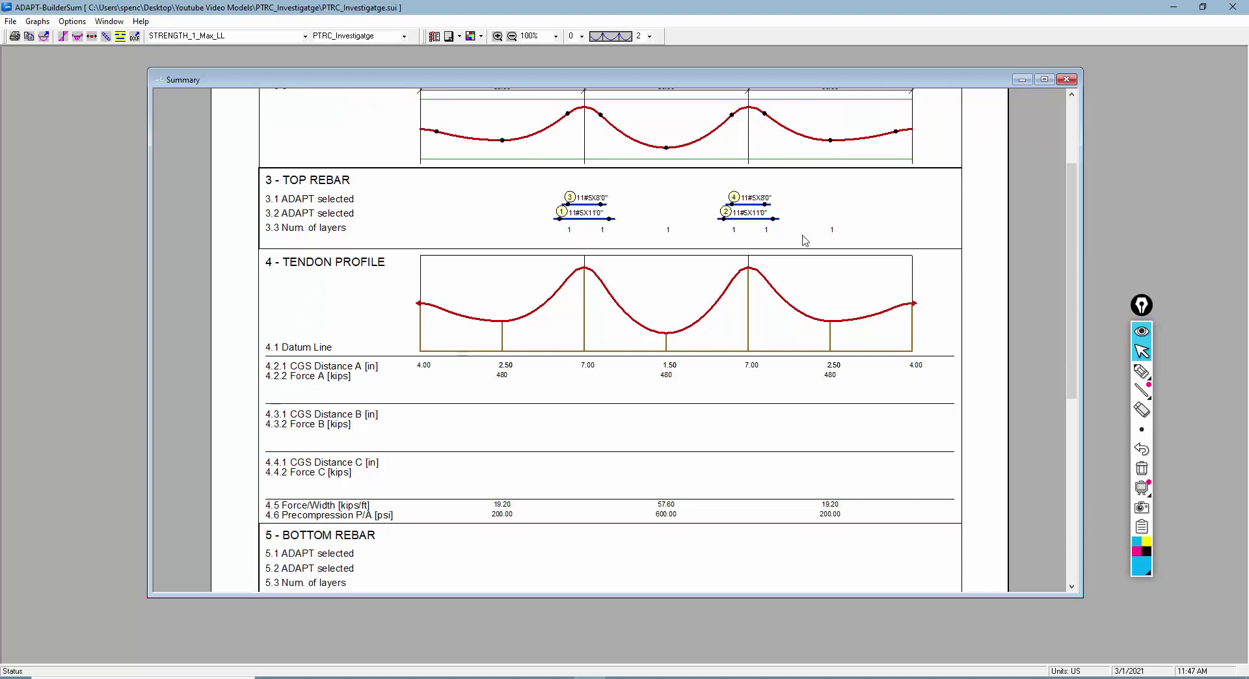
scroll(742, 244, "down", 2)
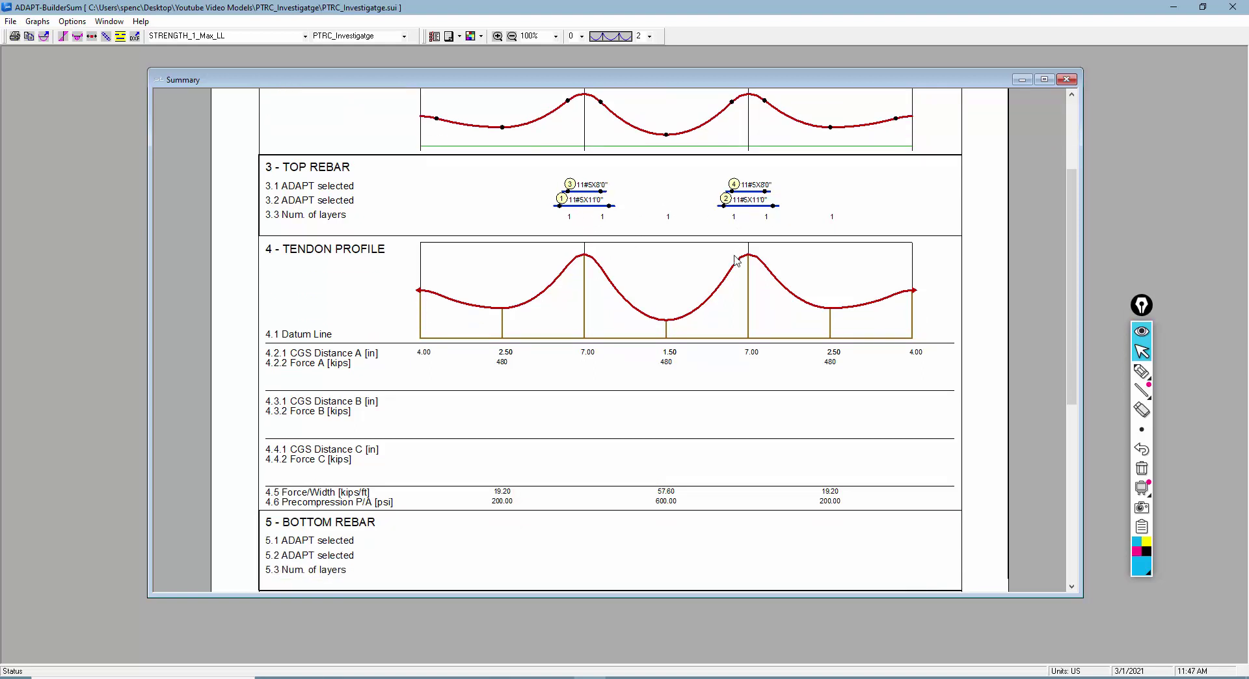
scroll(734, 279, "down", 1)
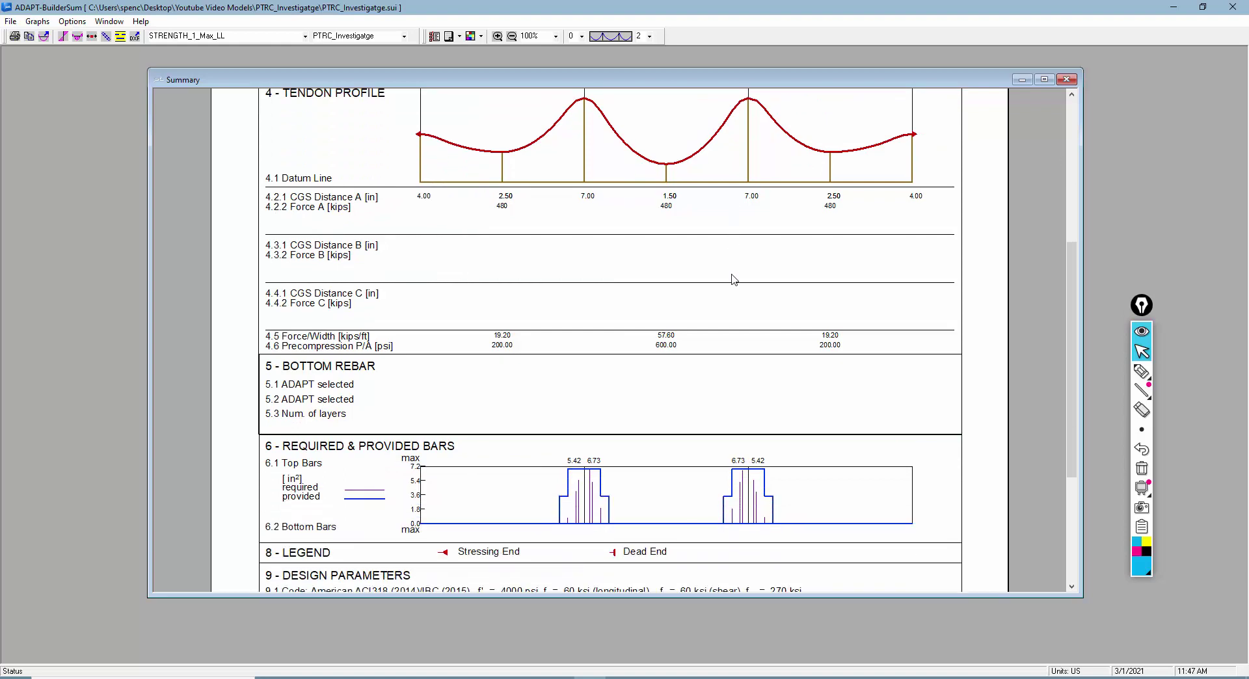
scroll(708, 284, "up", 1)
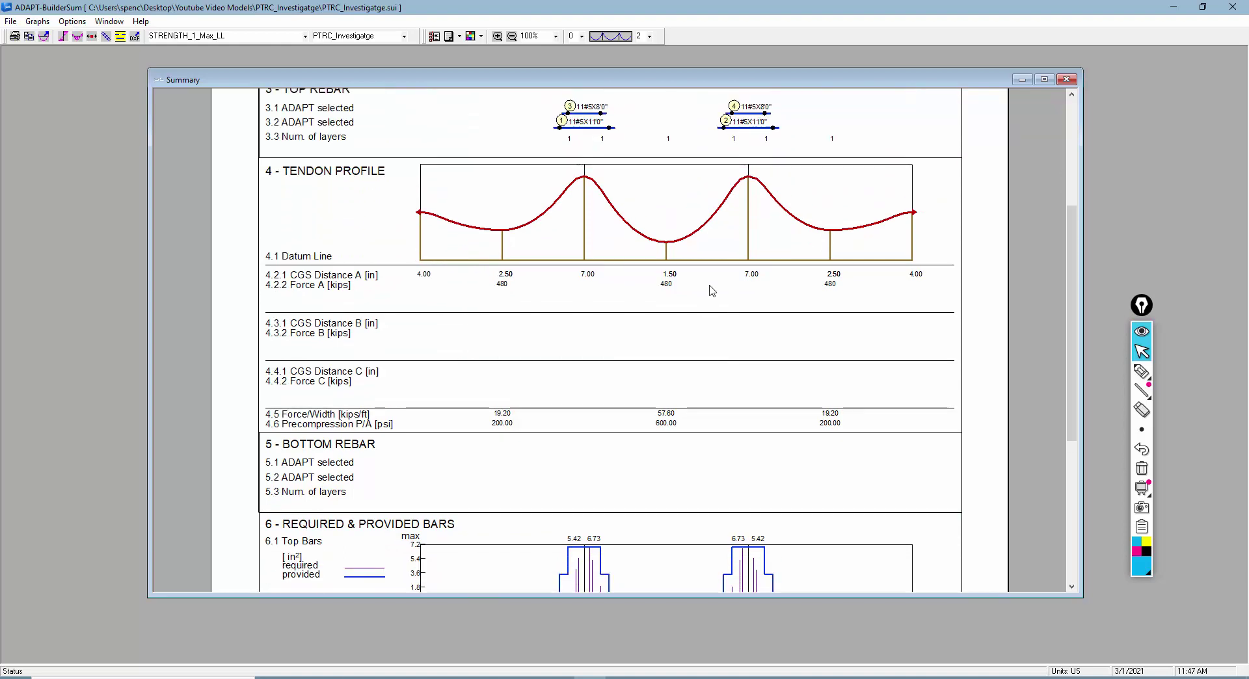
scroll(710, 286, "down", 1)
scroll(713, 294, "down", 1)
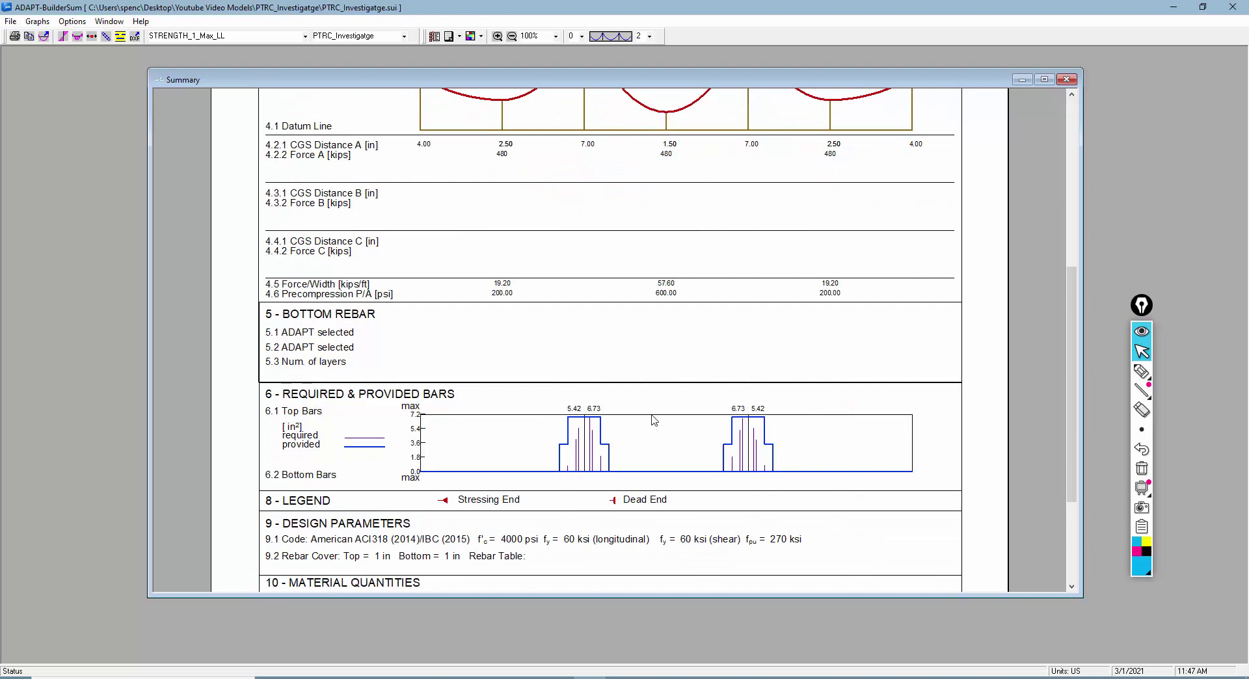
scroll(653, 418, "down", 1)
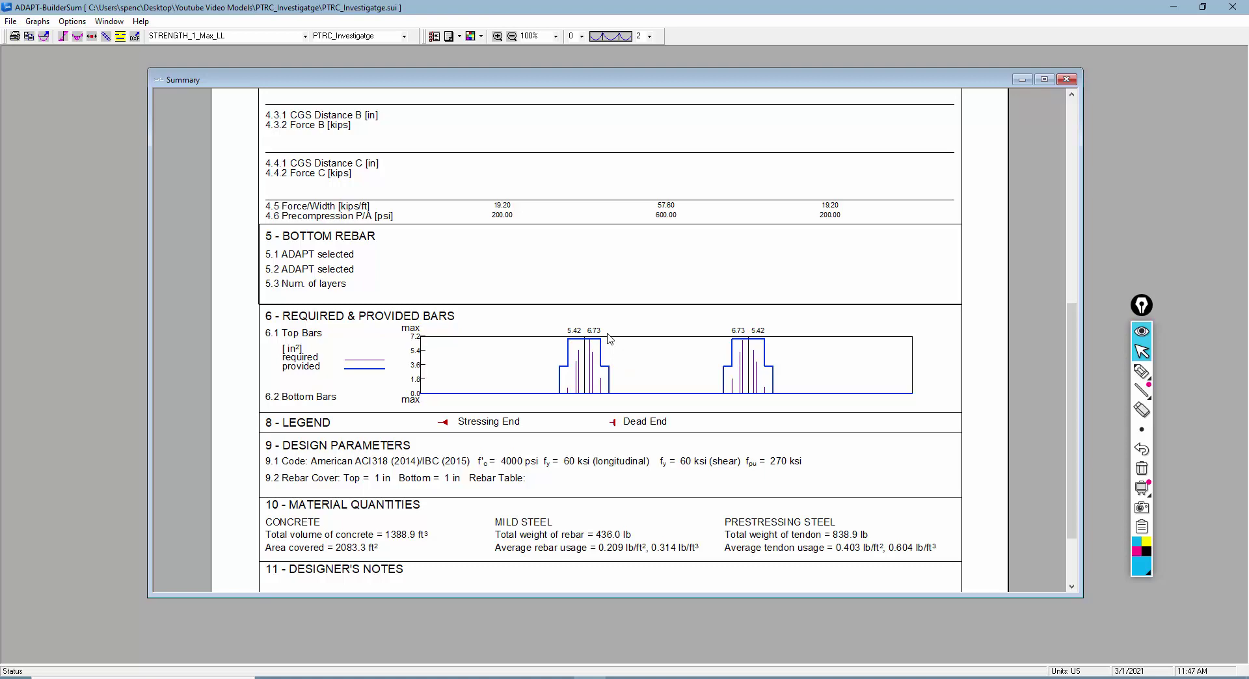
scroll(634, 366, "up", 5)
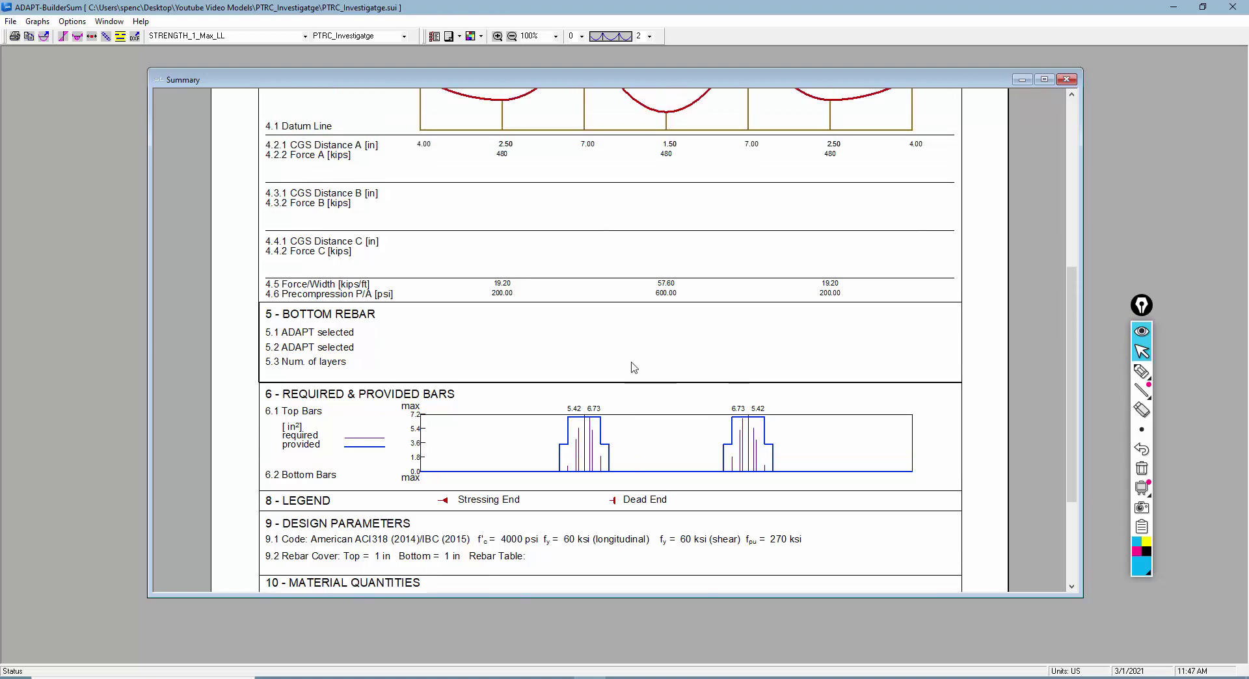
- Switch the summary to STRENGTH_2_Max_LL and examine its top rebar, required and provided bars, and material quantities
left_click(304, 36)
left_click(215, 78)
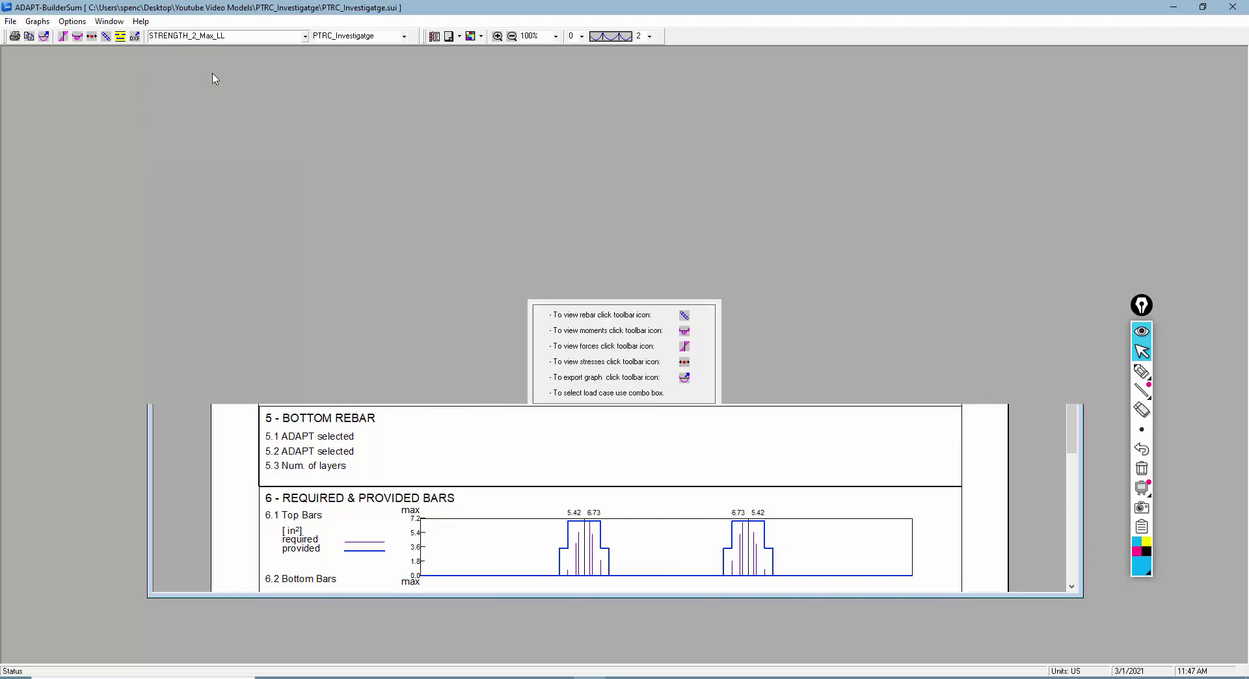
scroll(579, 261, "down", 3)
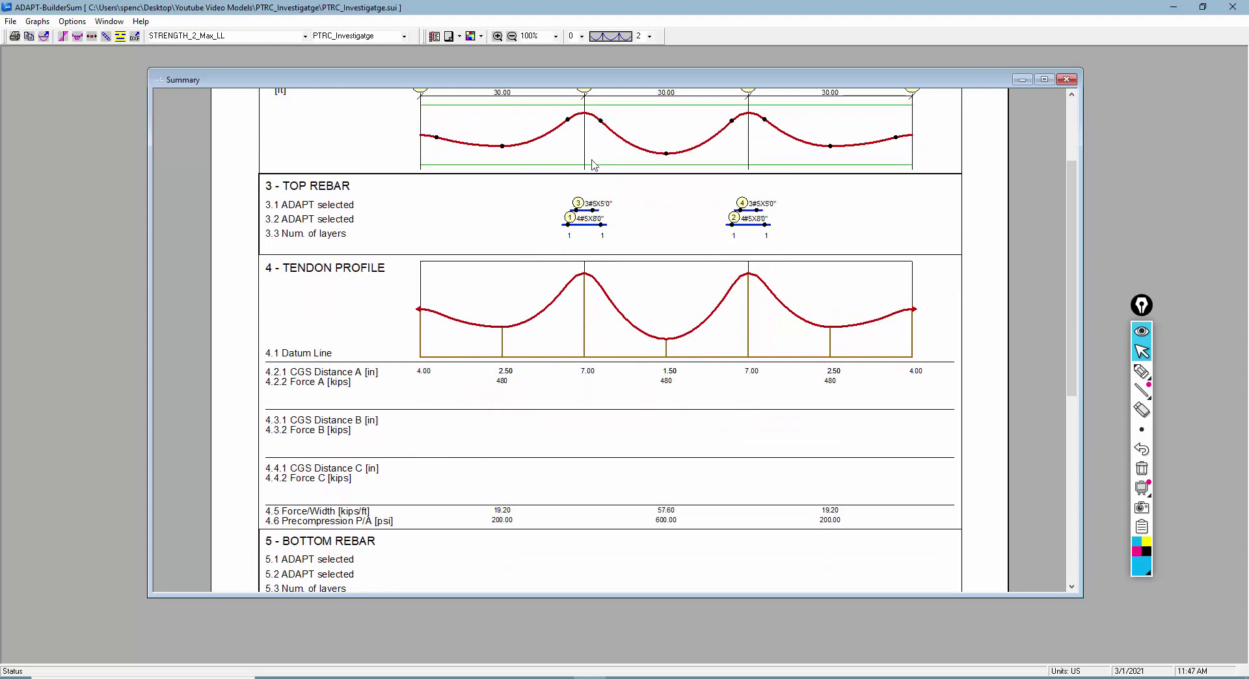
scroll(678, 426, "down", 3)
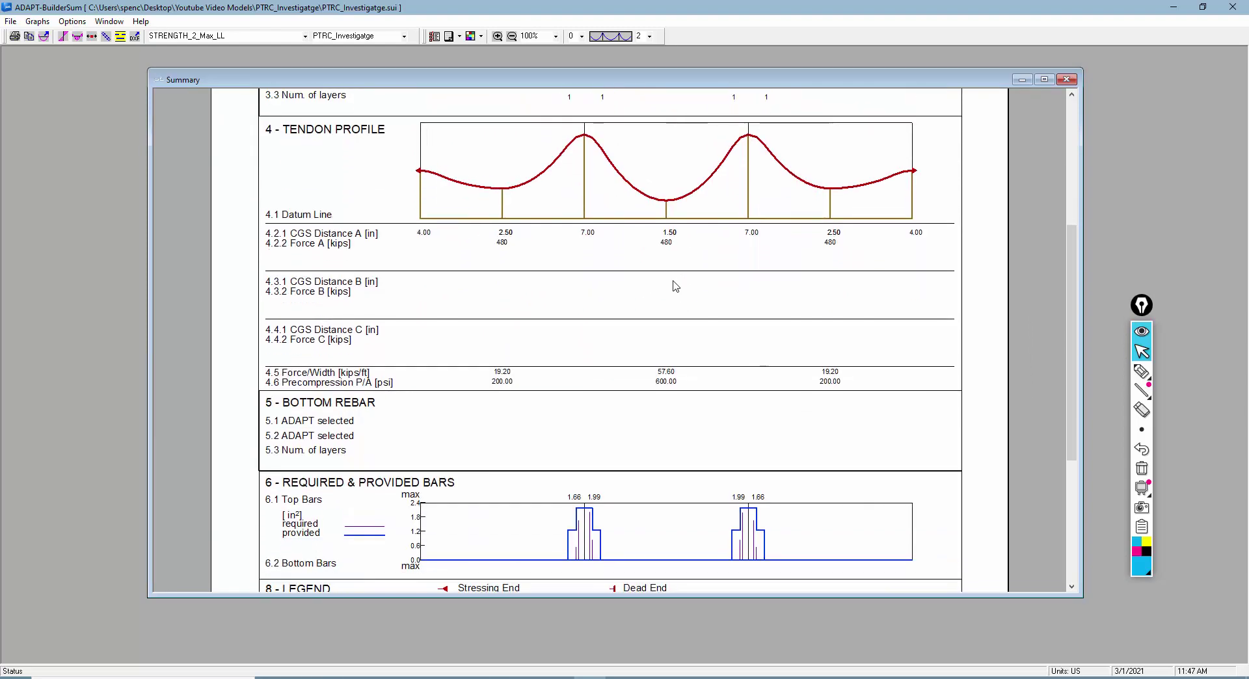
scroll(673, 284, "down", 1)
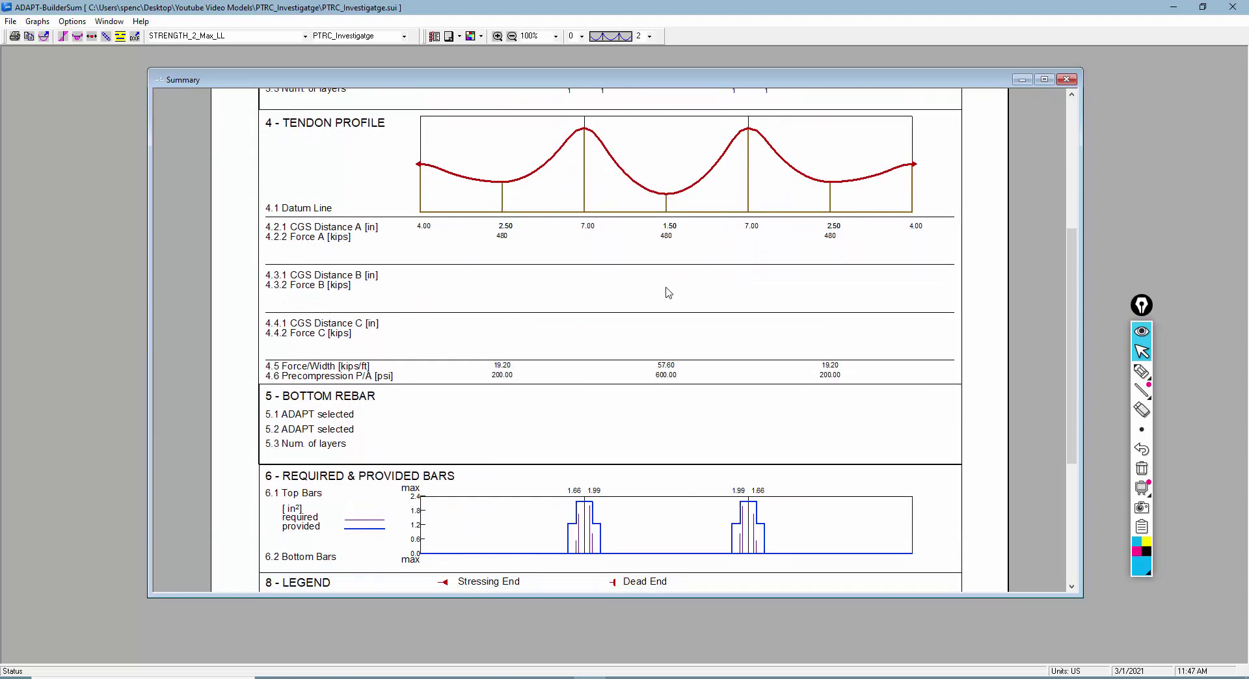
scroll(664, 479, "down", 4)
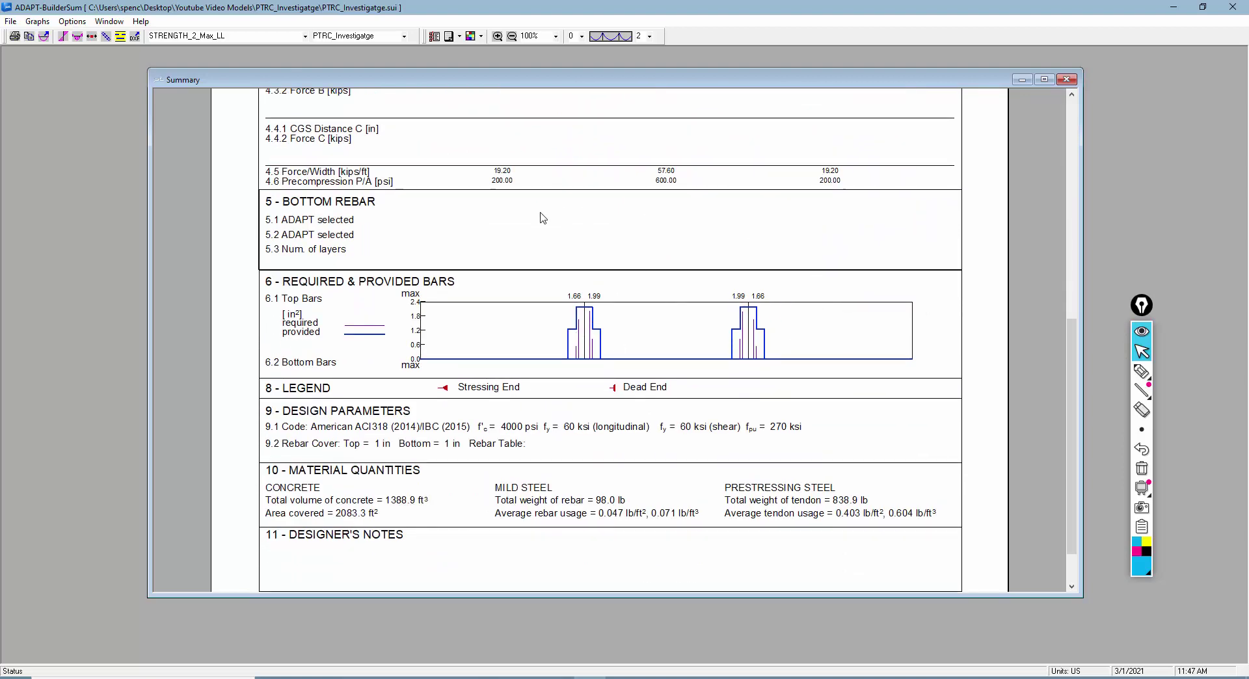
scroll(692, 397, "up", 7)
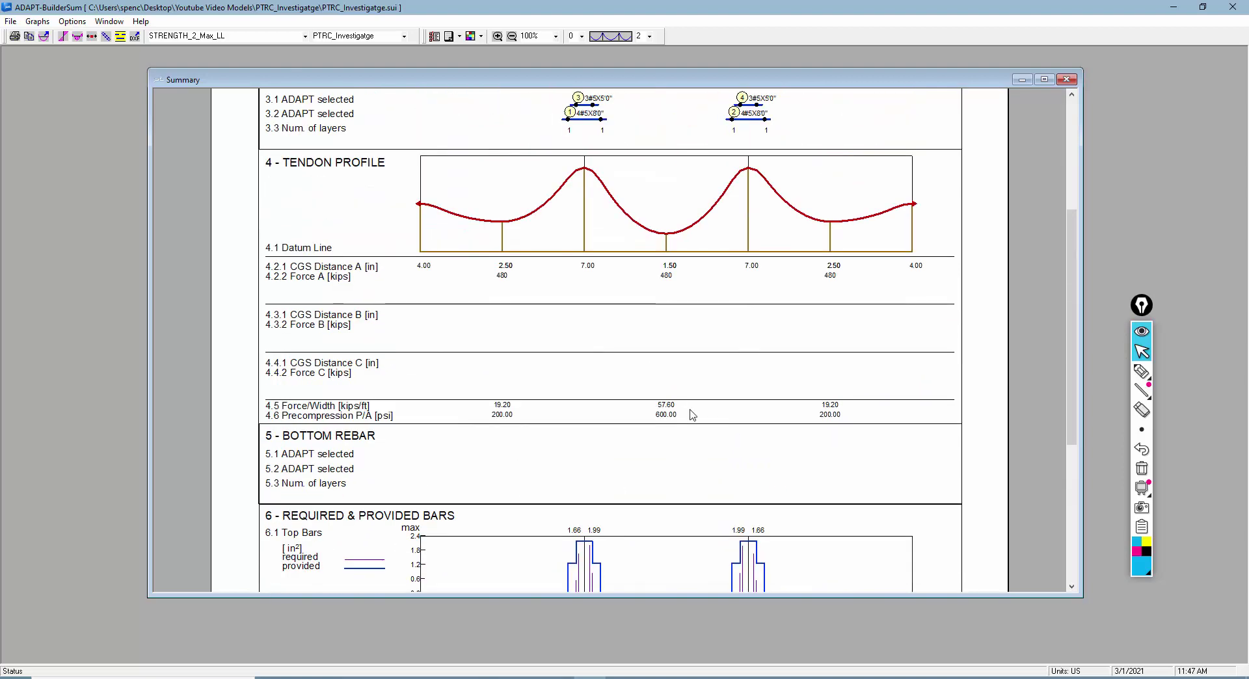
- Switch the summary to the Envelope load case and examine its top rebar and required and provided bars
left_click(305, 36)
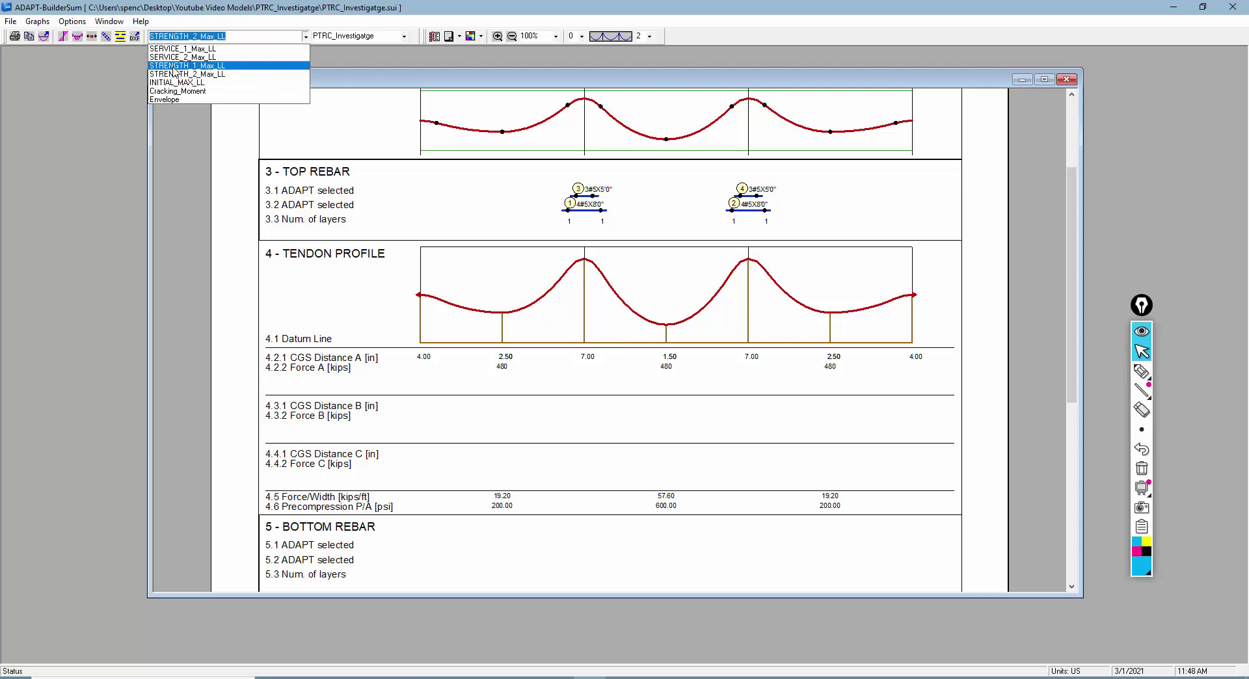
left_click(157, 101)
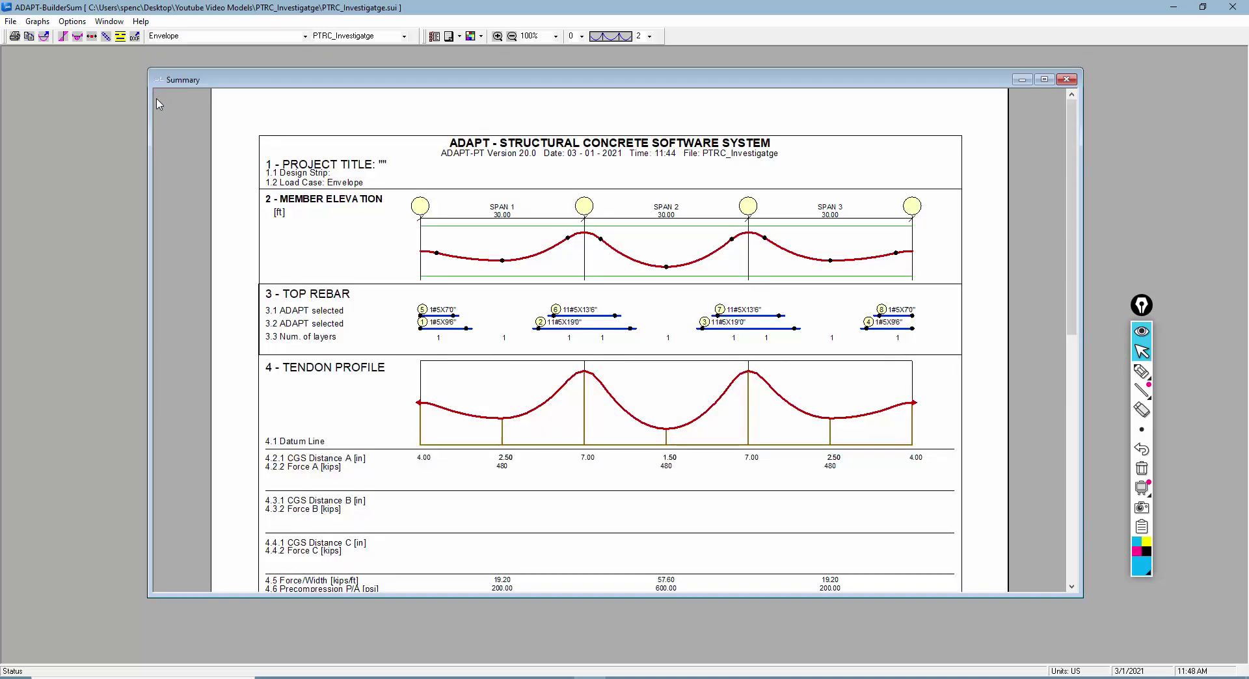
scroll(450, 336, "down", 5)
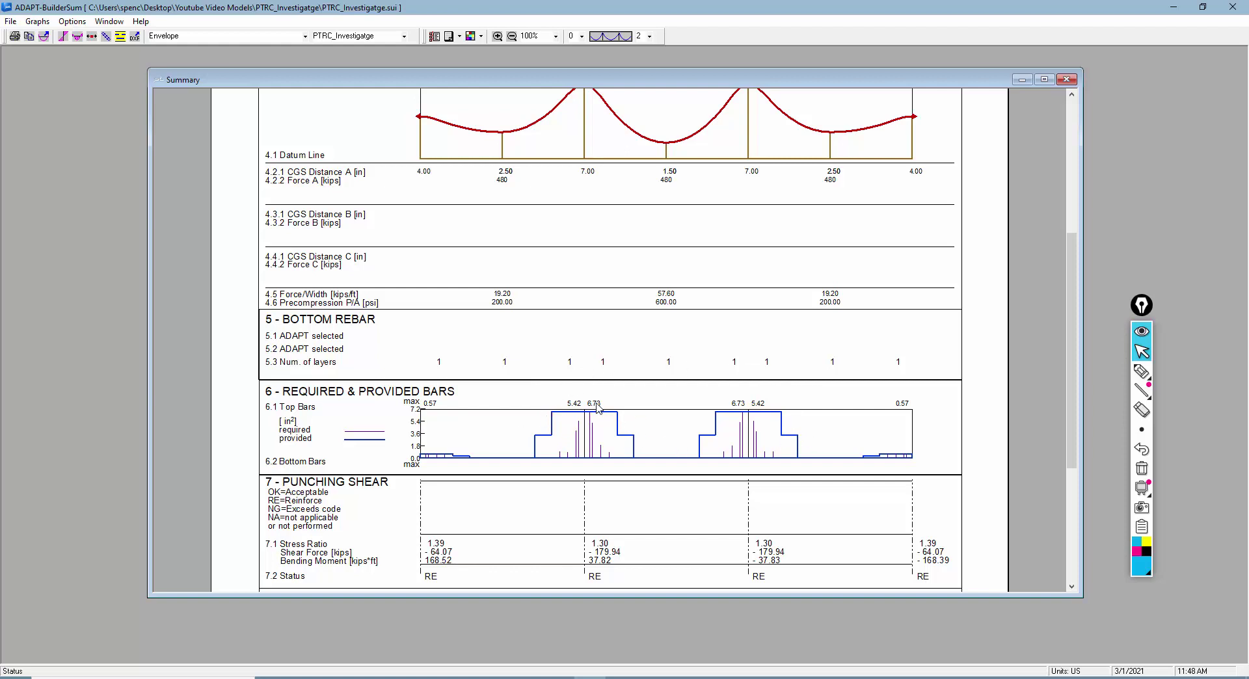
- Underline the required top bar areas at both end supports and return to the Envelope top rebar layout
left_click(1142, 370)
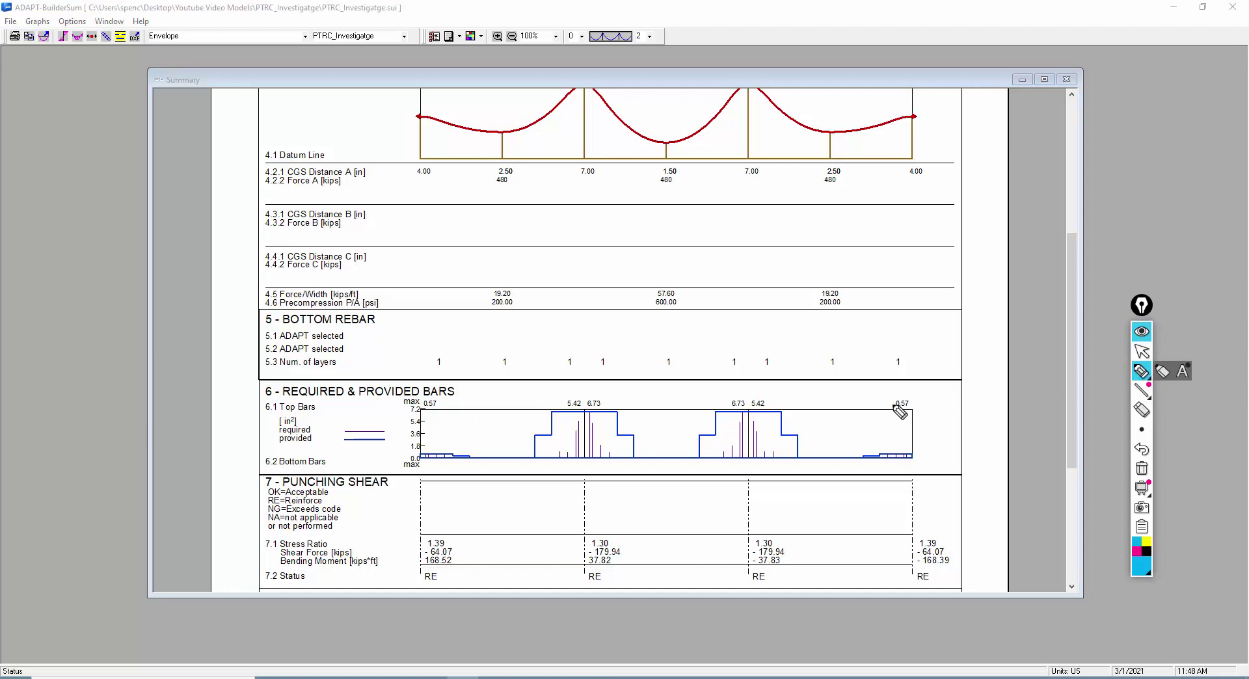
left_click_drag(891, 407, 950, 407)
left_click_drag(415, 414, 492, 413)
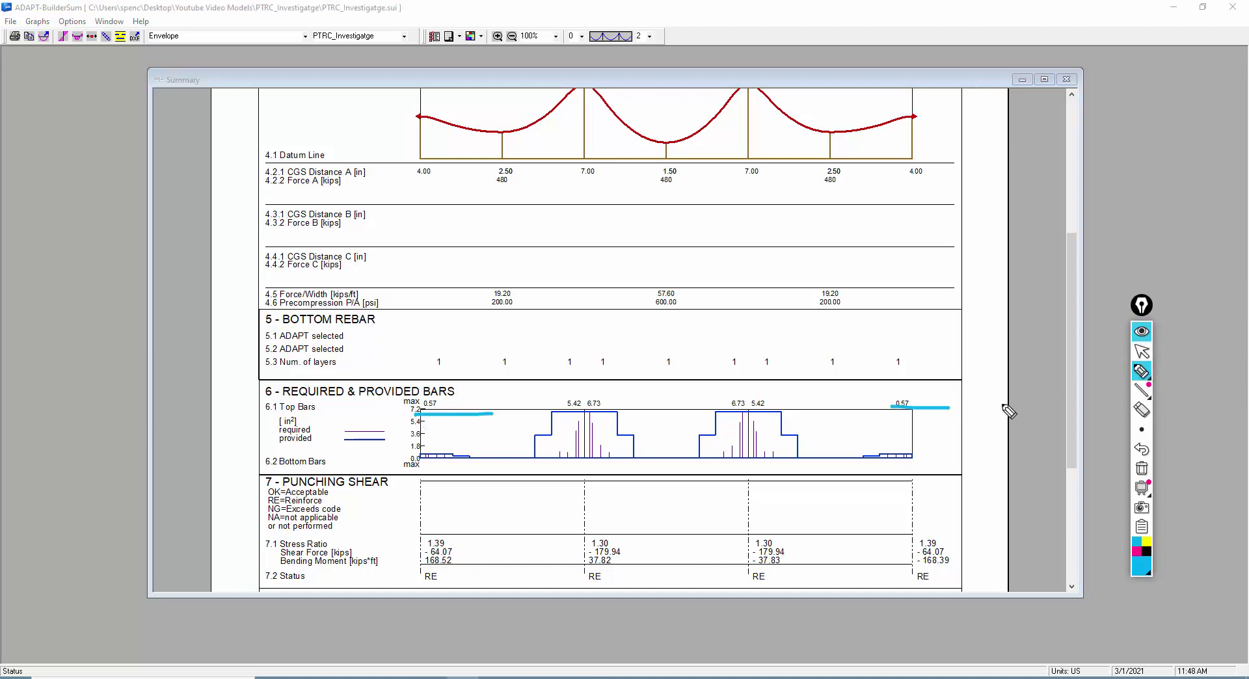
left_click(1141, 351)
scroll(407, 187, "up", 4)
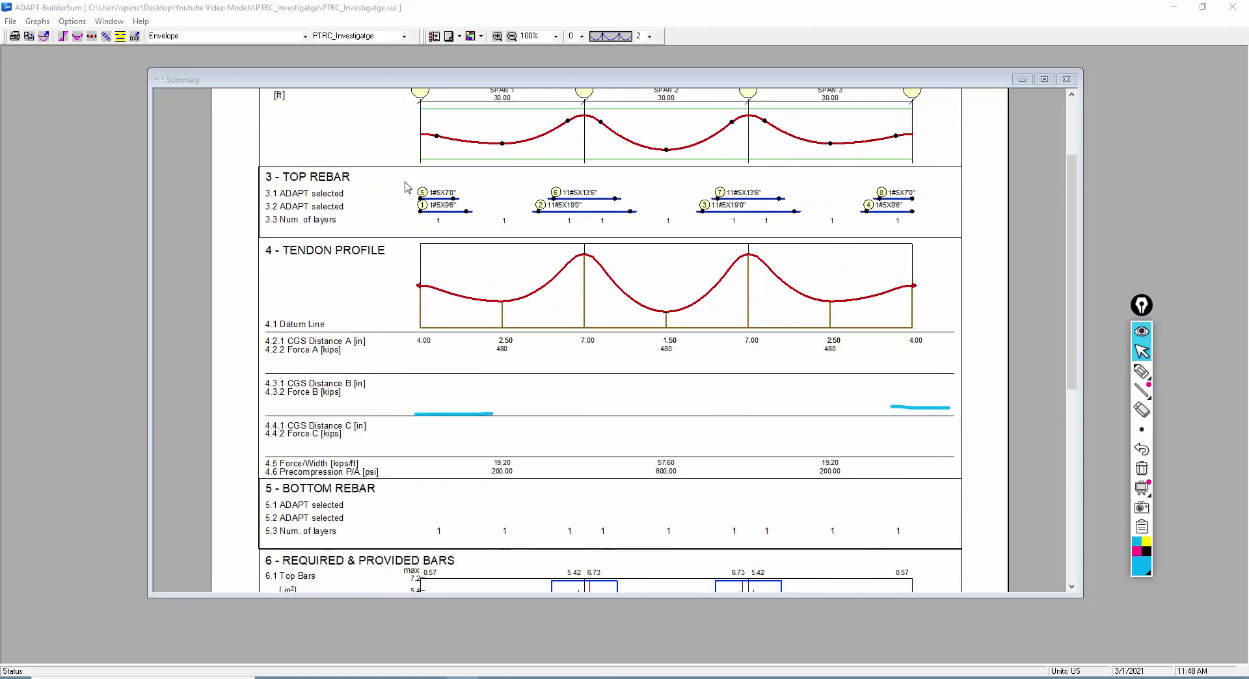
- Switch the summary to SERVICE_1_Max_LL and examine its top rebar at the supports against the required and provided bars
left_click(309, 39)
left_click(294, 51)
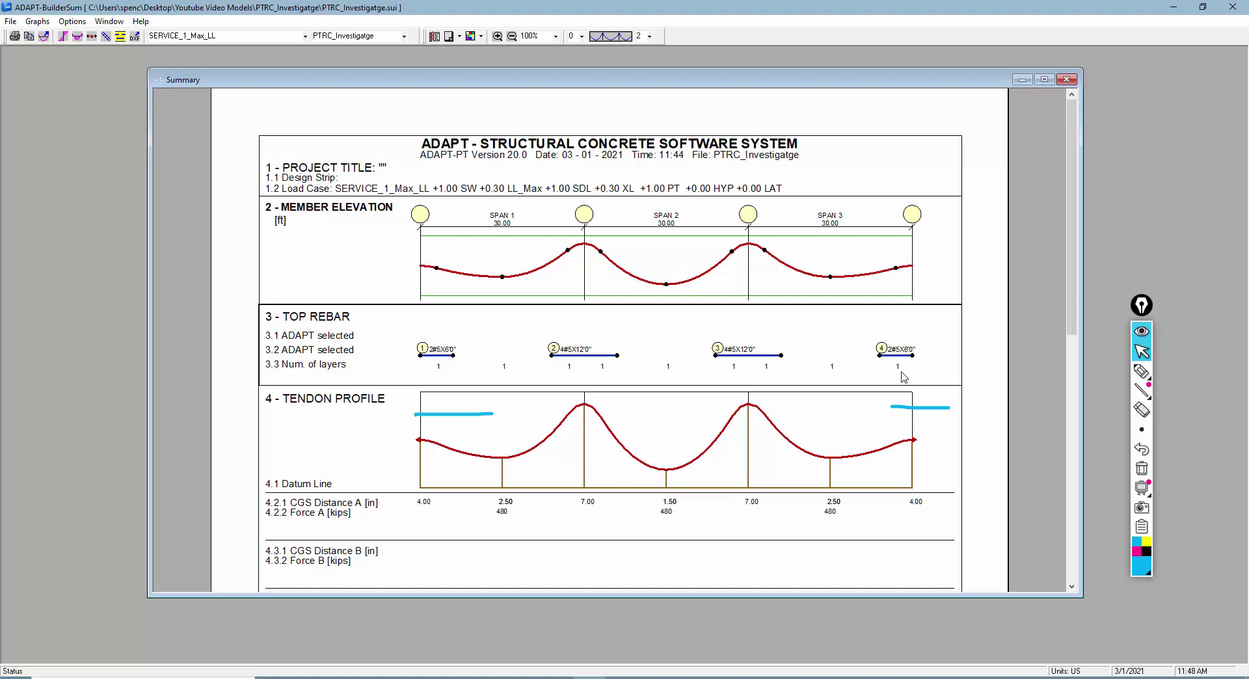
scroll(904, 378, "down", 3)
scroll(891, 372, "down", 5)
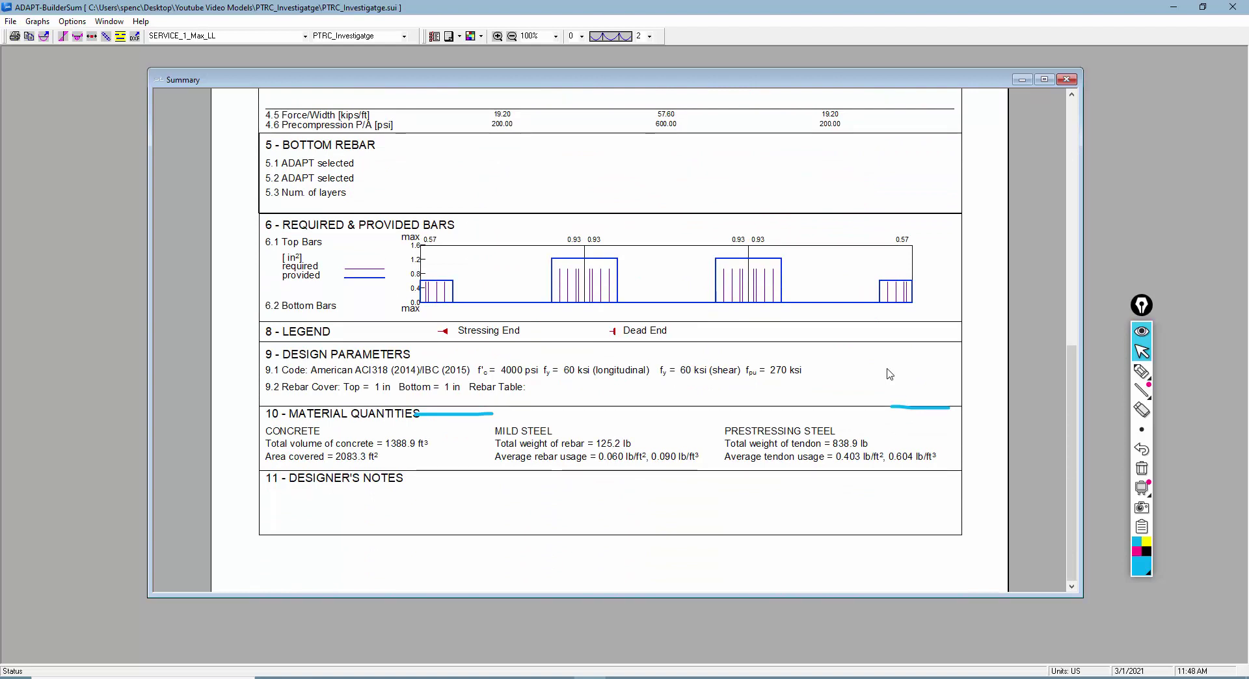
scroll(890, 374, "up", 1)
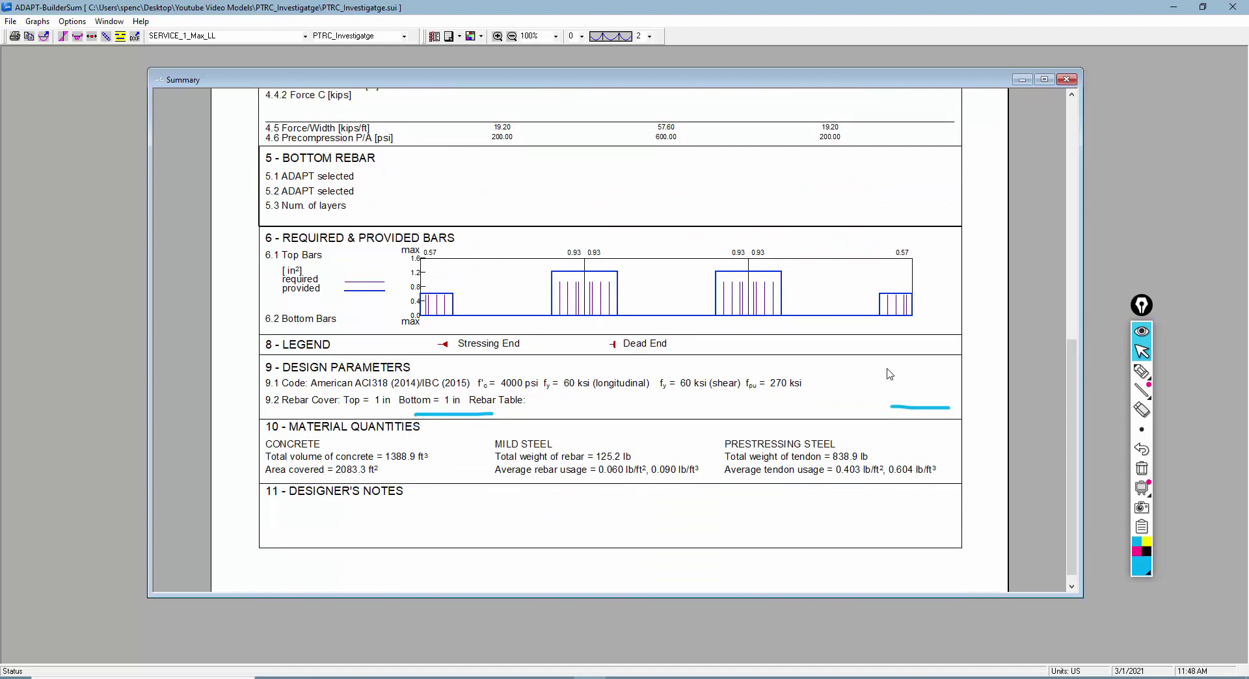
scroll(890, 373, "up", 6)
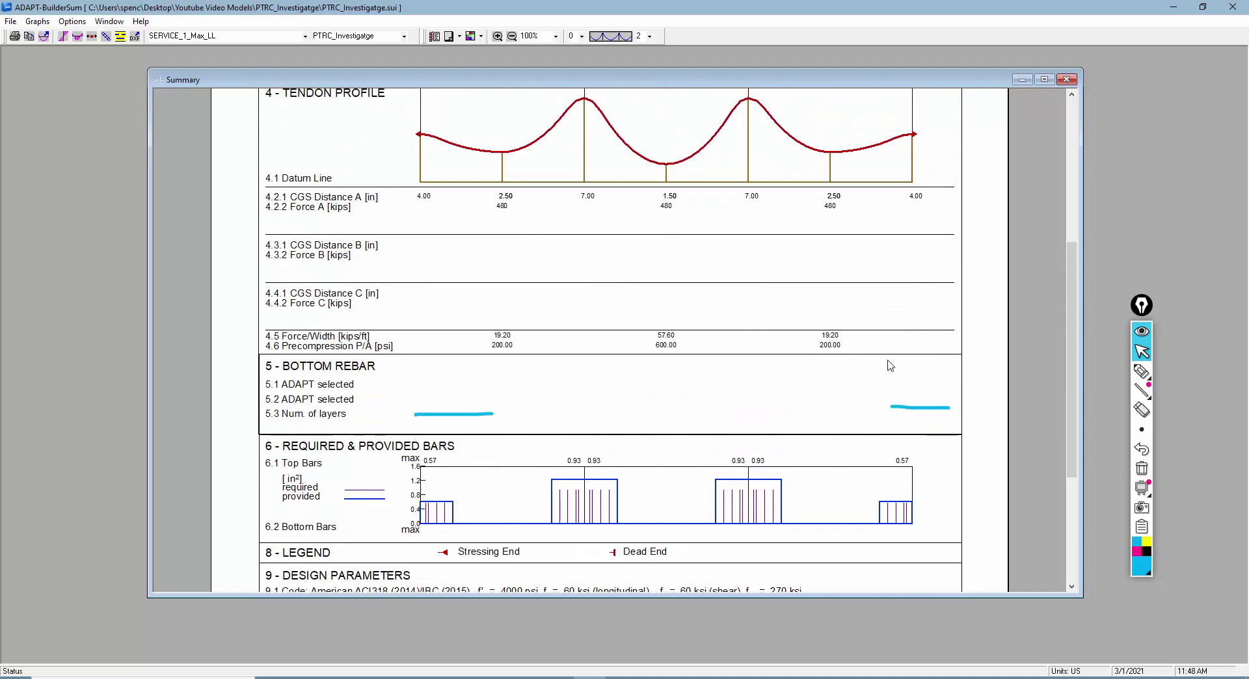
scroll(878, 344, "up", 4)
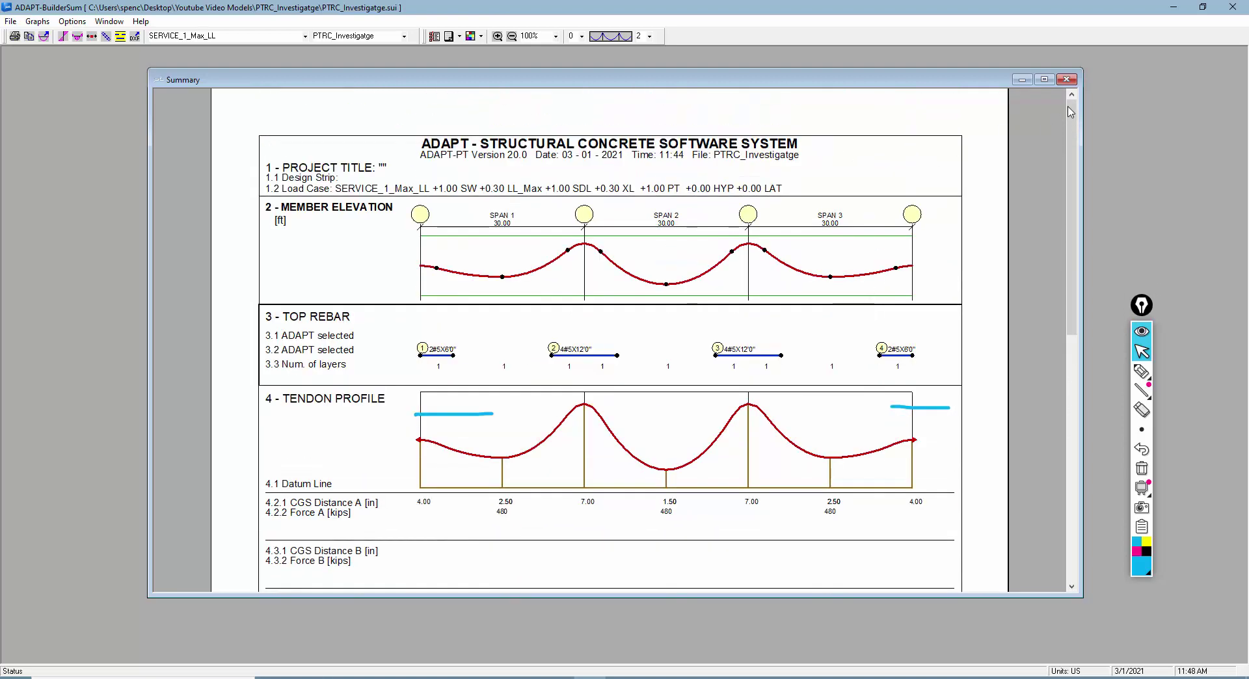
- Close the results summary and open the Report Generator for the slab model
left_click(1067, 79)
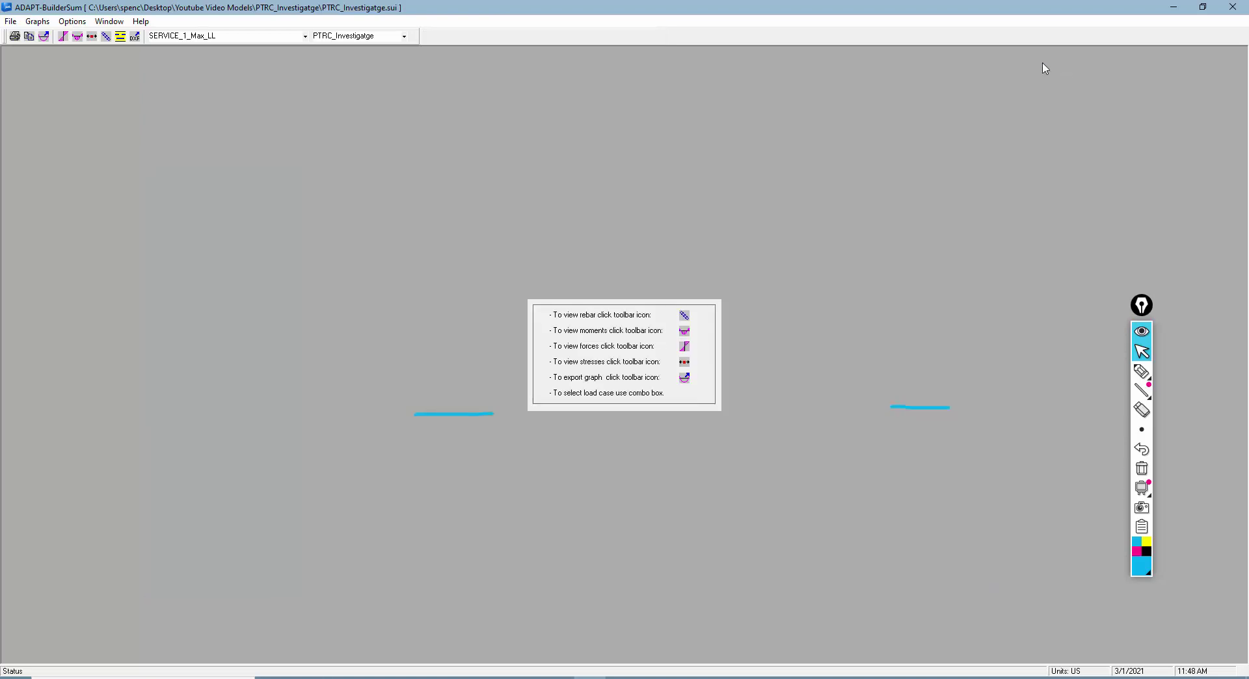
left_click(1231, 8)
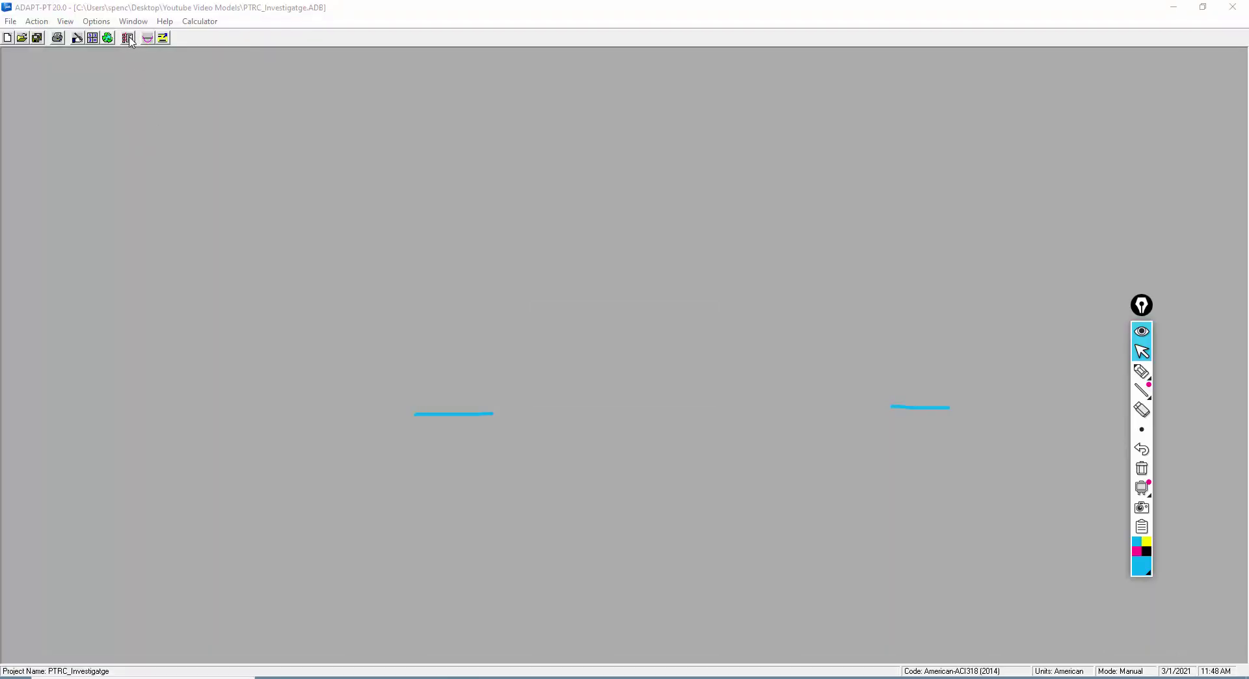
left_click(128, 38)
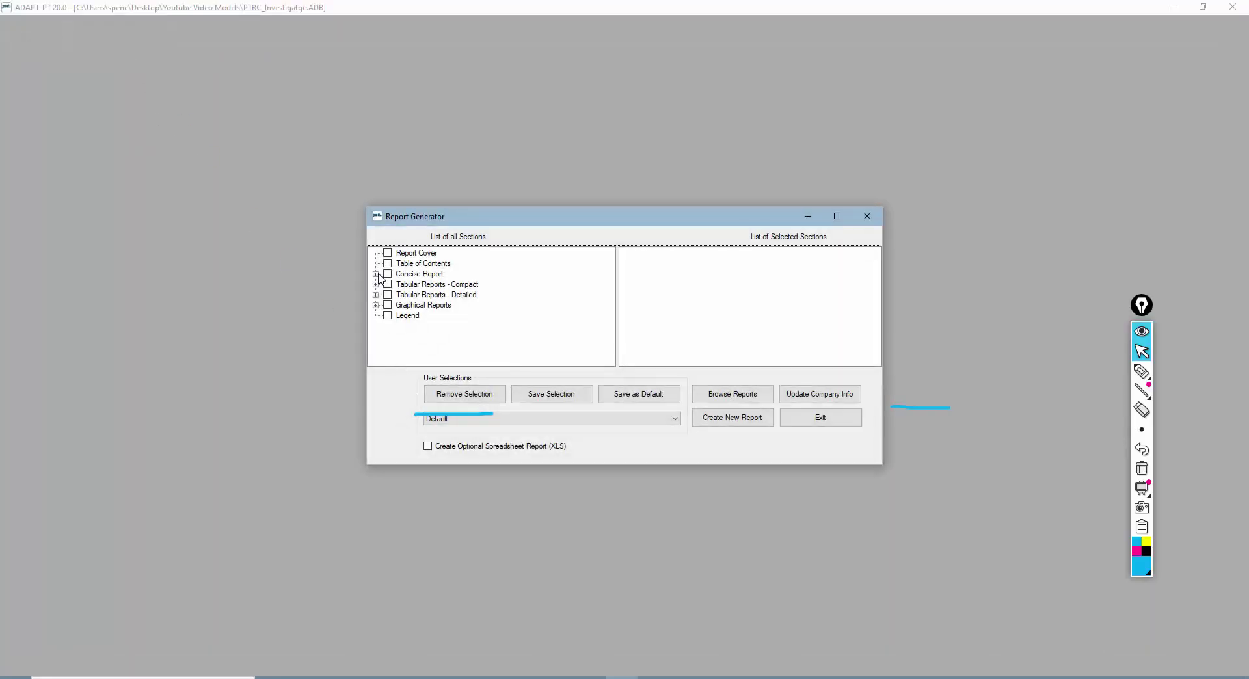
- Include Punching Shear Reinforcement from both the compact (section 13) and detailed (section 30) tabular reports
left_click(376, 284)
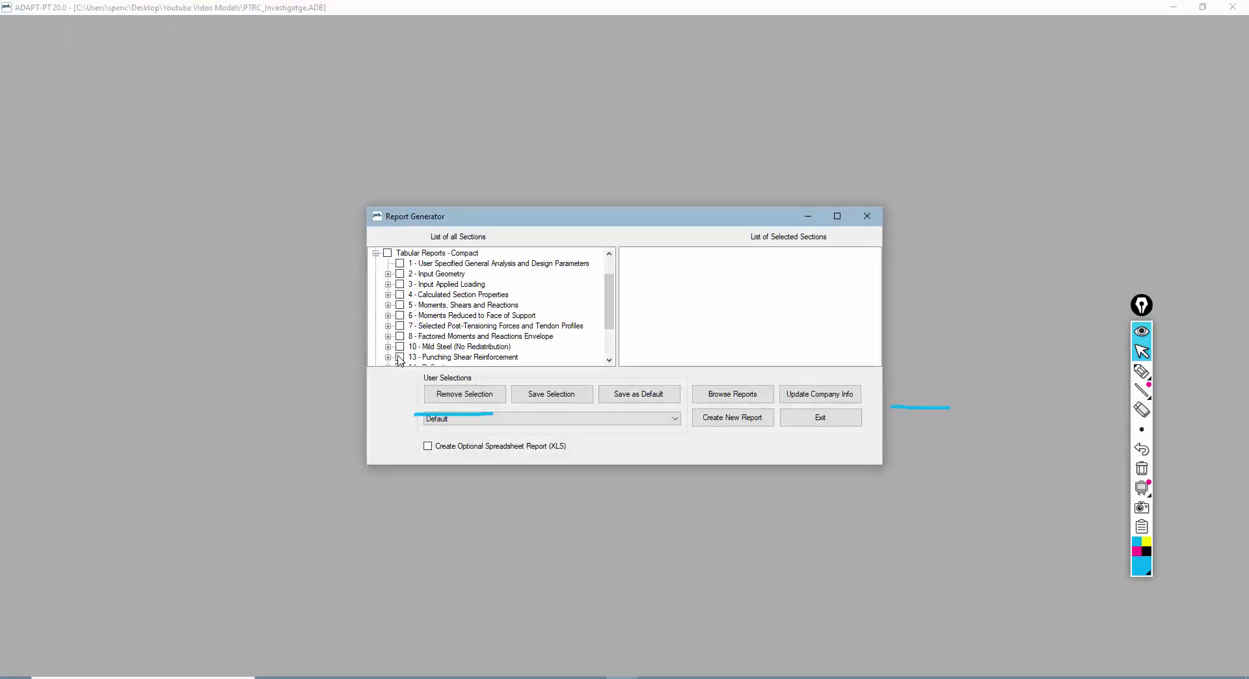
left_click(400, 358)
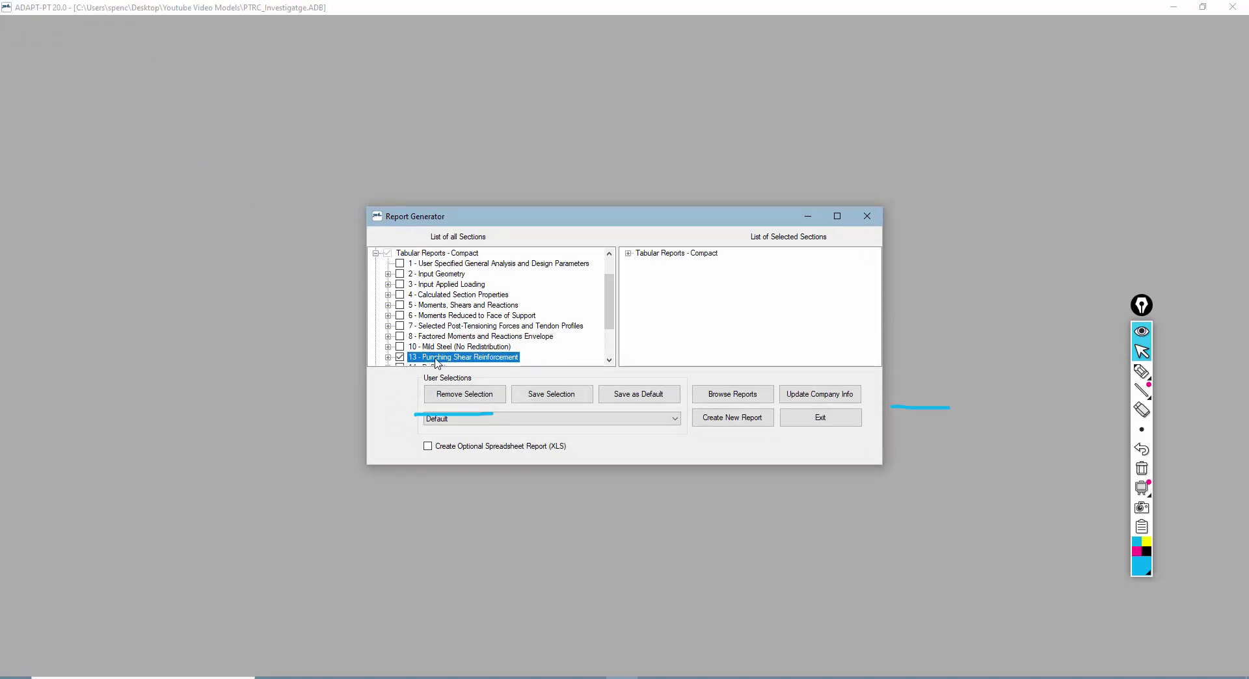
scroll(443, 345, "down", 2)
left_click(376, 336)
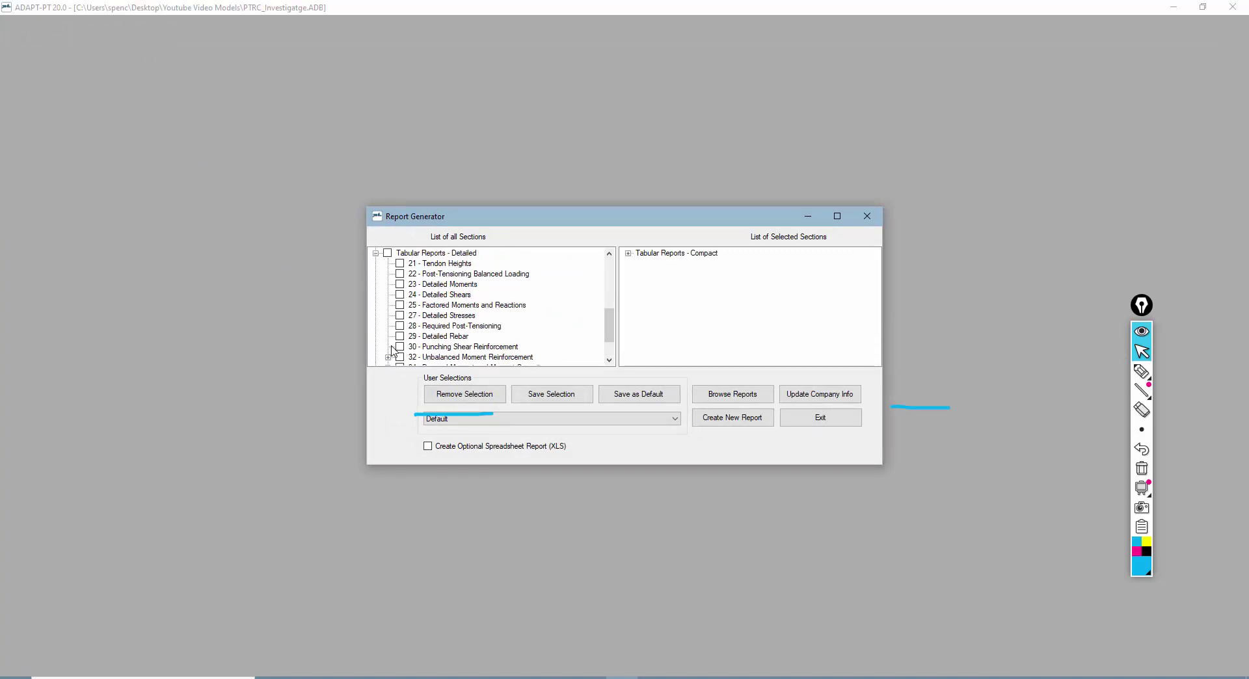
scroll(406, 333, "down", 2)
left_click(400, 305)
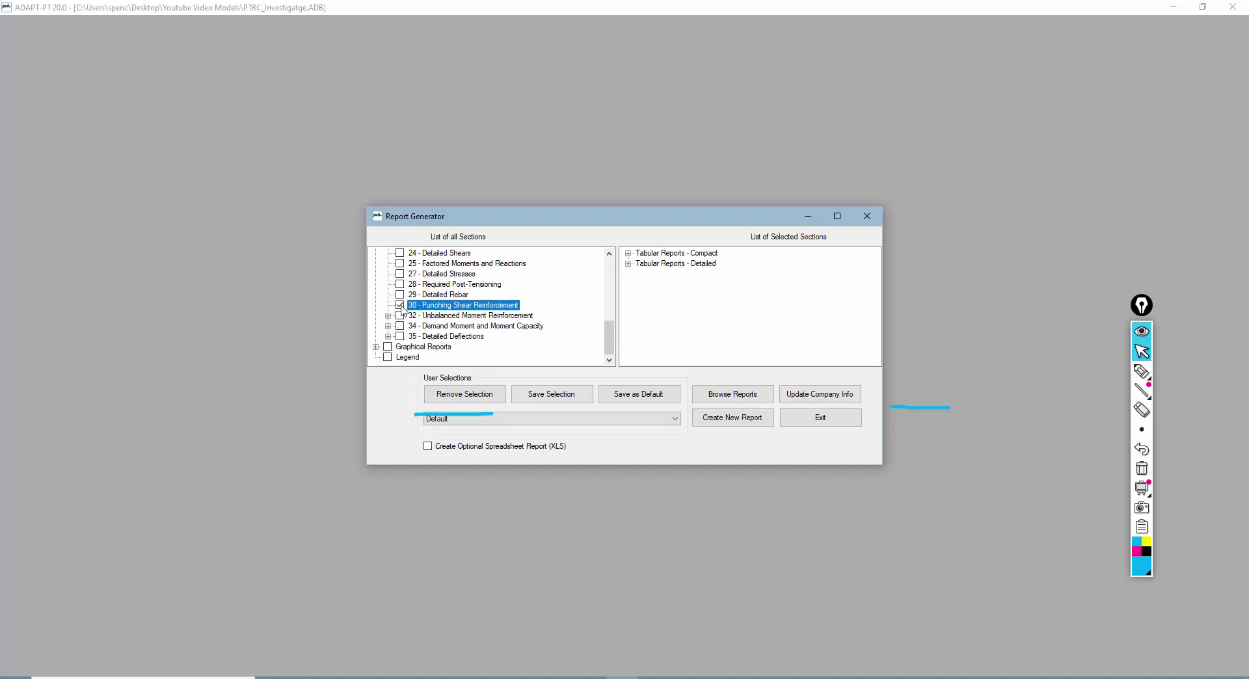
- Create the new report and save it as ps.rtf
left_click(735, 422)
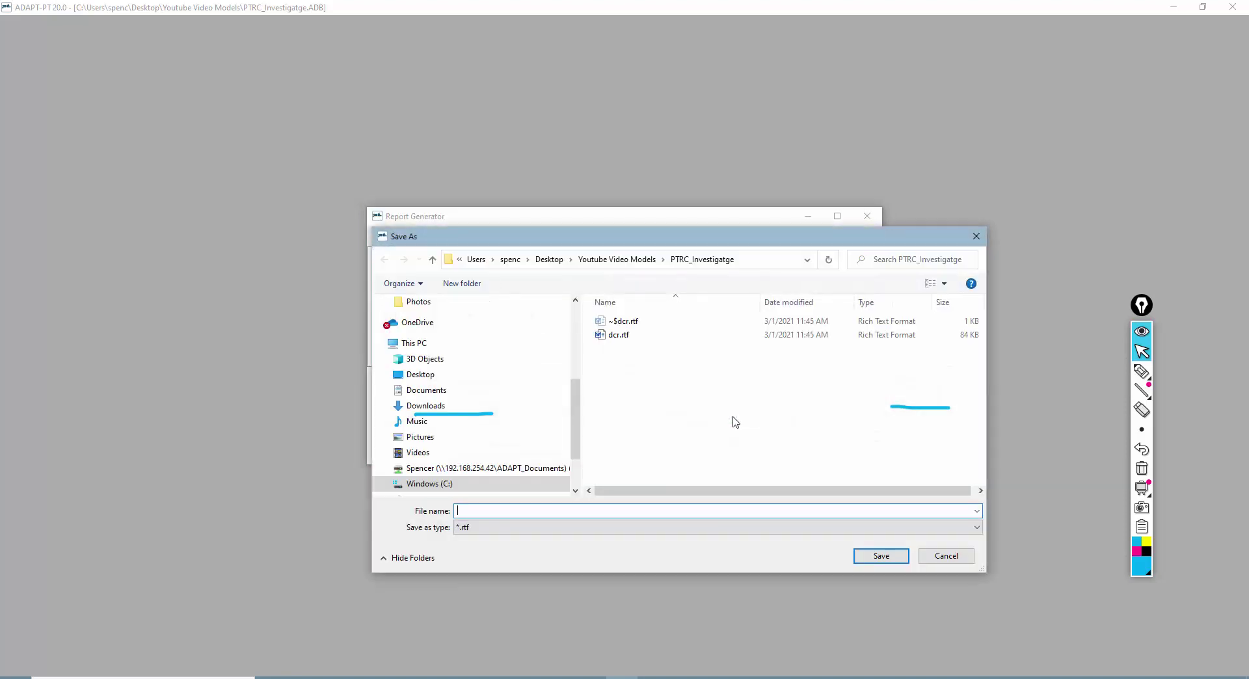
type("prt")
key("Return")
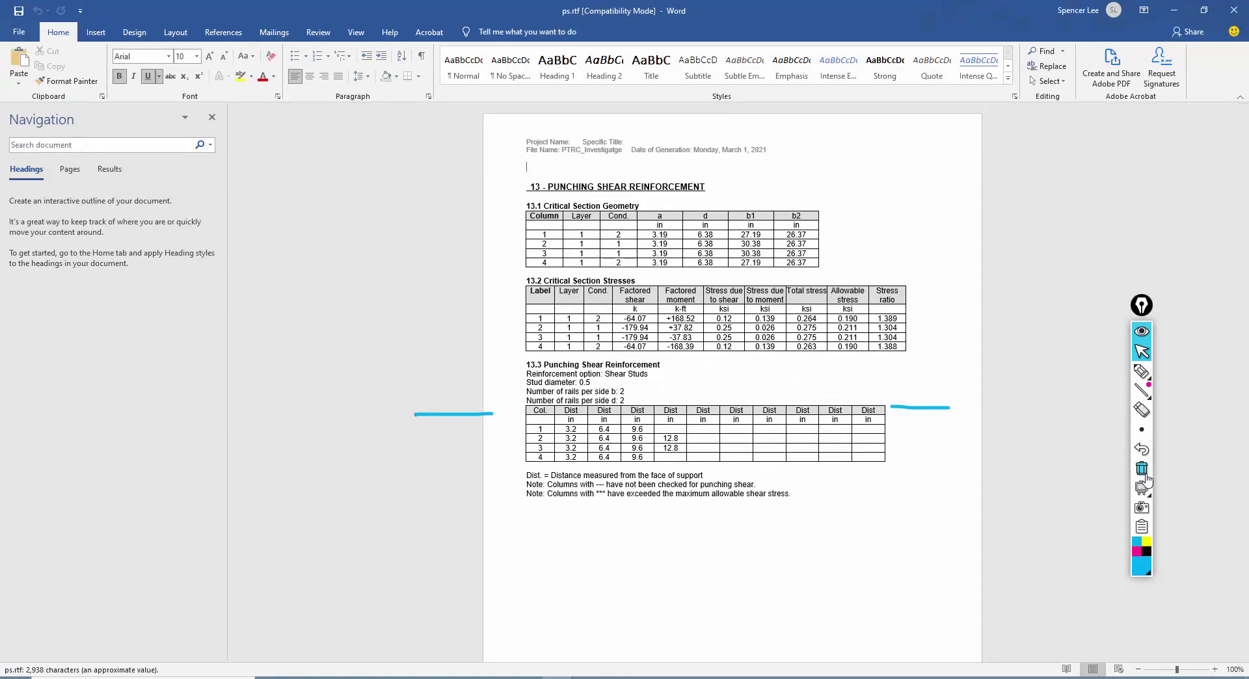
- Clear the old pen marks and examine the punching shear stresses, ratios and stud layers per column in sections 13 and 30
left_click(1143, 473)
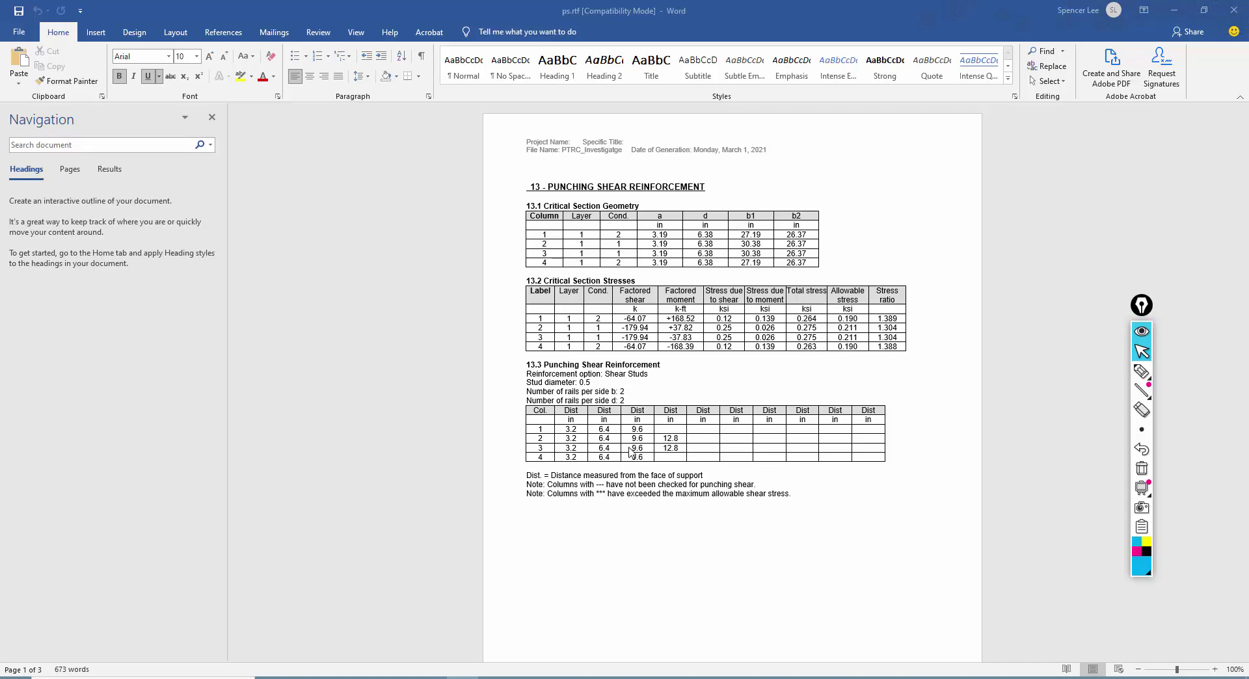
scroll(677, 491, "down", 7)
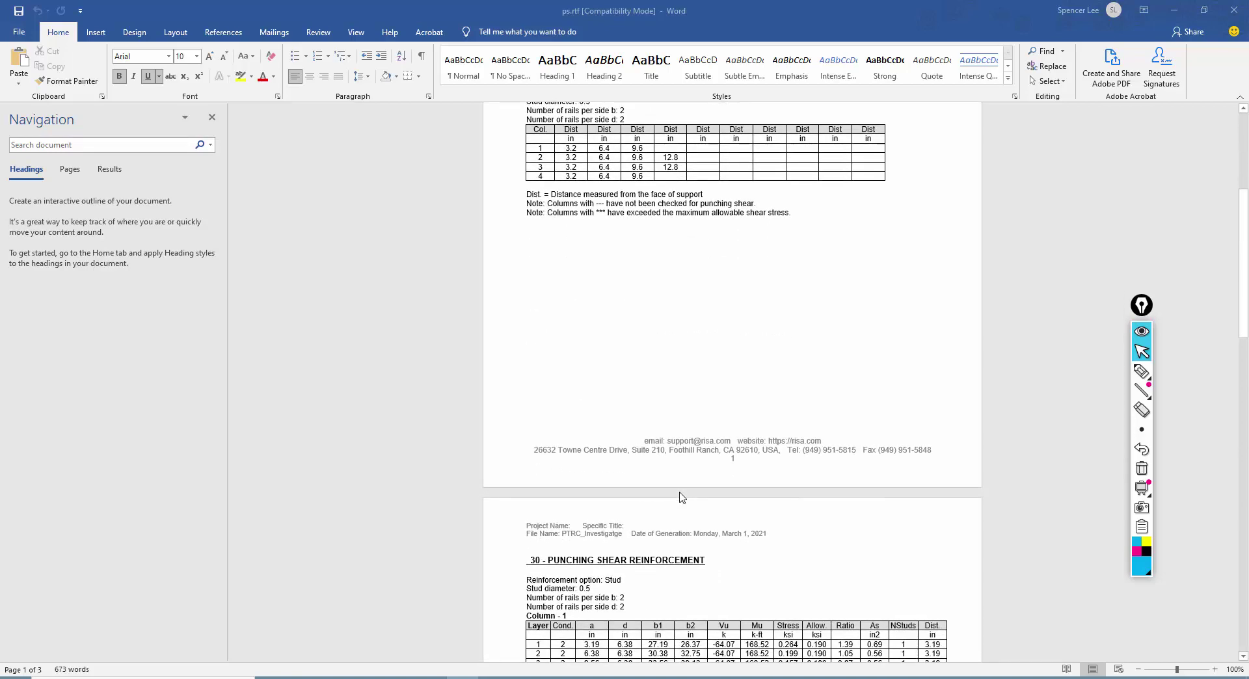
scroll(681, 498, "down", 2)
scroll(682, 497, "up", 4)
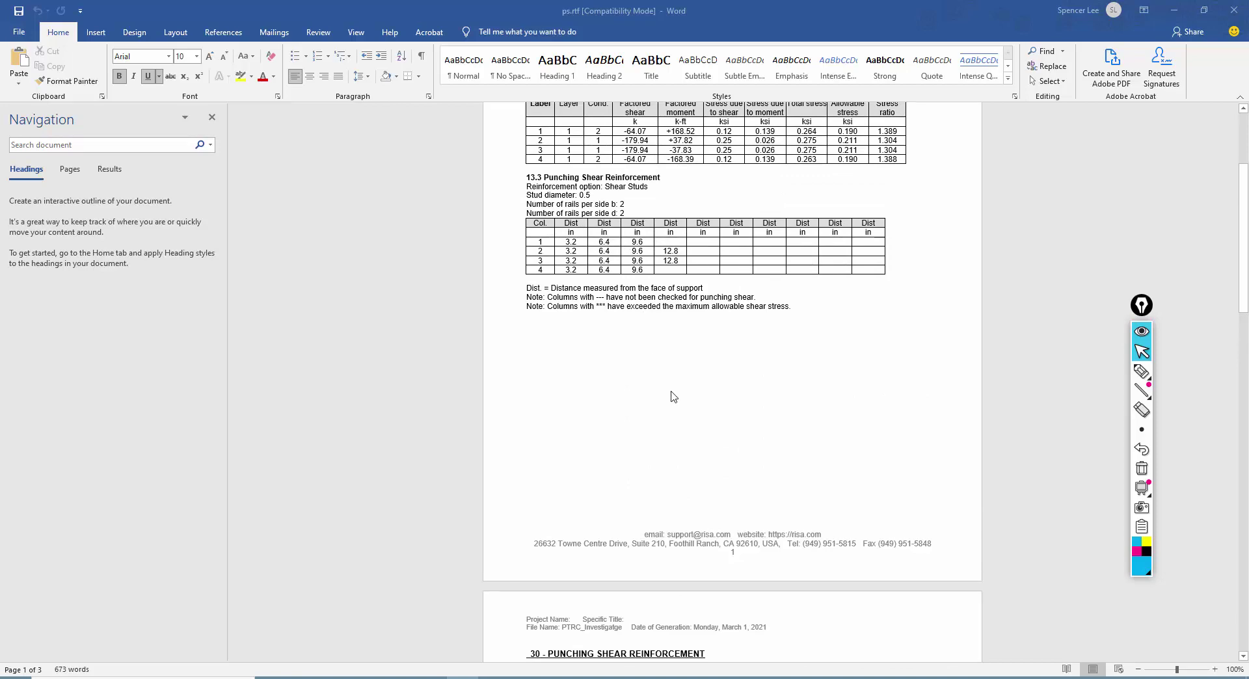
scroll(673, 396, "down", 10)
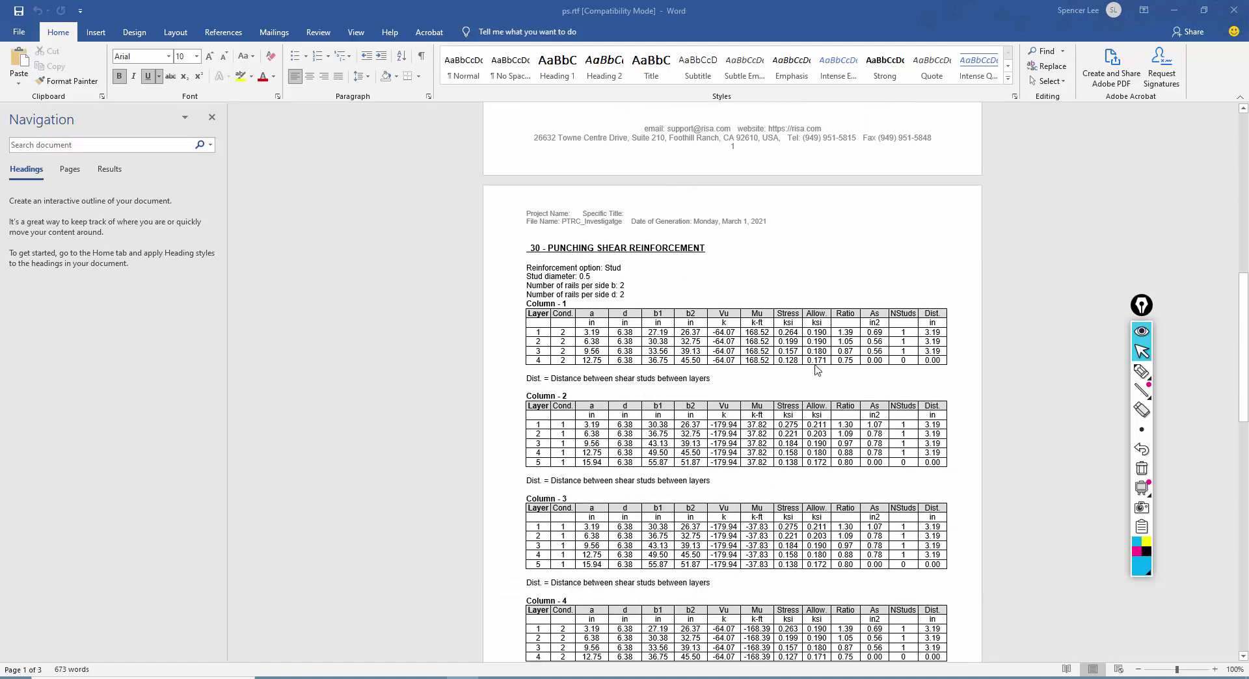
scroll(638, 300, "down", 2)
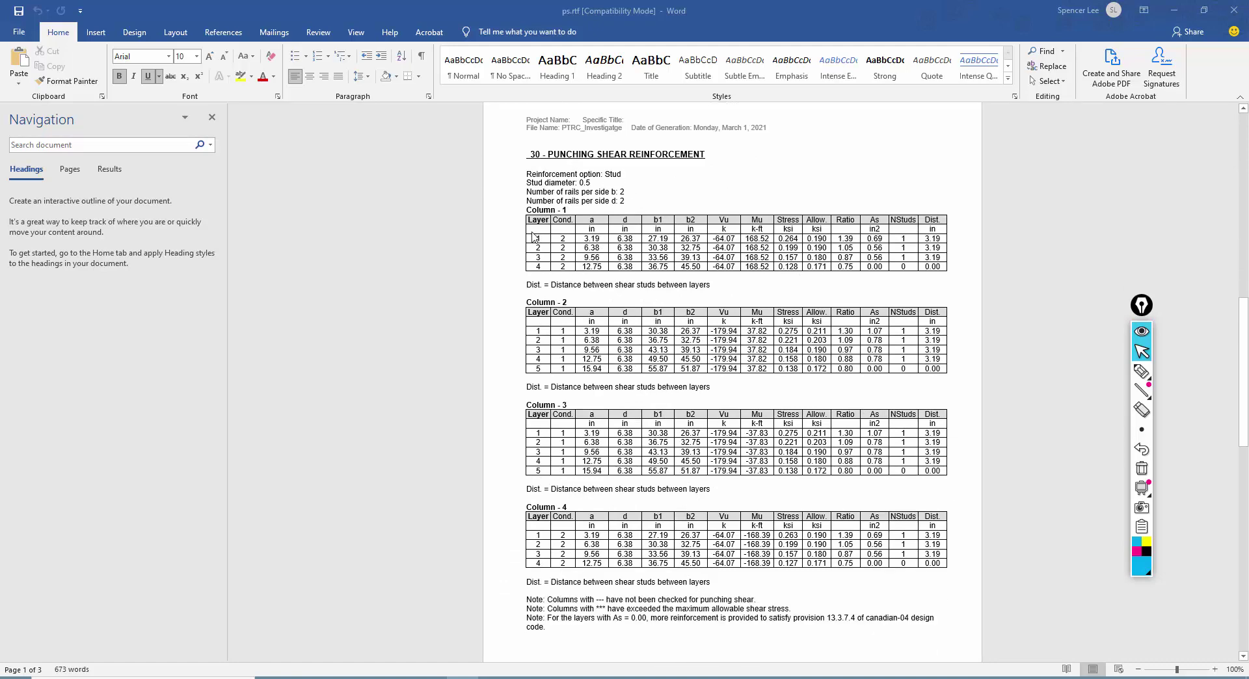
- Sketch a column with its surrounding critical-section layers beside the report and mark the first three layers of Column 2
left_click(1139, 373)
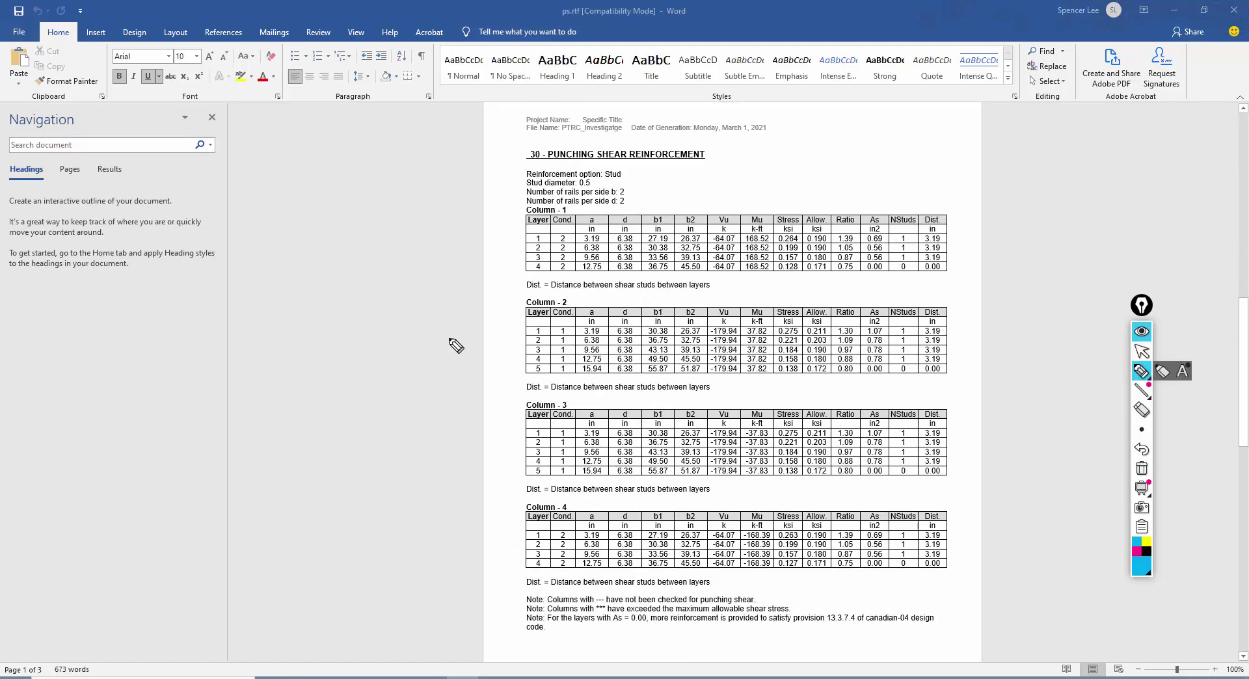
mouse_move(323, 296)
left_mouse_down()
mouse_move(324, 318)
mouse_move(357, 293)
mouse_move(314, 298)
left_mouse_up()
left_click_drag(296, 258, 340, 254)
mouse_move(370, 246)
left_mouse_down()
mouse_move(399, 259)
mouse_move(306, 368)
mouse_move(290, 247)
mouse_move(426, 221)
mouse_move(431, 395)
mouse_move(334, 398)
mouse_move(269, 306)
left_mouse_up()
left_click_drag(258, 257, 268, 245)
mouse_move(335, 293)
left_mouse_down()
mouse_move(351, 277)
mouse_move(336, 229)
mouse_move(354, 229)
left_mouse_up()
left_click(354, 237)
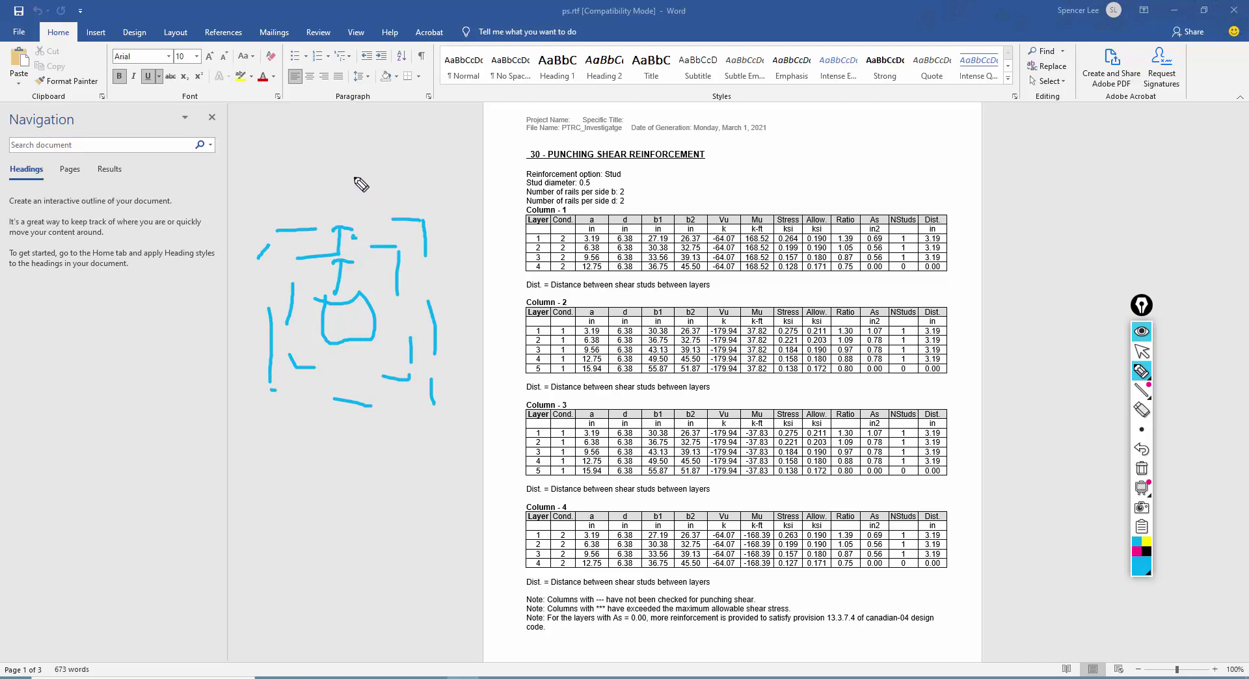
mouse_move(505, 329)
left_mouse_down()
mouse_move(532, 328)
mouse_move(524, 347)
left_mouse_up()
left_click(1141, 352)
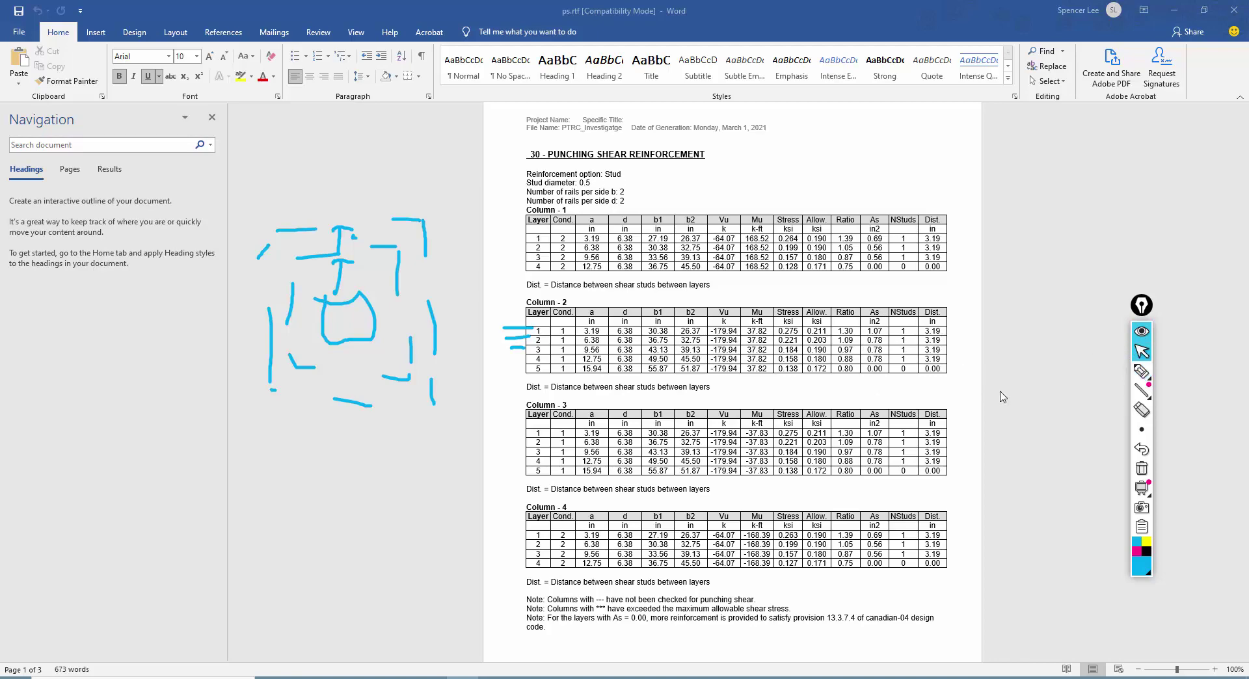
left_click(1141, 469)
- Return to the section 13 punching shear tables at the start of the report
scroll(634, 405, "up", 1)
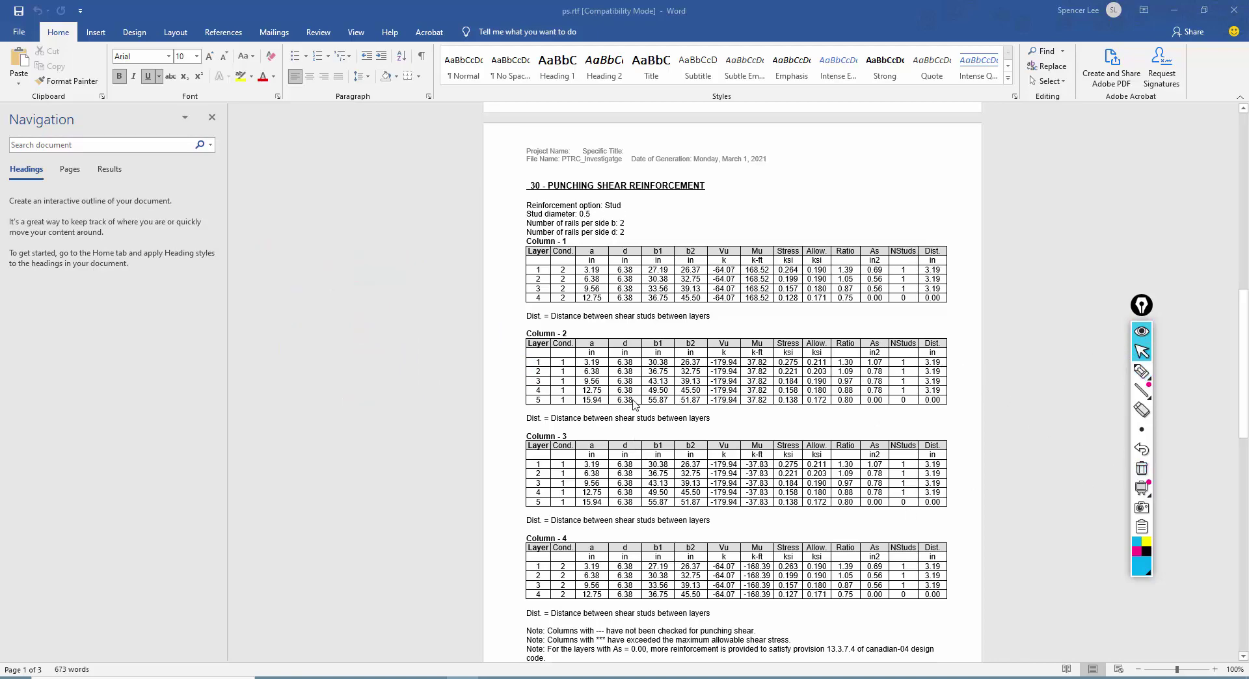
scroll(635, 404, "up", 20)
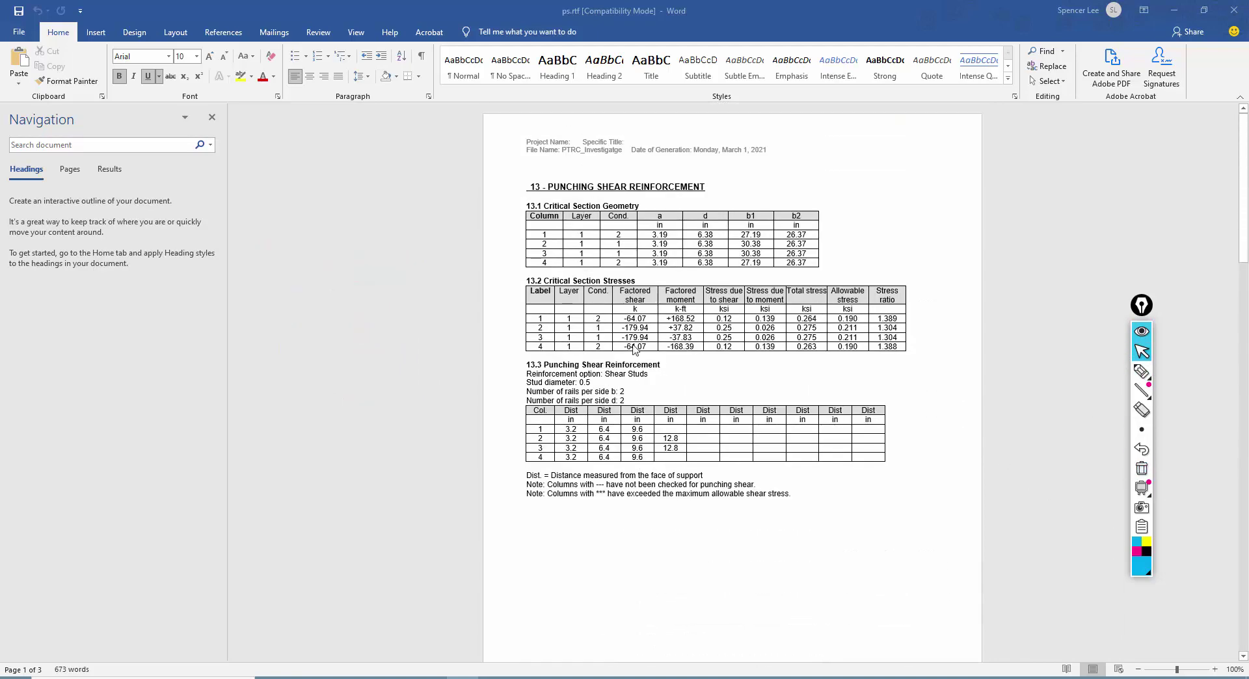